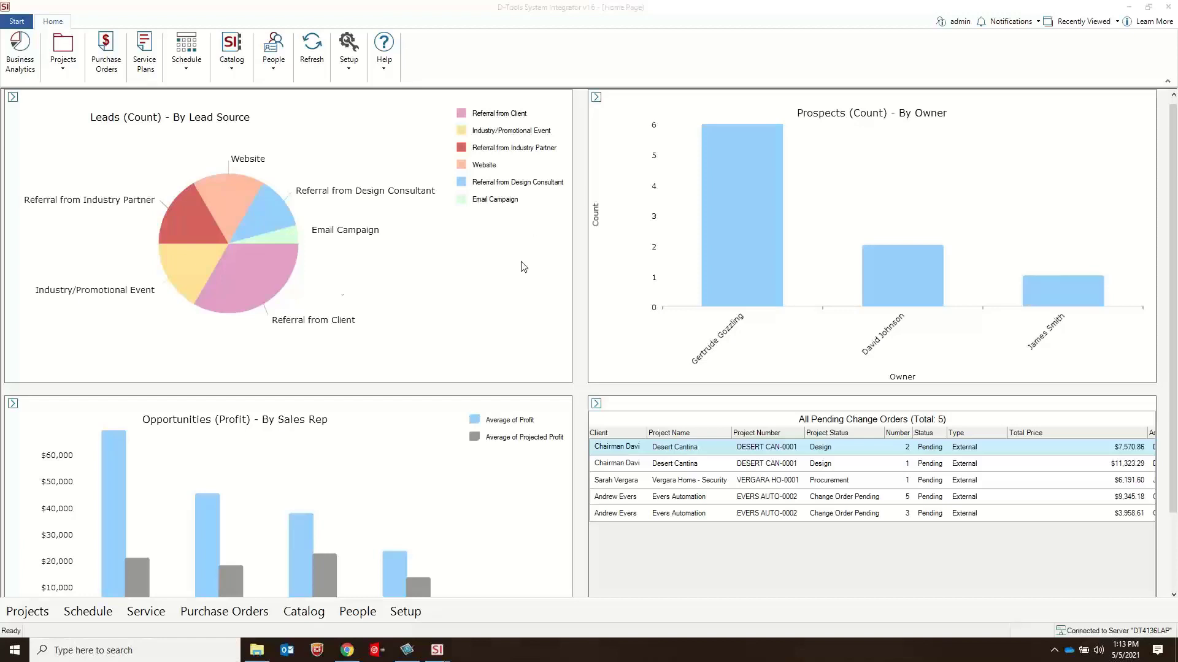
Step: Run SIServerConfigurationWizard.exe from the Server folder, review its summary and server configuration pages, and cancel the wizard
{"action": "left_click", "coordinate": [257, 651]}
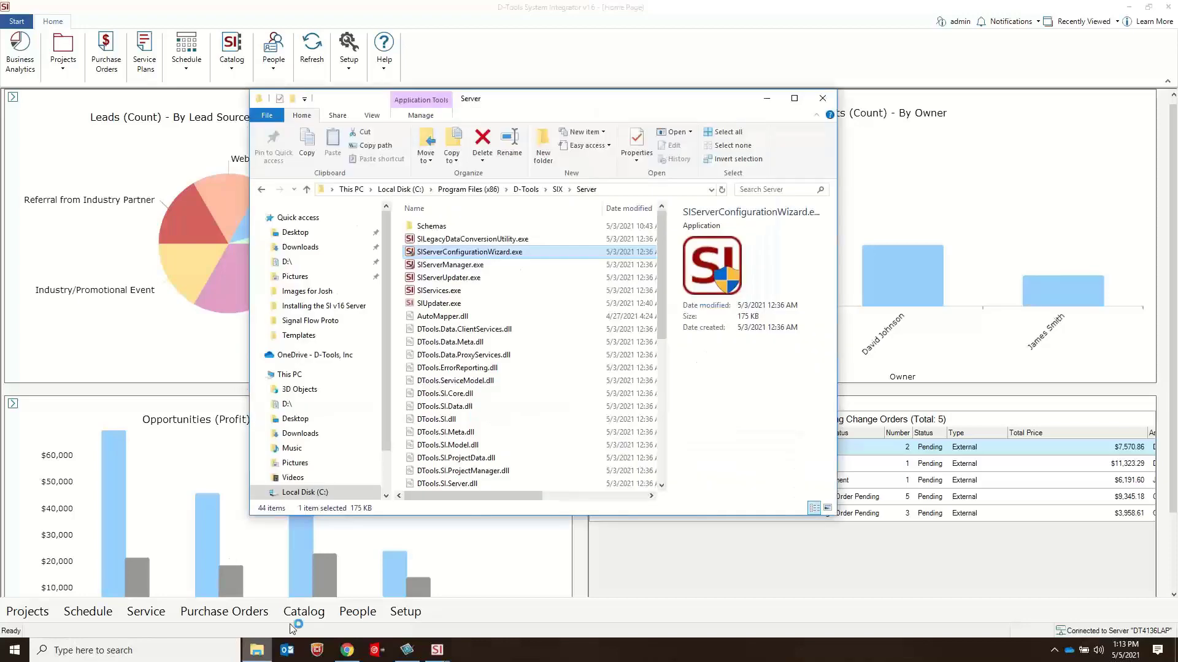
{"action": "double_click", "coordinate": [458, 252]}
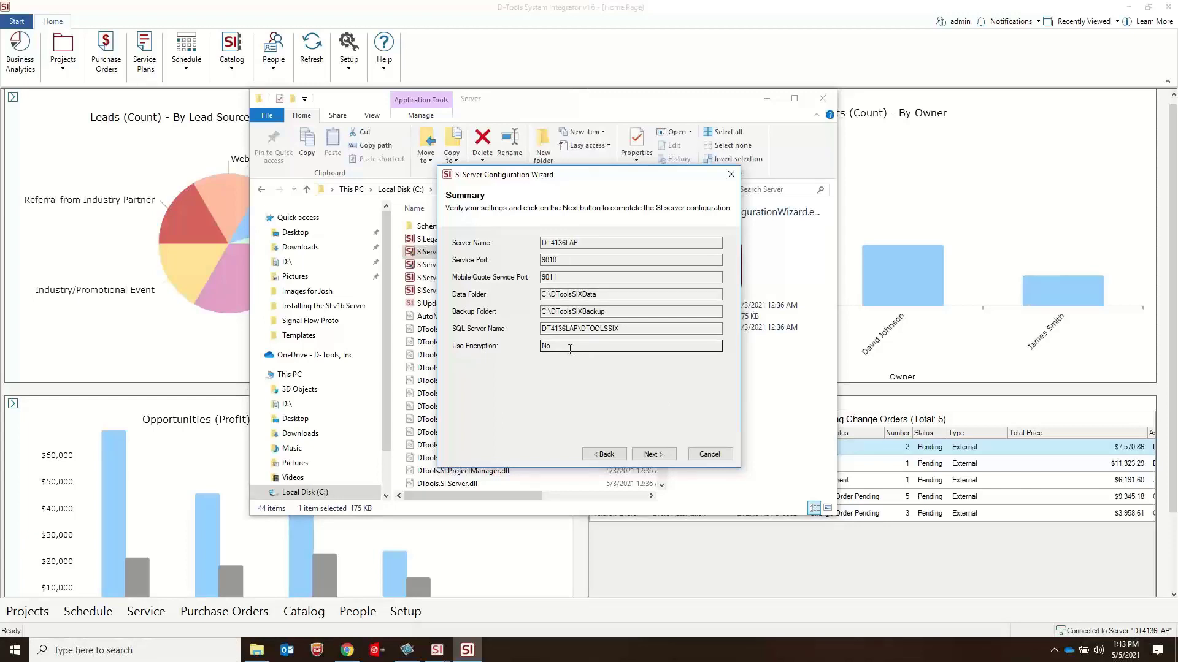
{"action": "left_click", "coordinate": [608, 455]}
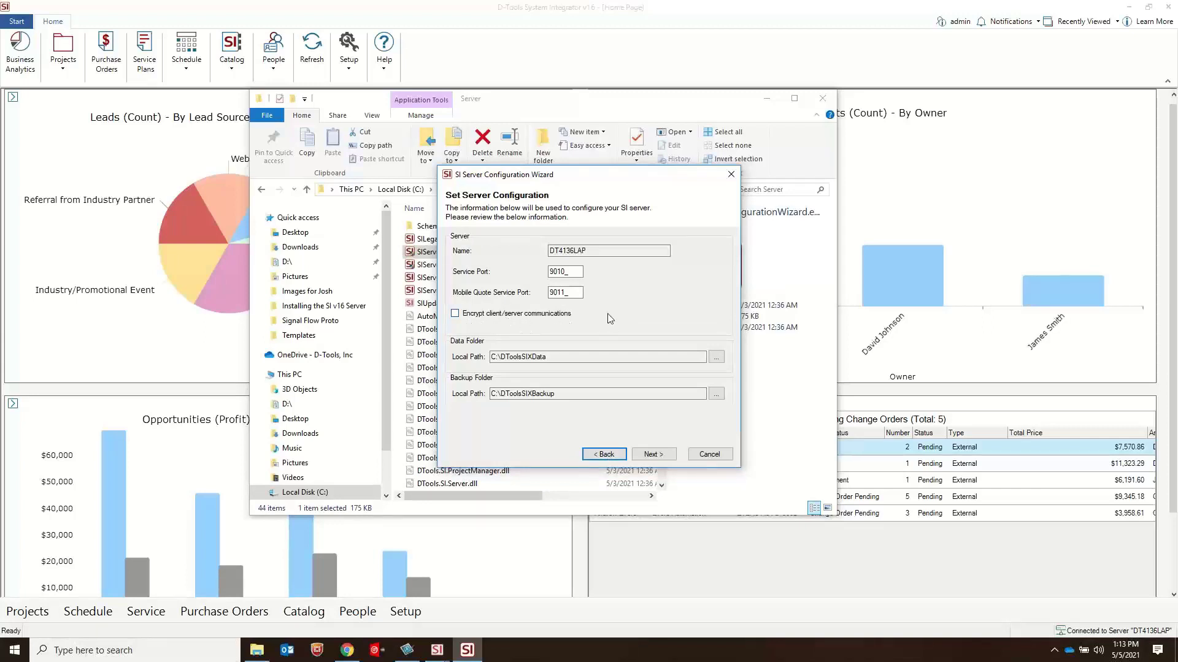
{"action": "left_click", "coordinate": [711, 454]}
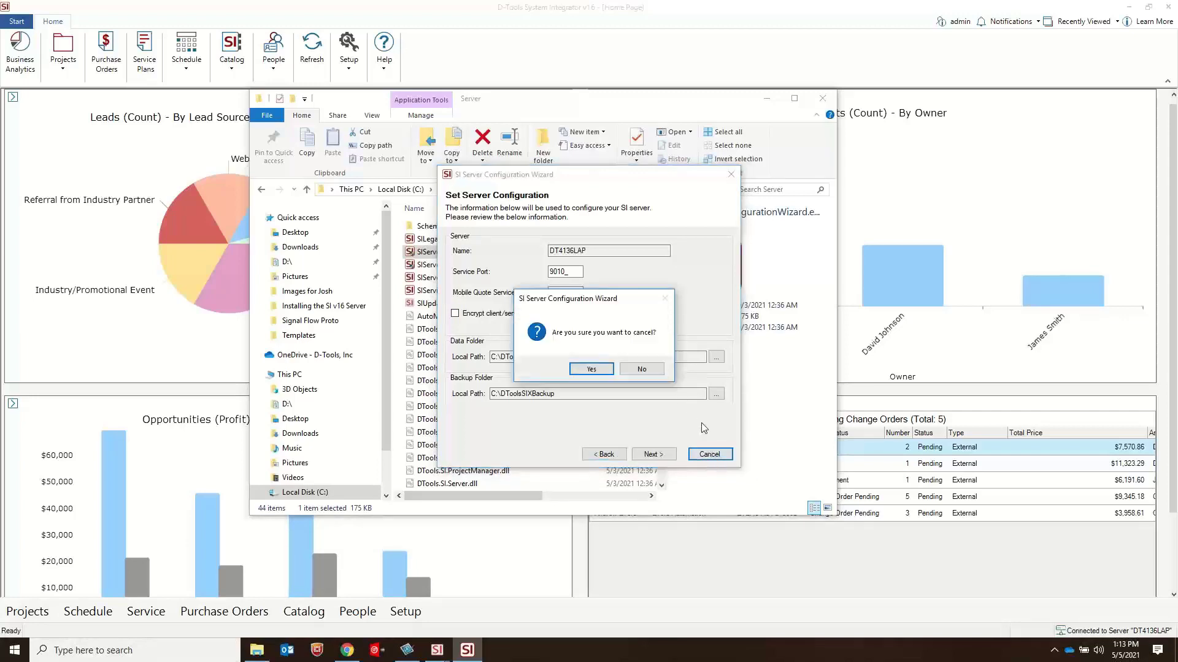
{"action": "left_click", "coordinate": [591, 368]}
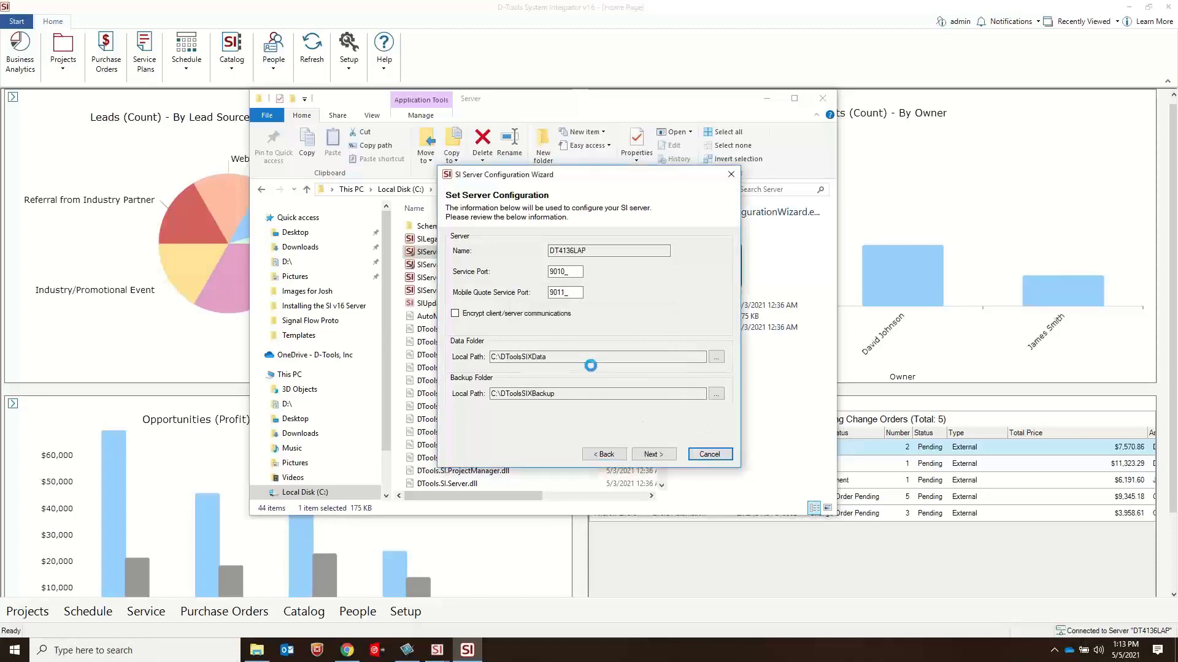
{"action": "left_click", "coordinate": [767, 100]}
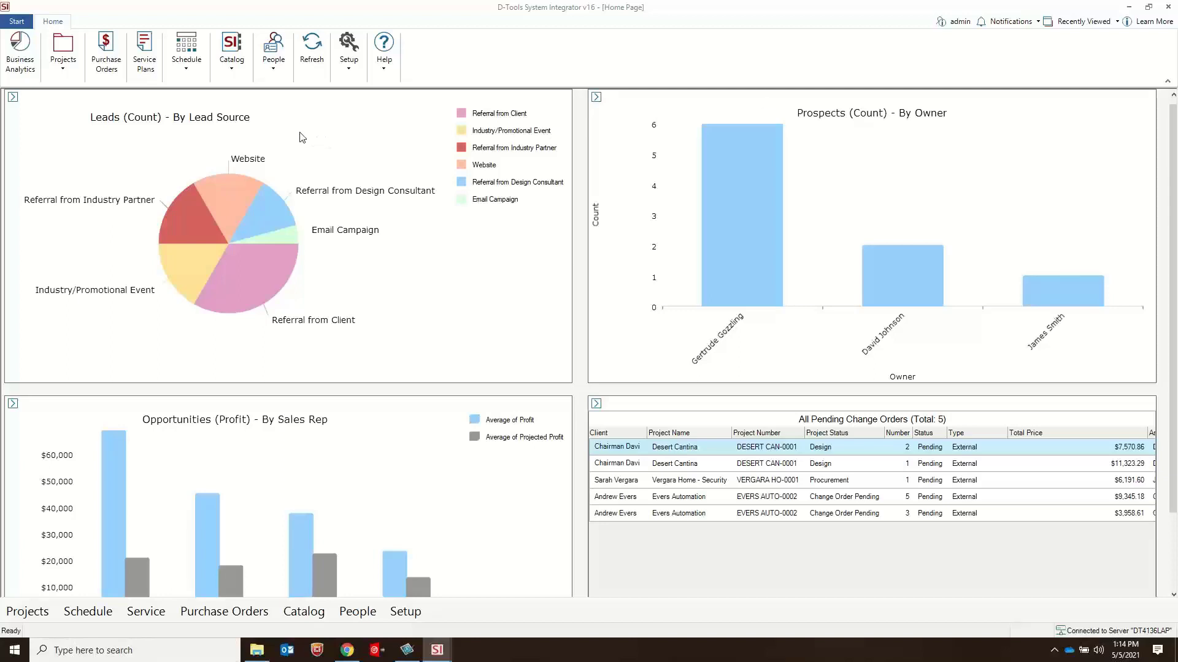
Step: Open the Service Order Explorer to list all service orders
{"action": "left_click", "coordinate": [18, 22]}
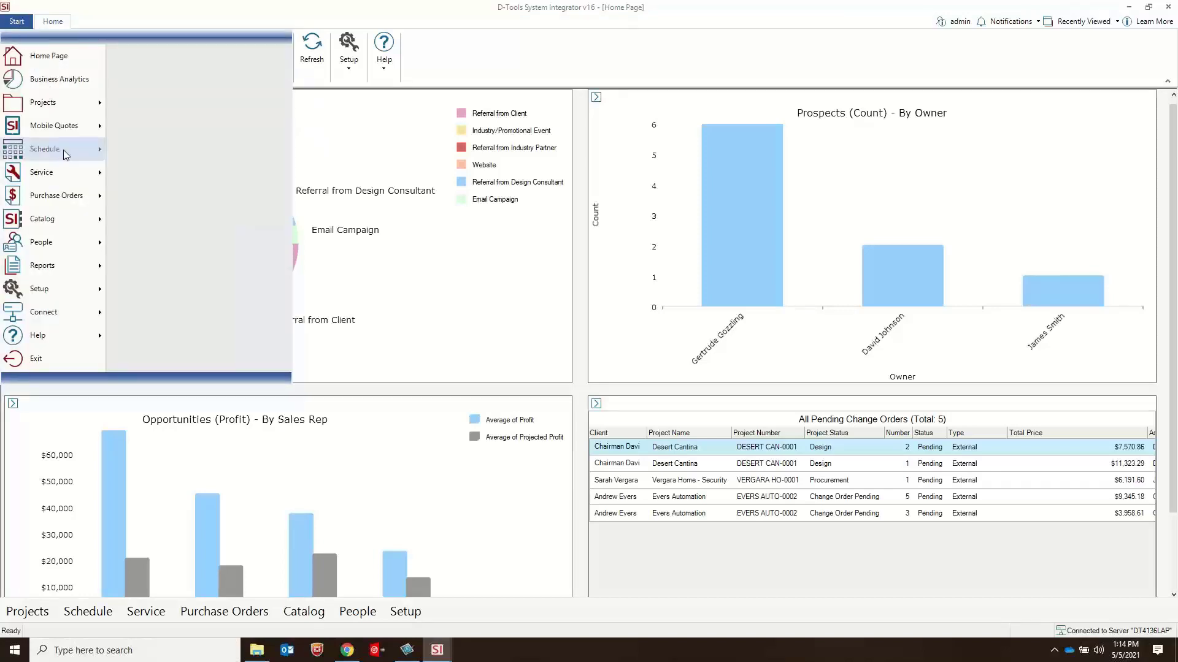
{"action": "mouse_move", "coordinate": [65, 152]}
{"action": "left_click", "coordinate": [200, 100]}
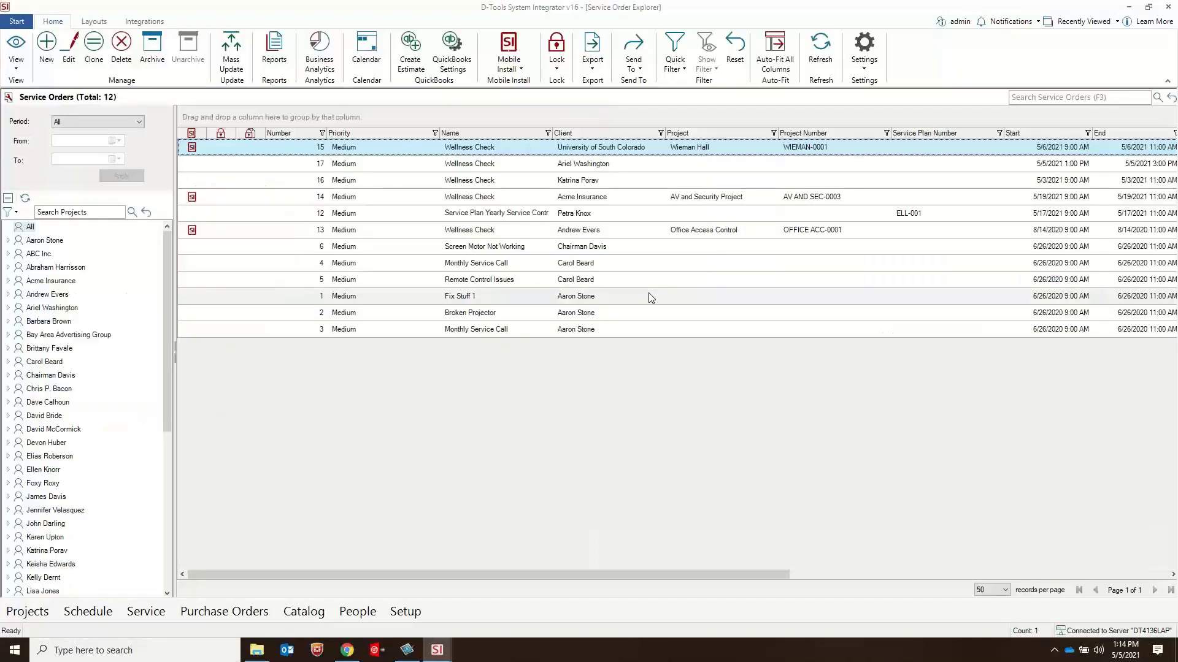
Step: Review the service order custom fields and the field types available for adding, and close the custom fields manager
{"action": "left_click", "coordinate": [863, 69]}
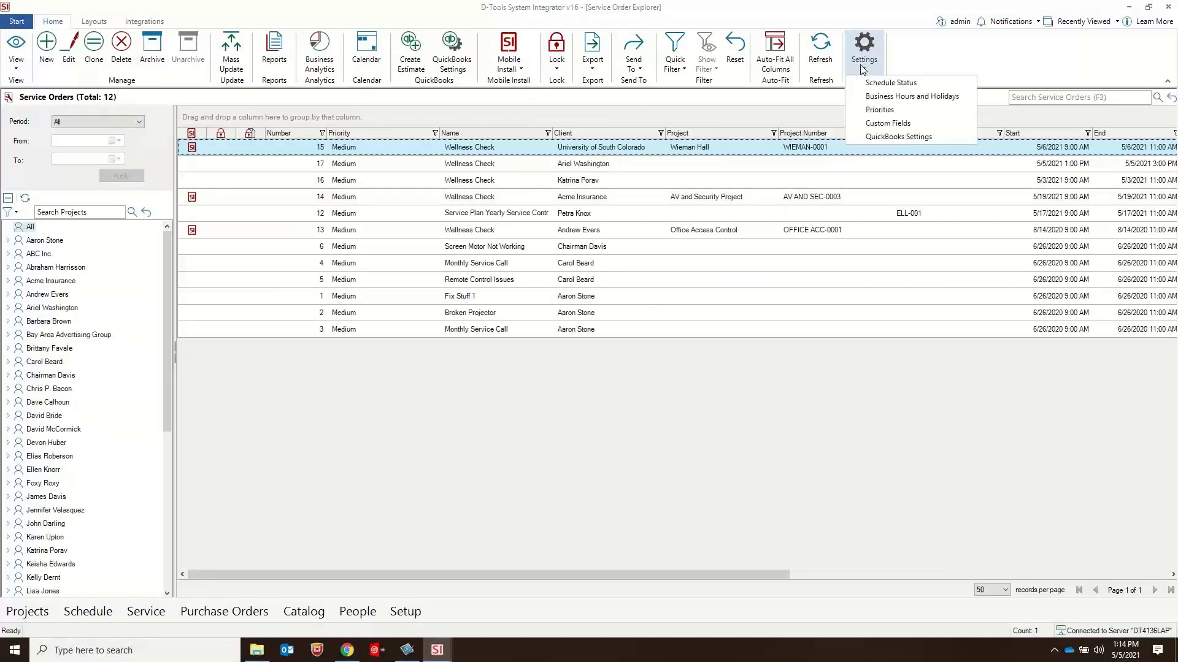
{"action": "left_click", "coordinate": [891, 125]}
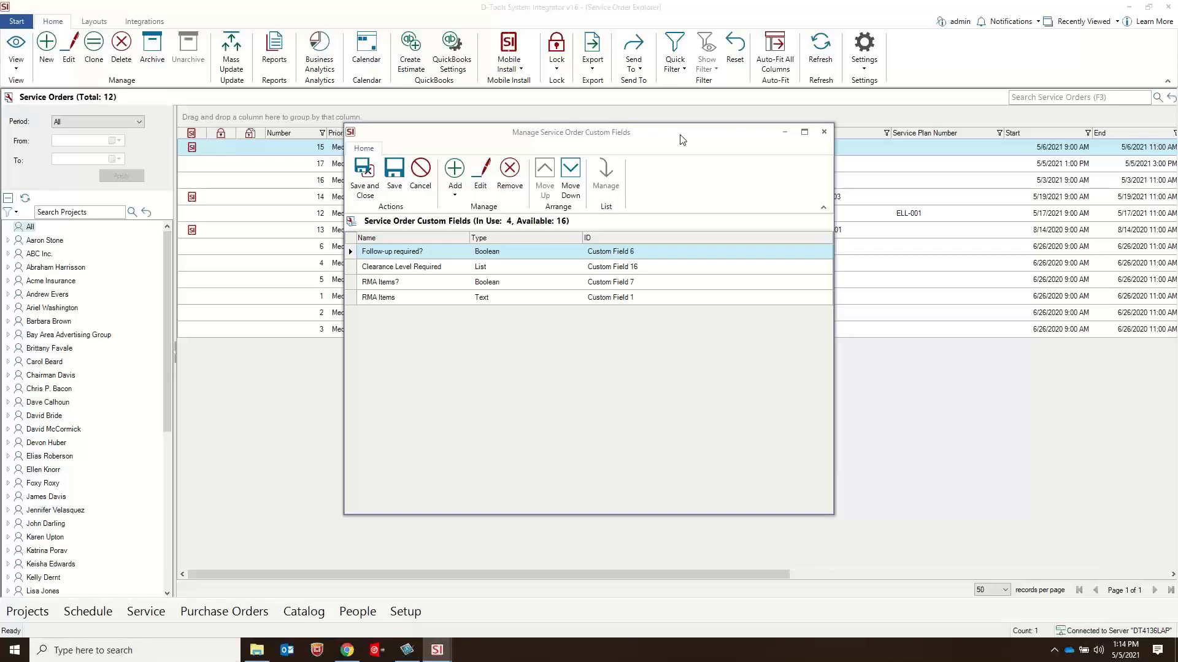
{"action": "left_click", "coordinate": [453, 195]}
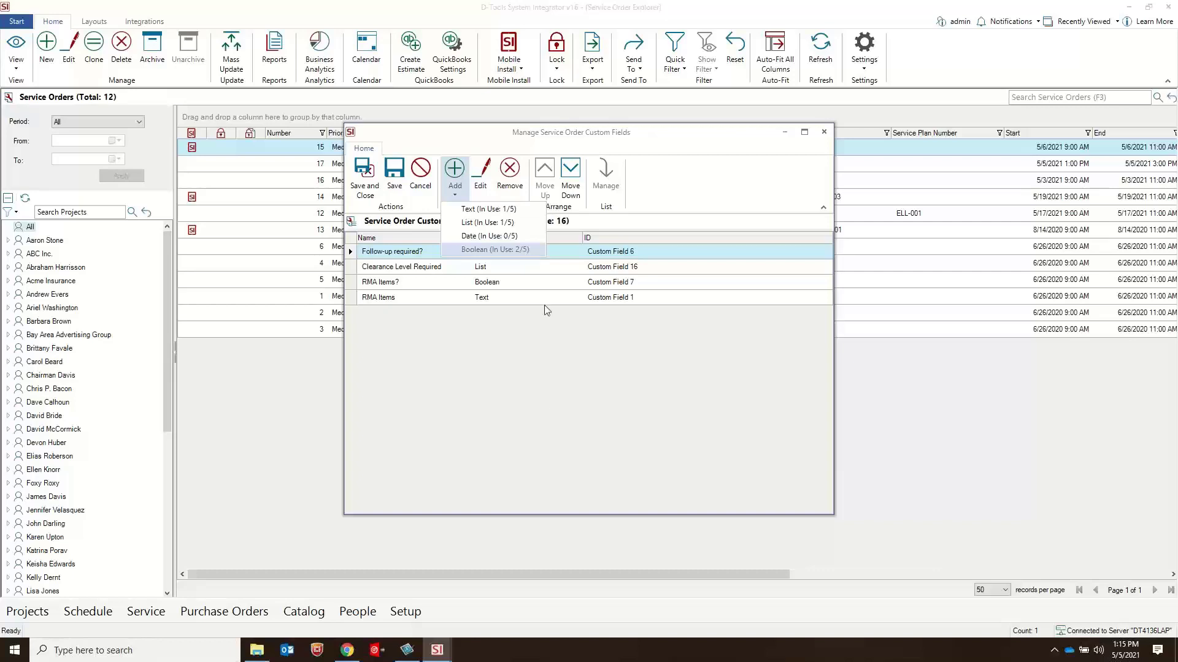
{"action": "left_click", "coordinate": [542, 390]}
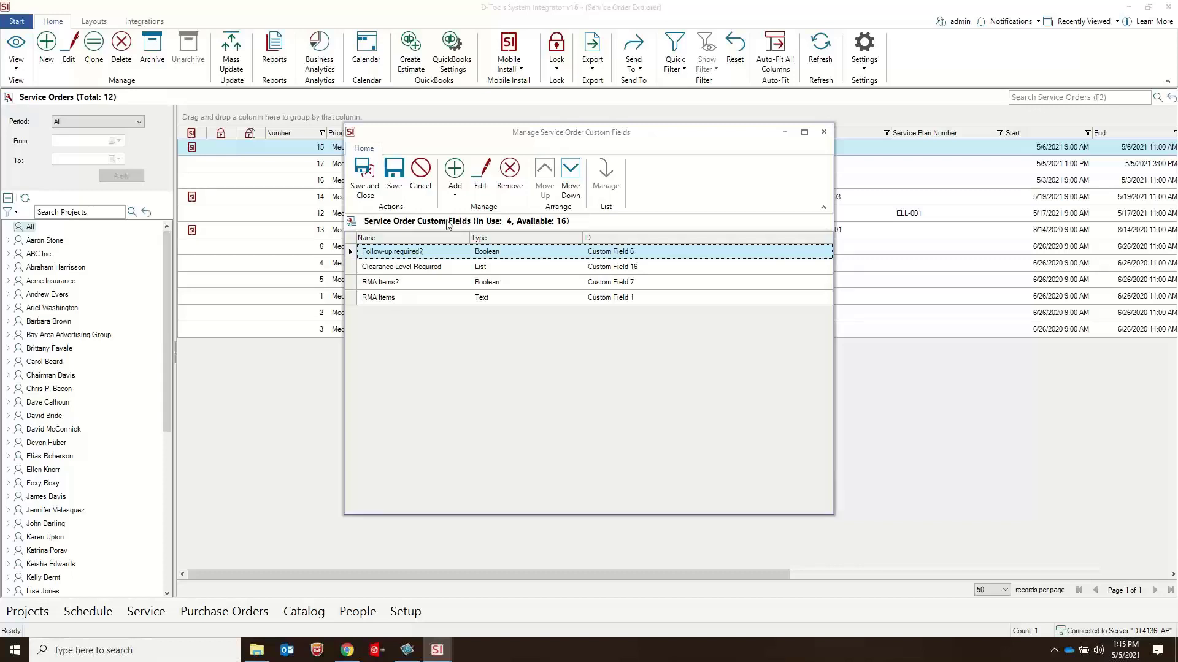
{"action": "left_click", "coordinate": [452, 196]}
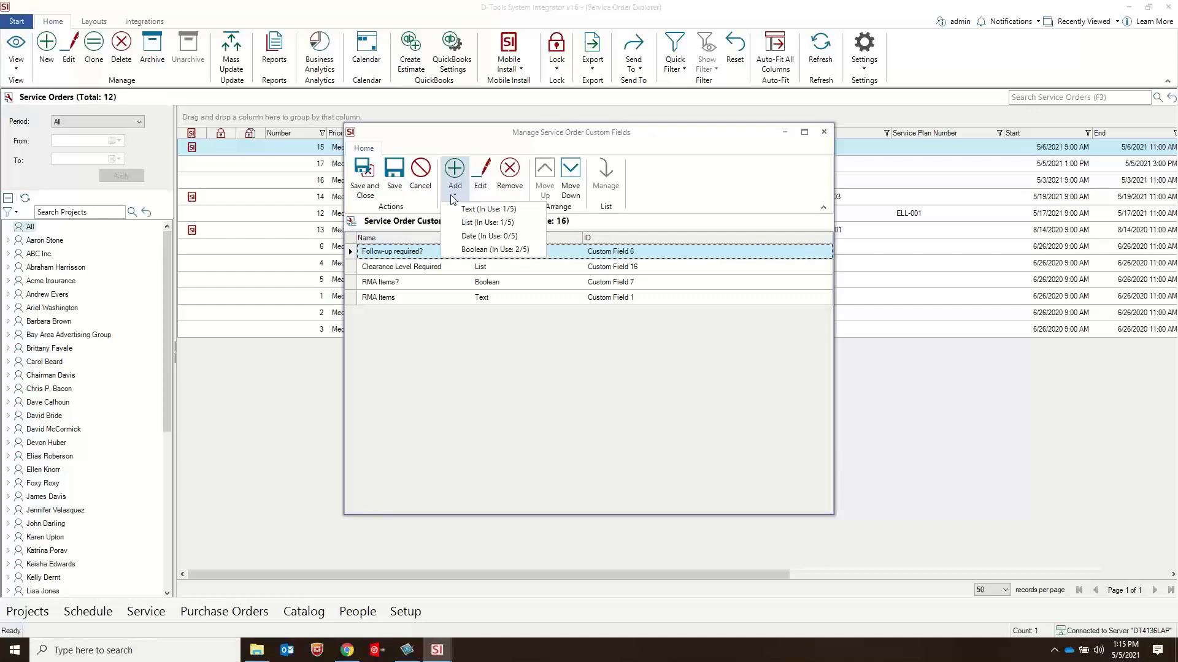
{"action": "left_click", "coordinate": [639, 137]}
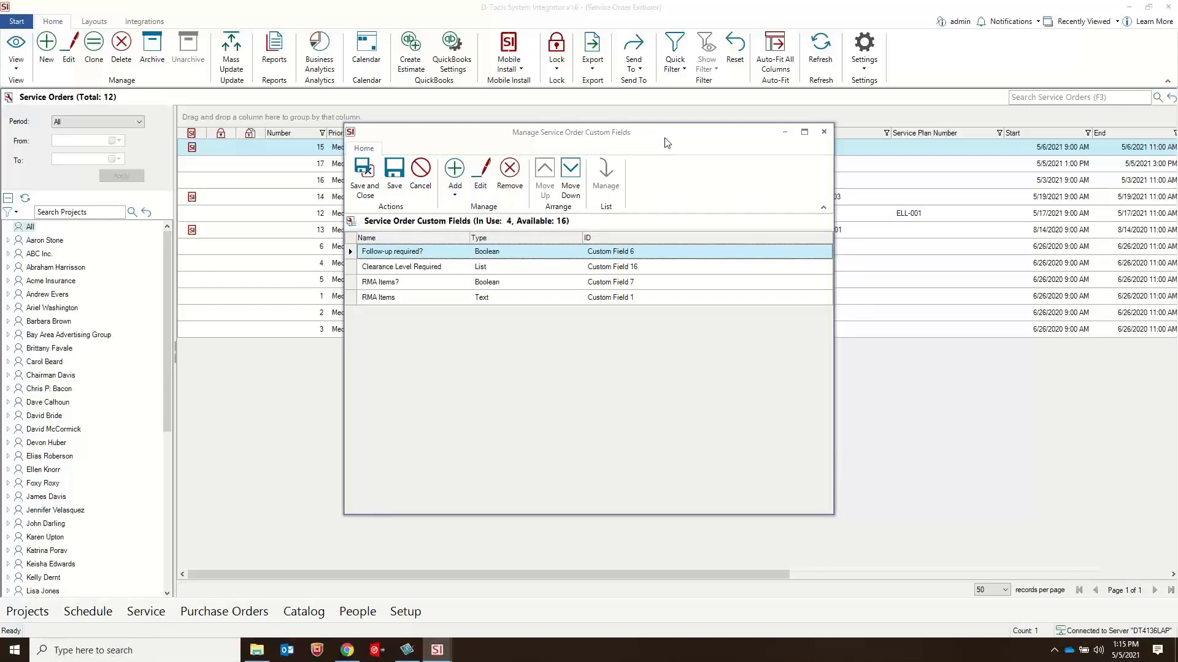
{"action": "left_click", "coordinate": [824, 132]}
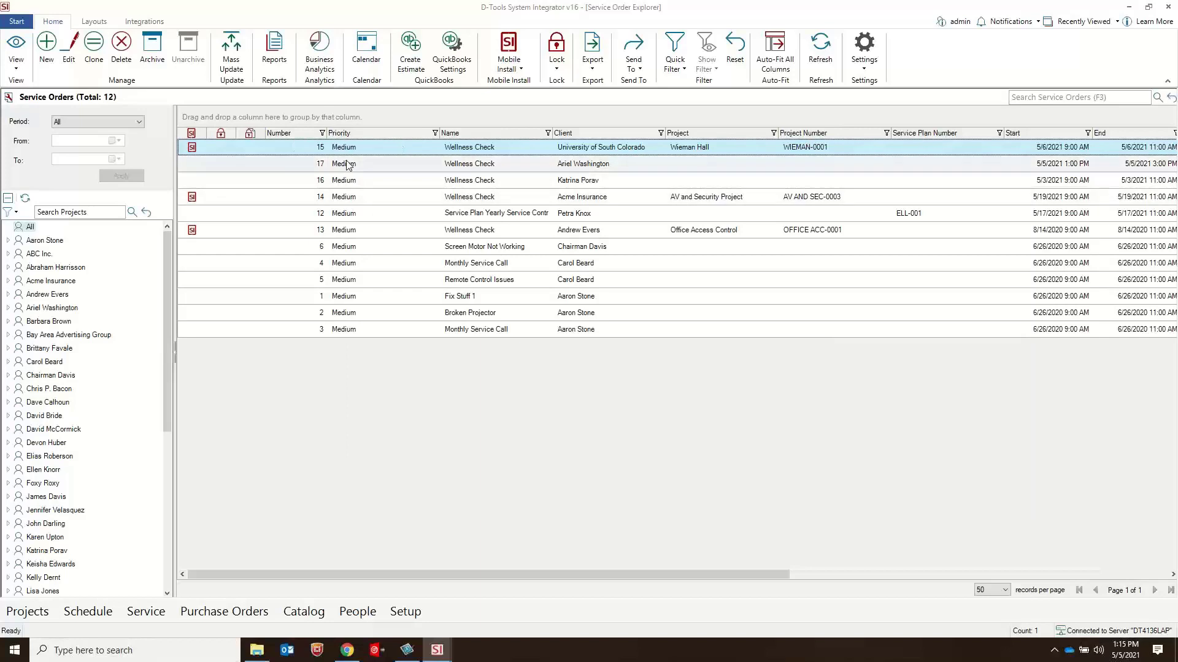
Step: Review the service order priorities and which one is the default, and close the priorities manager
{"action": "left_click", "coordinate": [863, 71]}
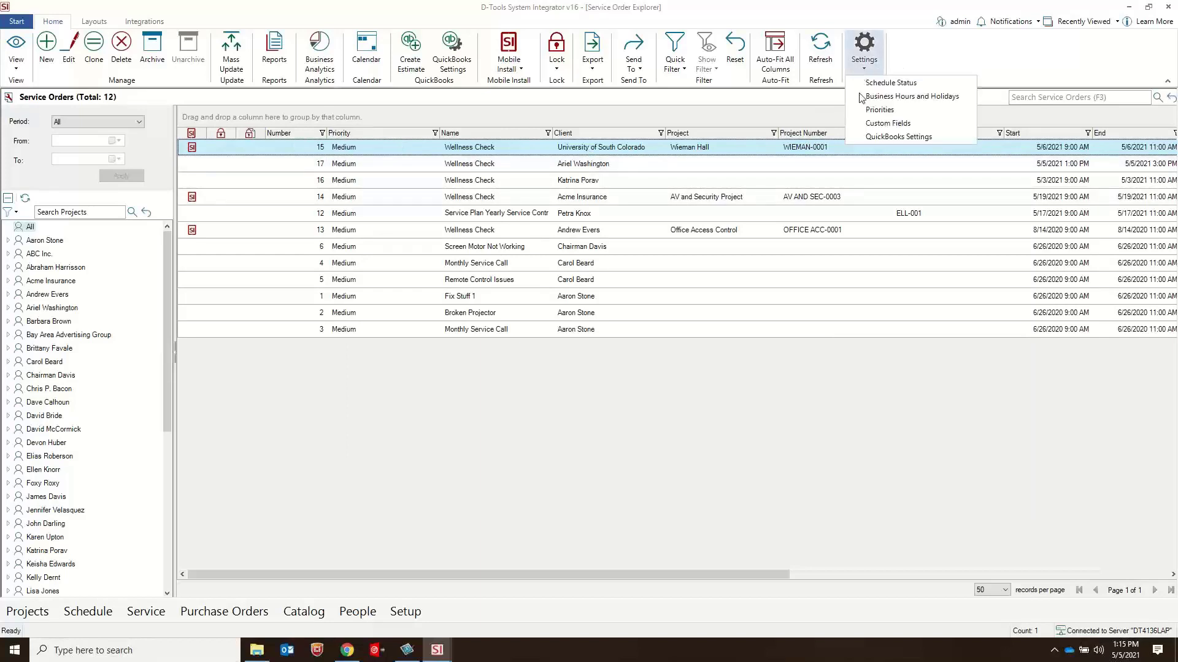
{"action": "left_click", "coordinate": [882, 111]}
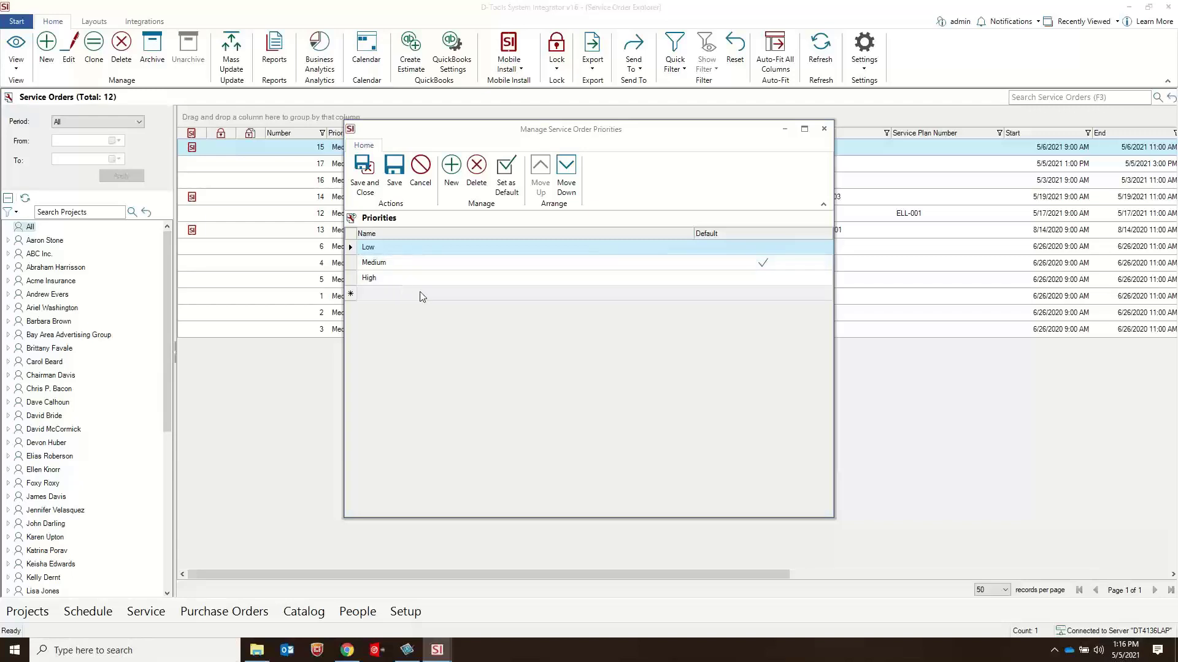
{"action": "left_click", "coordinate": [486, 263]}
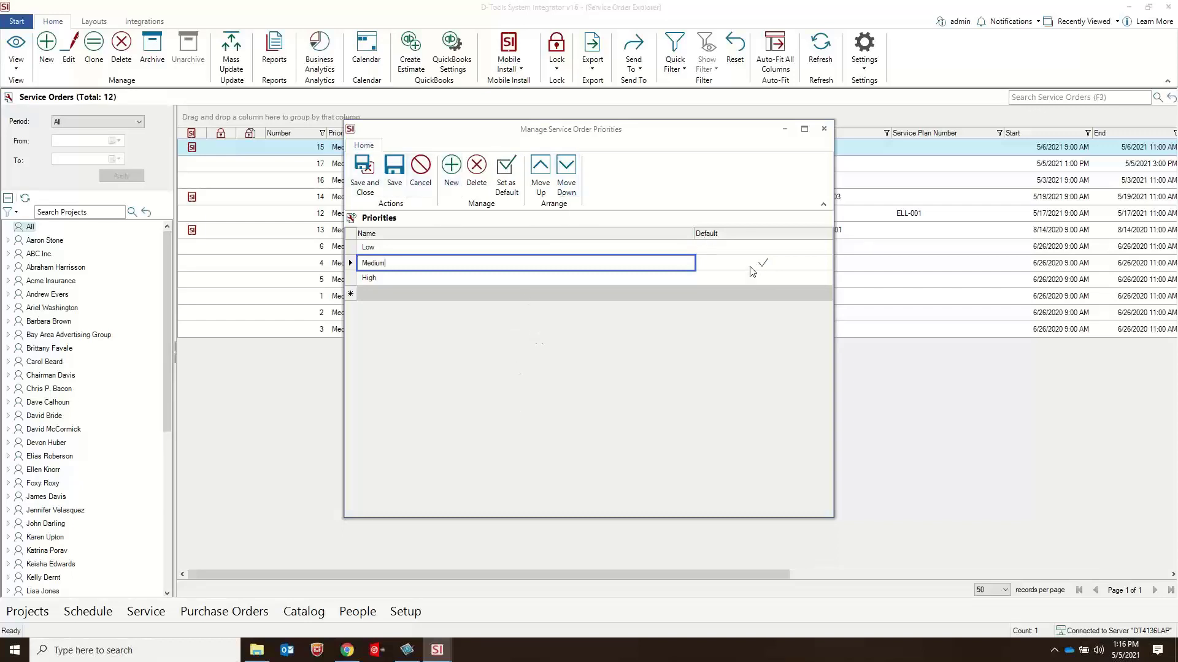
{"action": "left_click", "coordinate": [824, 132]}
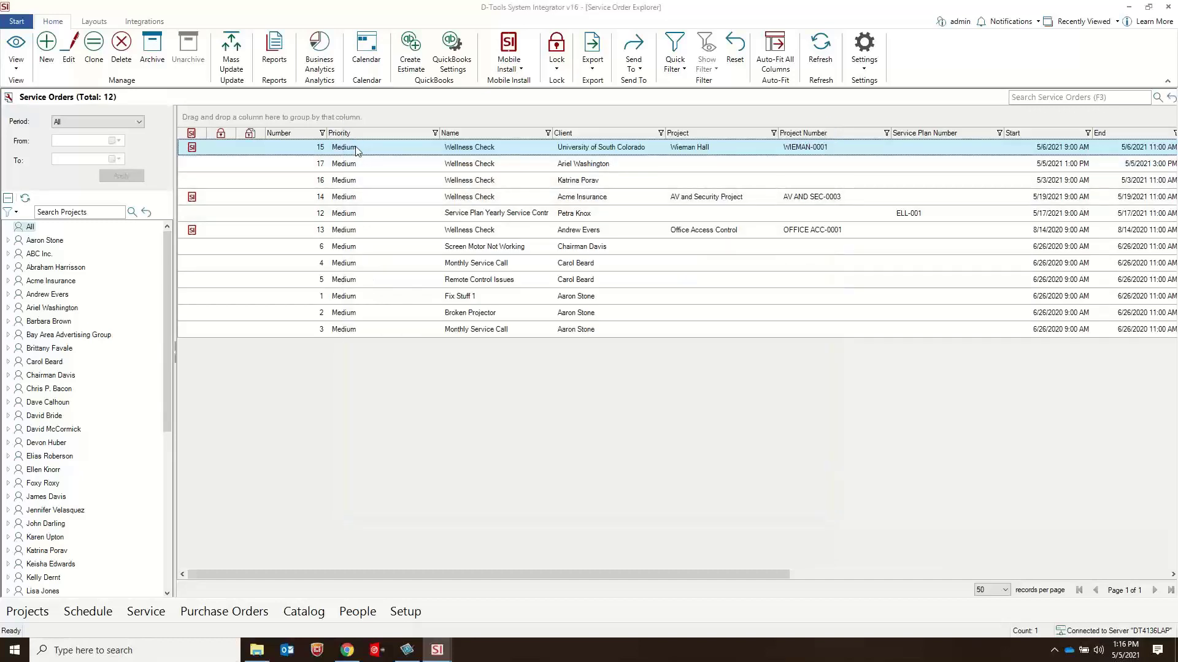
Step: Open the Wieman Hall Wellness Check service order, check its priority setting and custom fields, and close it without saving
{"action": "double_click", "coordinate": [355, 147]}
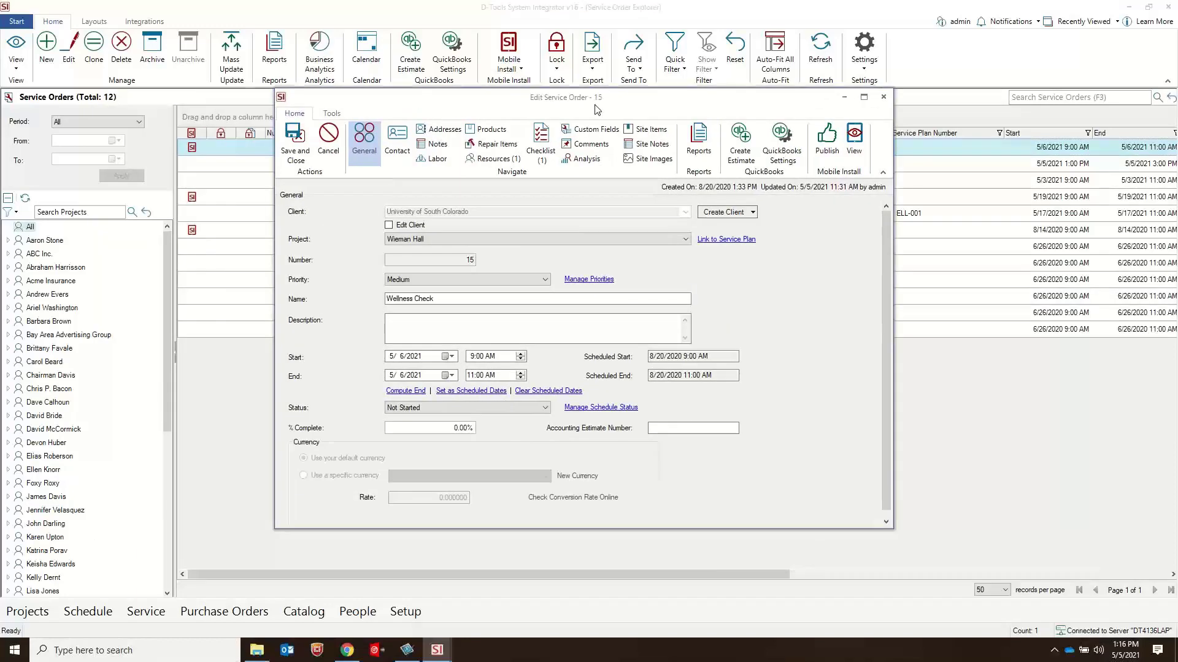
{"action": "left_click", "coordinate": [497, 279]}
{"action": "left_click", "coordinate": [546, 279]}
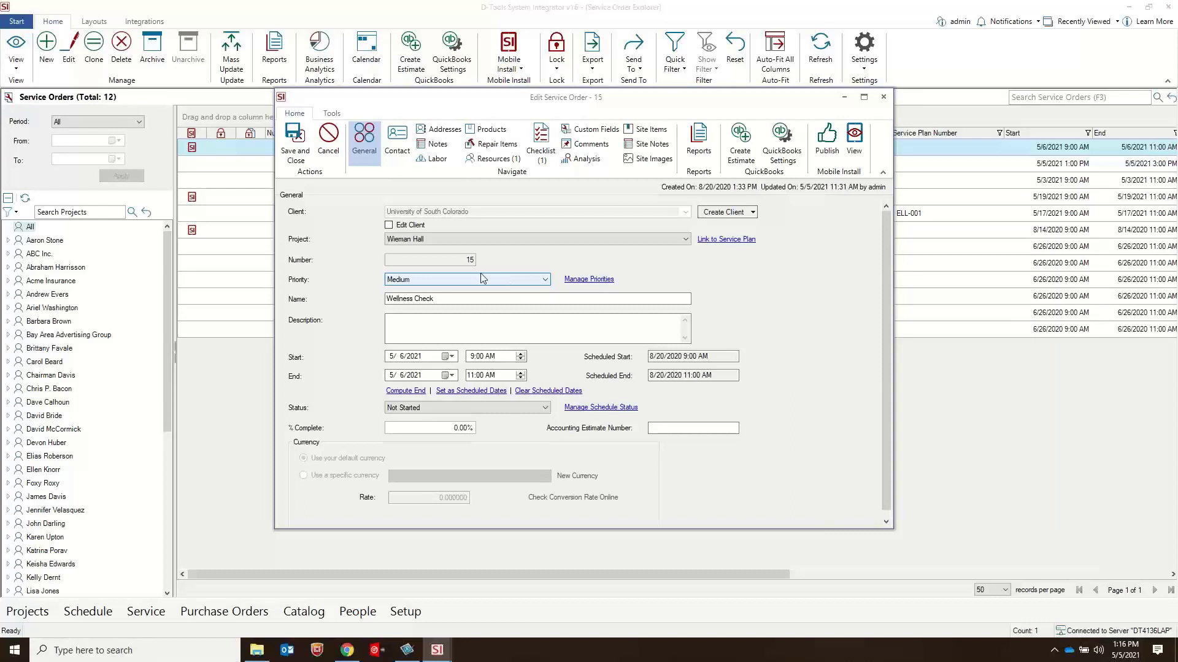
{"action": "left_click", "coordinate": [598, 130]}
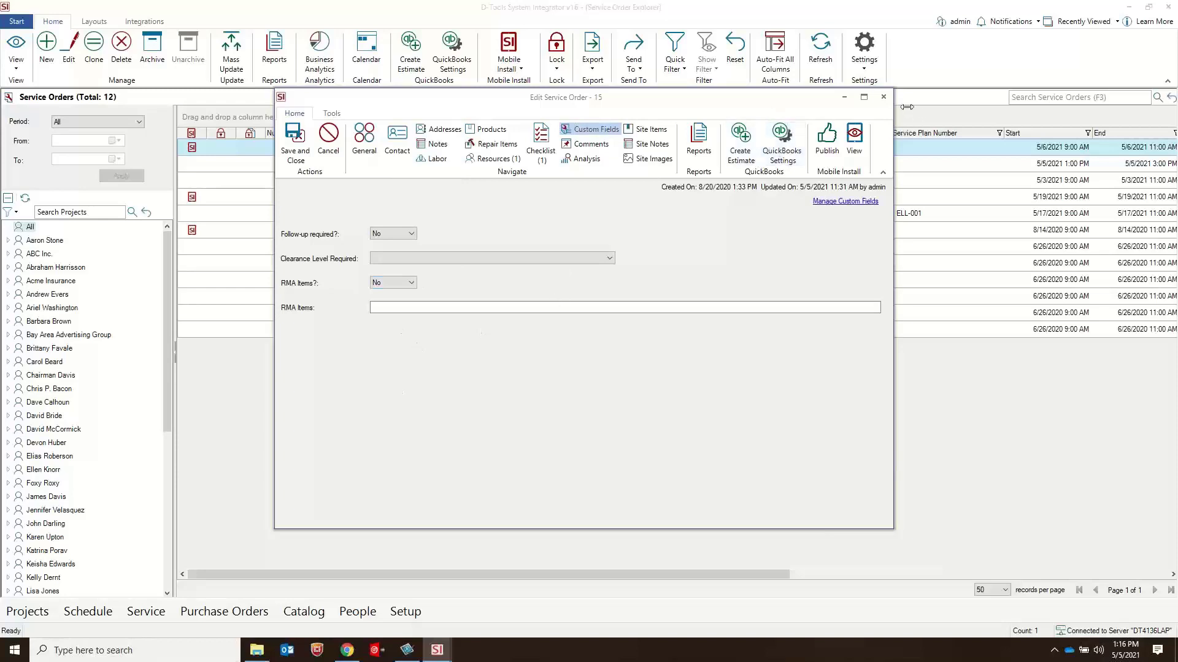
{"action": "left_click", "coordinate": [884, 98]}
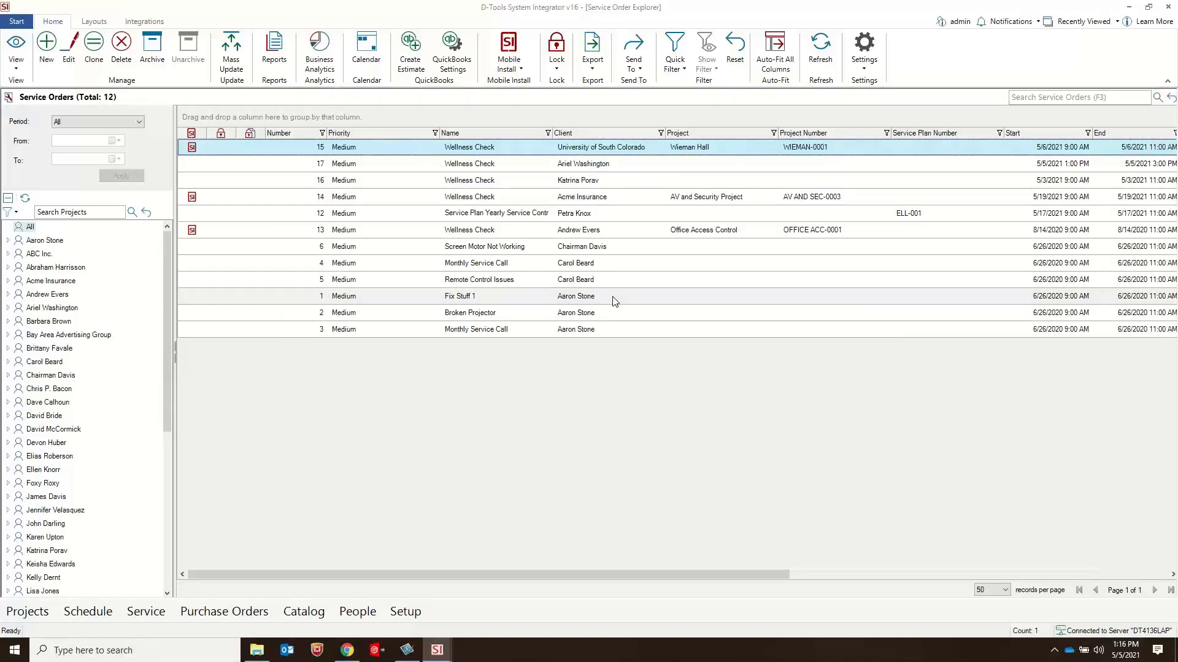
Step: Examine the service orders' status column and the schedule status definitions, including the back color choices for Completed, and close the status manager
{"action": "left_click_drag", "start_coordinate": [532, 574], "coordinate": [794, 584]}
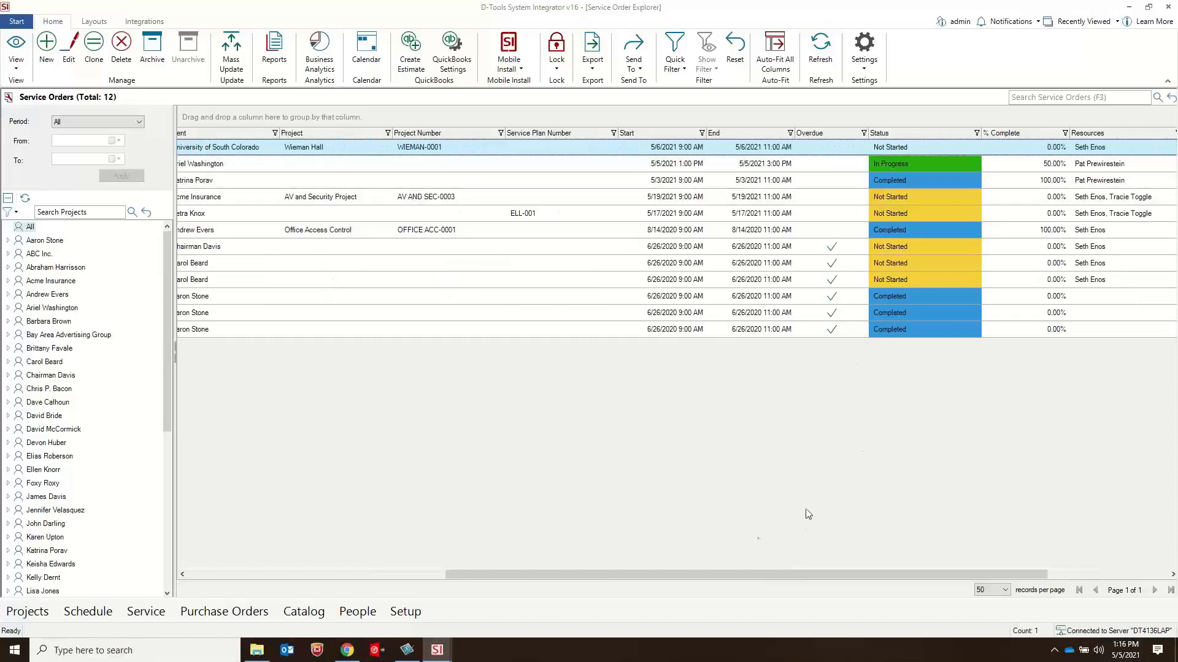
{"action": "left_click_drag", "start_coordinate": [779, 573], "coordinate": [742, 574]}
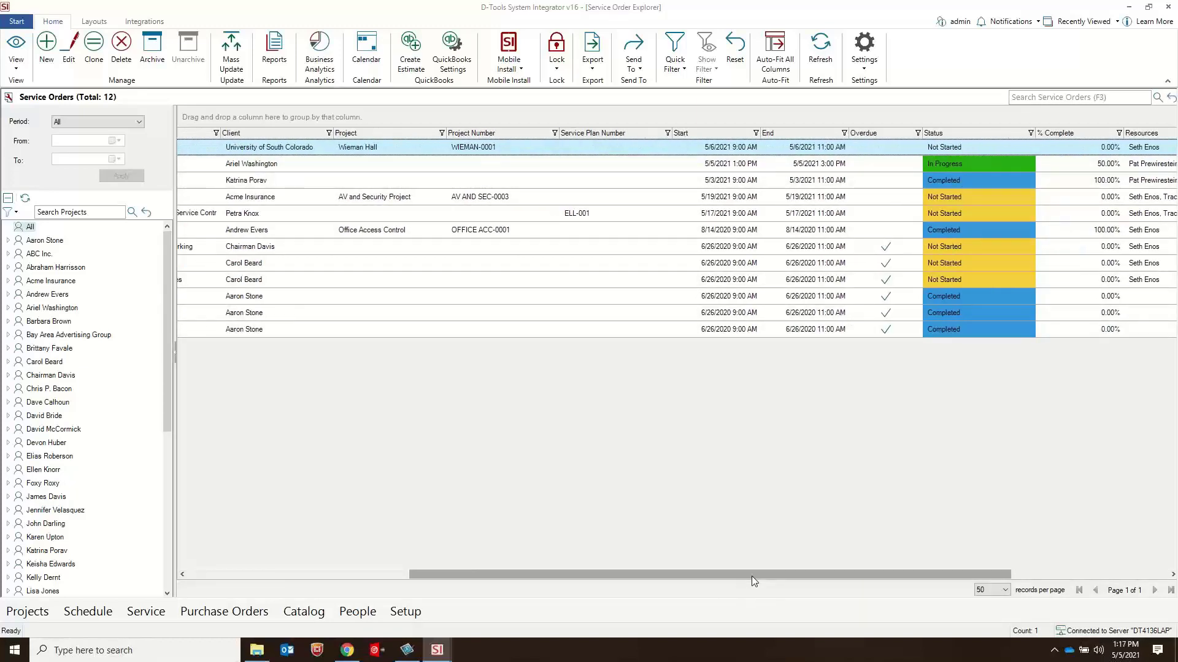
{"action": "left_click_drag", "start_coordinate": [752, 577], "coordinate": [697, 573]}
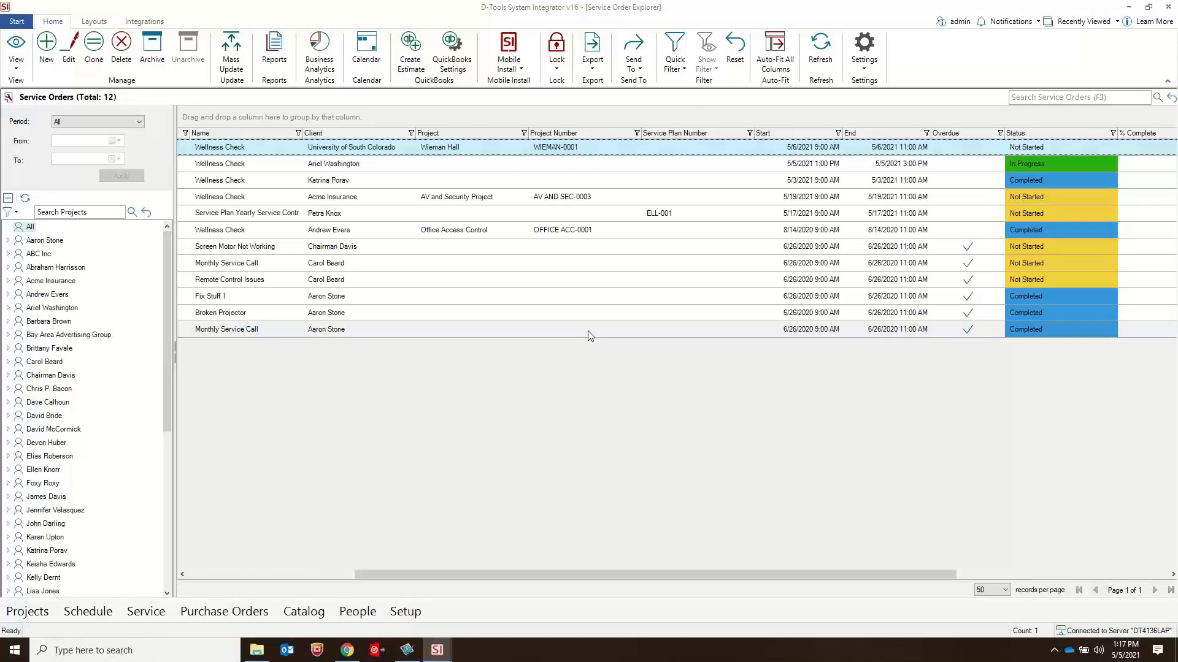
{"action": "left_click", "coordinate": [866, 67]}
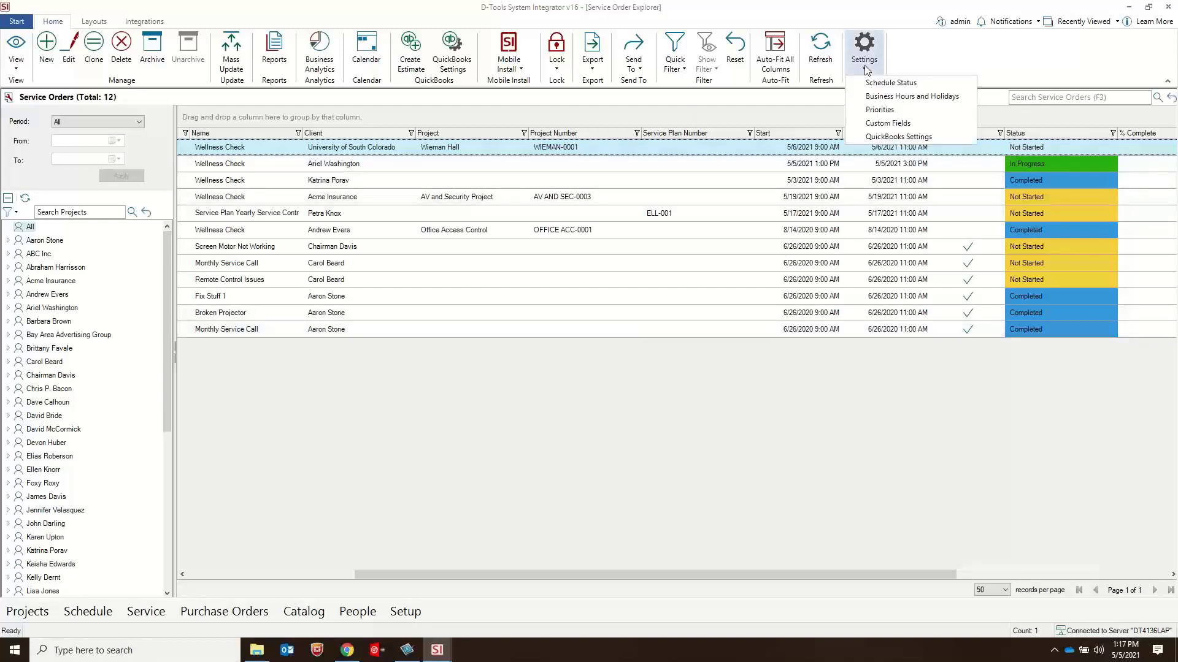
{"action": "left_click", "coordinate": [901, 83]}
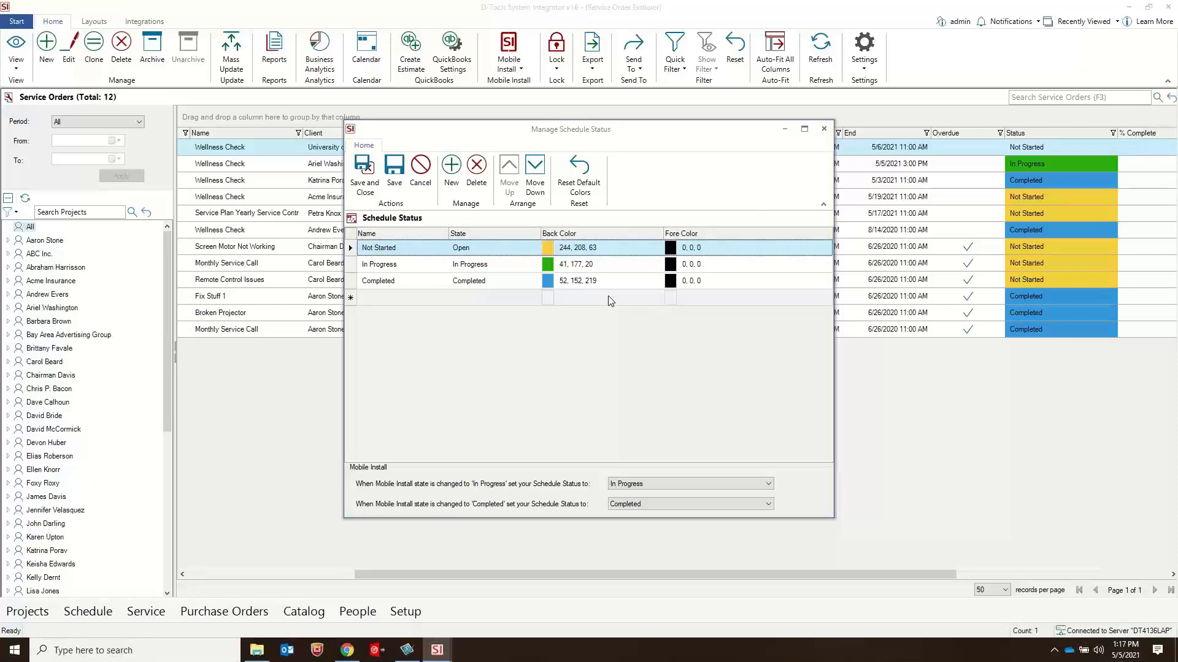
{"action": "left_click", "coordinate": [591, 281]}
{"action": "left_click", "coordinate": [659, 282]}
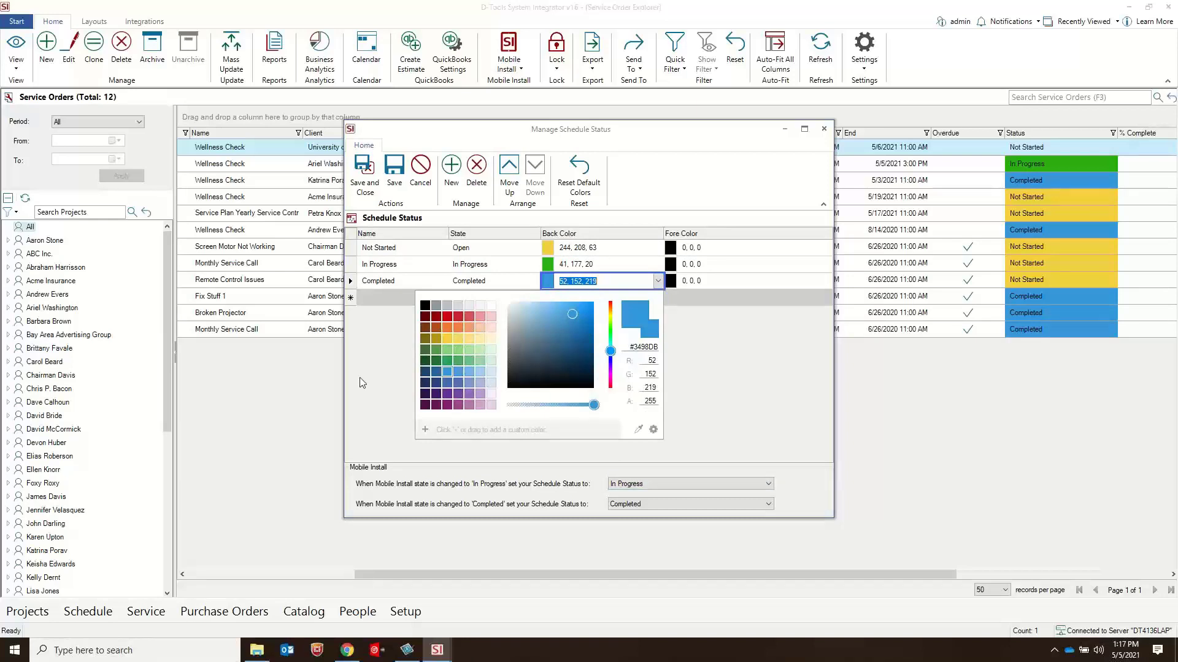
{"action": "left_click", "coordinate": [373, 357]}
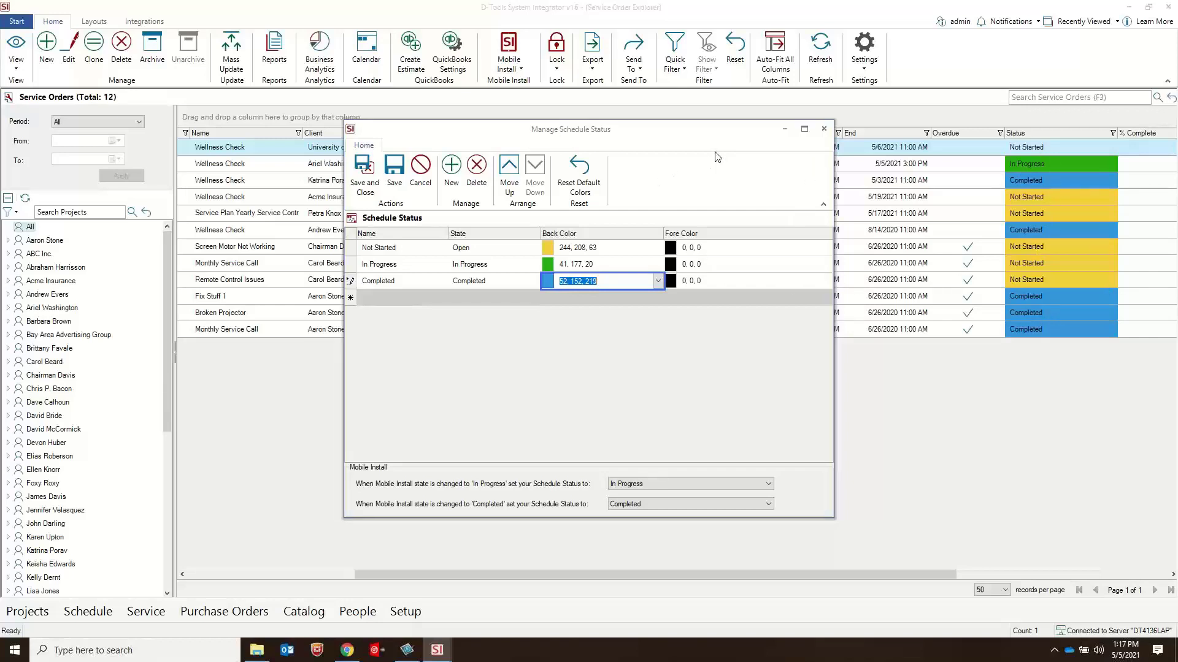
{"action": "left_click", "coordinate": [824, 130]}
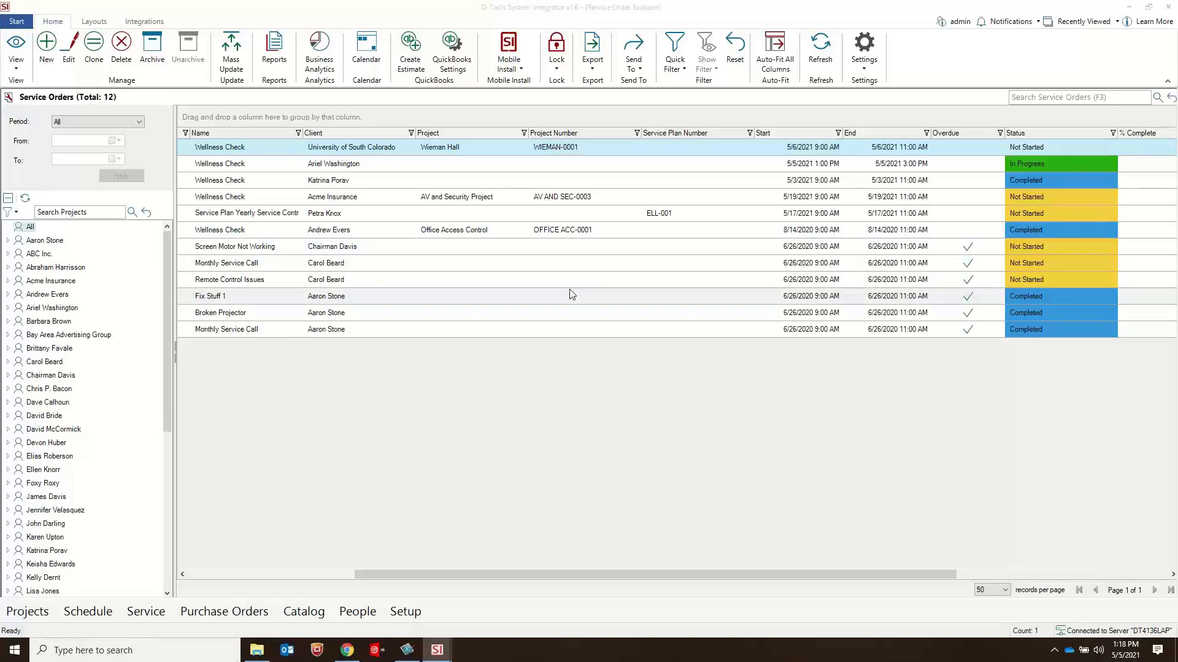
Step: Review the business hours and the 2021 business holidays, check which years are available, and cancel the year change
{"action": "left_click", "coordinate": [862, 69]}
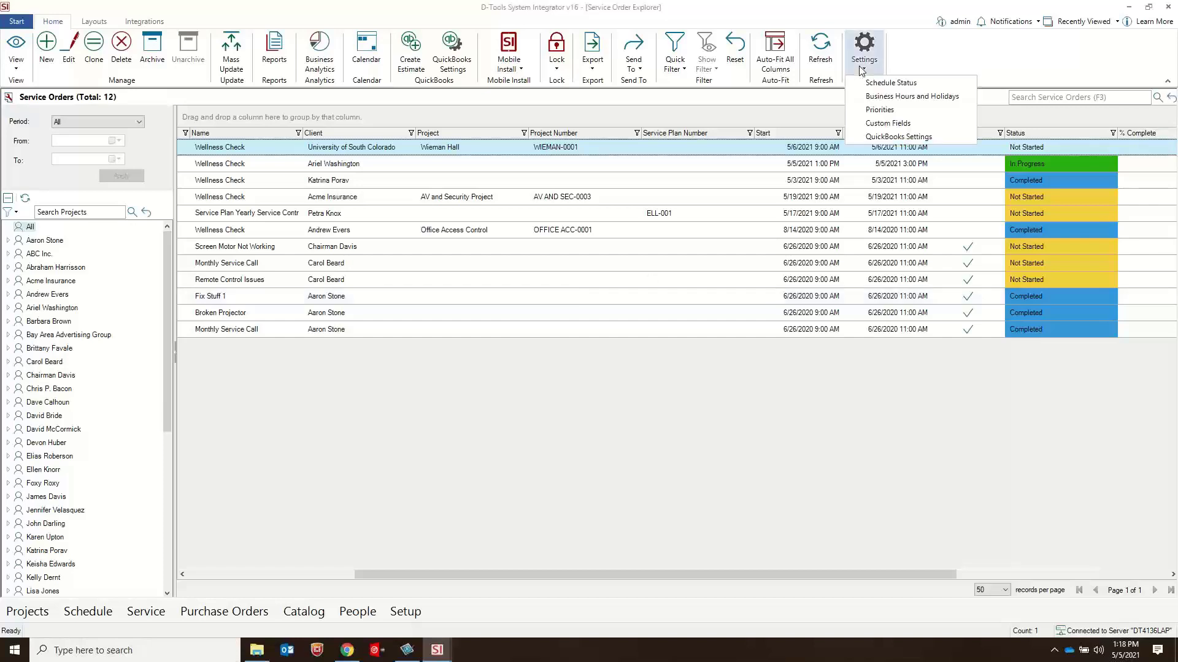
{"action": "left_click", "coordinate": [903, 100]}
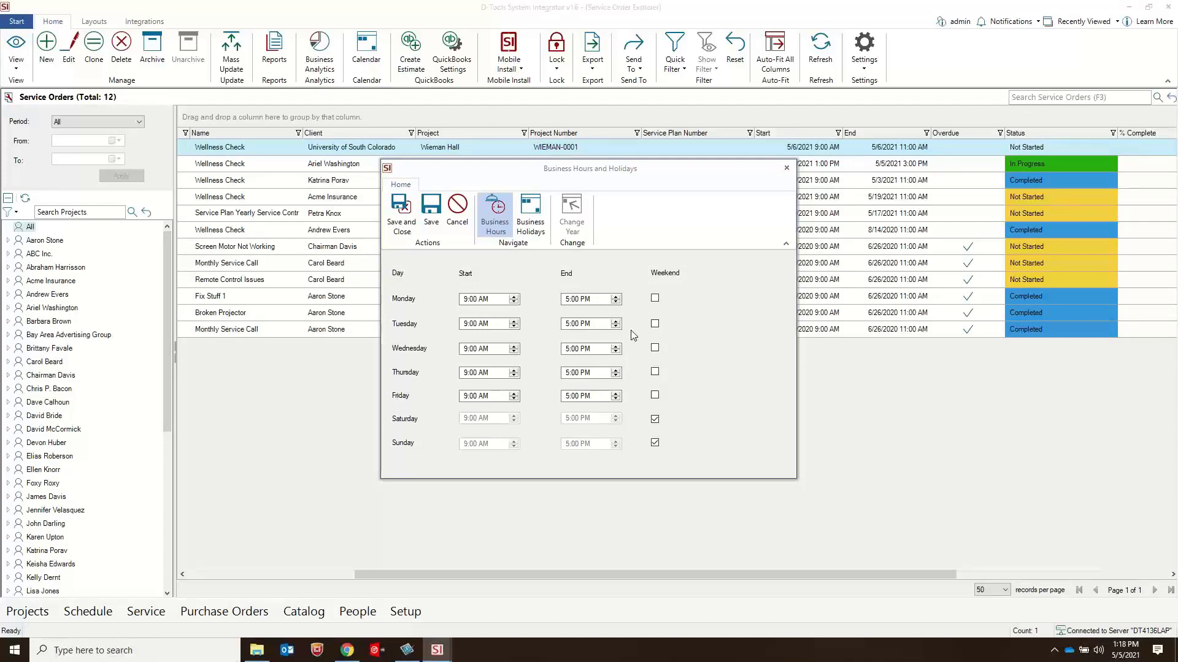
{"action": "left_click", "coordinate": [525, 220]}
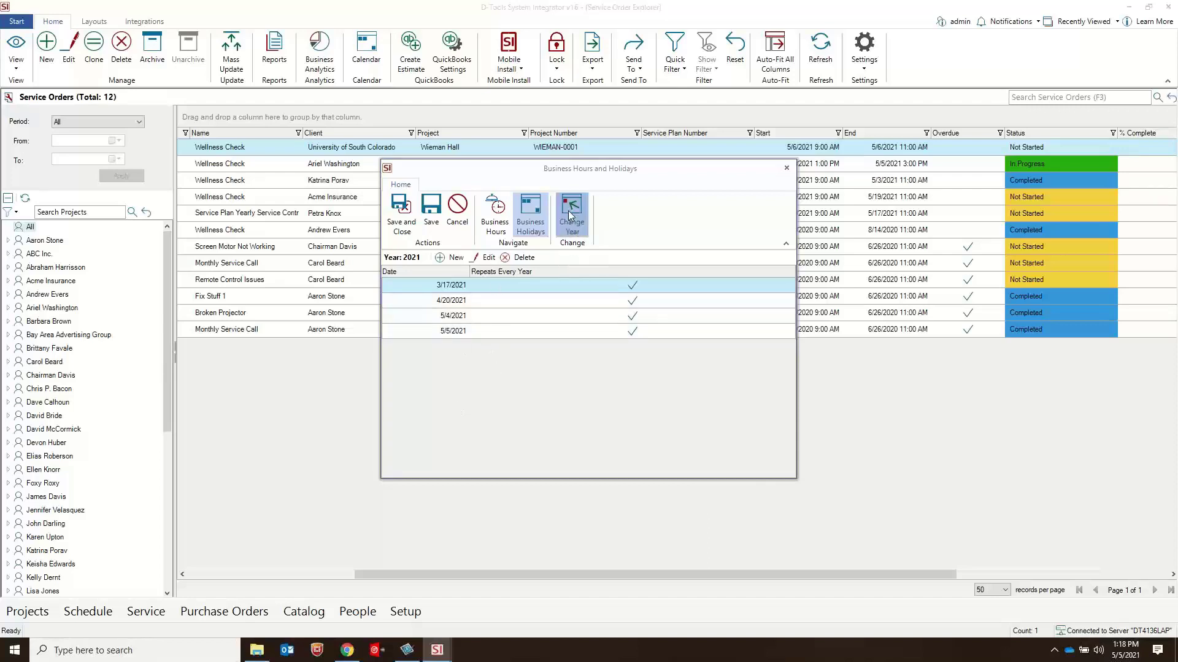
{"action": "left_click", "coordinate": [572, 230]}
{"action": "left_click", "coordinate": [607, 316]}
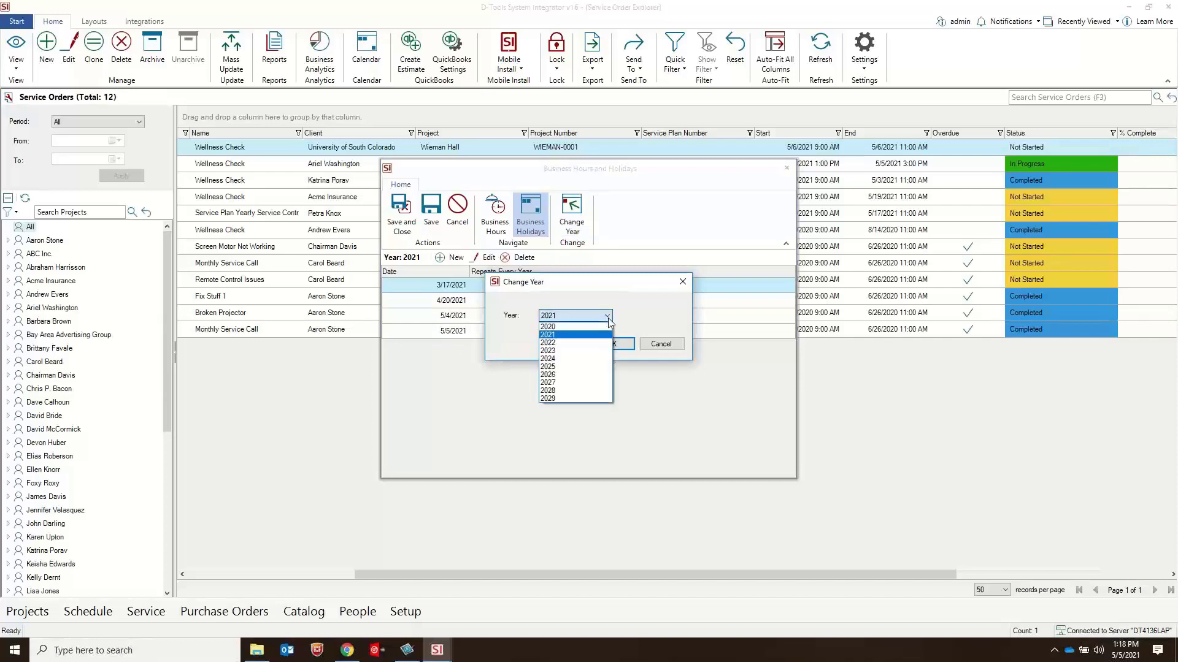
{"action": "left_click", "coordinate": [664, 293]}
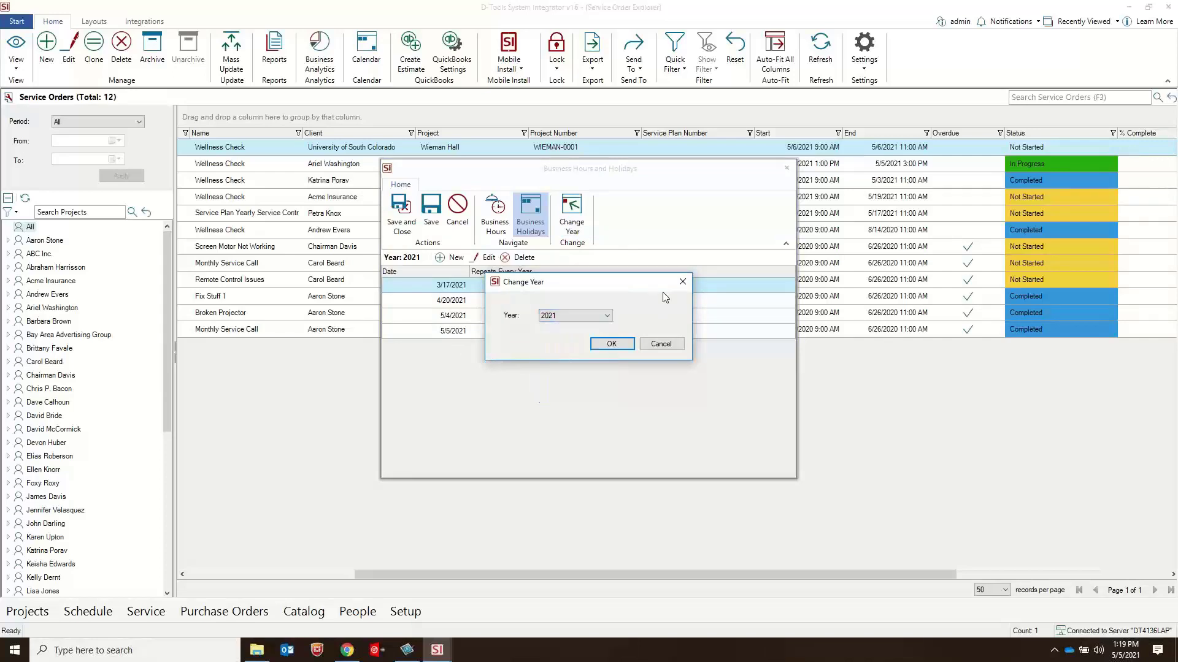
{"action": "left_click", "coordinate": [668, 344]}
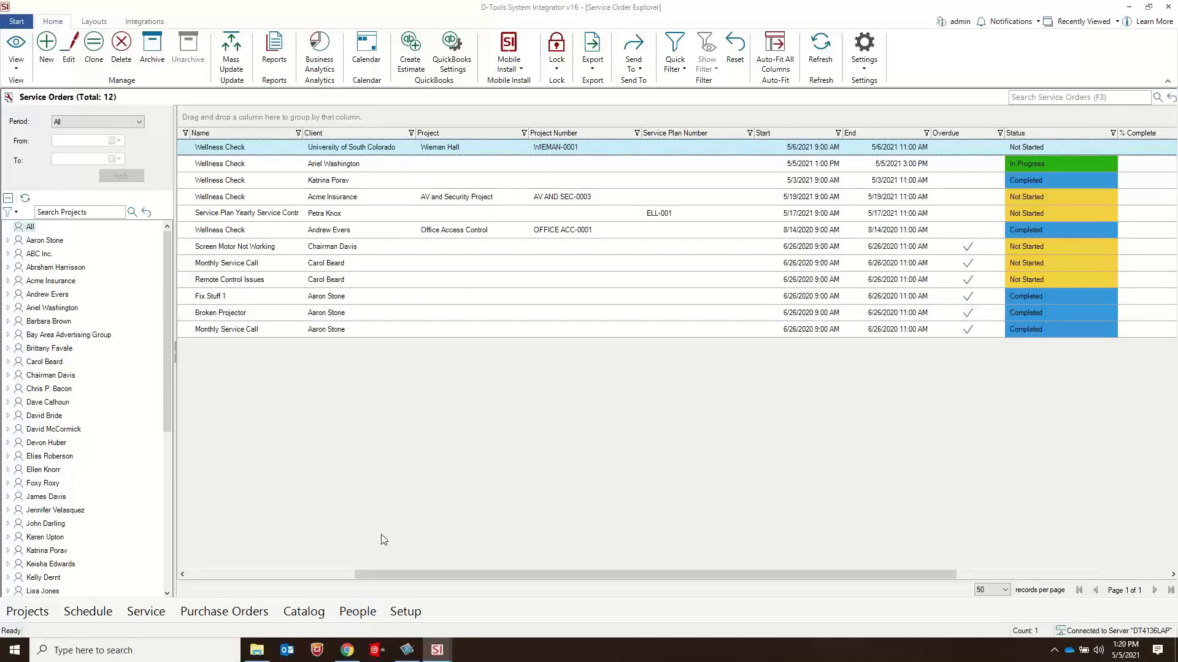
Step: Switch to Mobile Install in Chrome, check the Wellness Check order's priority, custom fields and Clearance Level Required choices, and cancel the edit
{"action": "left_click", "coordinate": [347, 650]}
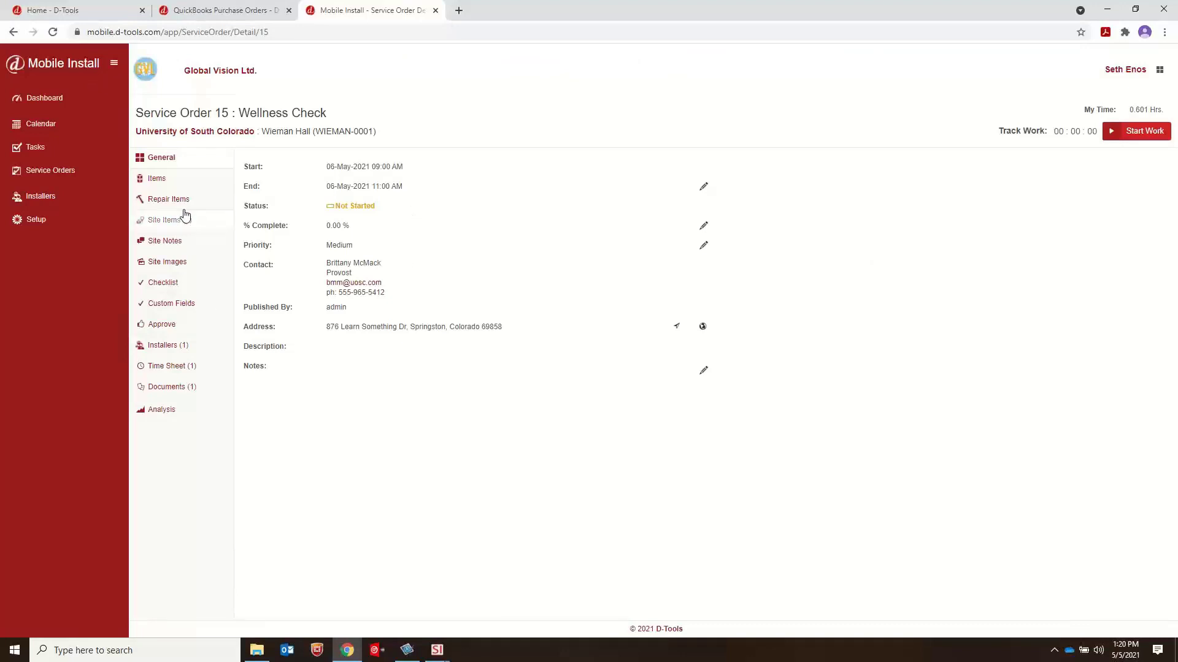
{"action": "double_click", "coordinate": [360, 249]}
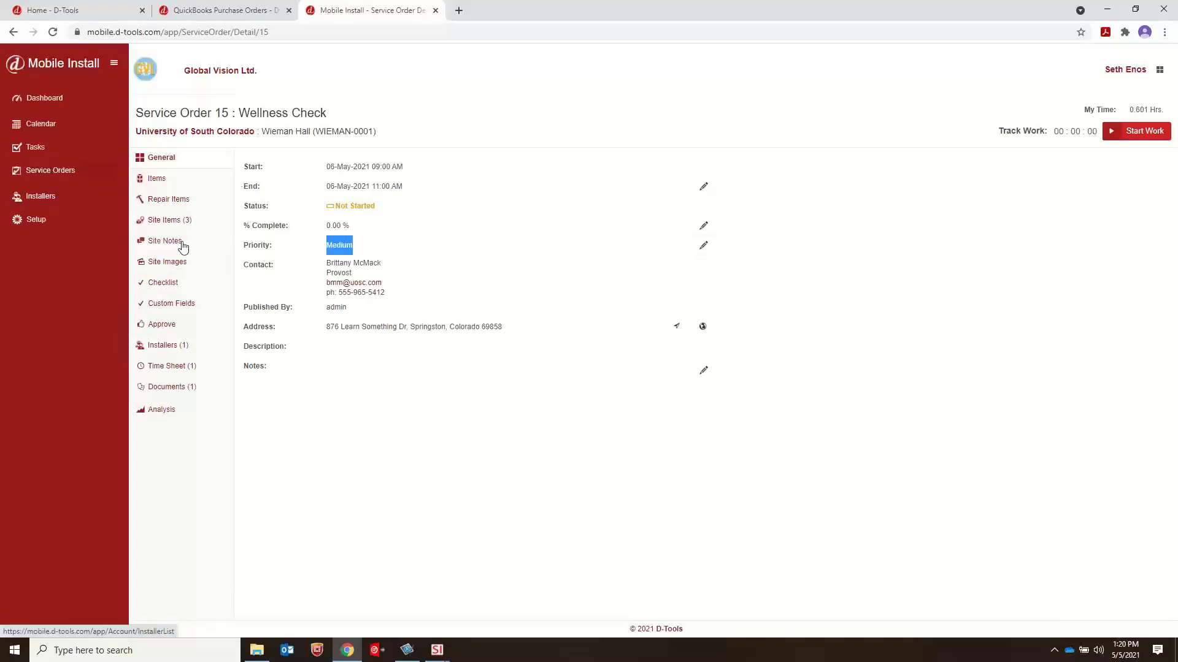
{"action": "left_click", "coordinate": [175, 304]}
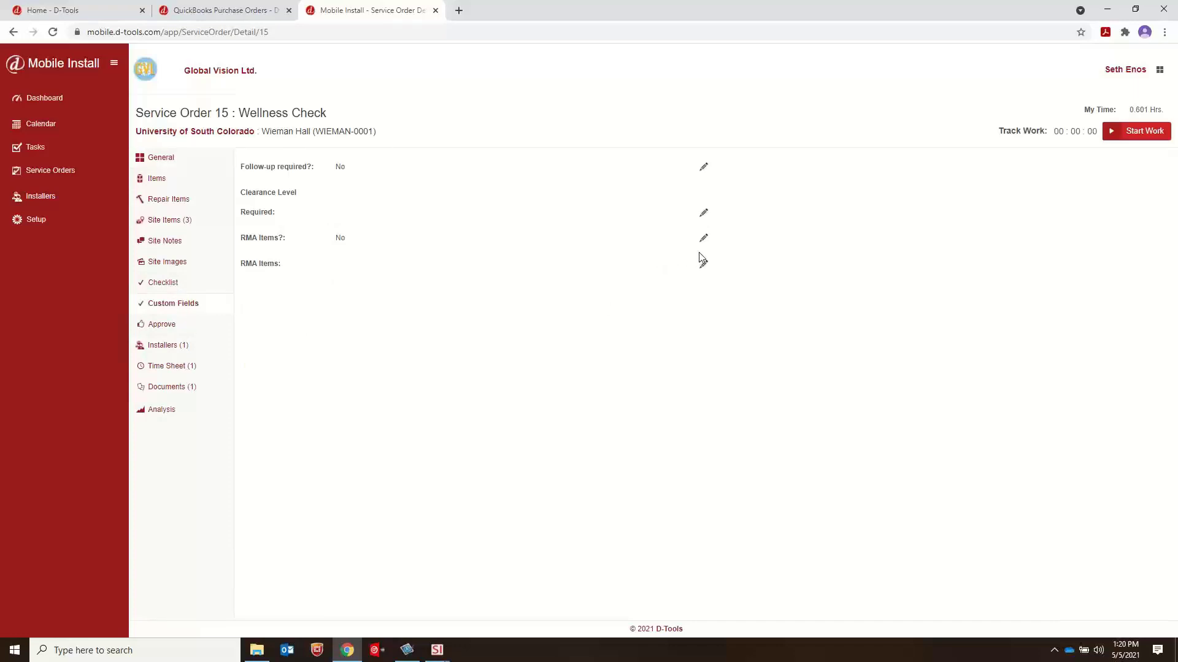
{"action": "left_click", "coordinate": [704, 214]}
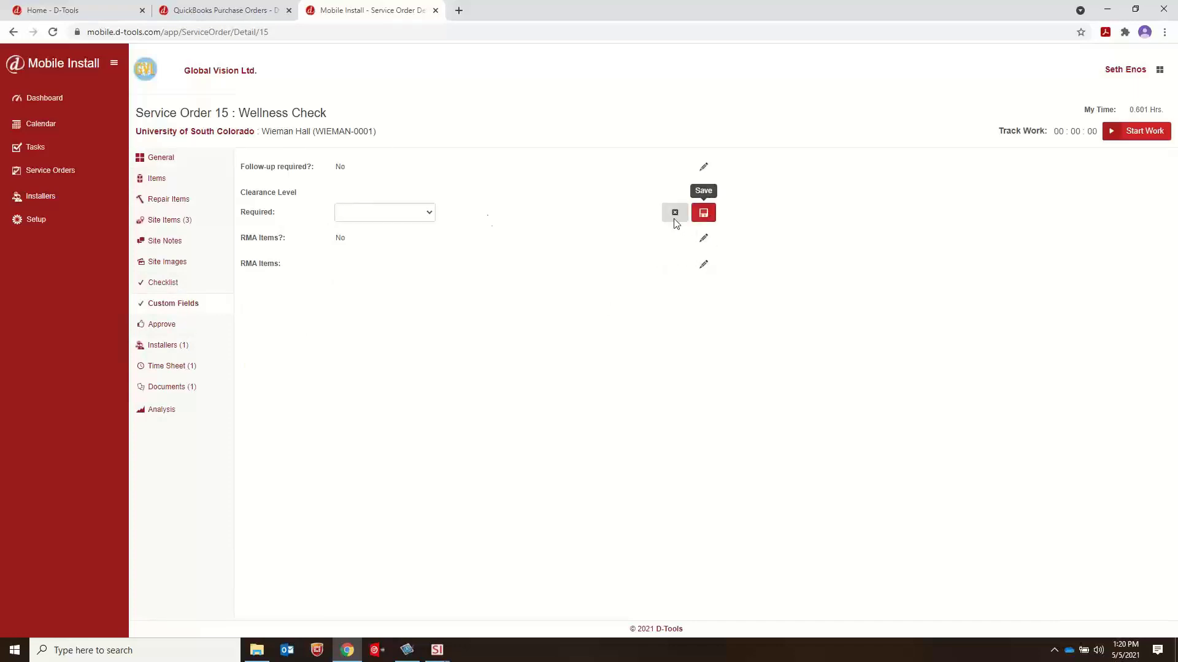
{"action": "left_click", "coordinate": [430, 213]}
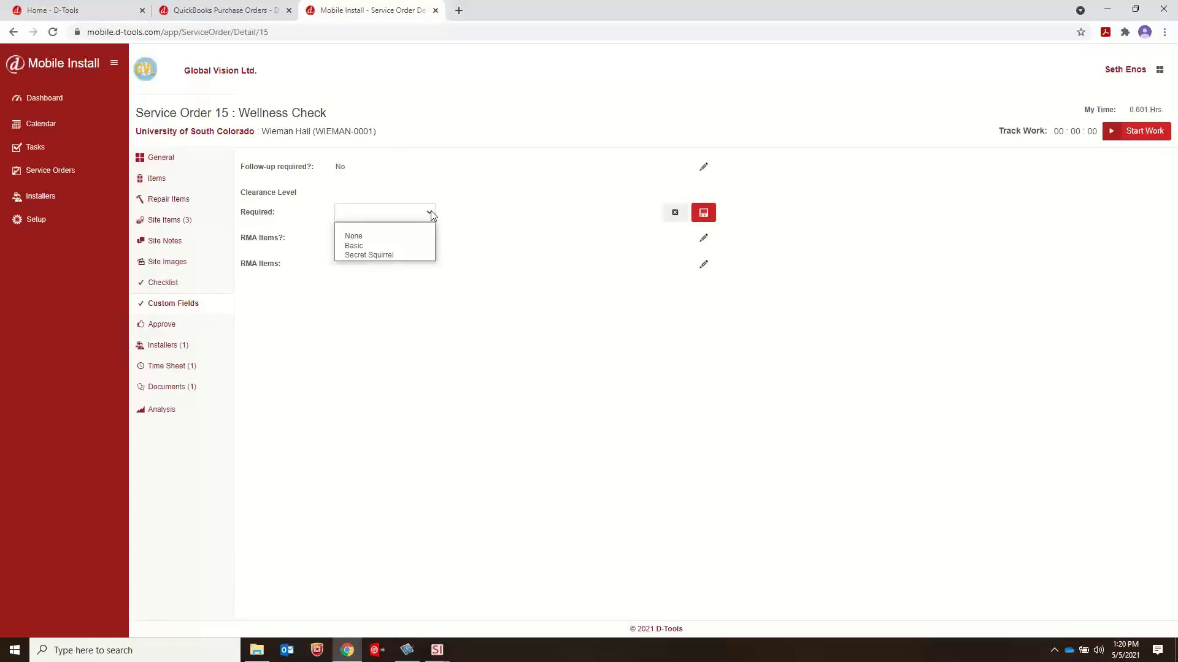
{"action": "left_click", "coordinate": [552, 222]}
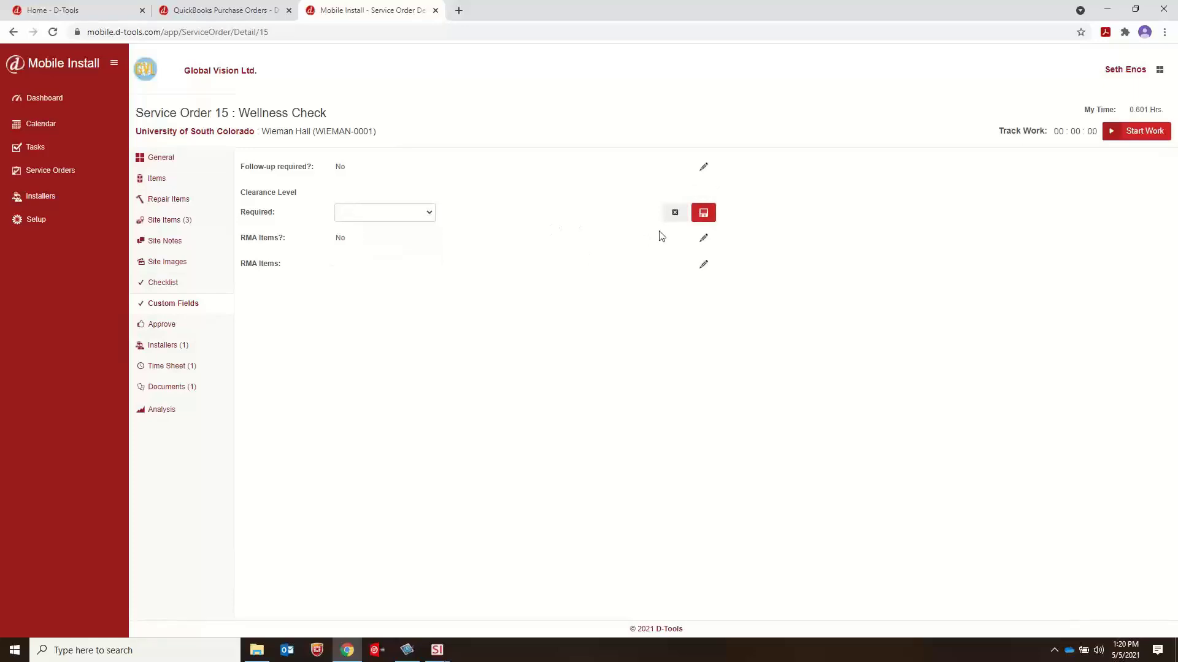
{"action": "left_click", "coordinate": [674, 213]}
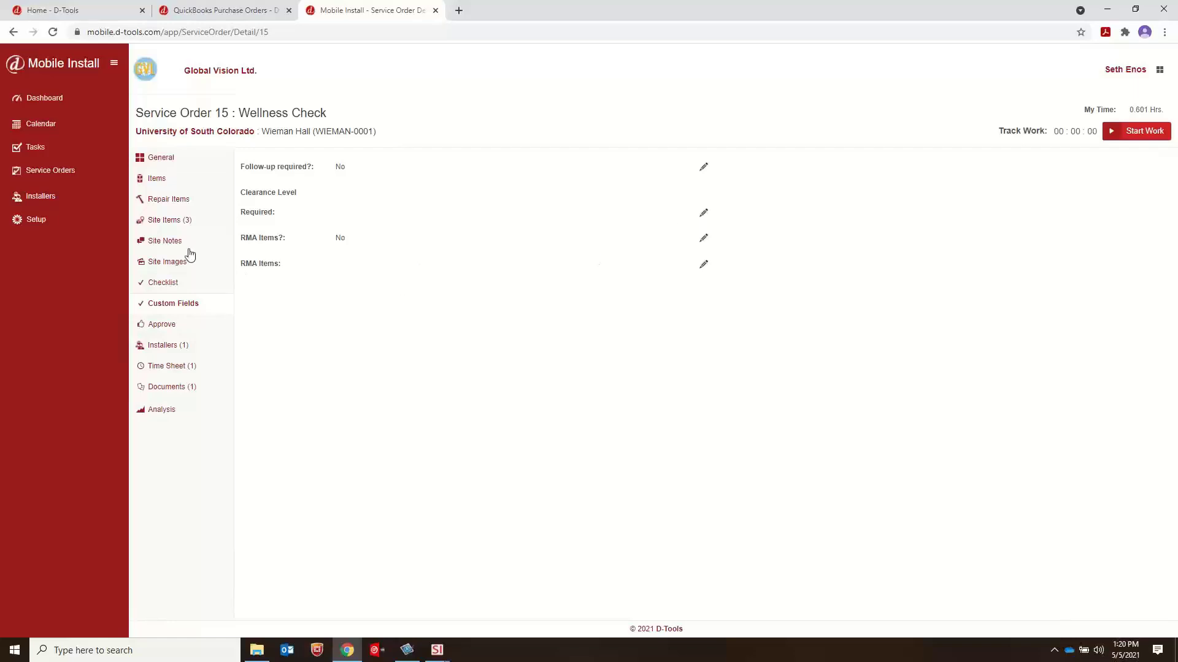
Step: Approve the DTI HDMI-3M site item on the Wellness Check service order, check the order's approval page, and return to its general details
{"action": "left_click", "coordinate": [172, 220]}
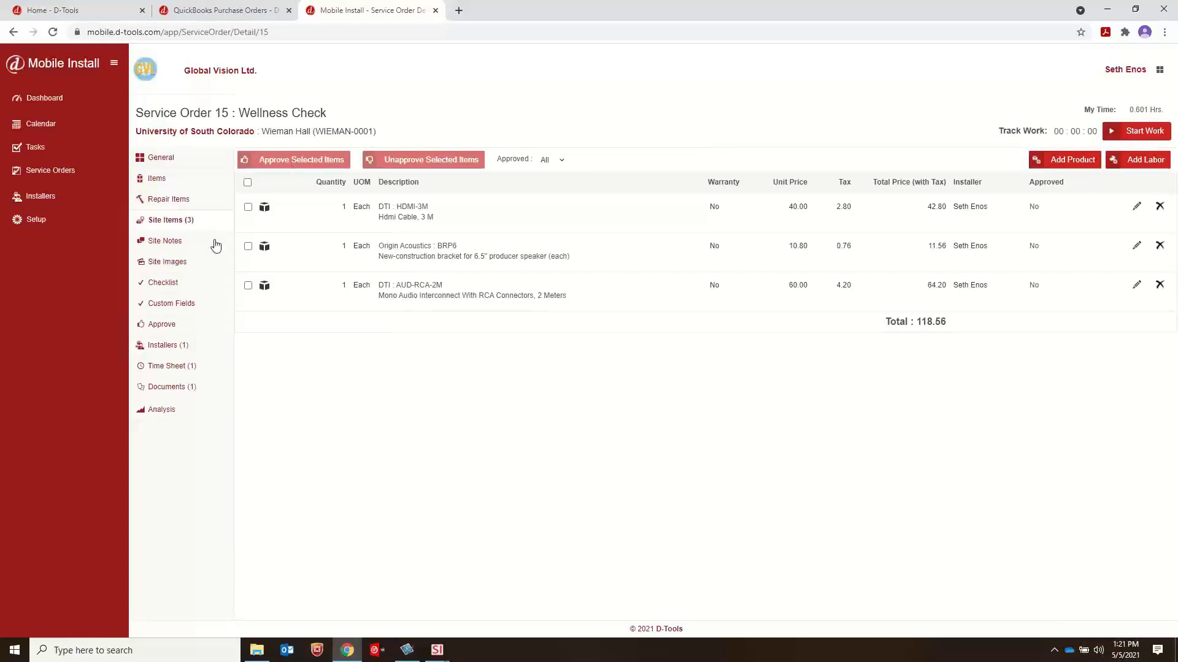
{"action": "left_click", "coordinate": [248, 208]}
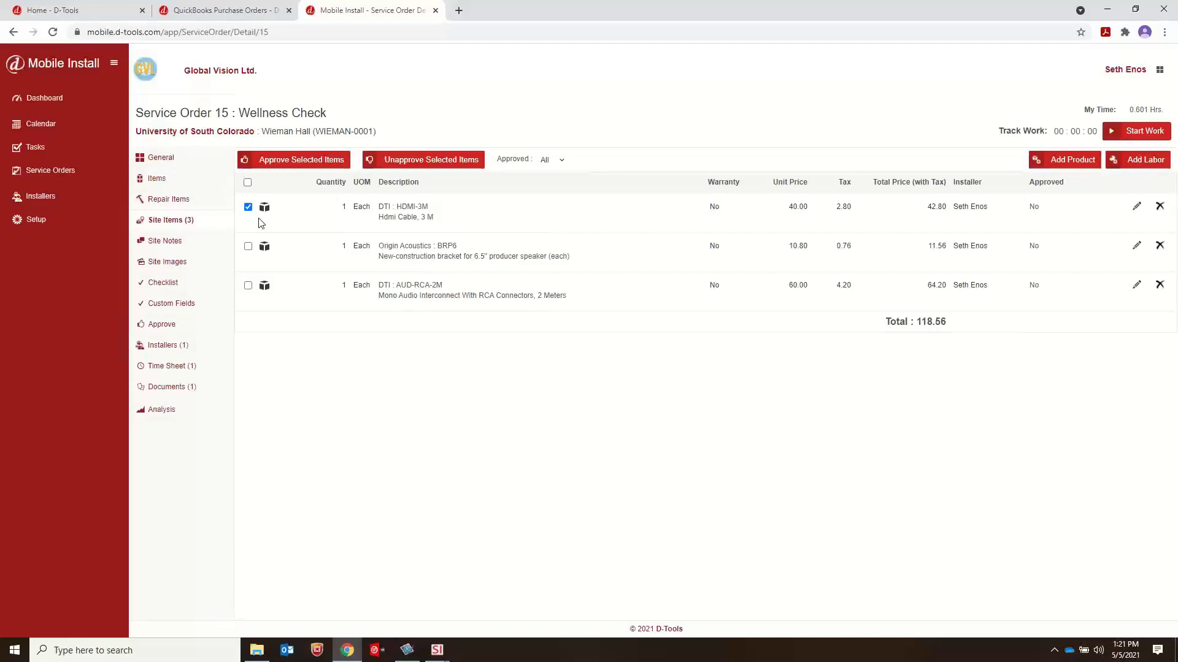
{"action": "left_click", "coordinate": [247, 185]}
{"action": "left_click", "coordinate": [247, 182]}
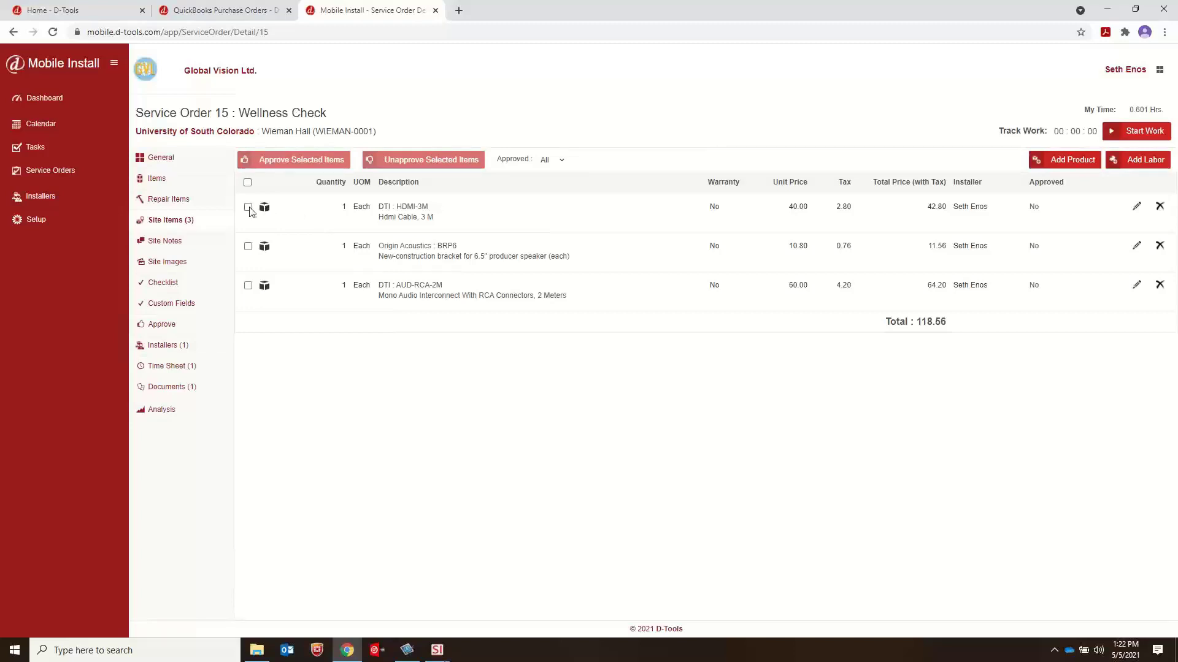
{"action": "left_click", "coordinate": [248, 208]}
{"action": "left_click", "coordinate": [302, 160]}
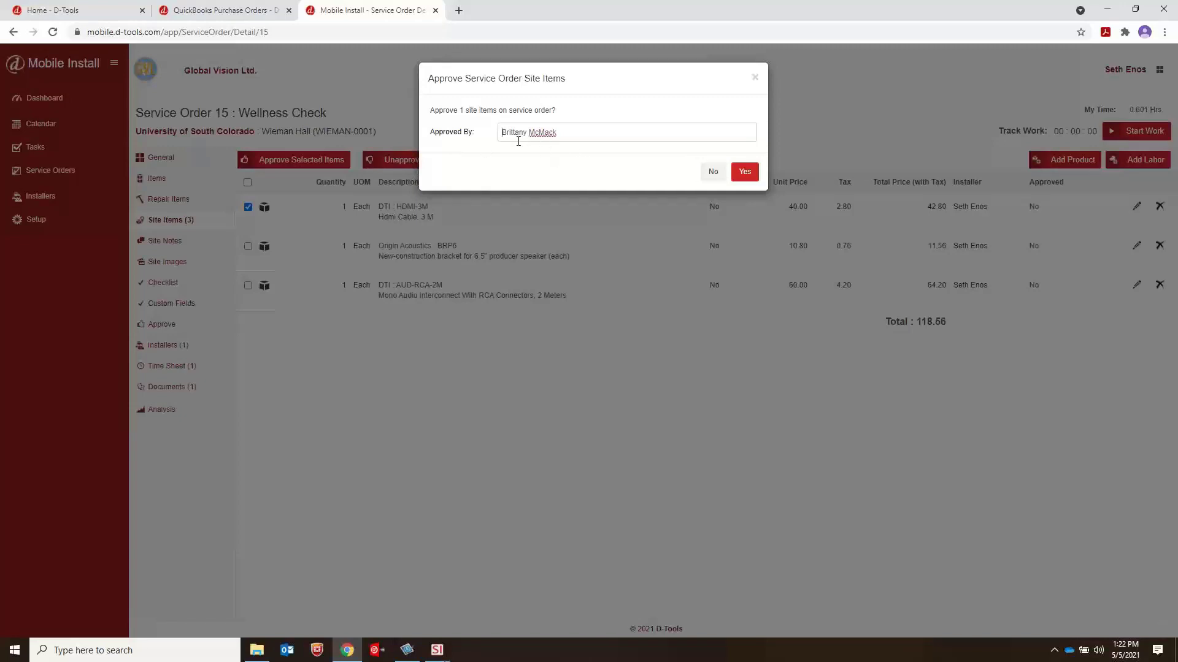
{"action": "left_click", "coordinate": [747, 182]}
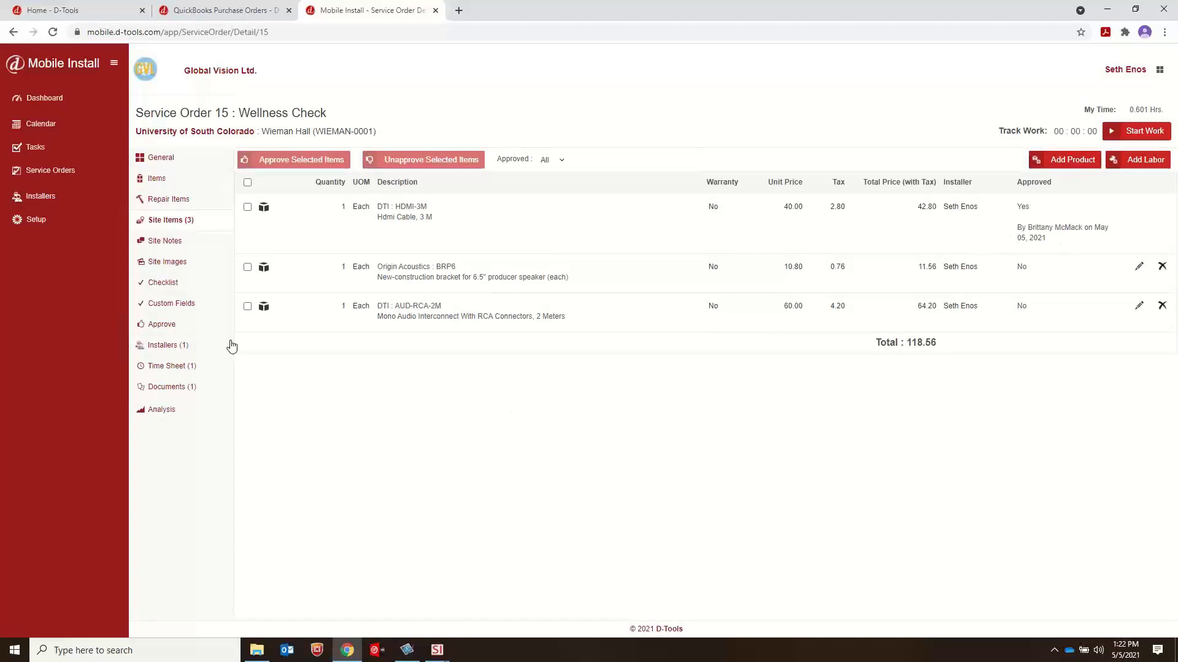
{"action": "left_click", "coordinate": [161, 325]}
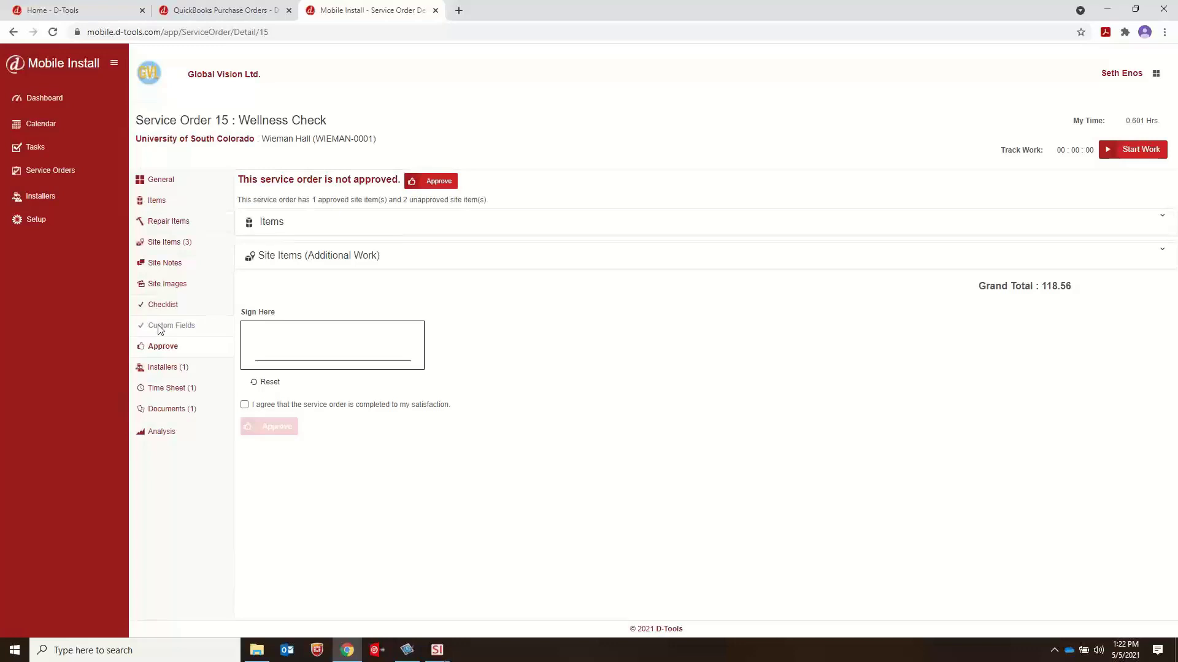
{"action": "left_click", "coordinate": [168, 181]}
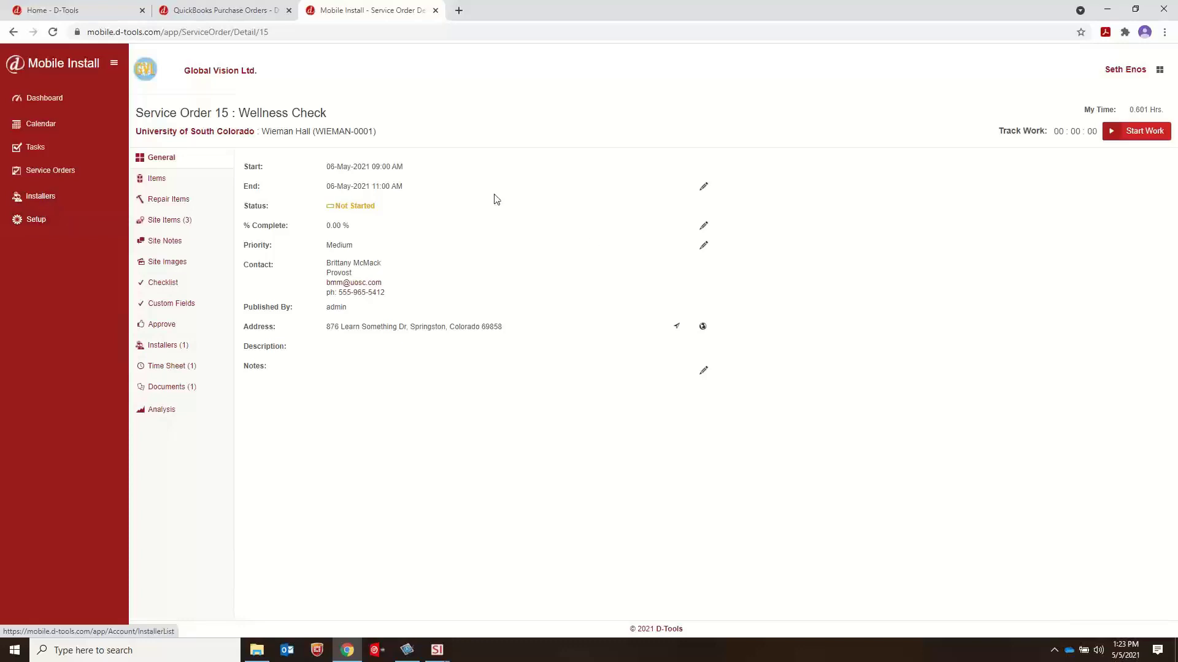
Step: Try enabling Edit Actual Hrs On All Resources for the second listed installer, check the role choices, and cancel the edit
{"action": "left_click", "coordinate": [40, 195]}
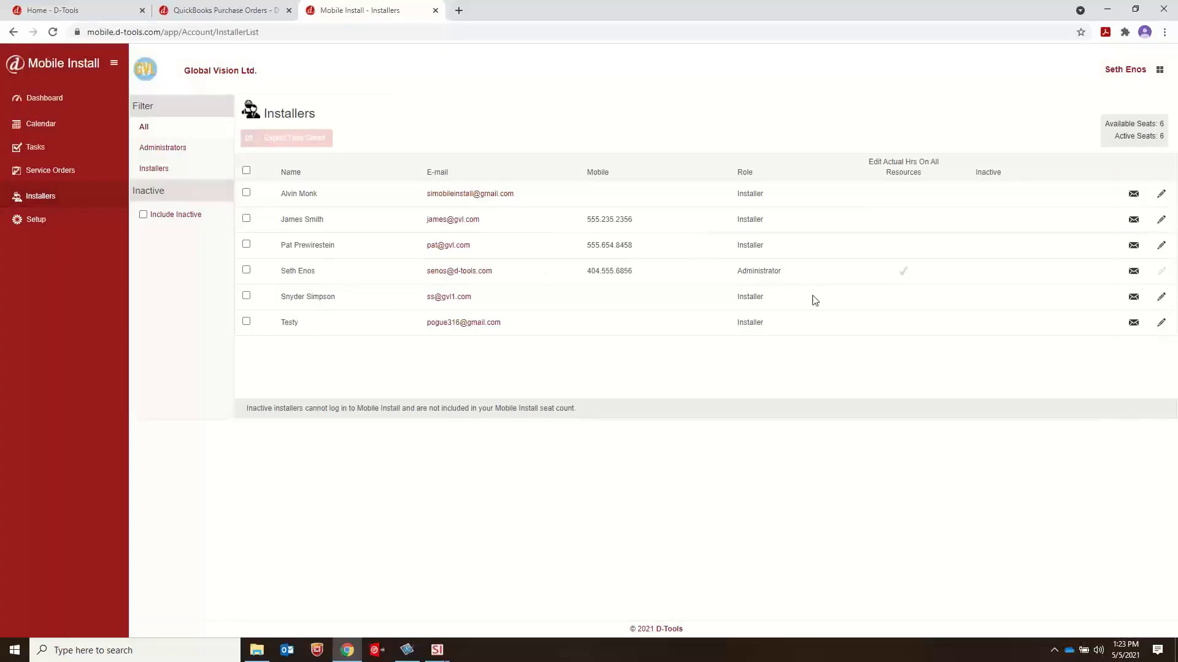
{"action": "left_click", "coordinate": [1161, 219]}
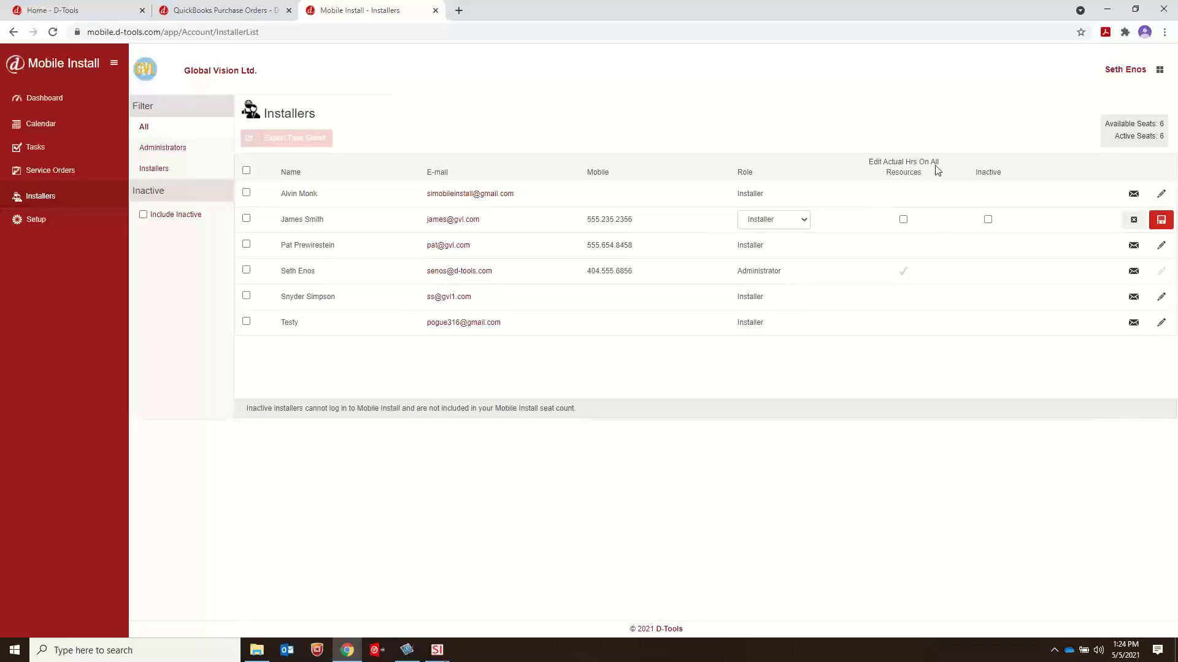
{"action": "left_click", "coordinate": [904, 220]}
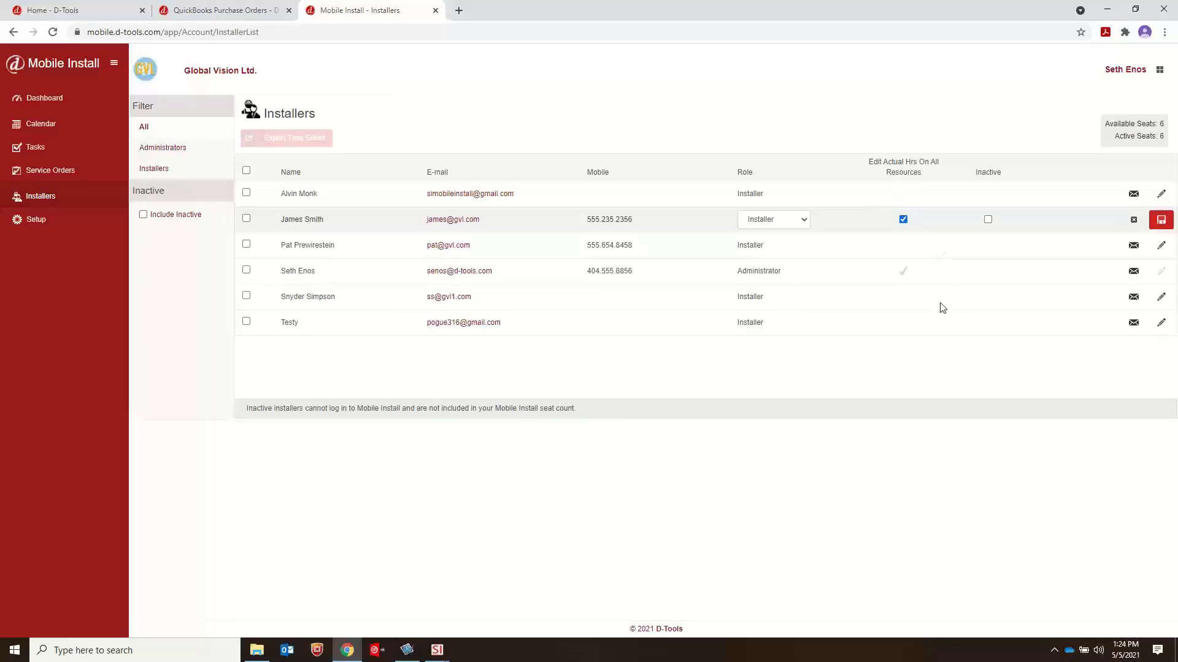
{"action": "left_click", "coordinate": [801, 225]}
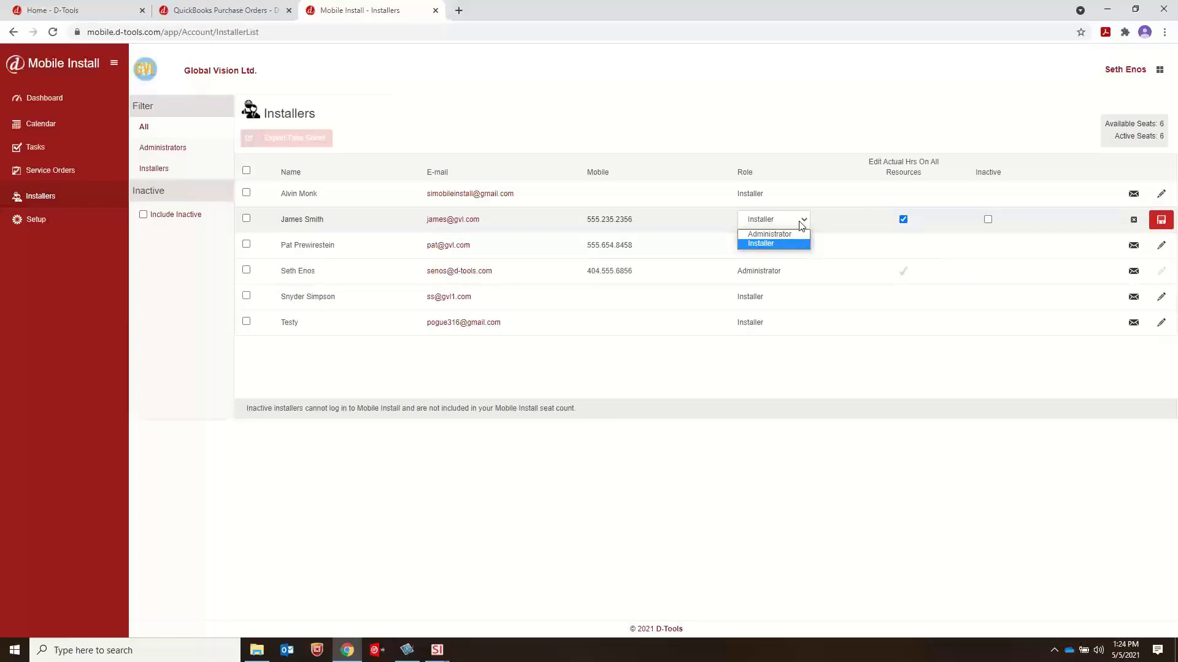
{"action": "left_click", "coordinate": [872, 226]}
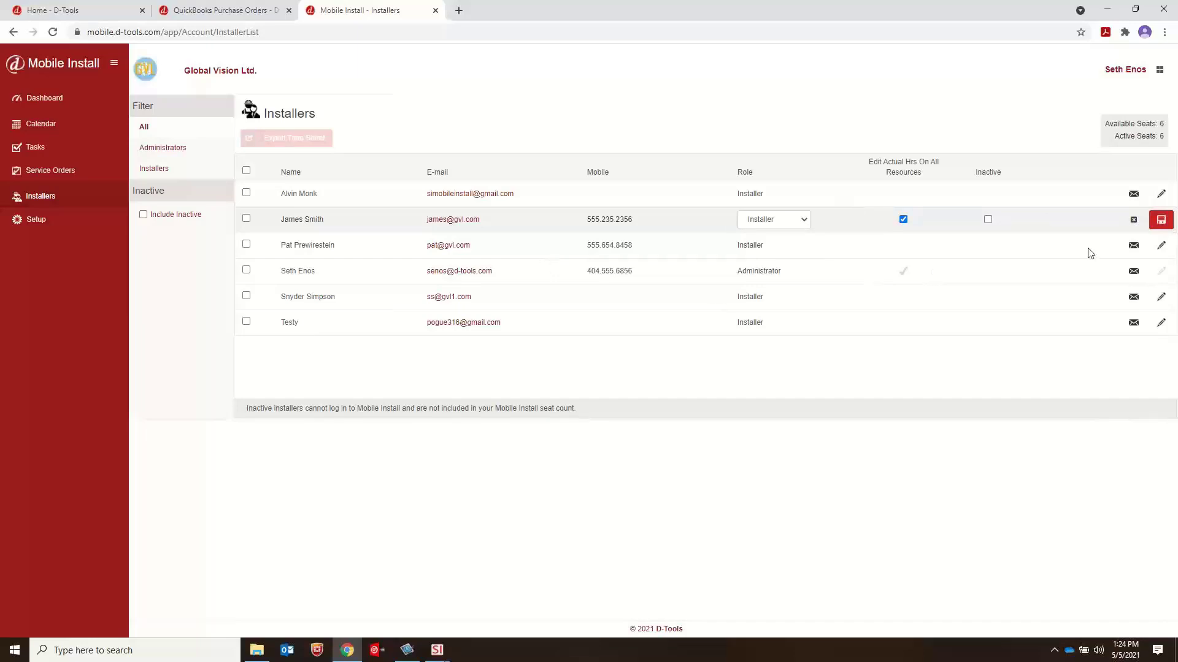
{"action": "left_click", "coordinate": [1133, 221]}
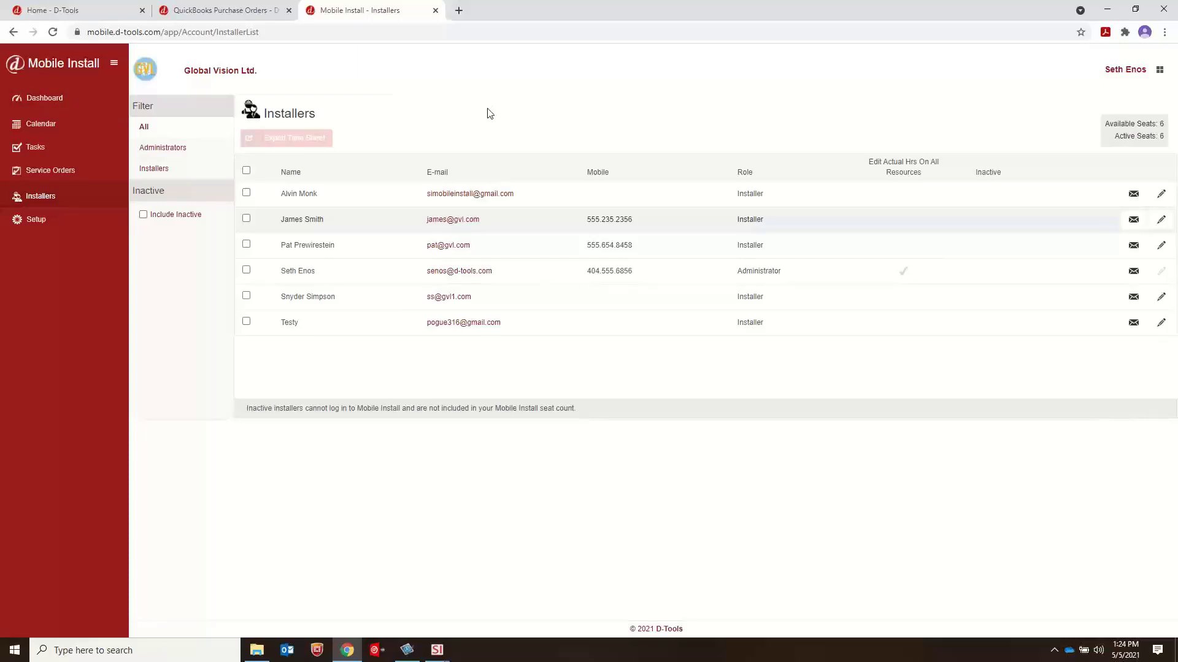
Step: Switch back to System Integrator and examine the two resources' schedules in its open Calendar window
{"action": "left_click", "coordinate": [1107, 10]}
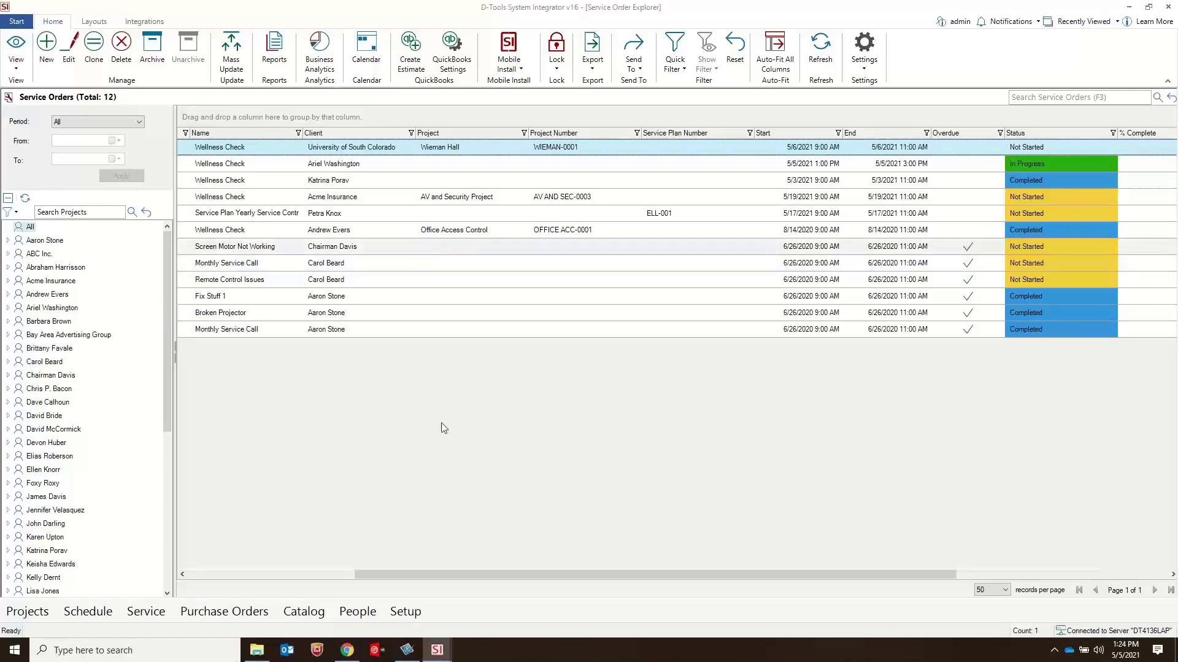
{"action": "left_click", "coordinate": [437, 654]}
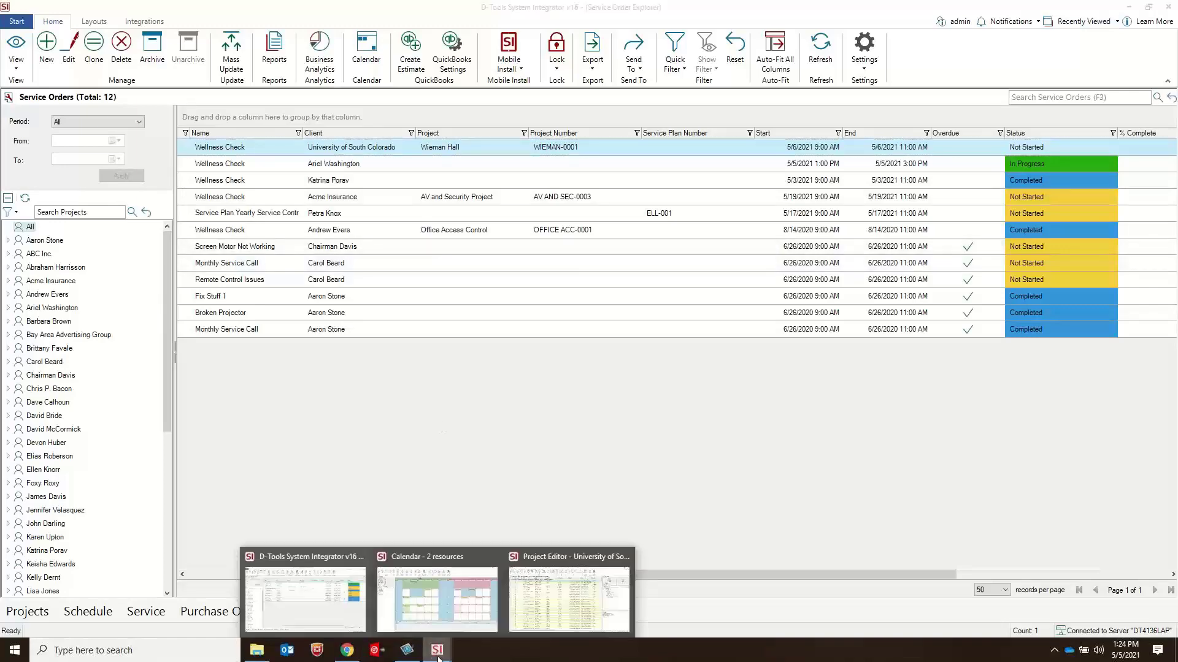
{"action": "left_click", "coordinate": [441, 600]}
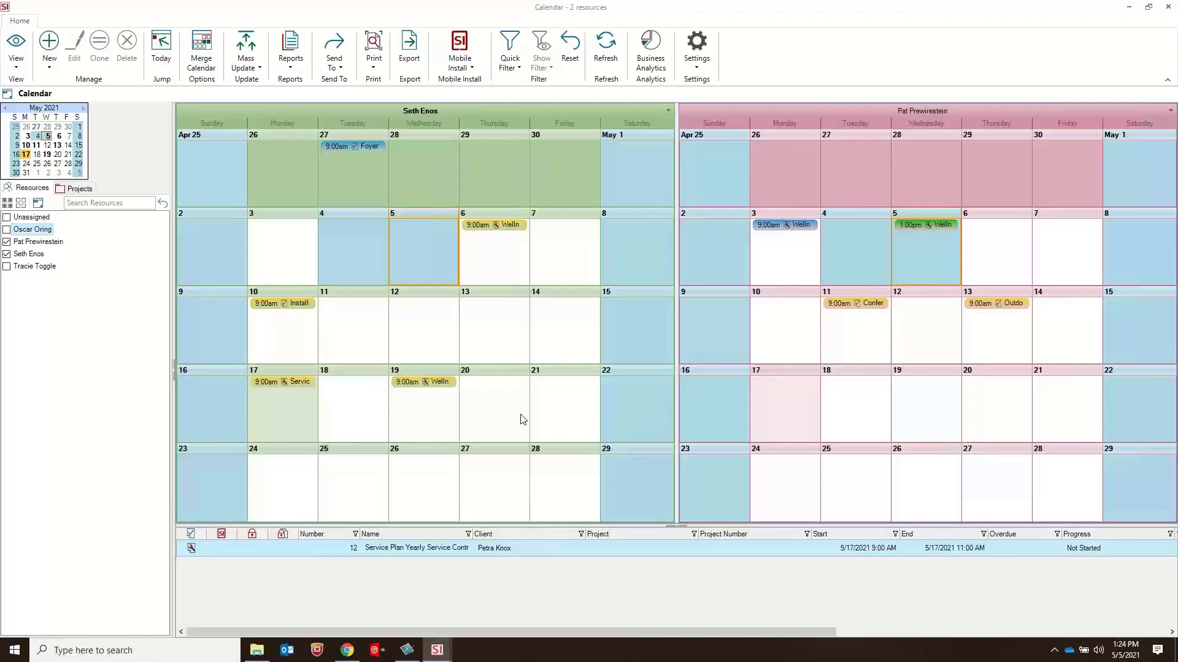
{"action": "left_click", "coordinate": [437, 651]}
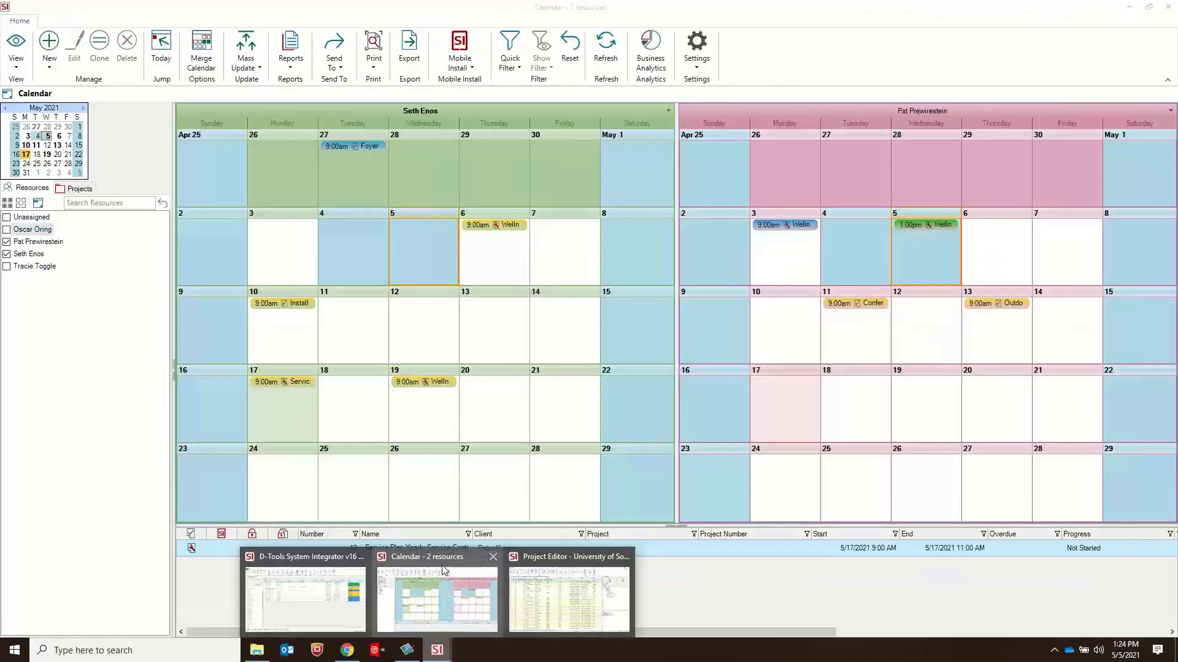
{"action": "left_click", "coordinate": [804, 33]}
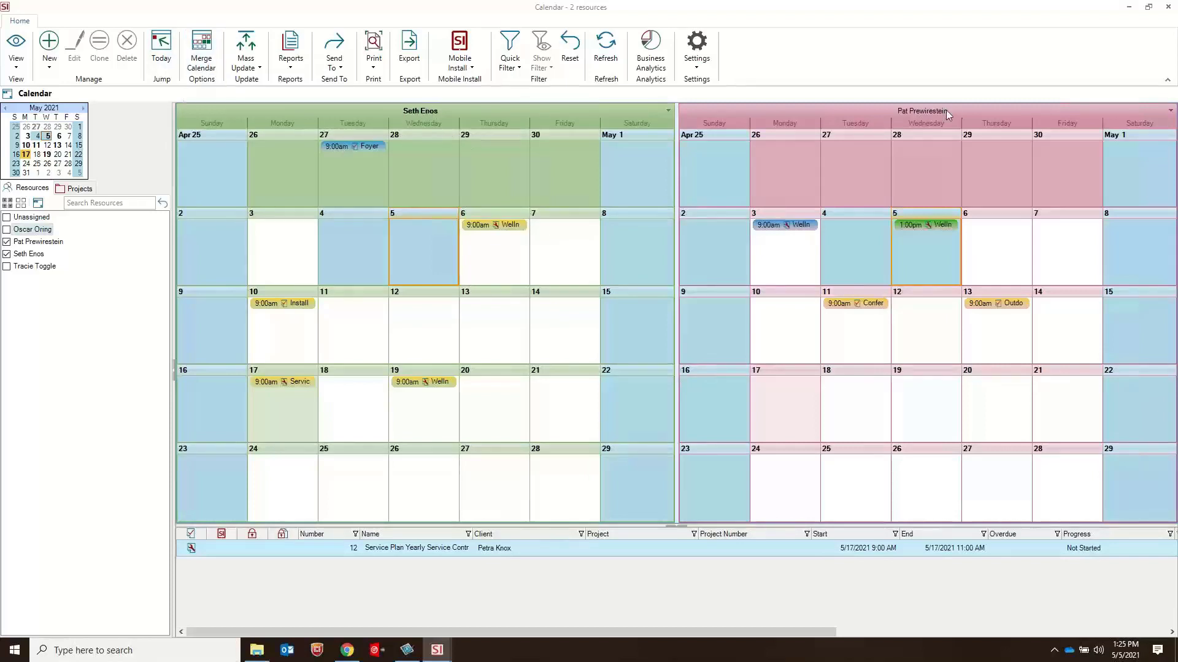
Step: Compare the resources' calendars by showing and hiding them, ending with only the two originally selected resources displayed
{"action": "left_click", "coordinate": [6, 229]}
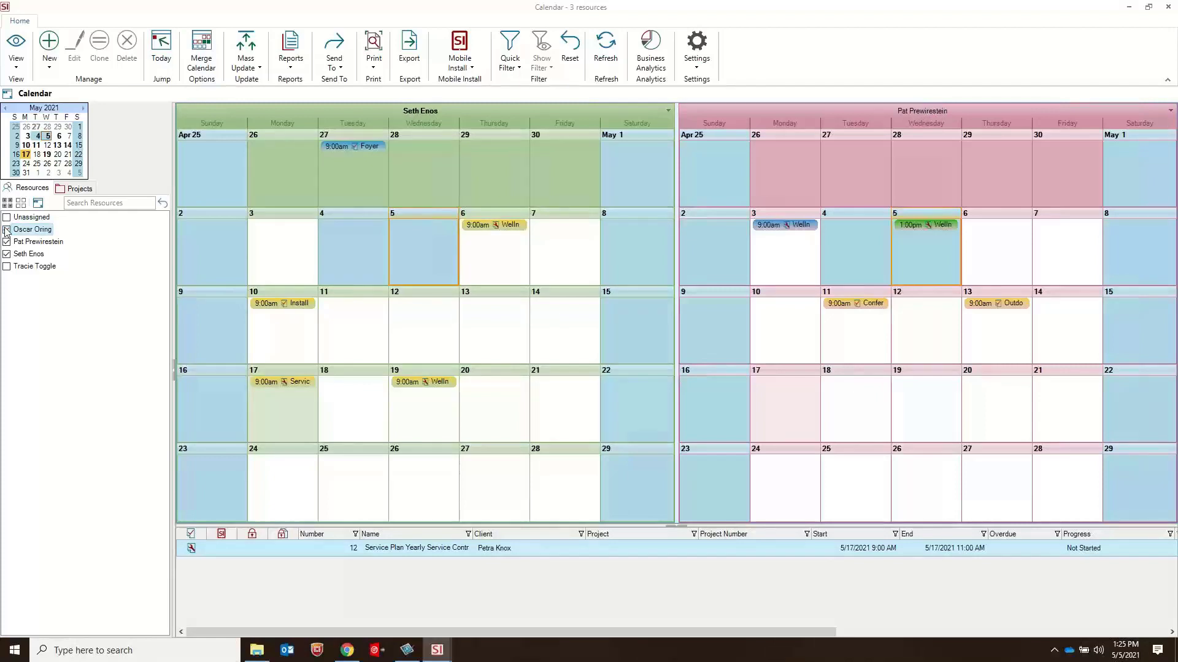
{"action": "left_click", "coordinate": [7, 266]}
{"action": "left_click", "coordinate": [6, 254]}
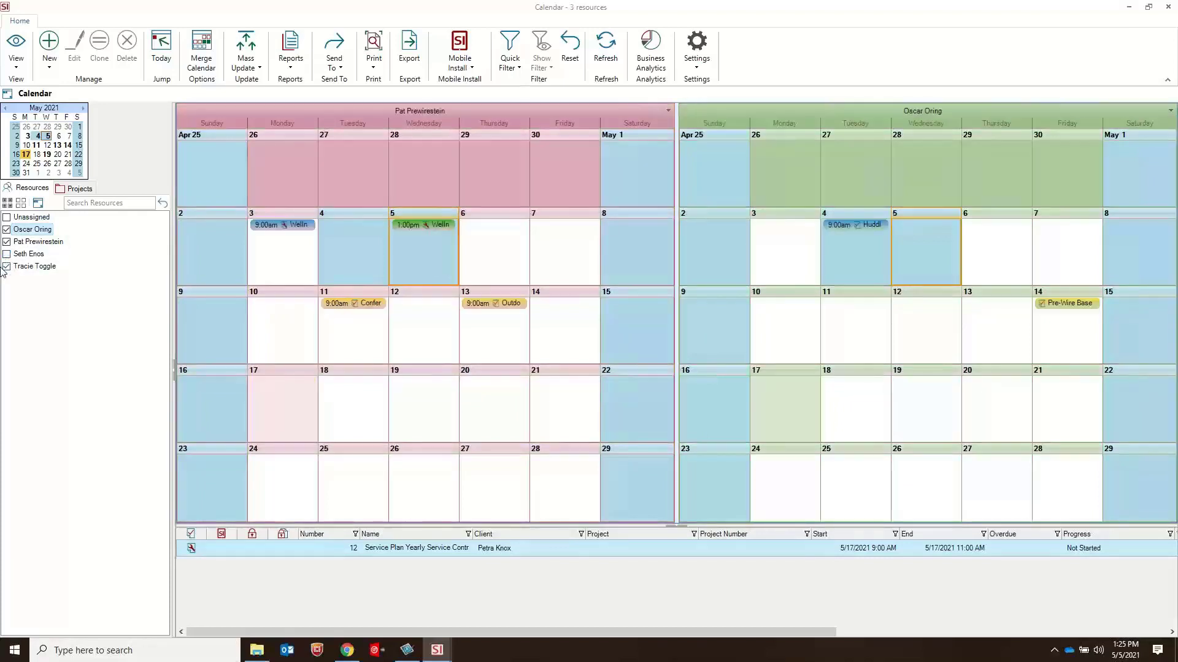
{"action": "left_click", "coordinate": [7, 267]}
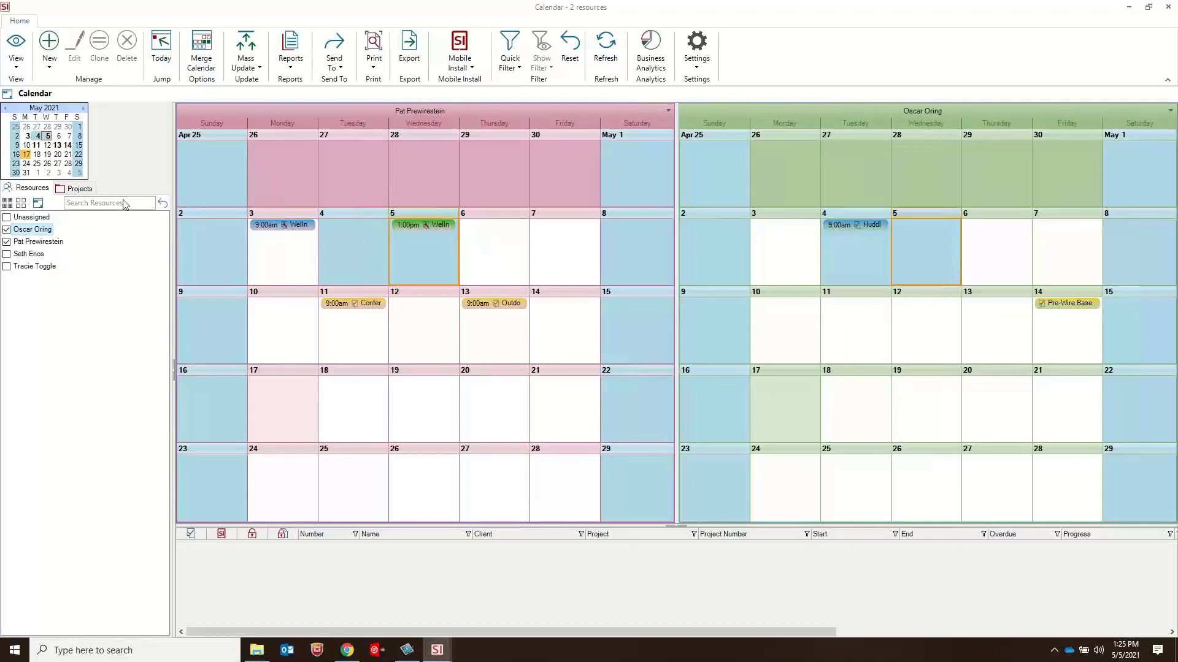
{"action": "left_click", "coordinate": [6, 254]}
{"action": "left_click", "coordinate": [6, 229]}
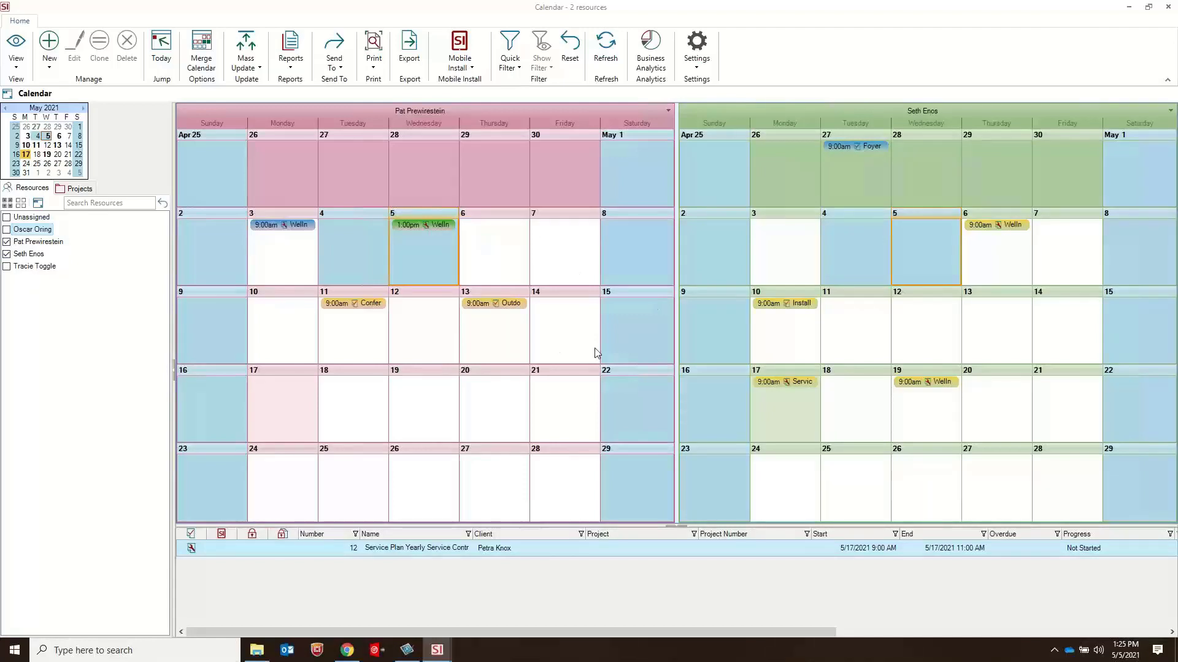
Step: Open the second listed resource's calendar in its own window, reposition it to compare against the two displayed calendars, and close it
{"action": "right_click", "coordinate": [37, 236]}
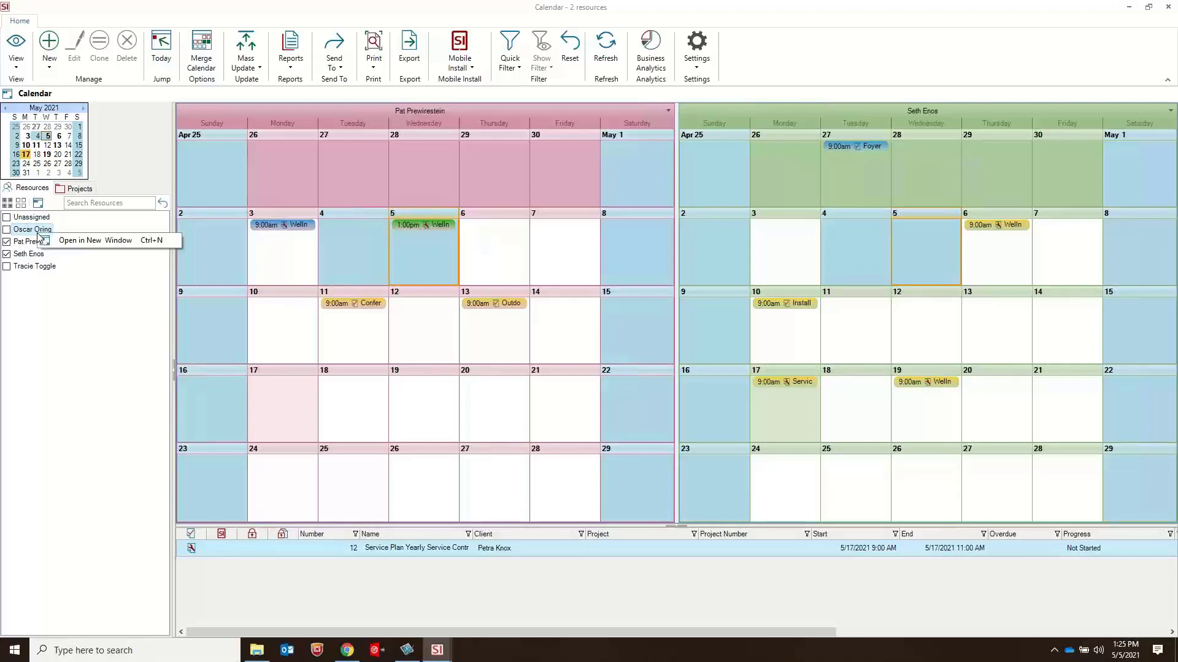
{"action": "left_click", "coordinate": [104, 240]}
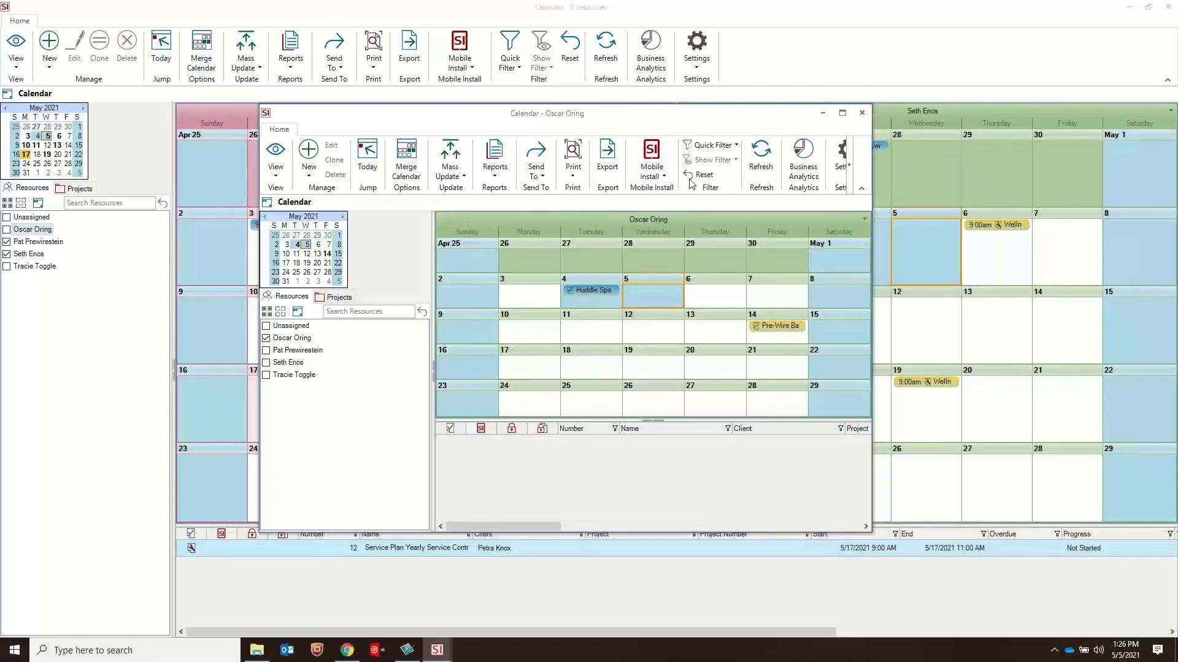
{"action": "left_click_drag", "start_coordinate": [702, 113], "coordinate": [692, 298]}
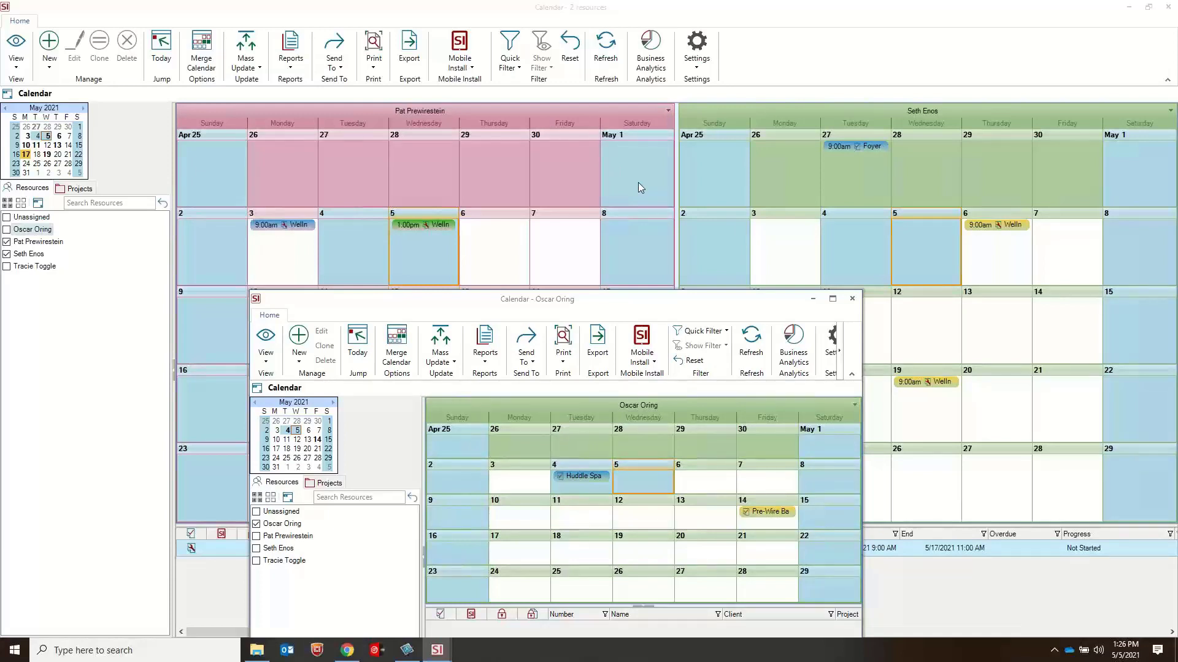
{"action": "left_click_drag", "start_coordinate": [636, 301], "coordinate": [630, 69]}
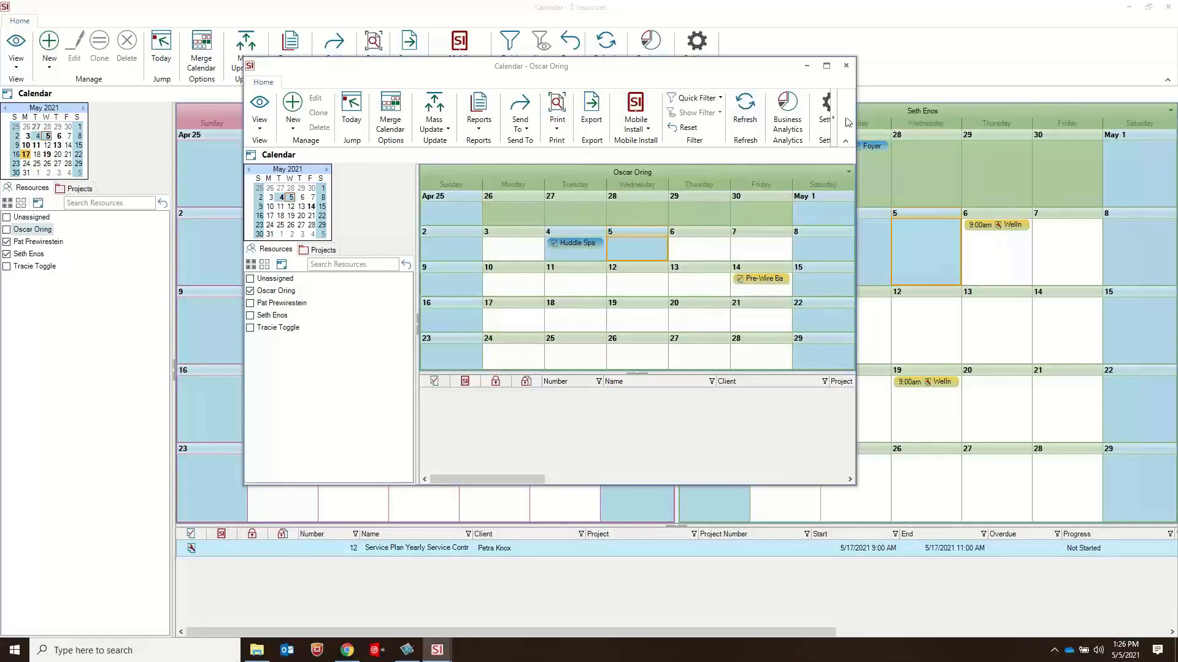
{"action": "left_click", "coordinate": [846, 66]}
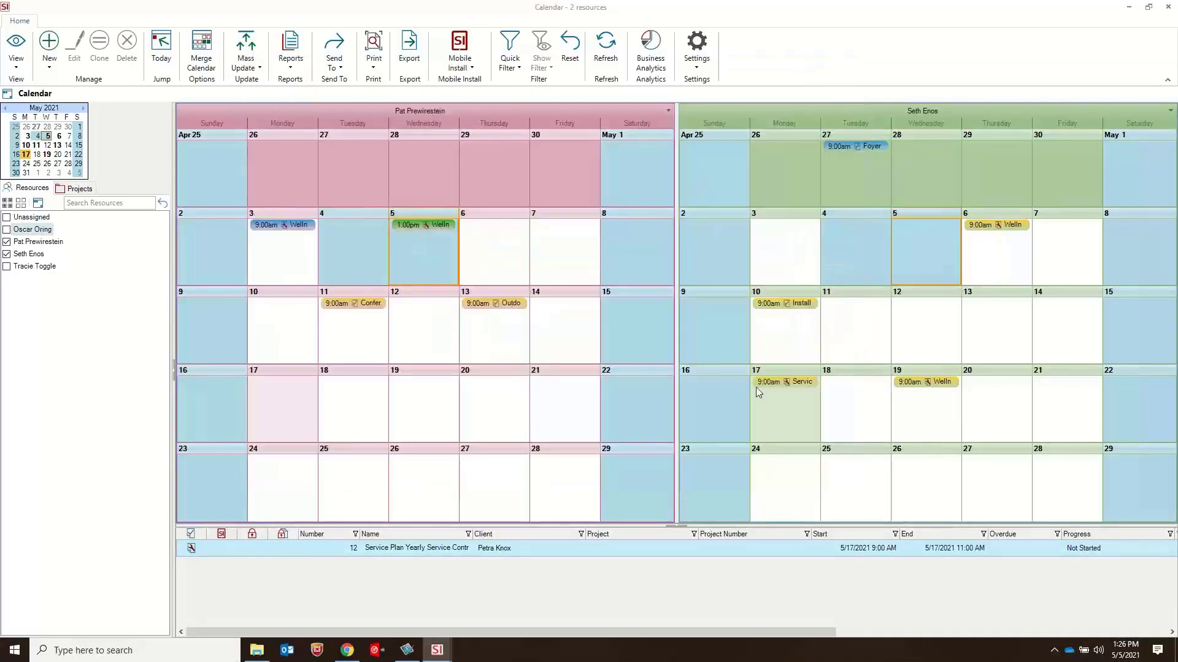
Step: Check the resources assigned to the Service Plan Yearly Service Contract order on May 17, and close the order without changes
{"action": "double_click", "coordinate": [796, 383]}
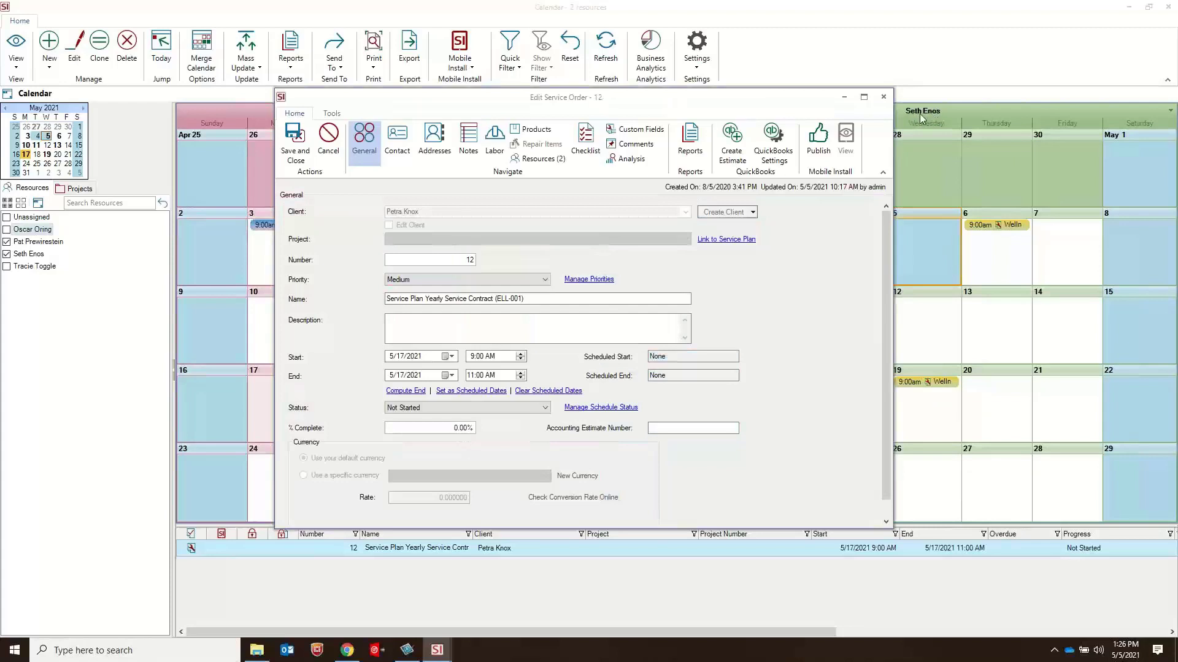
{"action": "left_click", "coordinate": [538, 158]}
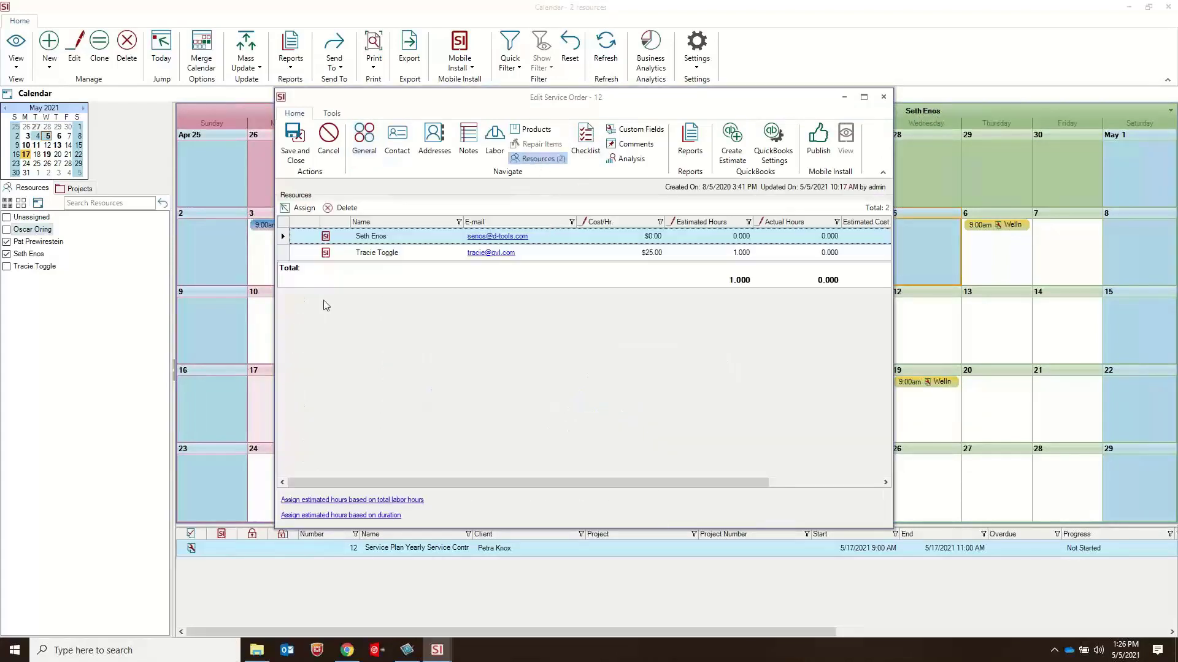
{"action": "left_click", "coordinate": [376, 253]}
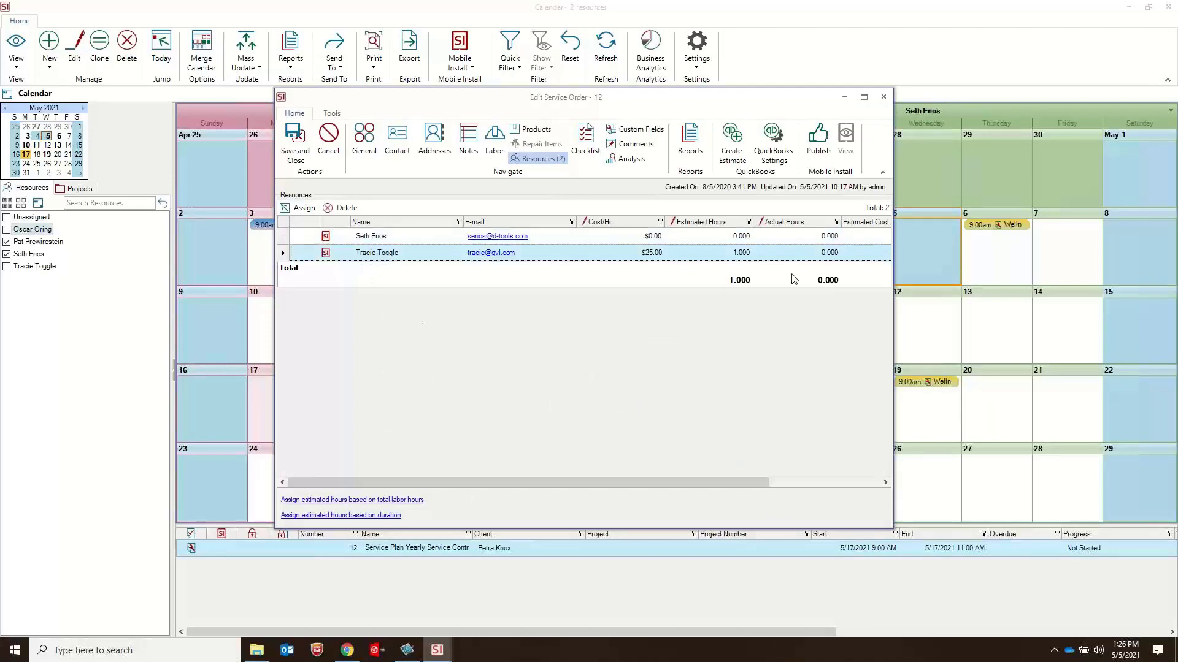
{"action": "left_click", "coordinate": [883, 97]}
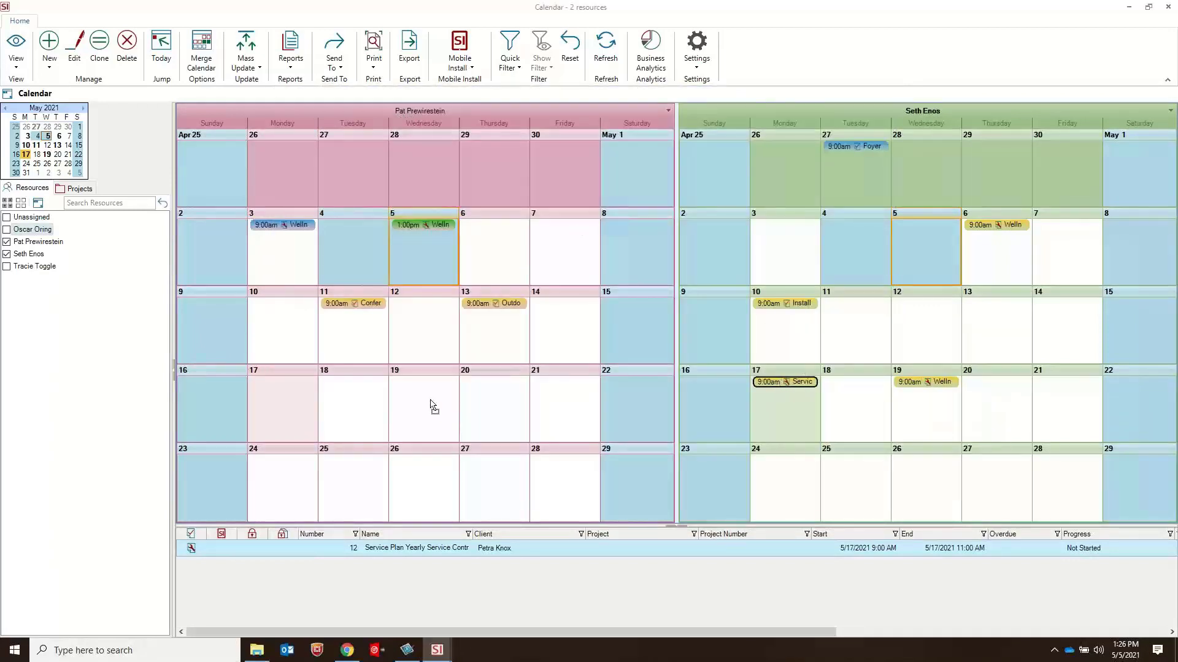
Step: Reassign the yearly service contract order to the other displayed resource on May 18, and check the order's dates and assigned resources
{"action": "left_click_drag", "start_coordinate": [434, 406], "coordinate": [352, 393]}
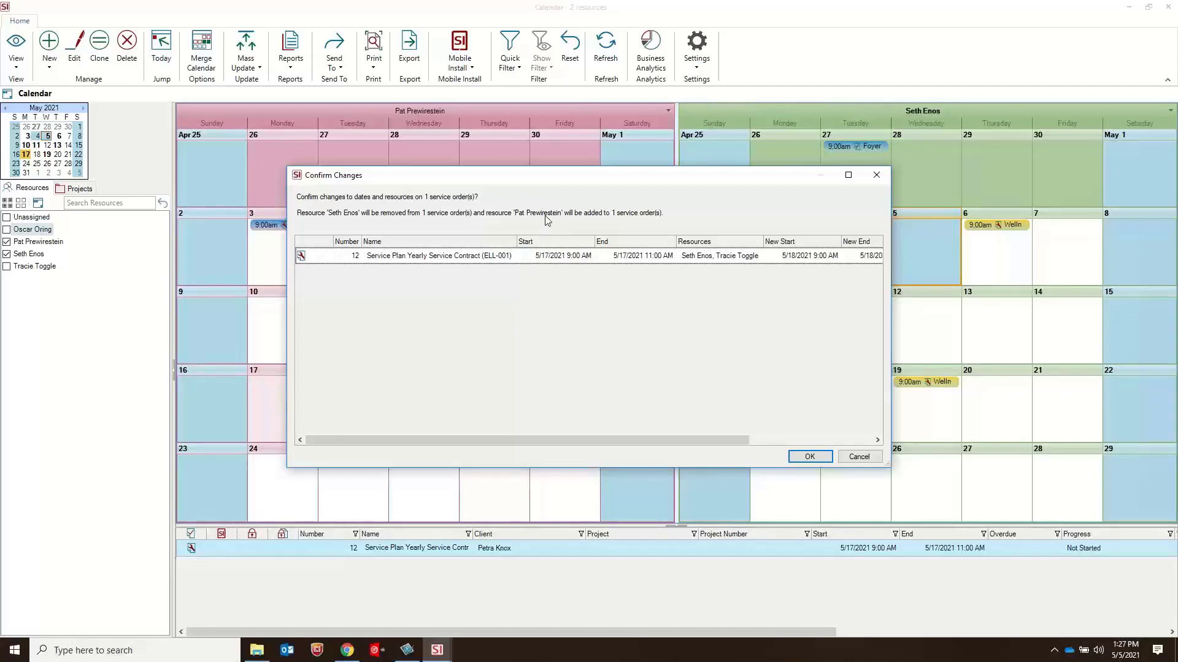
{"action": "left_click", "coordinate": [807, 458]}
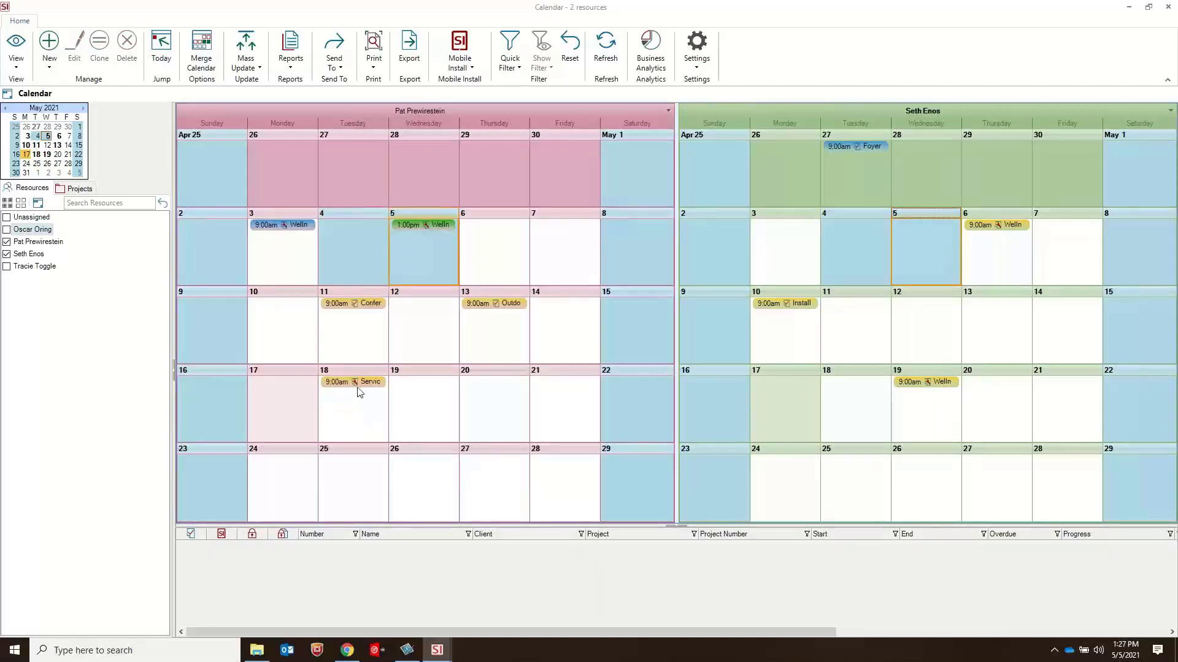
{"action": "double_click", "coordinate": [355, 382]}
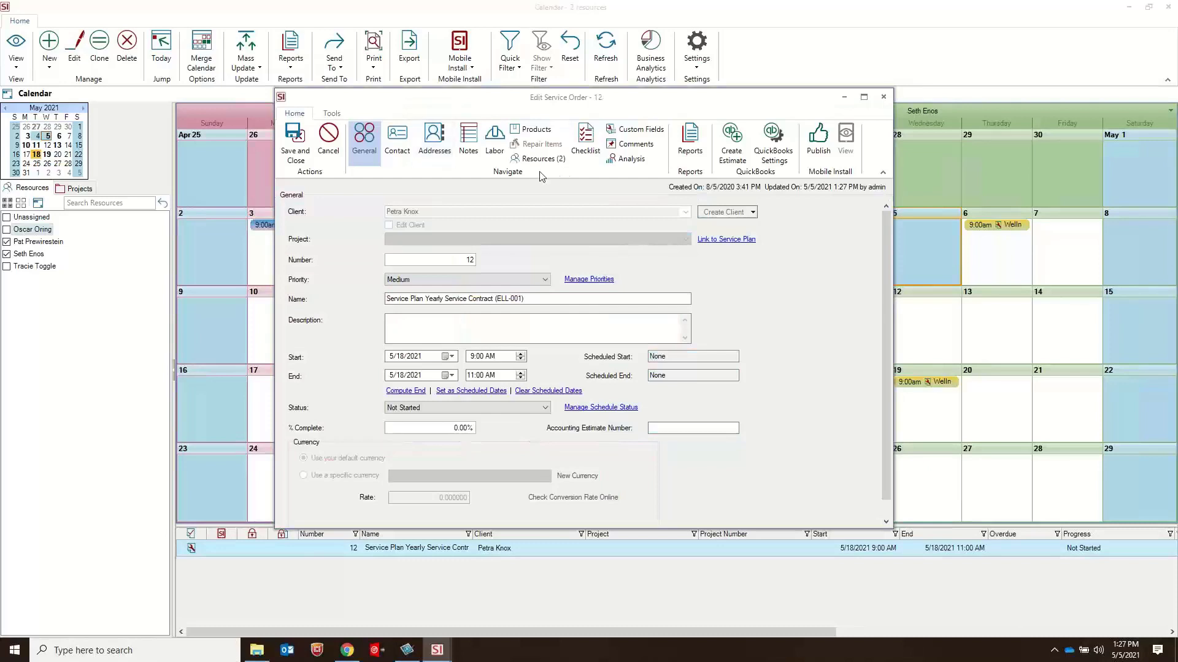
{"action": "left_click", "coordinate": [539, 159]}
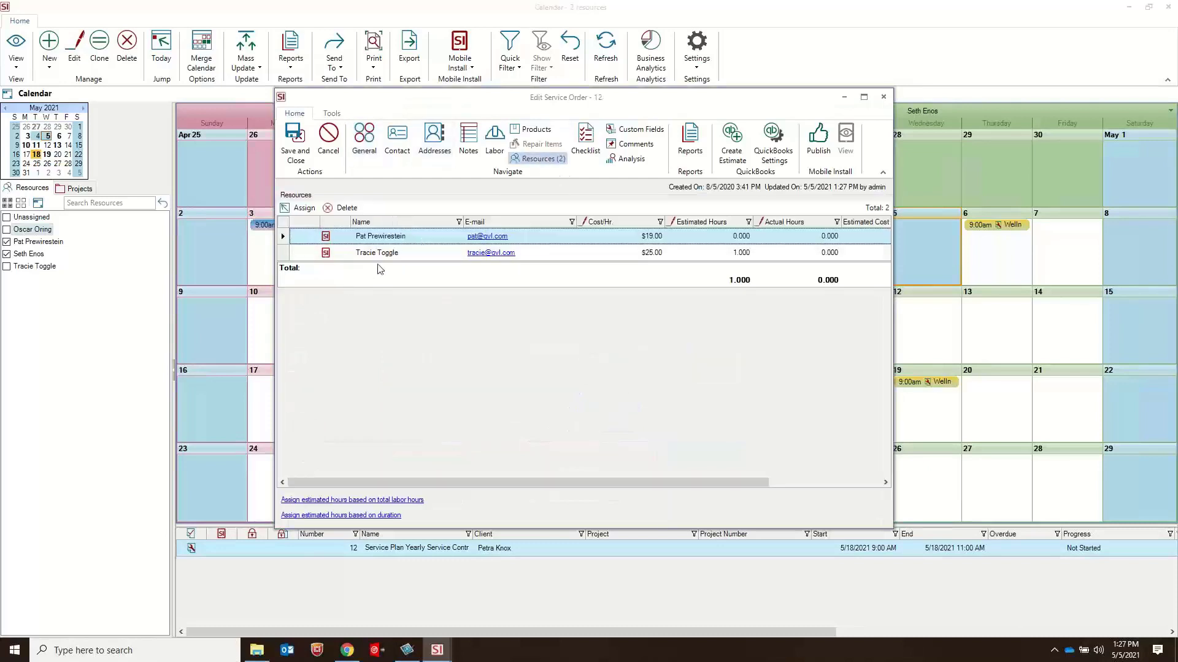
{"action": "left_click", "coordinate": [883, 97]}
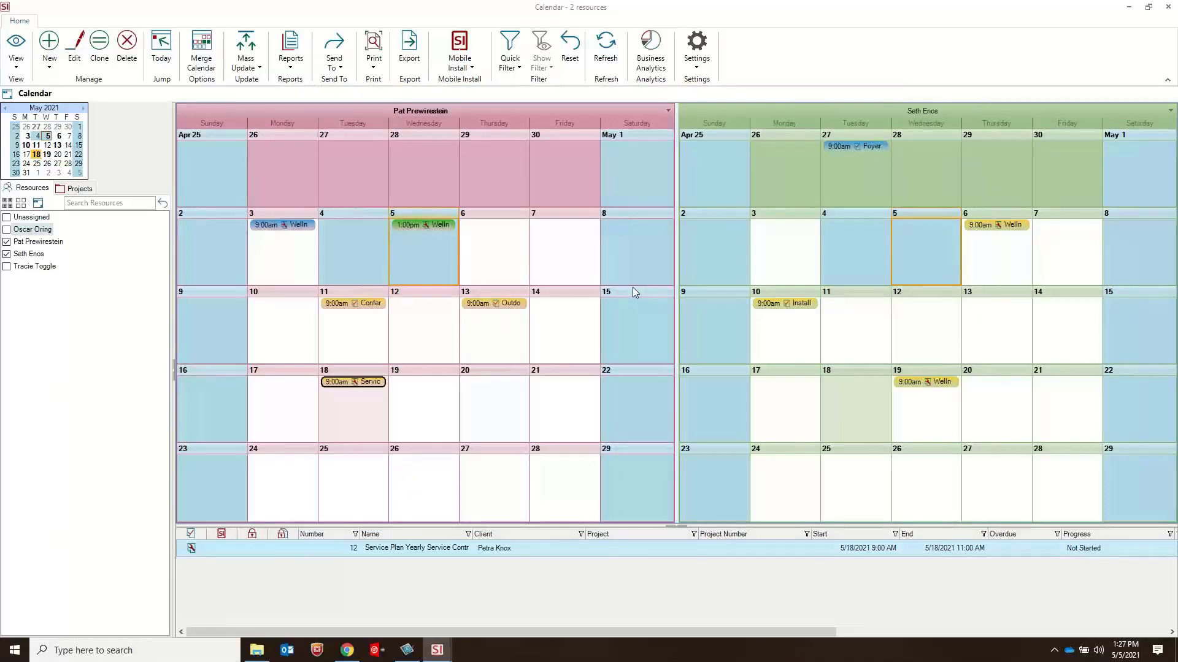
{"action": "double_click", "coordinate": [354, 386]}
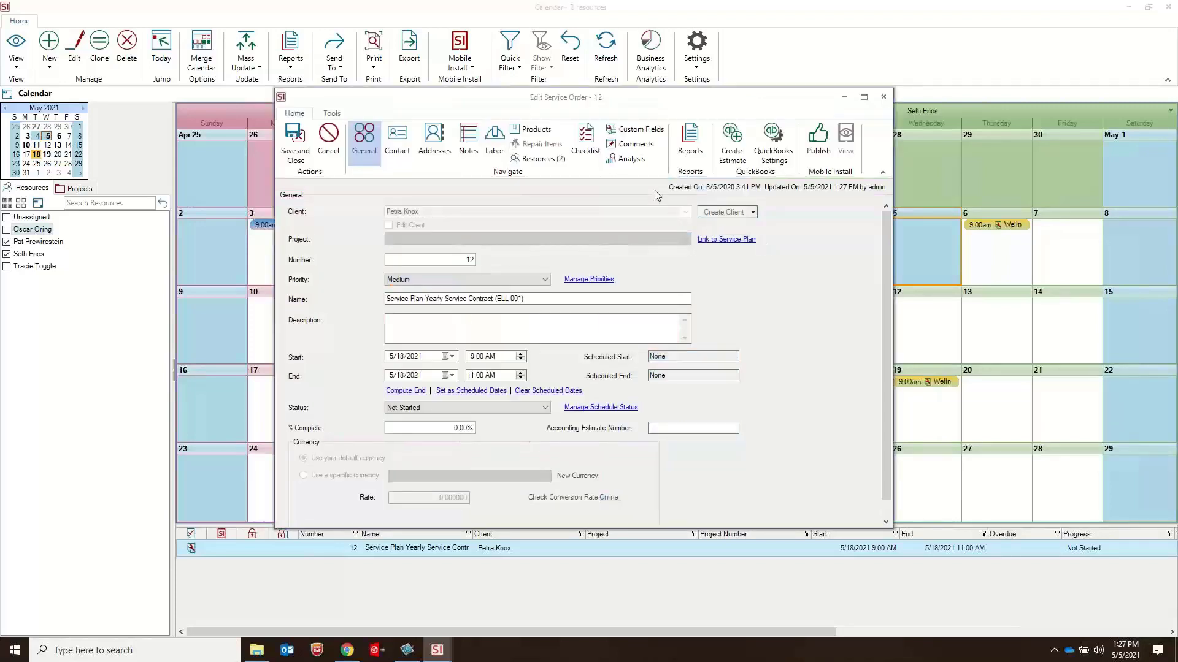
{"action": "left_click", "coordinate": [539, 159]}
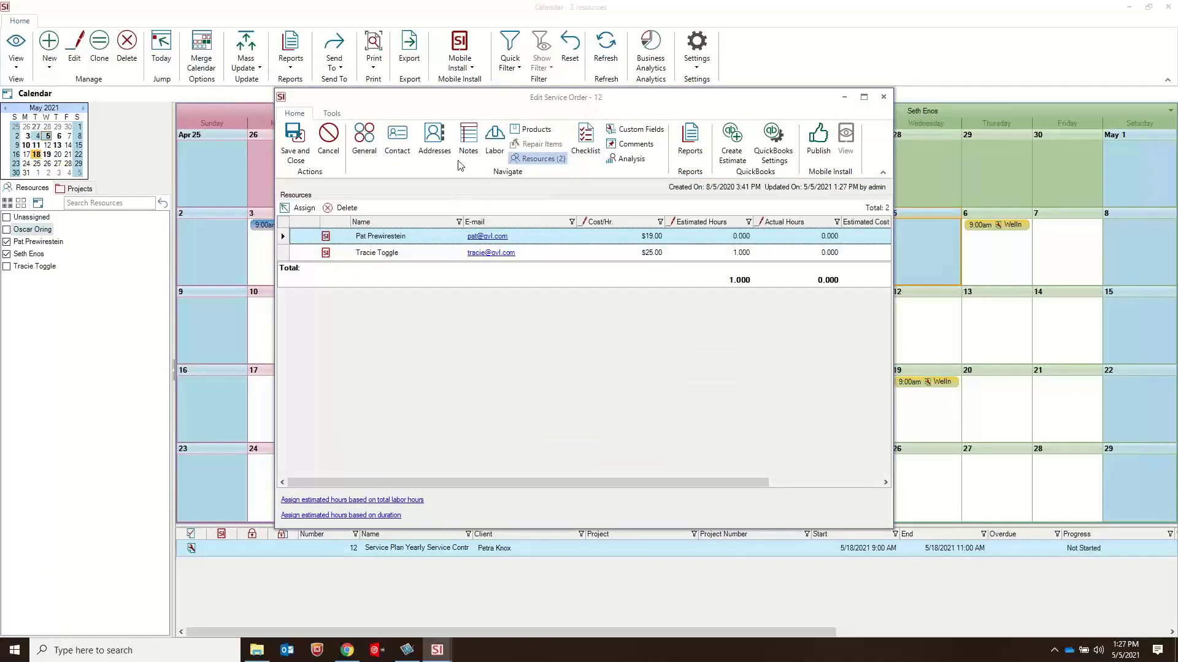
{"action": "left_click", "coordinate": [883, 98]}
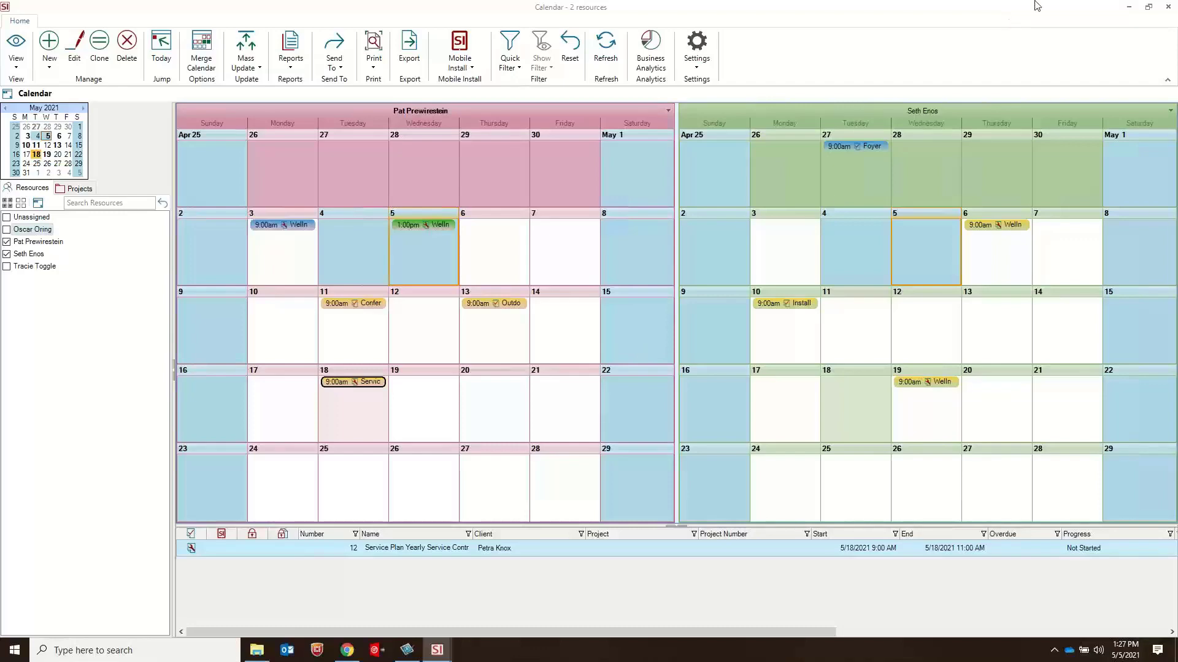
Step: Minimize the Calendar window and open the Workflow Rules manager from the Control Panel
{"action": "left_click", "coordinate": [1128, 7]}
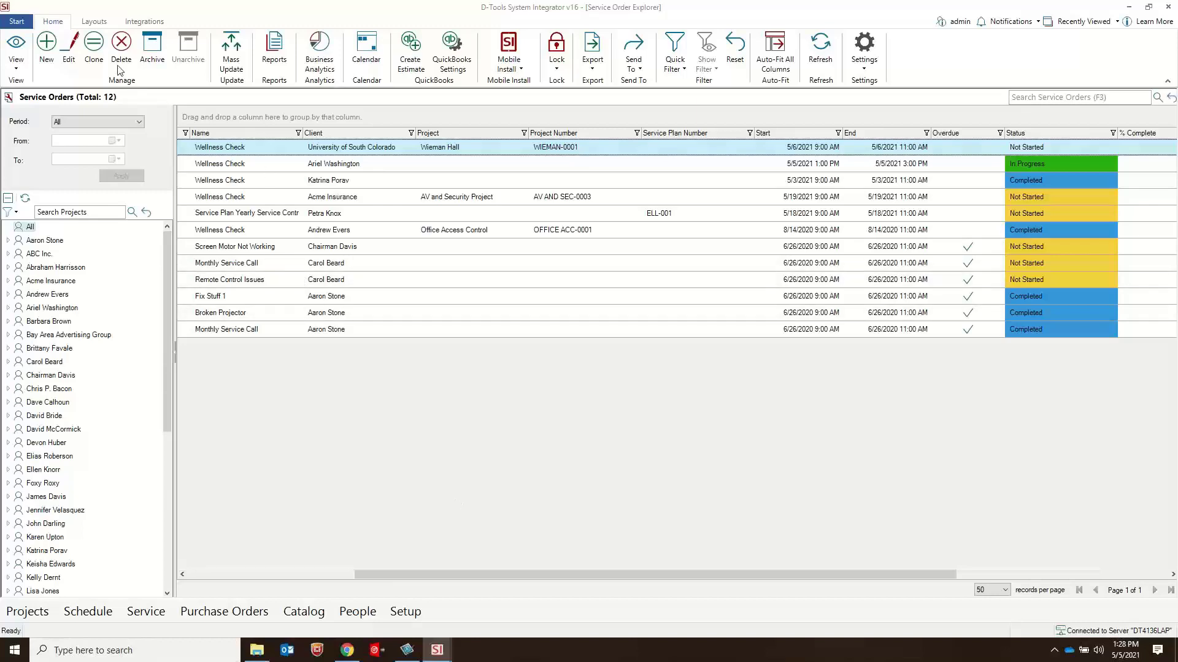
{"action": "left_click", "coordinate": [18, 21]}
{"action": "mouse_move", "coordinate": [61, 289]}
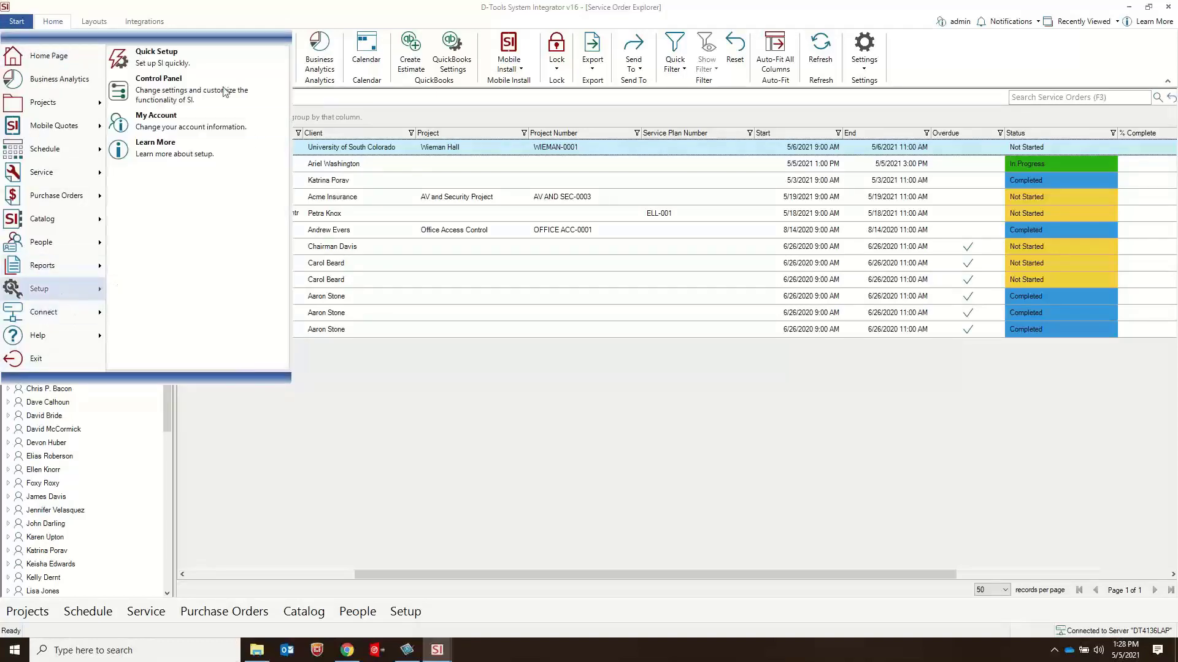
{"action": "left_click", "coordinate": [203, 82]}
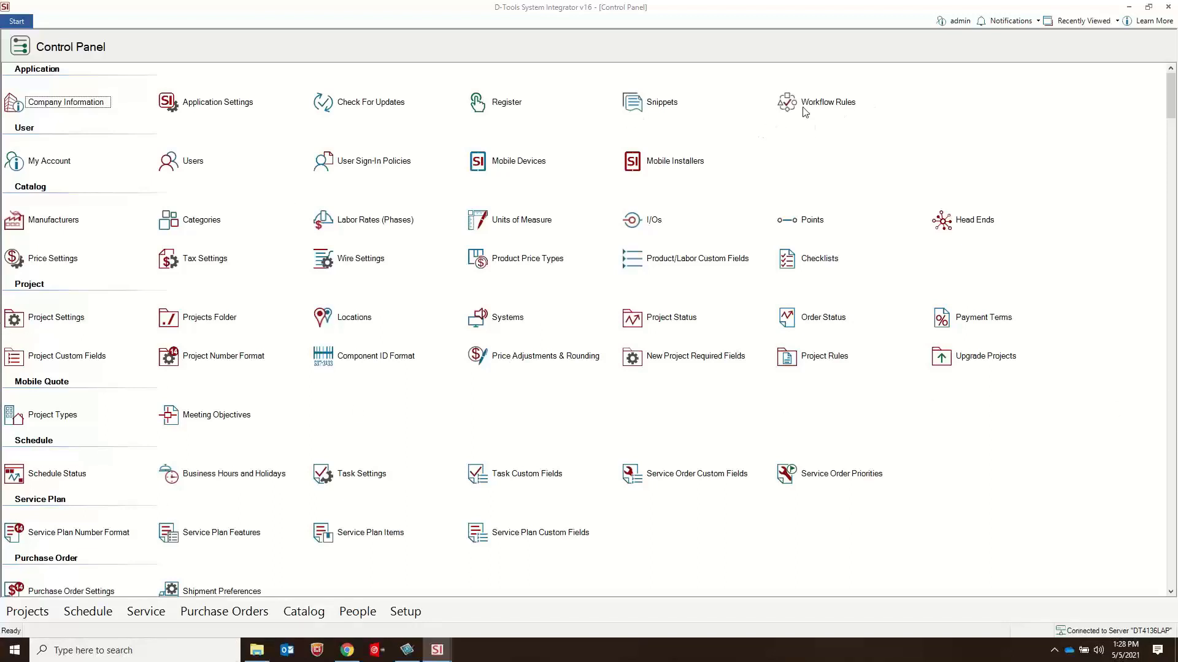
{"action": "left_click", "coordinate": [820, 104]}
{"action": "double_click", "coordinate": [820, 104]}
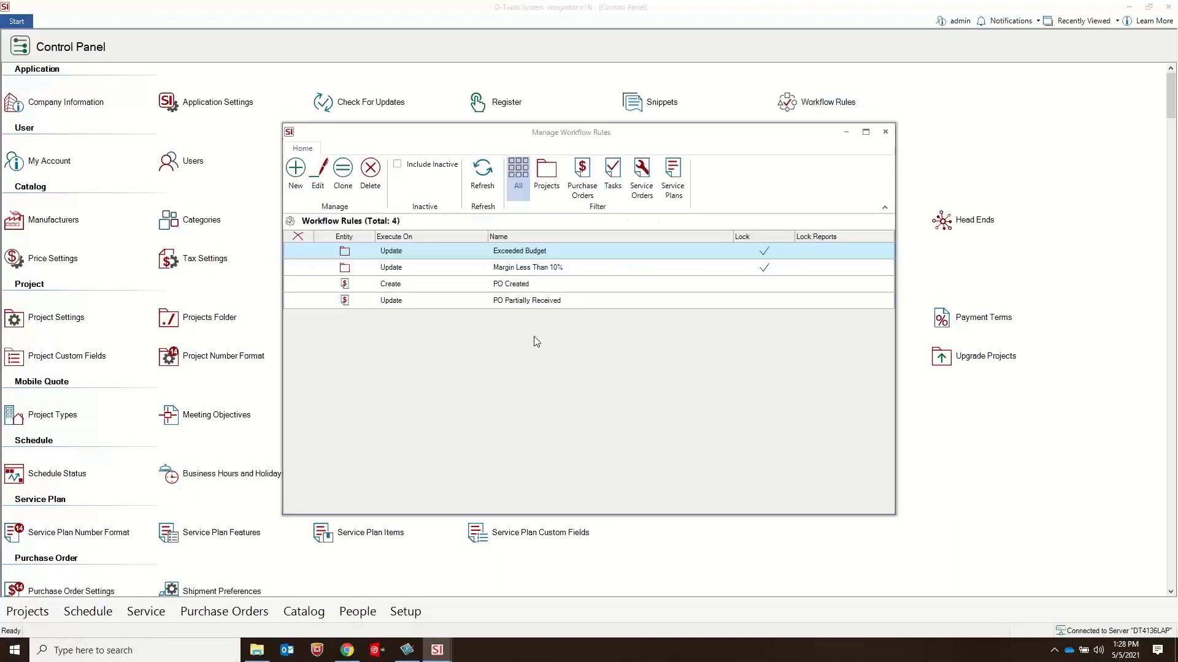
Step: Filter the workflow rules to projects, start a new project rule, and examine its general and custom-field criteria
{"action": "left_click", "coordinate": [541, 189]}
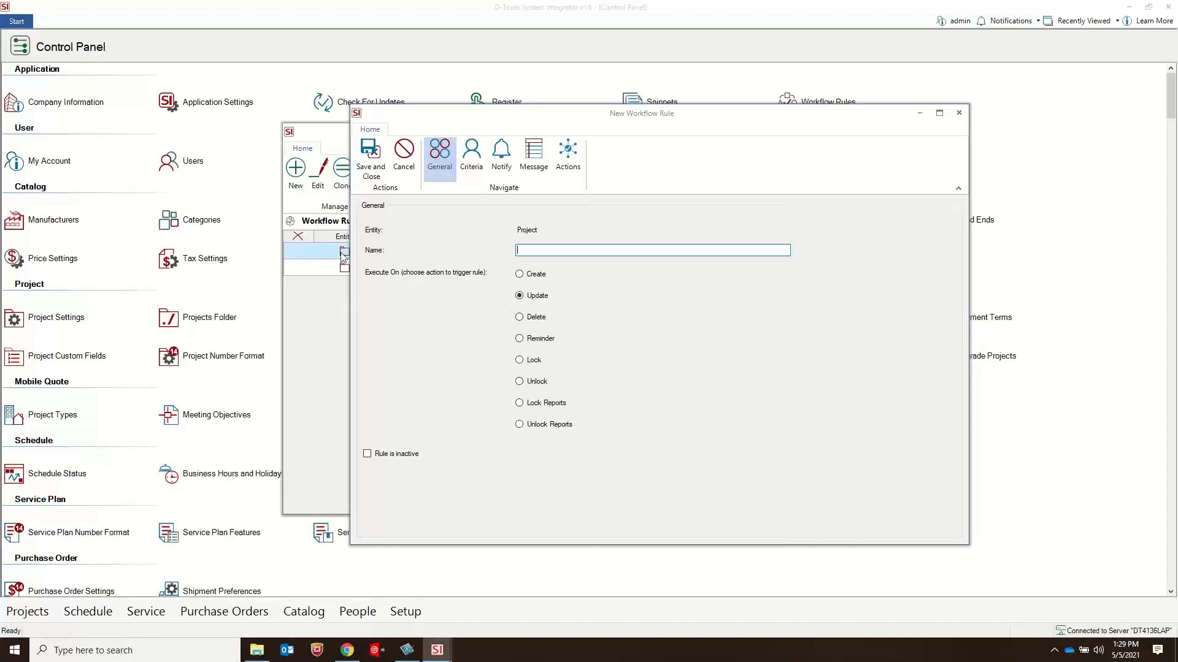
{"action": "left_click", "coordinate": [470, 169]}
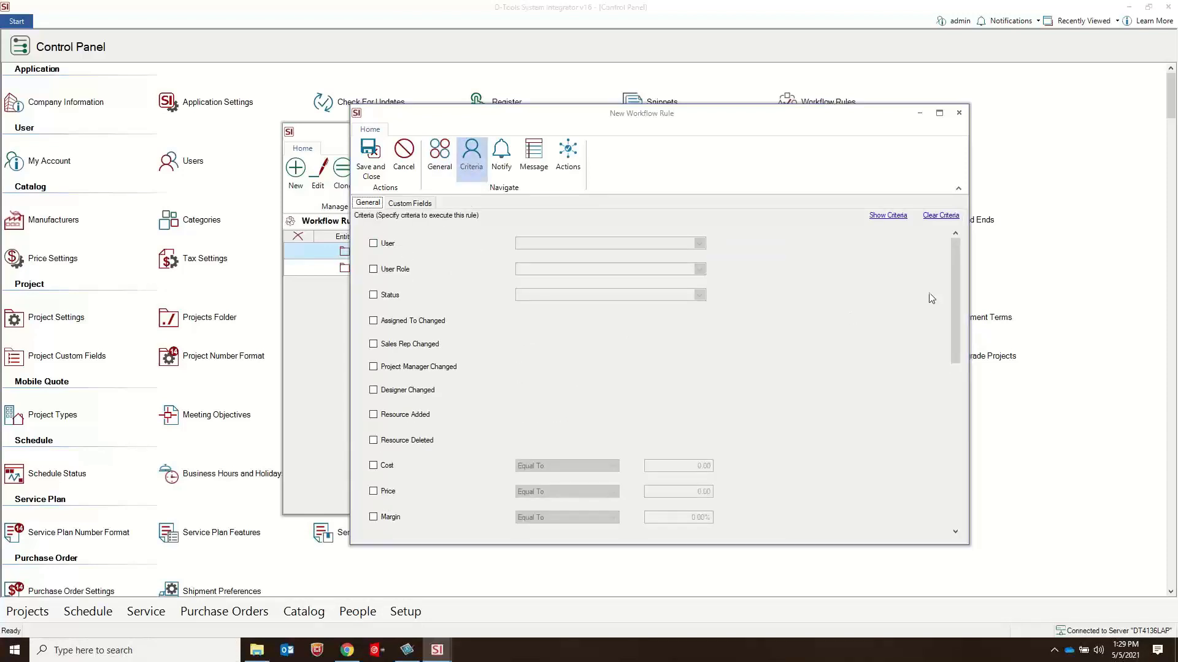
{"action": "left_click_drag", "start_coordinate": [954, 269], "coordinate": [967, 485]}
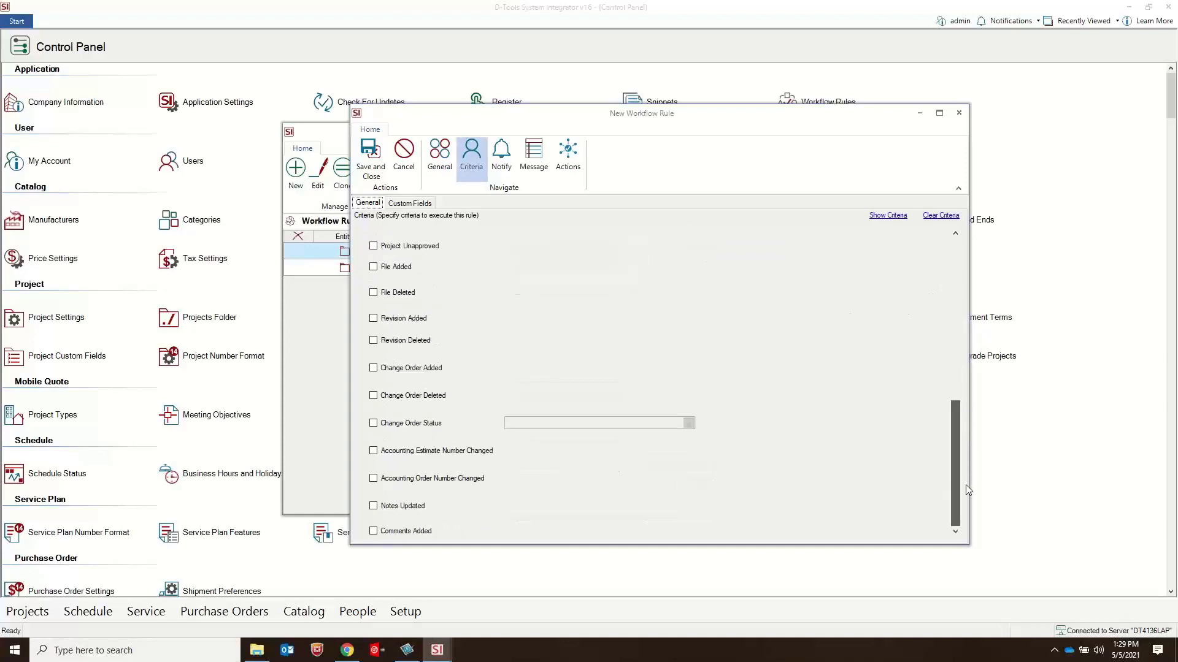
{"action": "left_click_drag", "start_coordinate": [973, 428], "coordinate": [965, 254]}
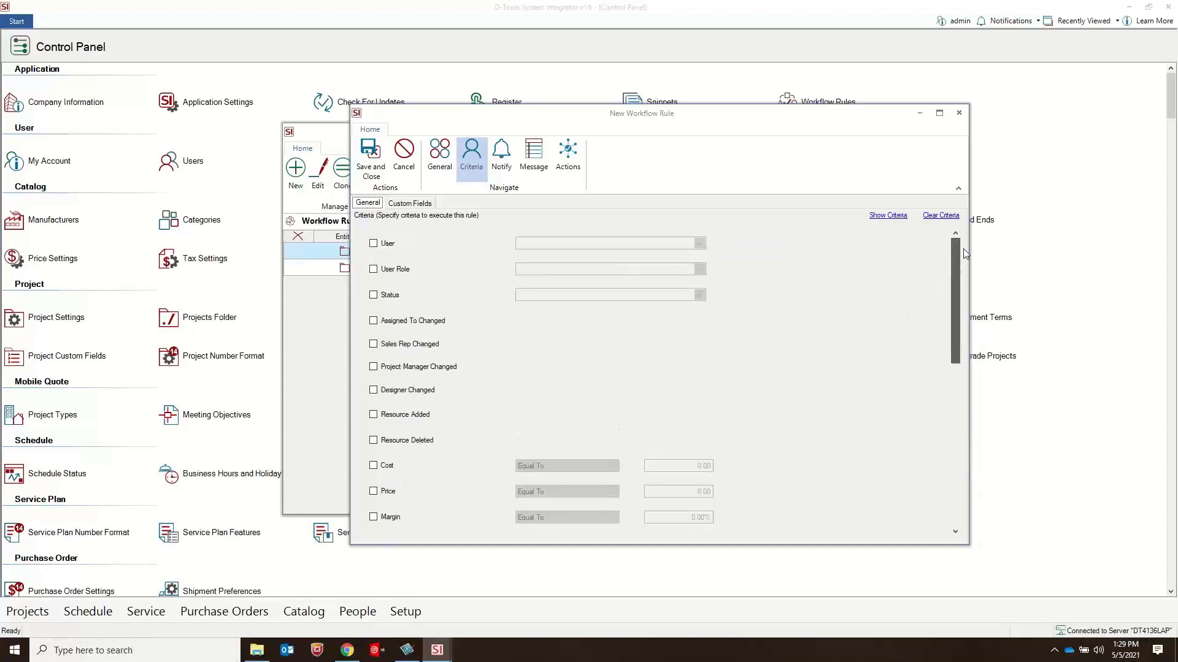
{"action": "left_click", "coordinate": [405, 205]}
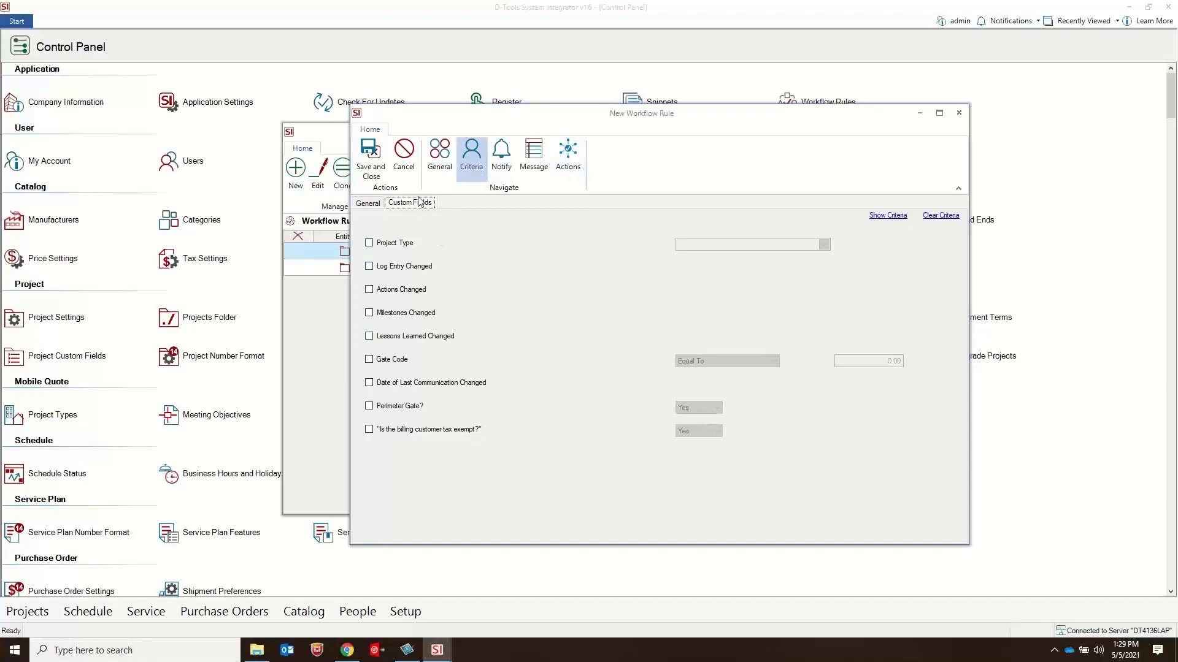
{"action": "left_click_drag", "start_coordinate": [683, 131], "coordinate": [684, 257]}
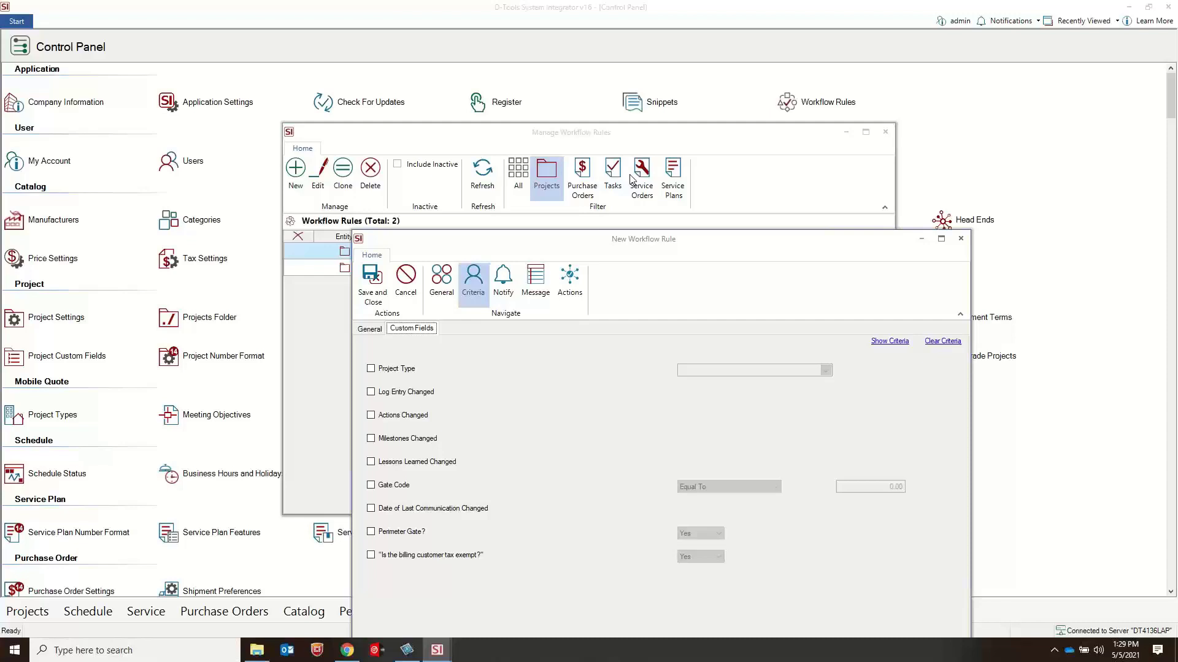
{"action": "left_click_drag", "start_coordinate": [649, 241], "coordinate": [642, 102]}
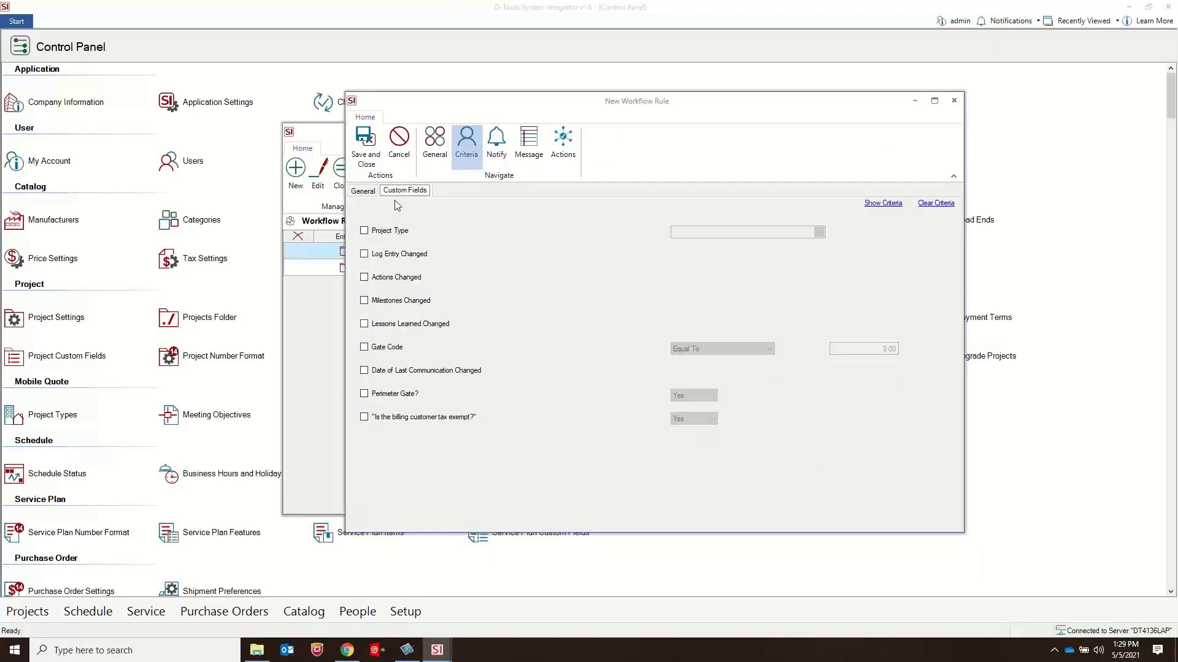
{"action": "left_click", "coordinate": [364, 192]}
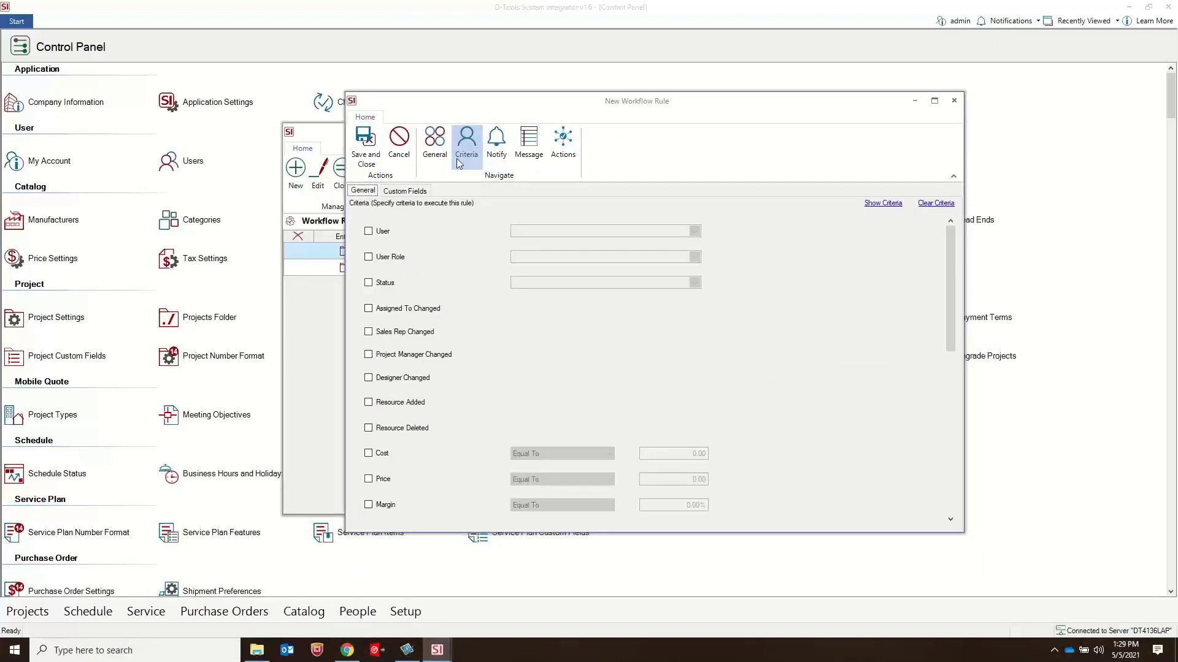
Step: Make the new project rule execute on Reminder and choose Estimated Close Date as its criterion
{"action": "left_click", "coordinate": [434, 151]}
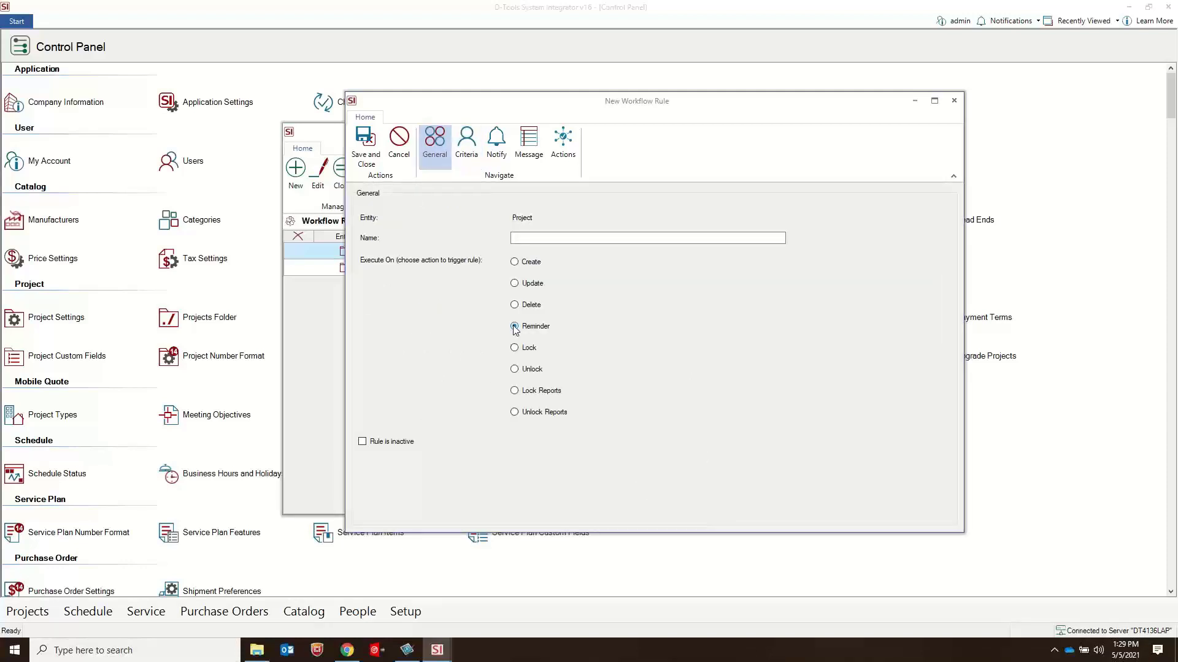
{"action": "left_click", "coordinate": [515, 327]}
{"action": "left_click", "coordinate": [464, 160]}
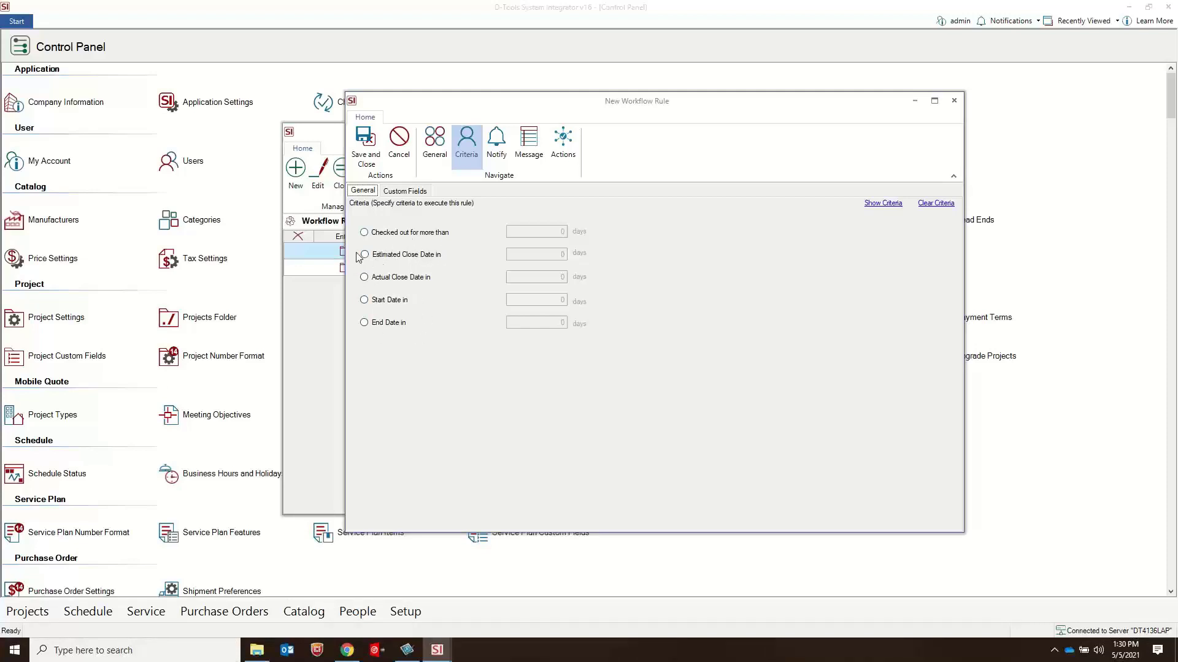
{"action": "left_click", "coordinate": [386, 258]}
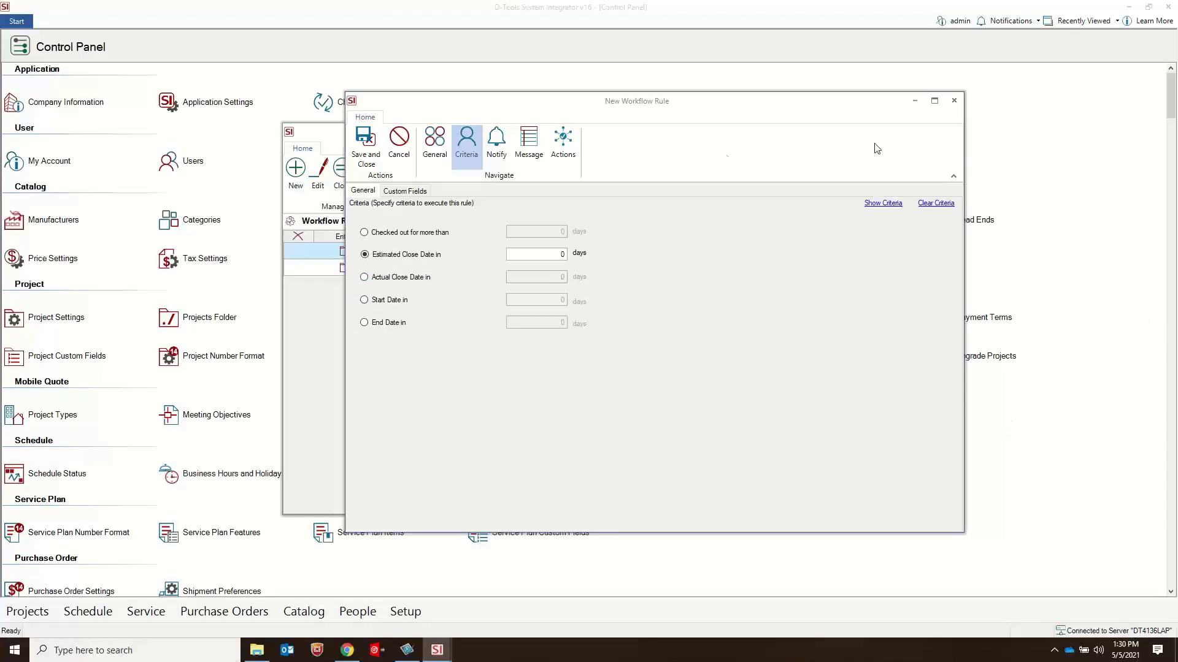
Step: Switch the new project rule to execute on Create and examine which users and outside contacts it can notify
{"action": "left_click", "coordinate": [428, 157]}
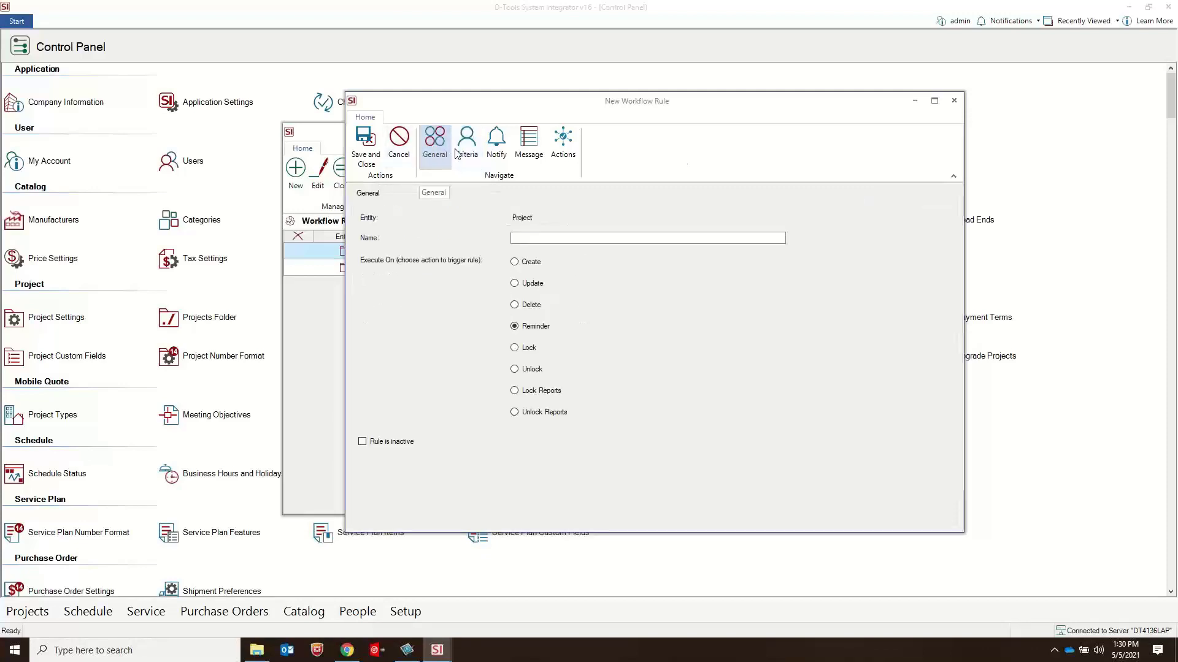
{"action": "left_click", "coordinate": [496, 151]}
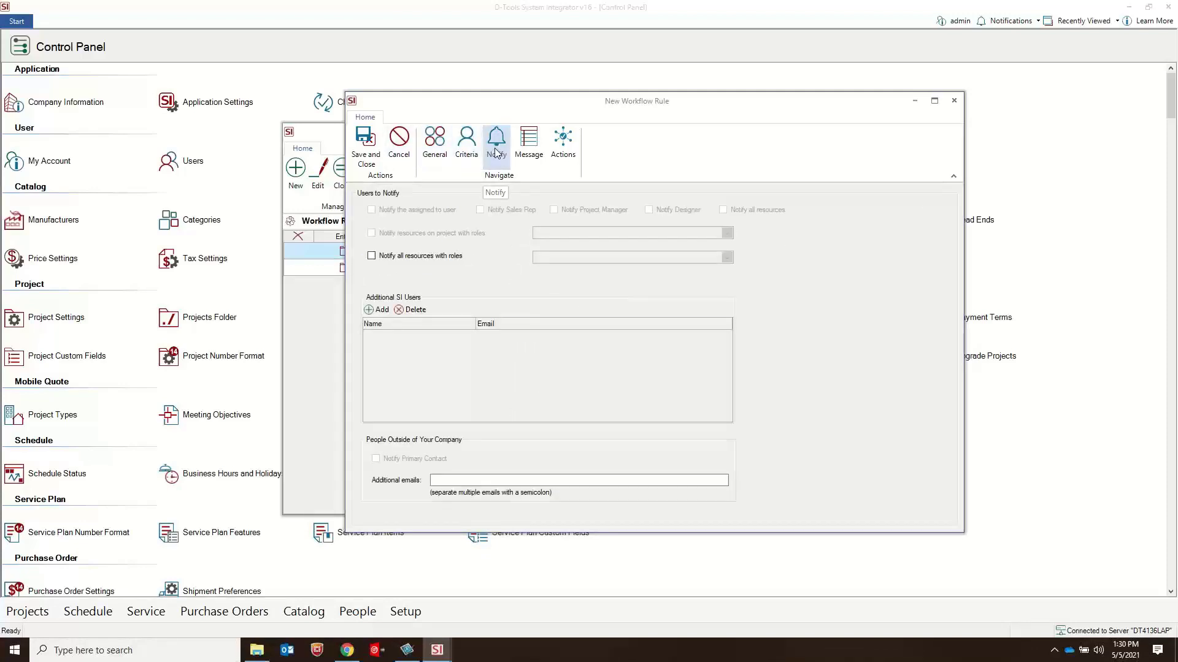
{"action": "left_click", "coordinate": [434, 146]}
{"action": "left_click", "coordinate": [514, 262]}
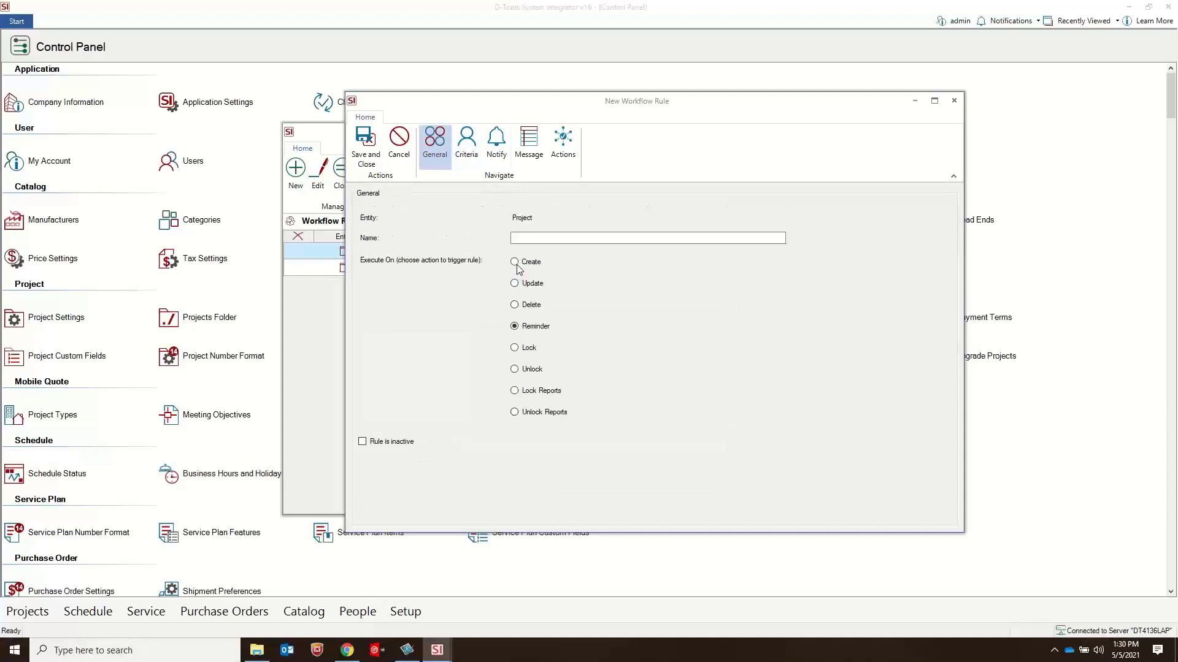
{"action": "left_click", "coordinate": [494, 147]}
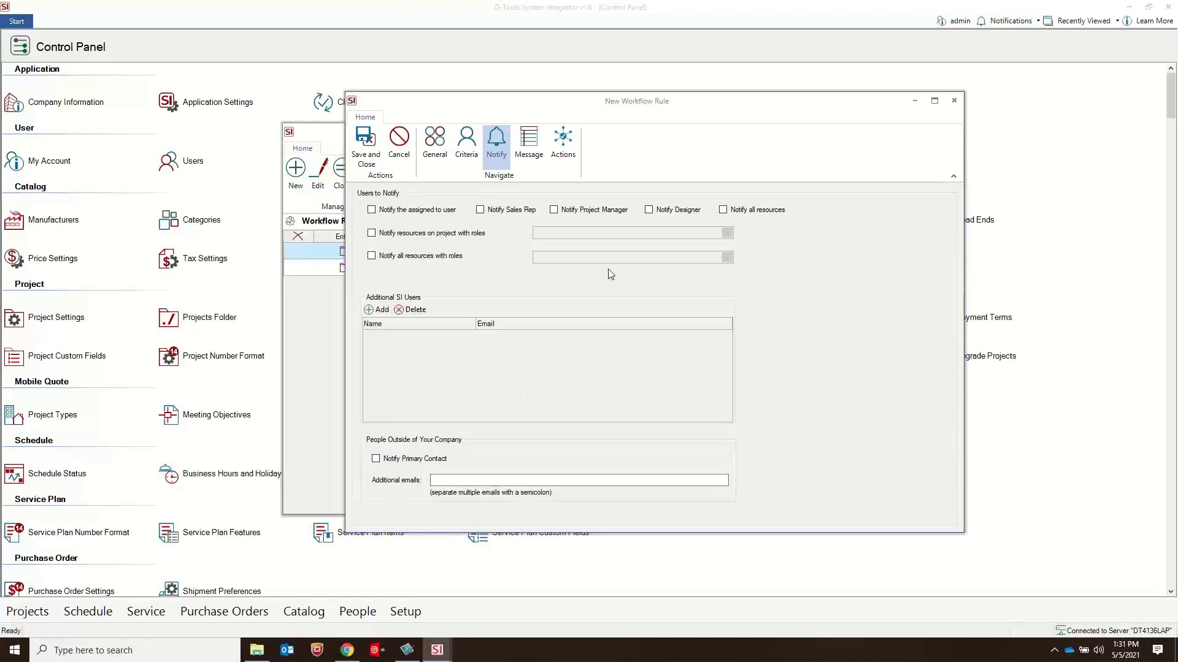
{"action": "left_click_drag", "start_coordinate": [638, 109], "coordinate": [626, 240]}
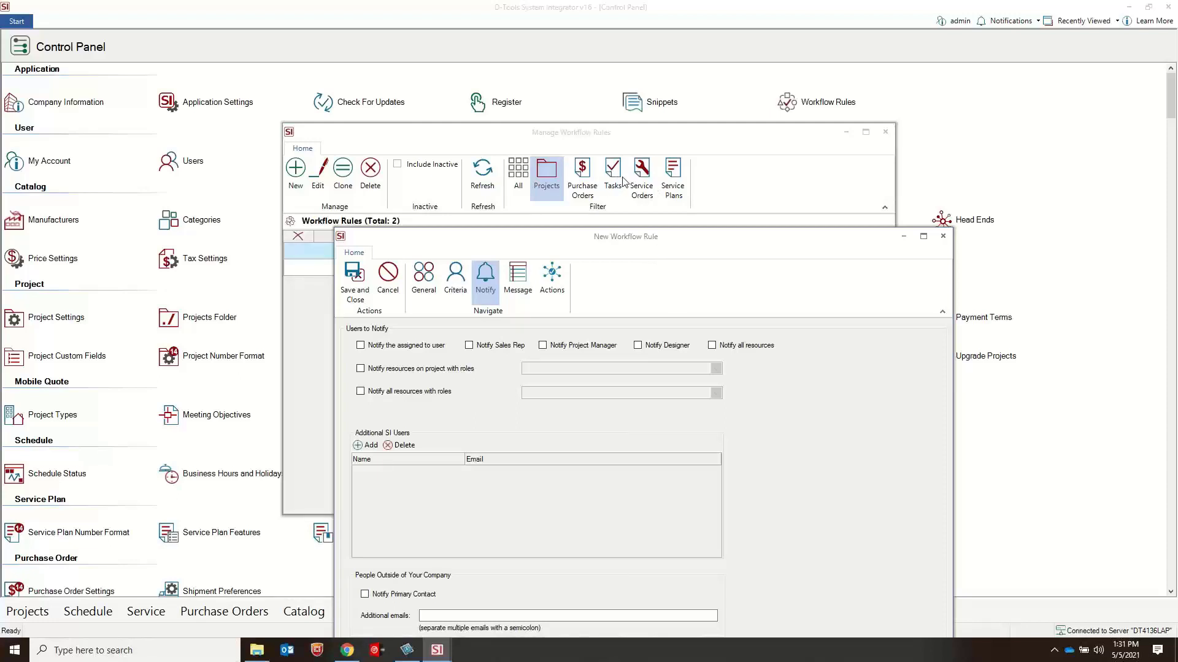
{"action": "left_click_drag", "start_coordinate": [658, 237], "coordinate": [639, 120]}
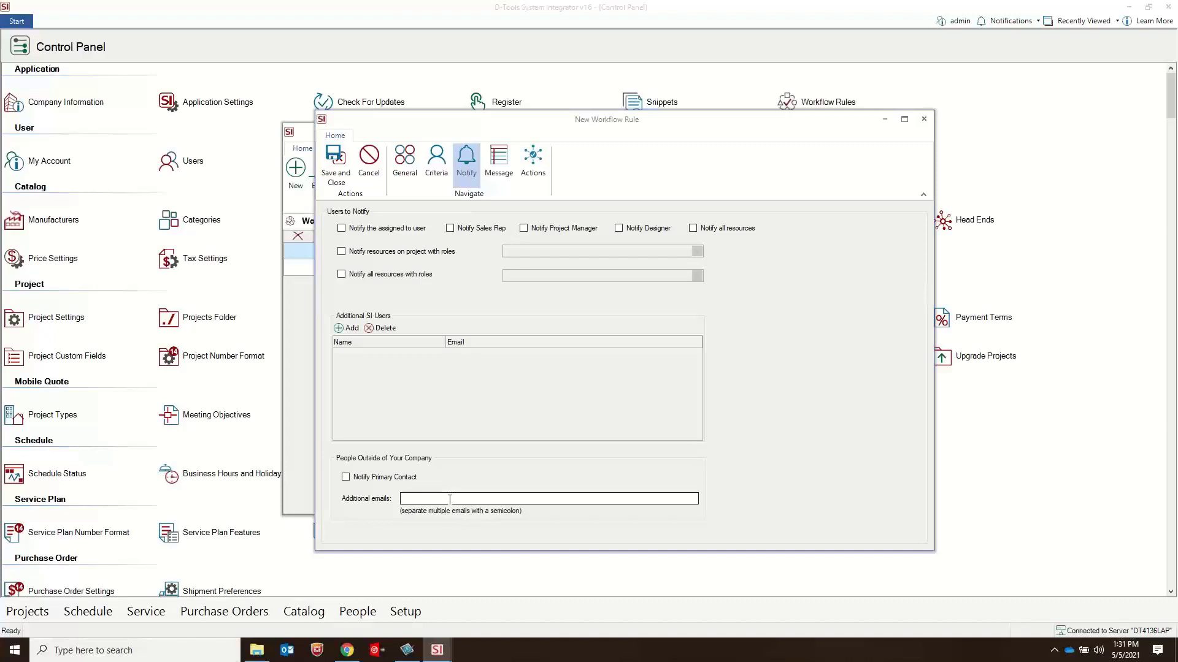
Step: Examine the rule's email message options and the project and custom fields that can be inserted into the message
{"action": "left_click", "coordinate": [501, 166]}
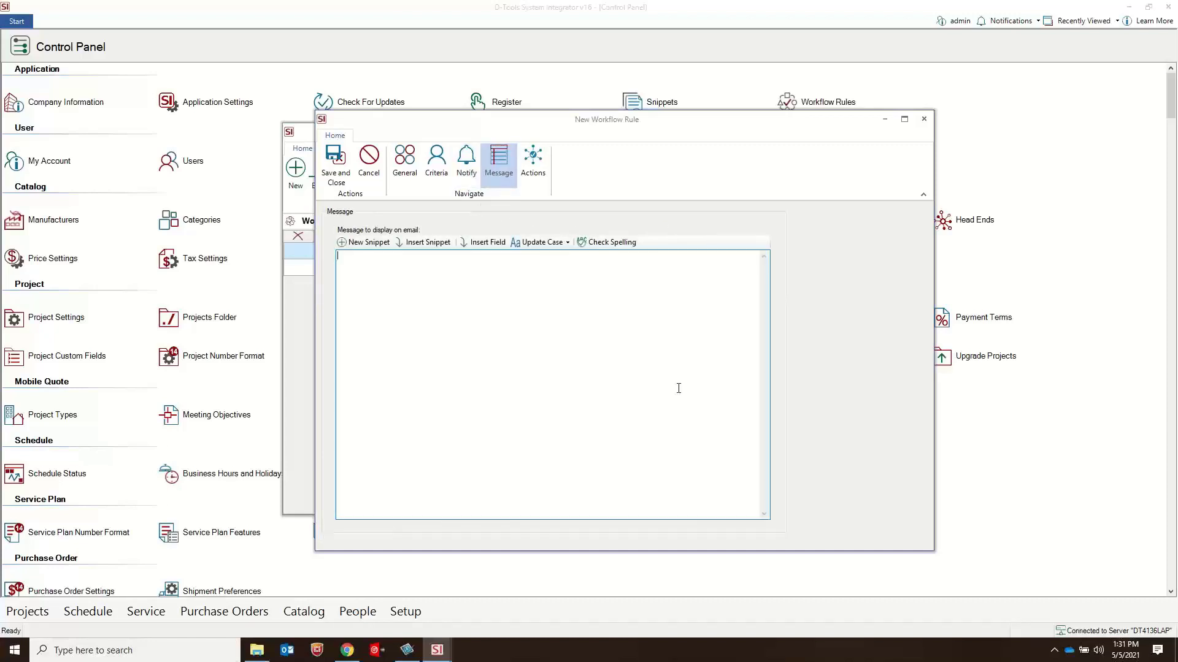
{"action": "left_click", "coordinate": [484, 245]}
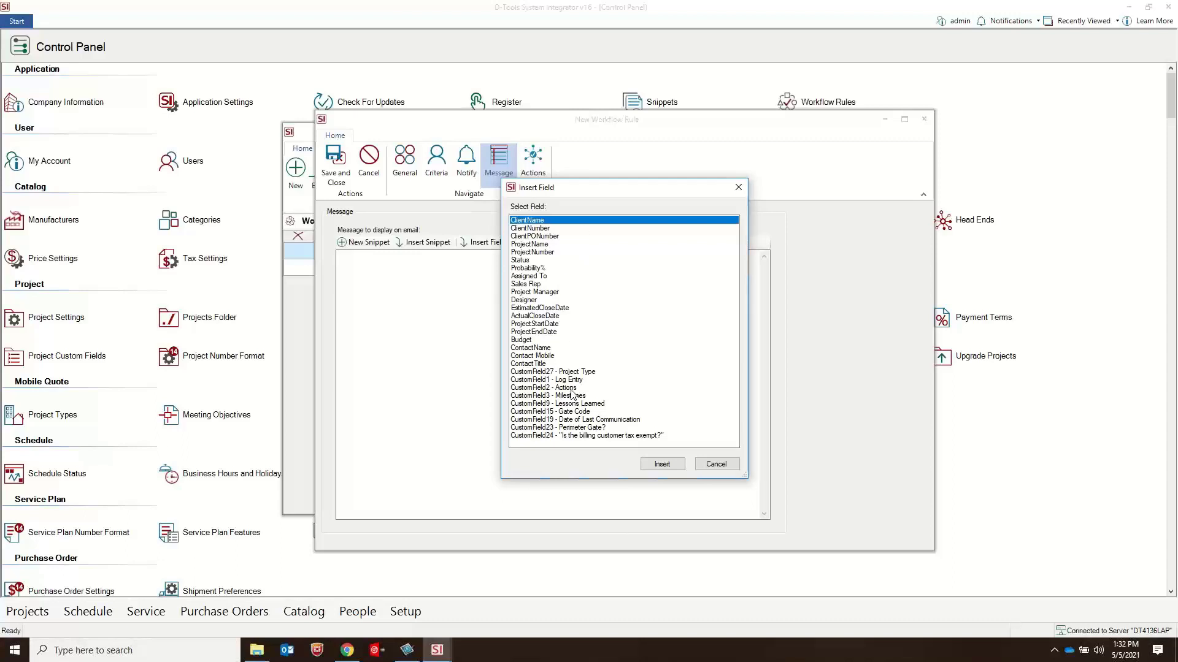
{"action": "left_click", "coordinate": [518, 380]}
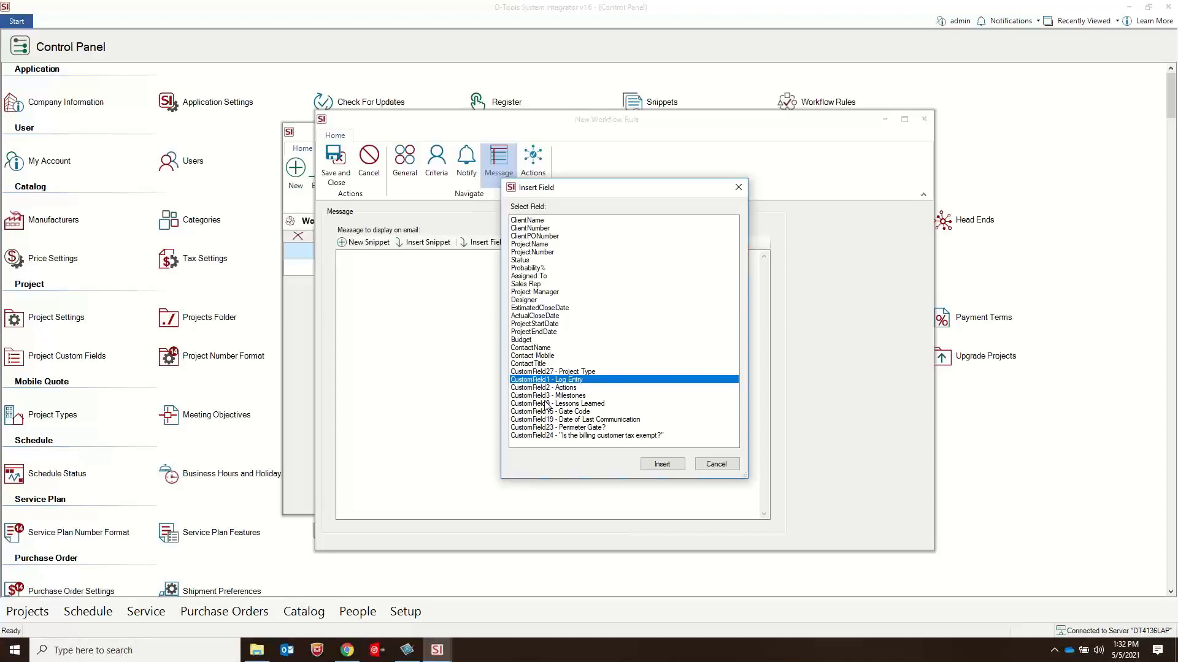
{"action": "left_click", "coordinate": [719, 466]}
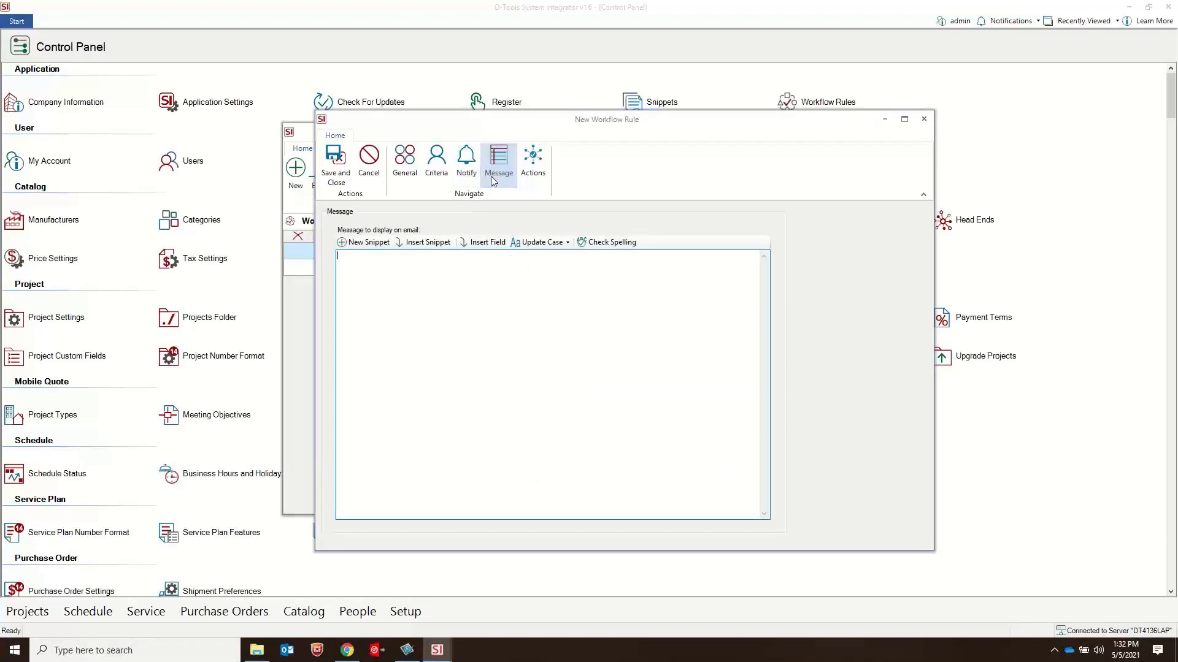
{"action": "left_click", "coordinate": [492, 243]}
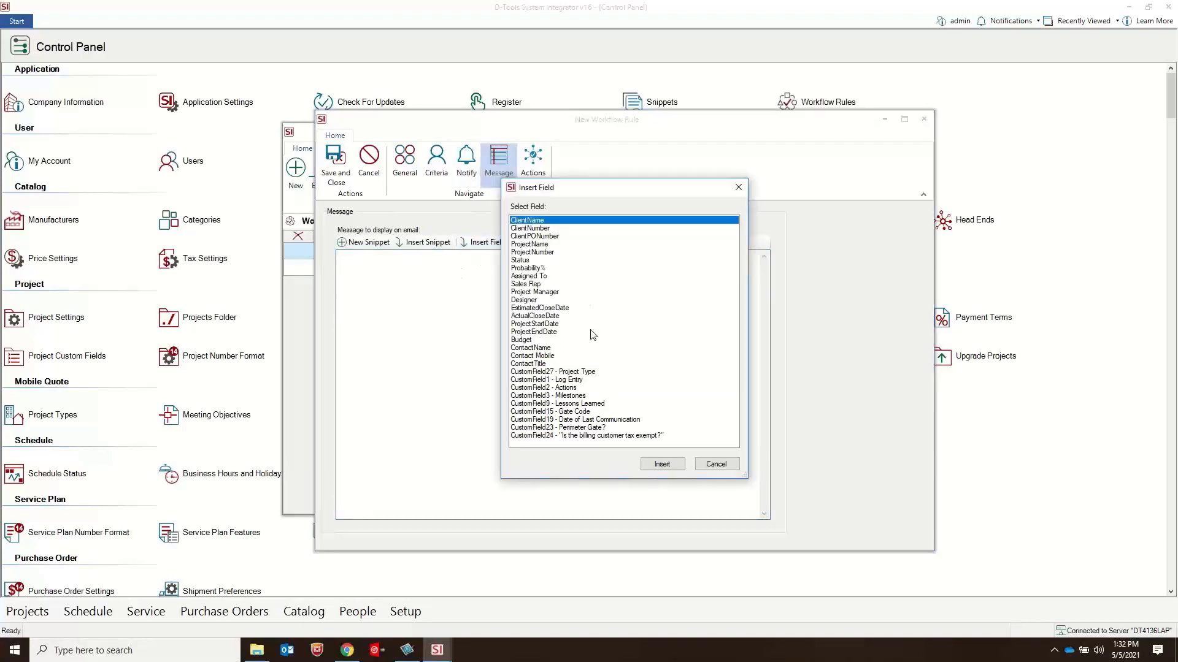
{"action": "left_click", "coordinate": [739, 188]}
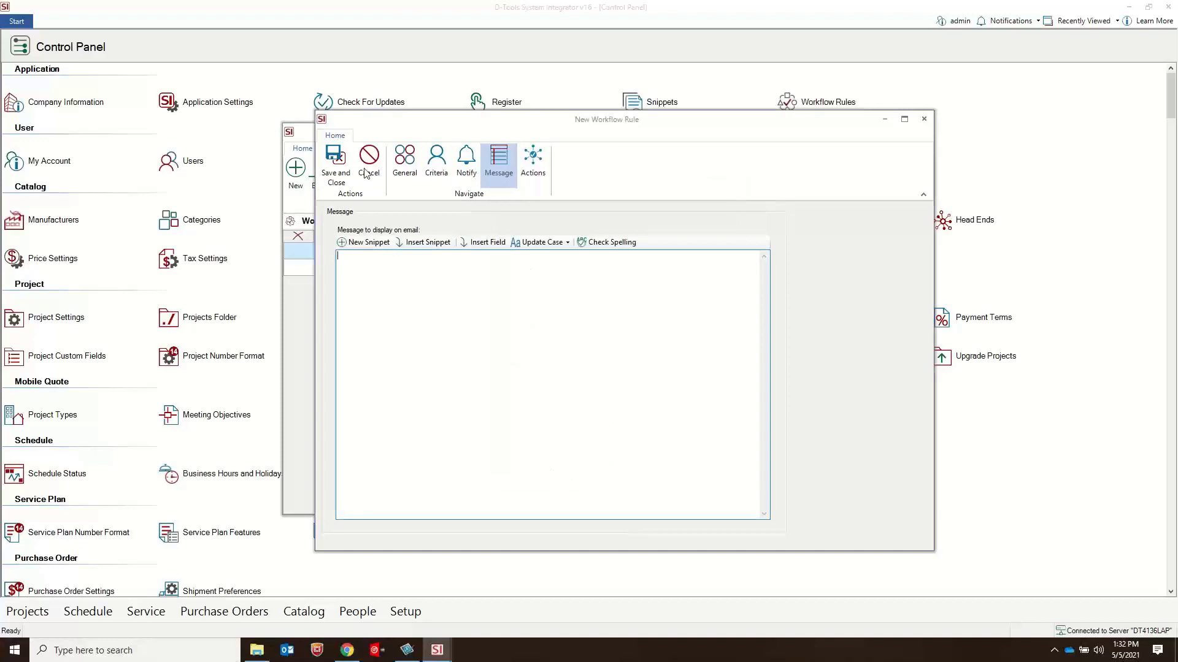
Step: Return to the rule's general settings, discard the unsaved rule, and close the workflow rules manager
{"action": "left_click", "coordinate": [404, 161]}
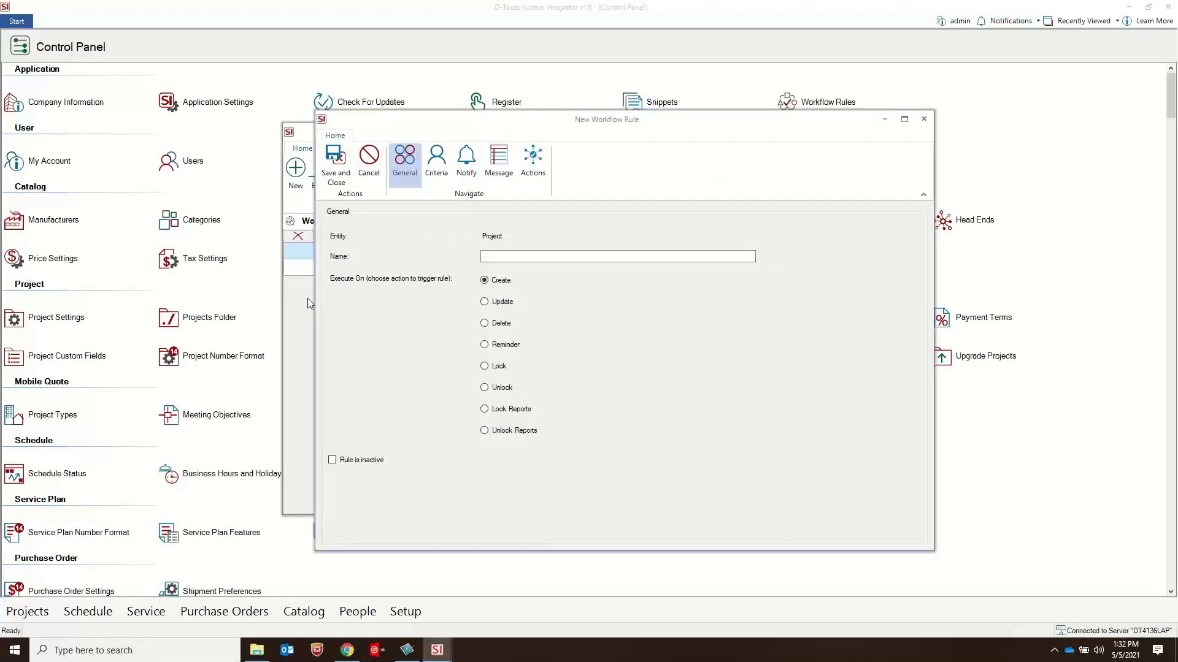
{"action": "left_click", "coordinate": [924, 119]}
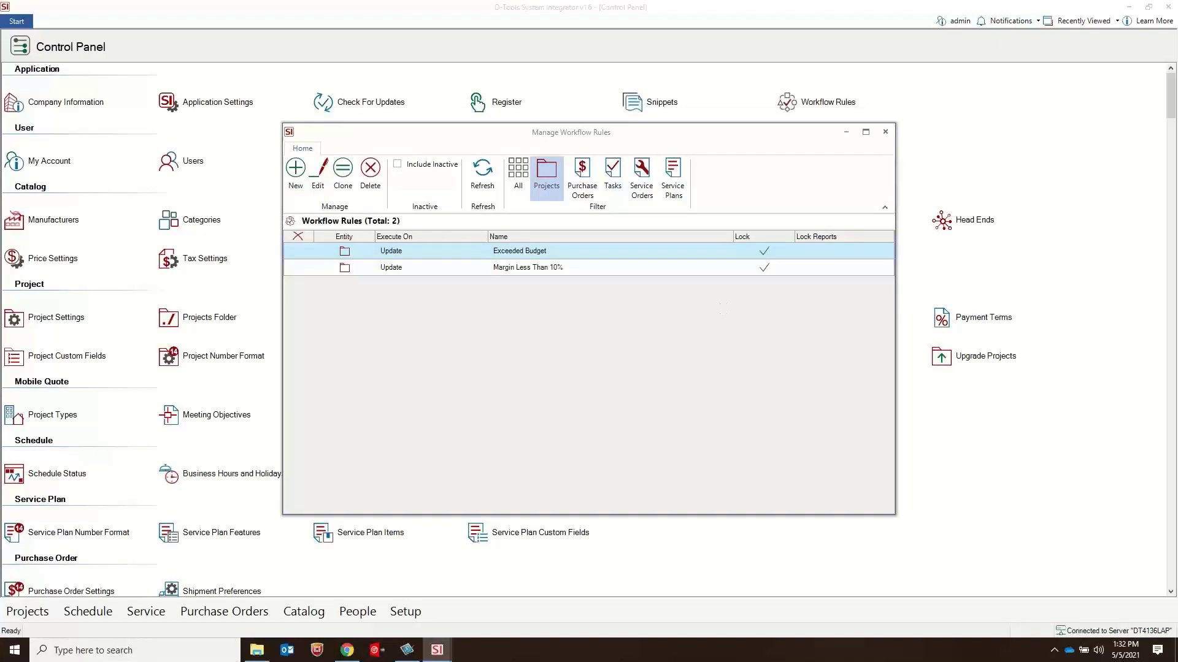
{"action": "left_click", "coordinate": [884, 132]}
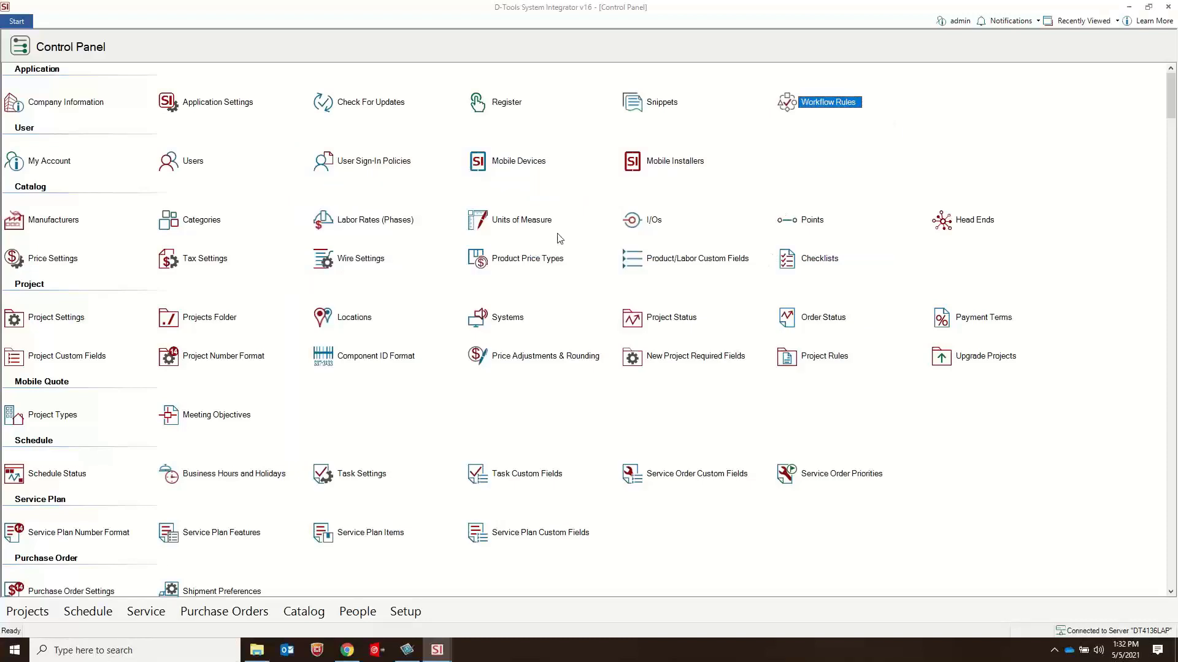
Step: Review the company's general information and its default billing and shipping addresses, and close the Company Information window
{"action": "left_click", "coordinate": [53, 104]}
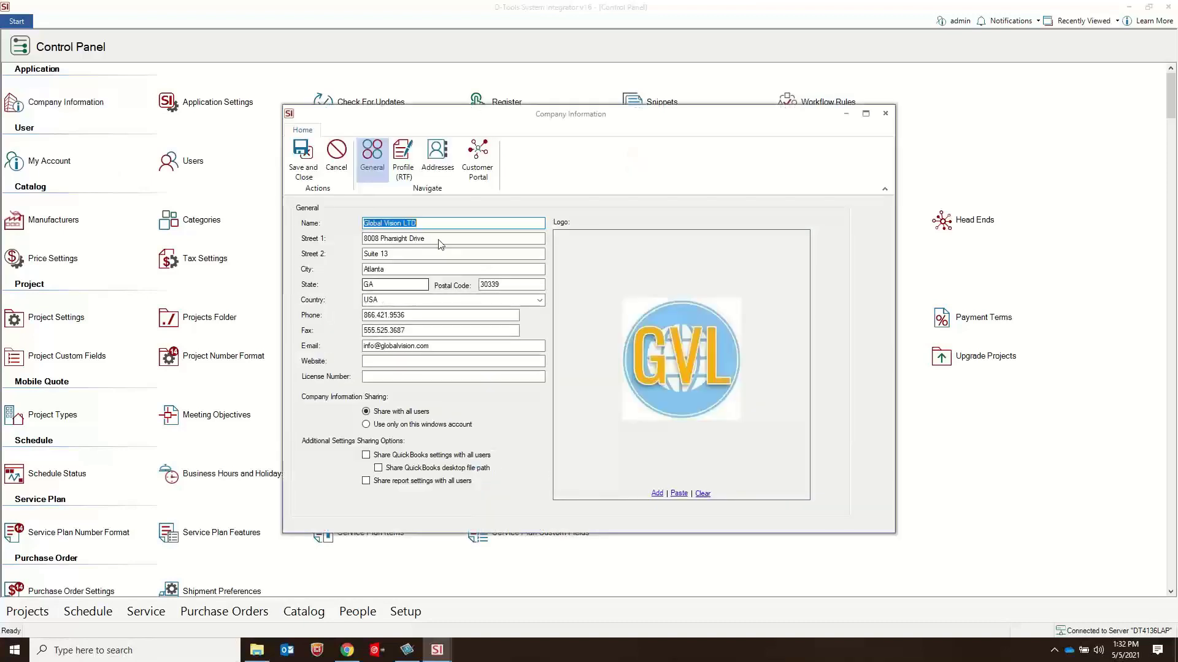
{"action": "left_click", "coordinate": [424, 164]}
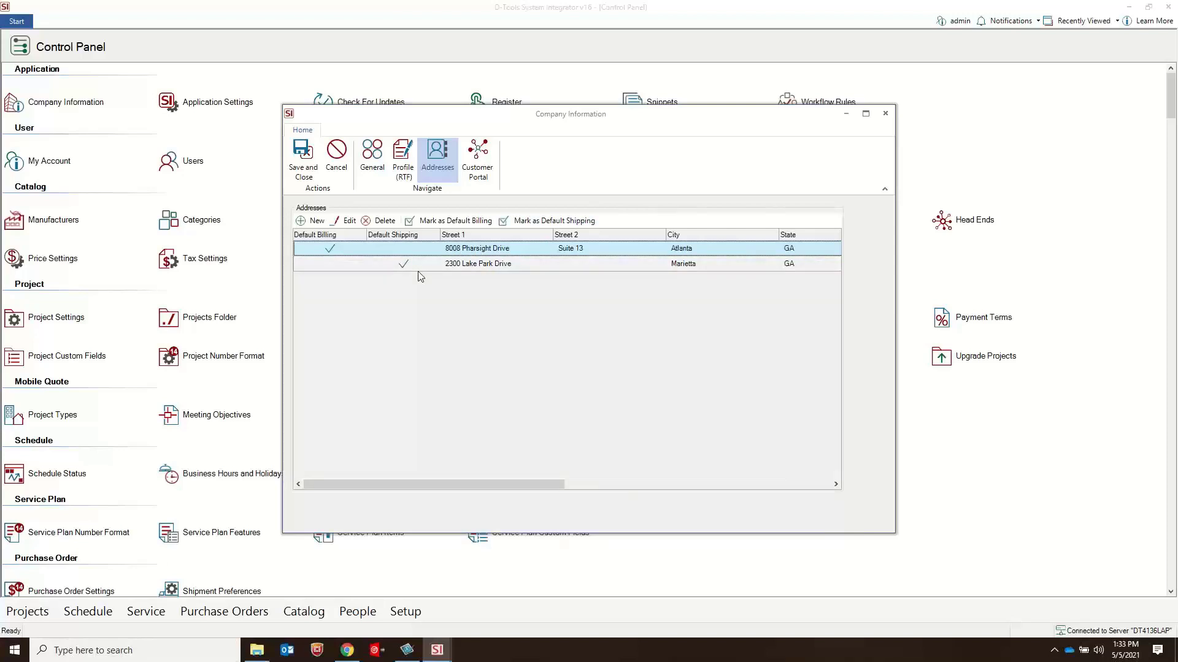
{"action": "left_click", "coordinate": [458, 265]}
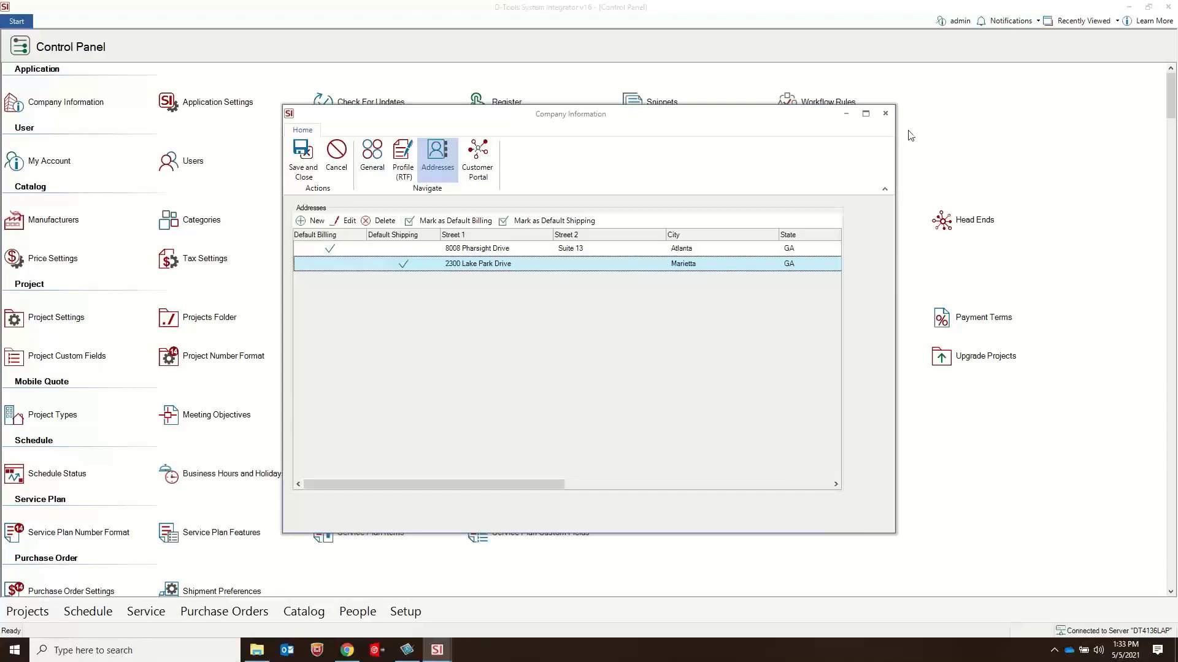
{"action": "left_click", "coordinate": [885, 114]}
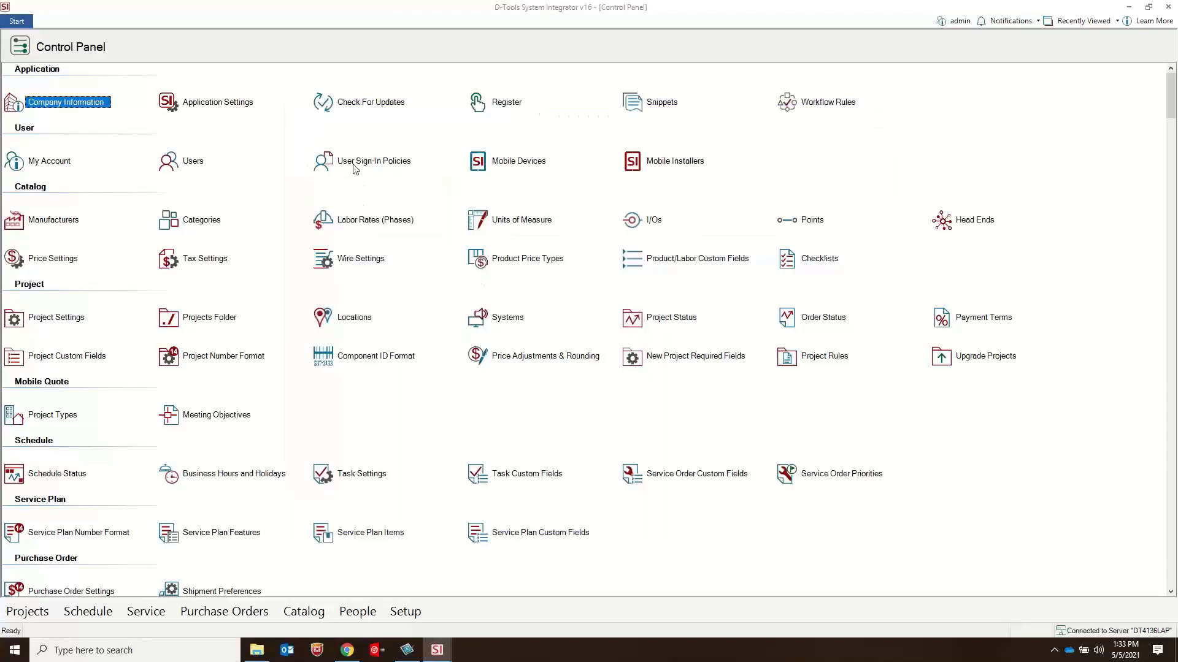
{"action": "left_click", "coordinate": [194, 161]}
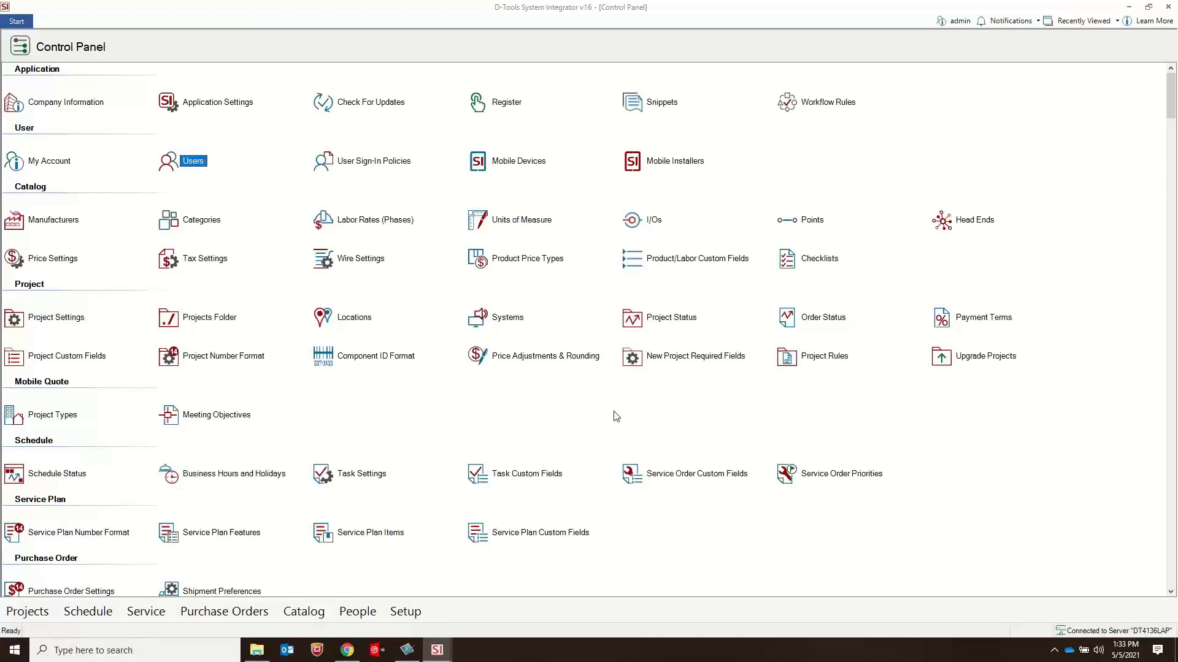
{"action": "left_click", "coordinate": [507, 476]}
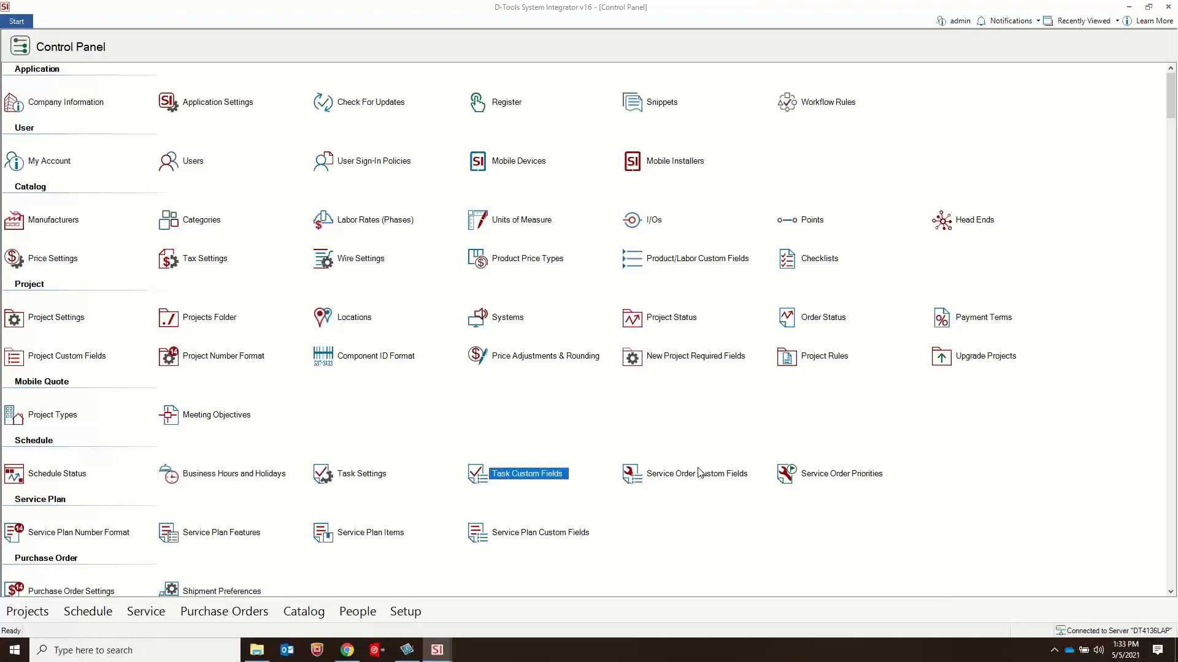
{"action": "left_click", "coordinate": [697, 476]}
{"action": "left_click", "coordinate": [836, 474]}
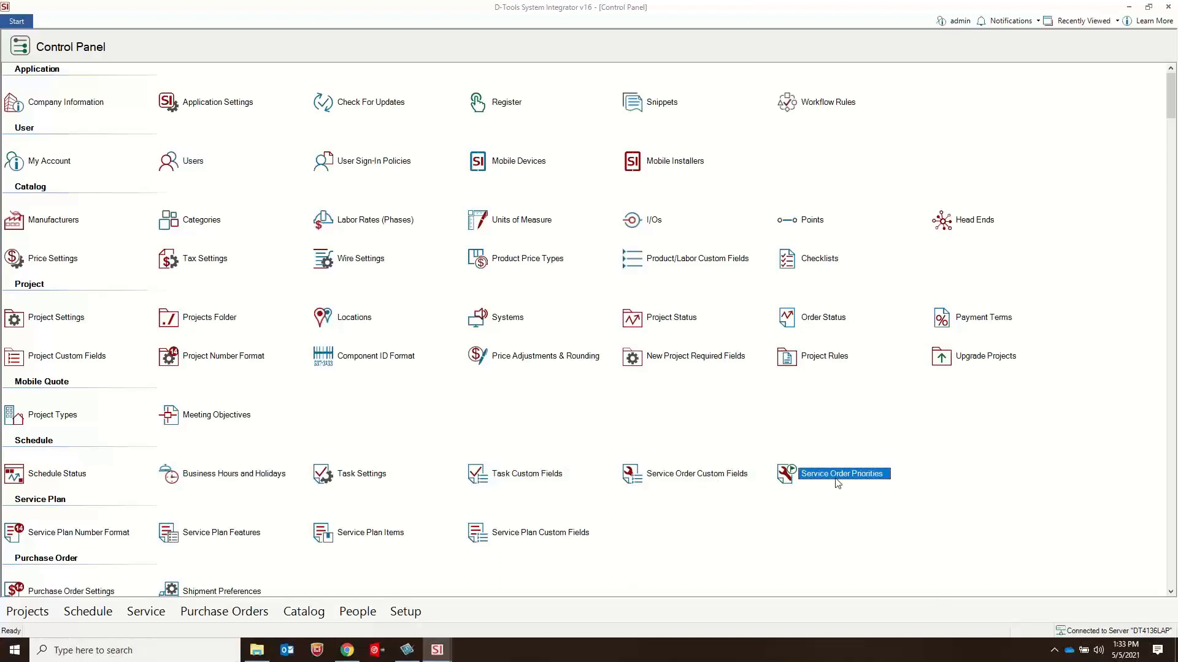
{"action": "left_click", "coordinate": [551, 535]}
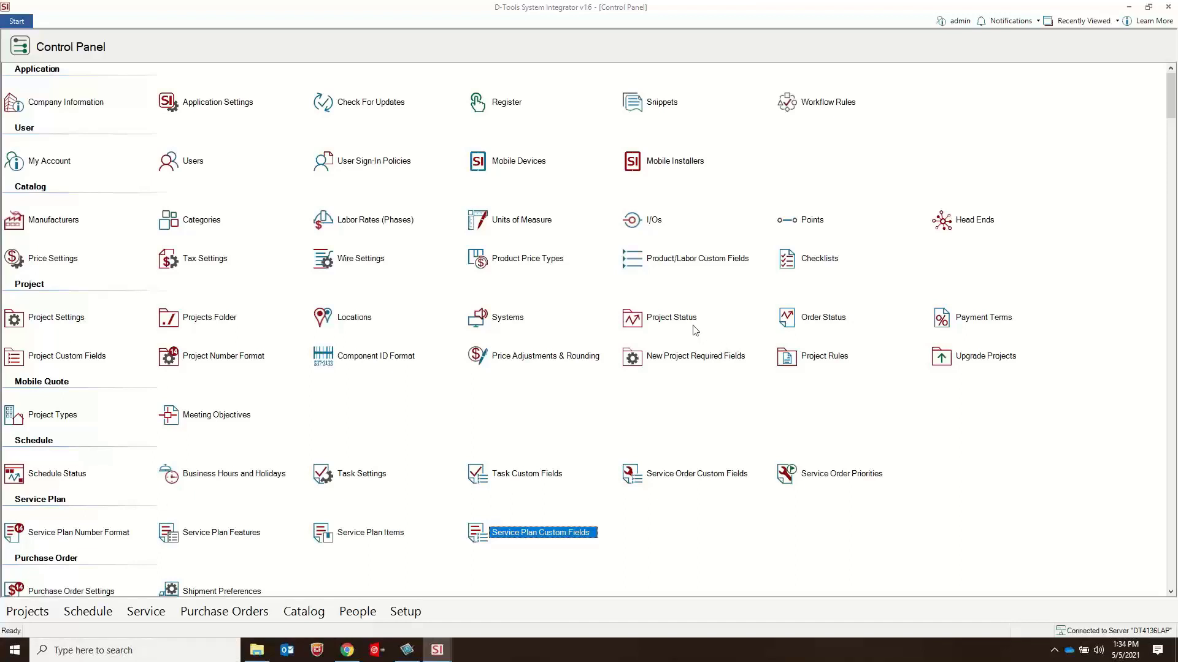
Step: Open the user groups from the Users manager and examine the Administrator group's full list of Projects permissions
{"action": "left_click", "coordinate": [195, 162]}
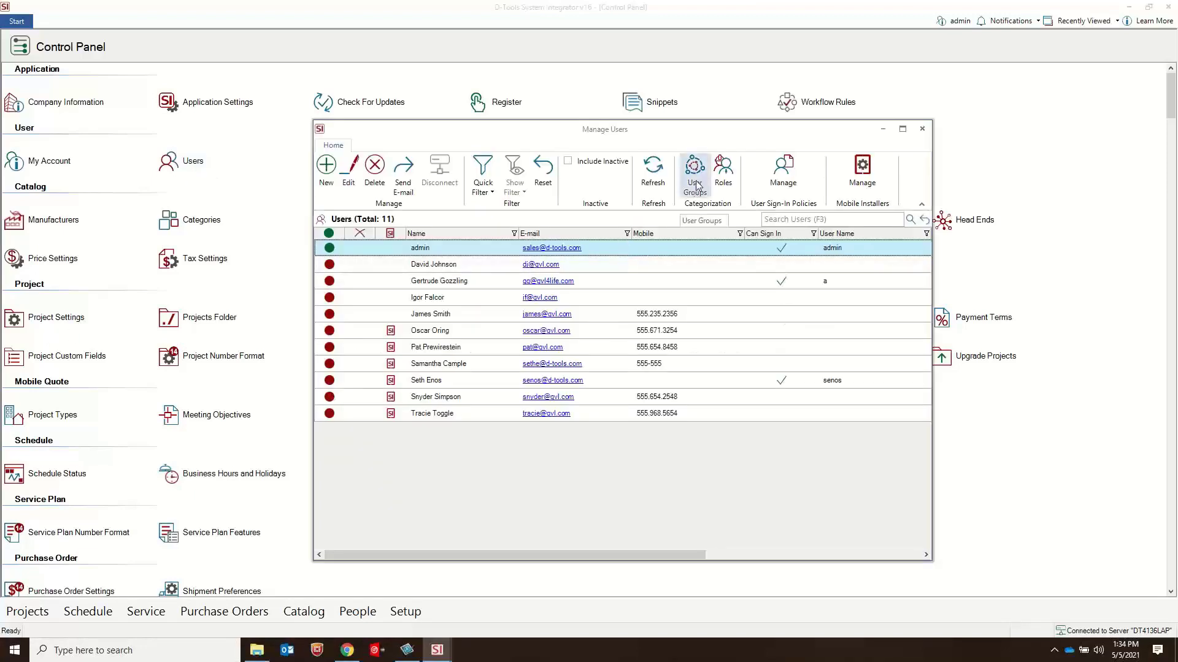
{"action": "left_click", "coordinate": [696, 185]}
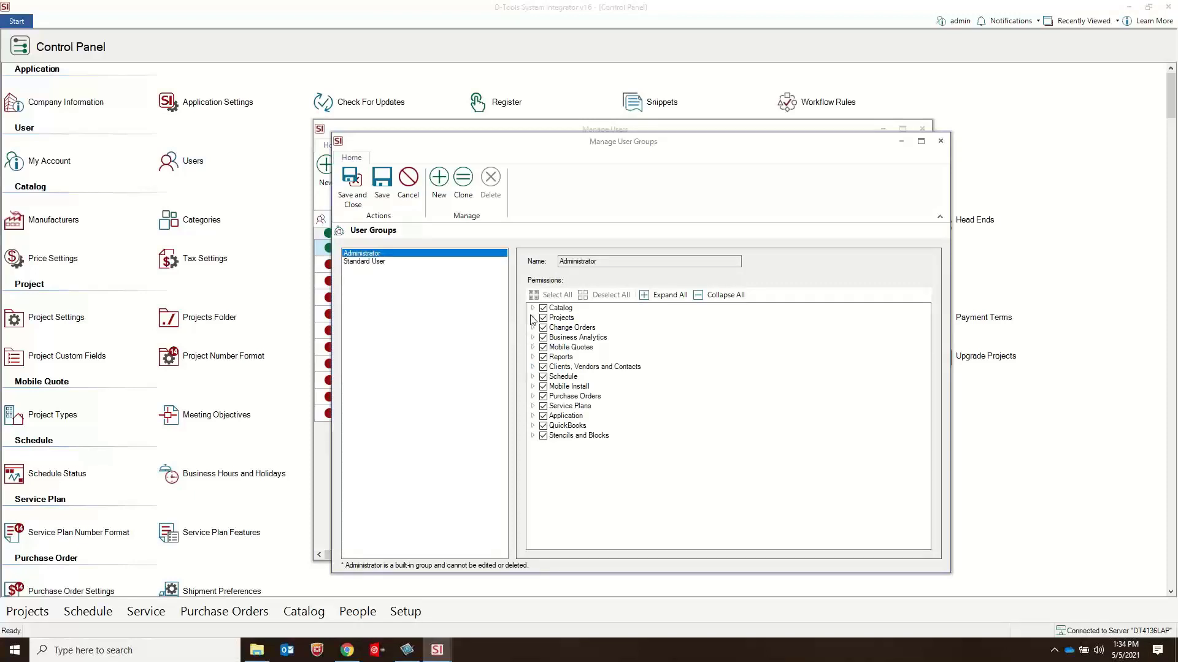
{"action": "left_click", "coordinate": [532, 318]}
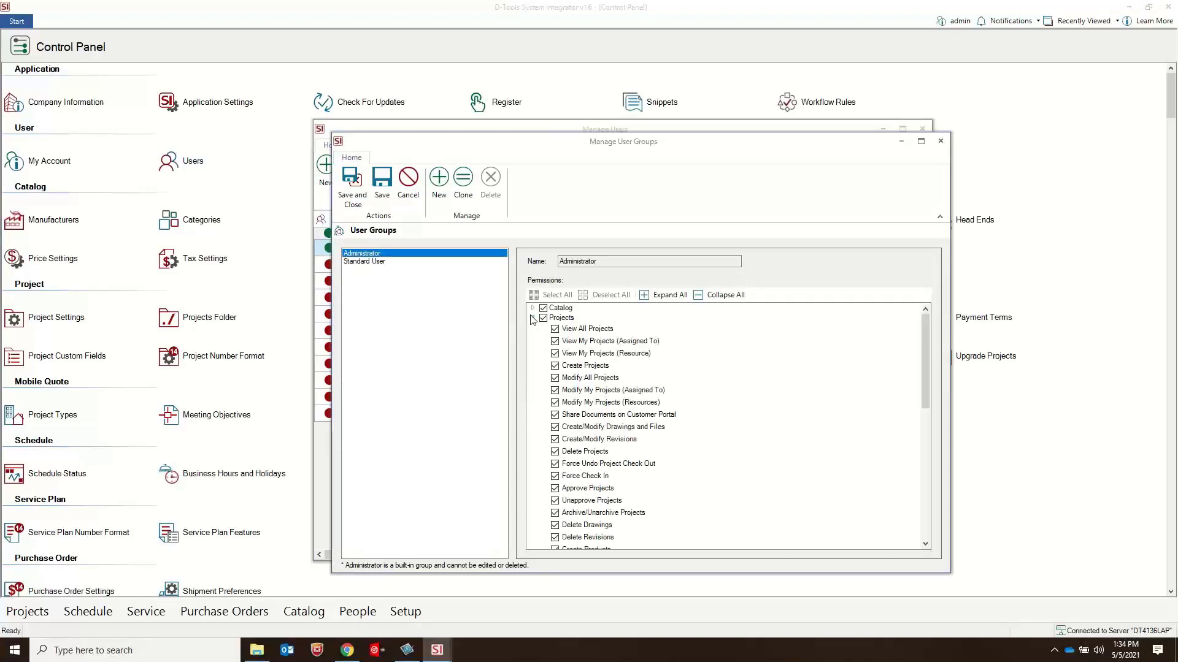
{"action": "scroll", "coordinate": [625, 347], "scroll_direction": "down", "scroll_amount": 7}
{"action": "scroll", "coordinate": [625, 346], "scroll_direction": "down", "scroll_amount": 2}
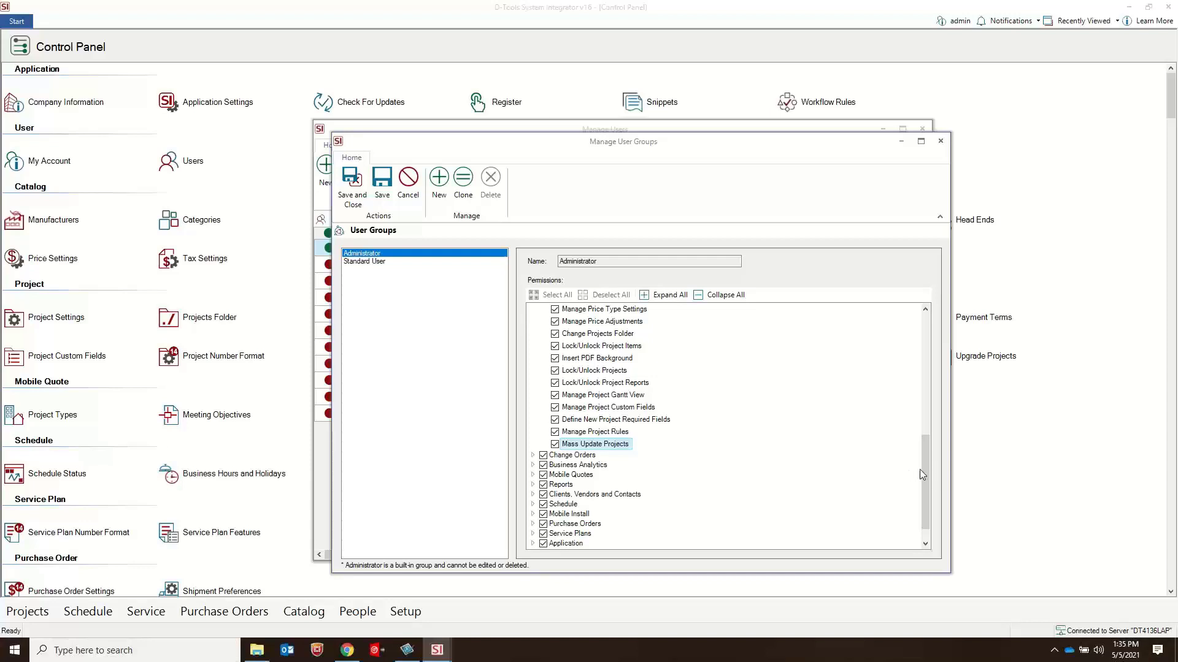
Step: Compare the Modify All Projects, Modify My Projects (Assigned To) and Modify My Projects (Resources) permissions
{"action": "left_click_drag", "start_coordinate": [923, 466], "coordinate": [918, 321]}
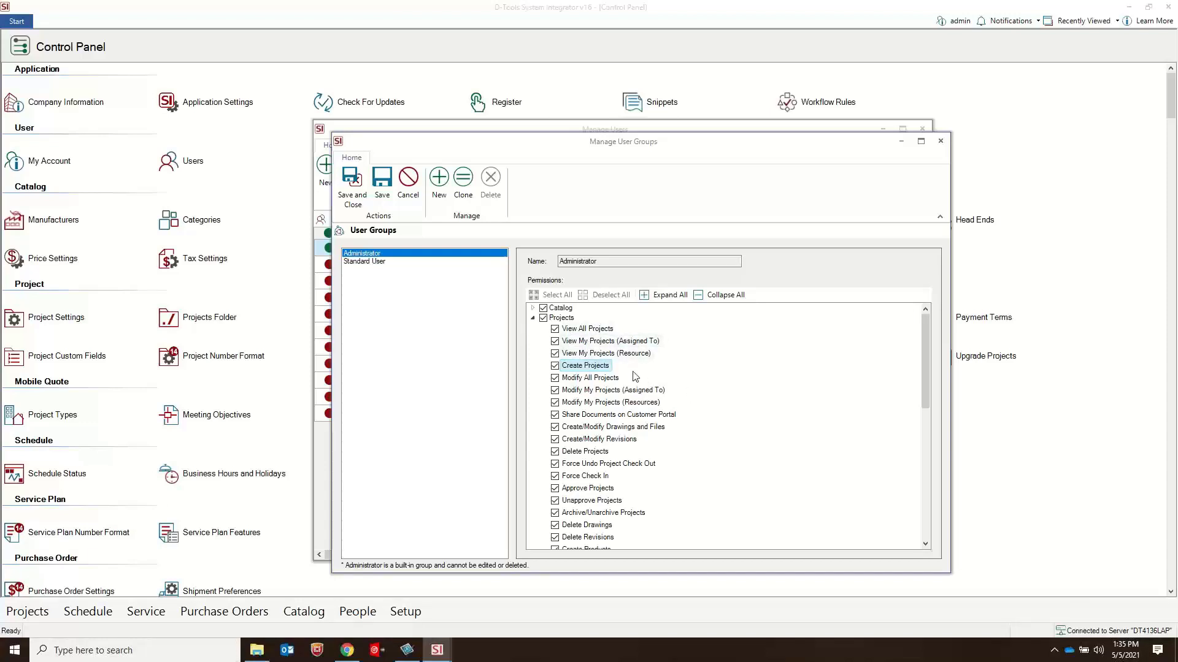
{"action": "left_click", "coordinate": [594, 379]}
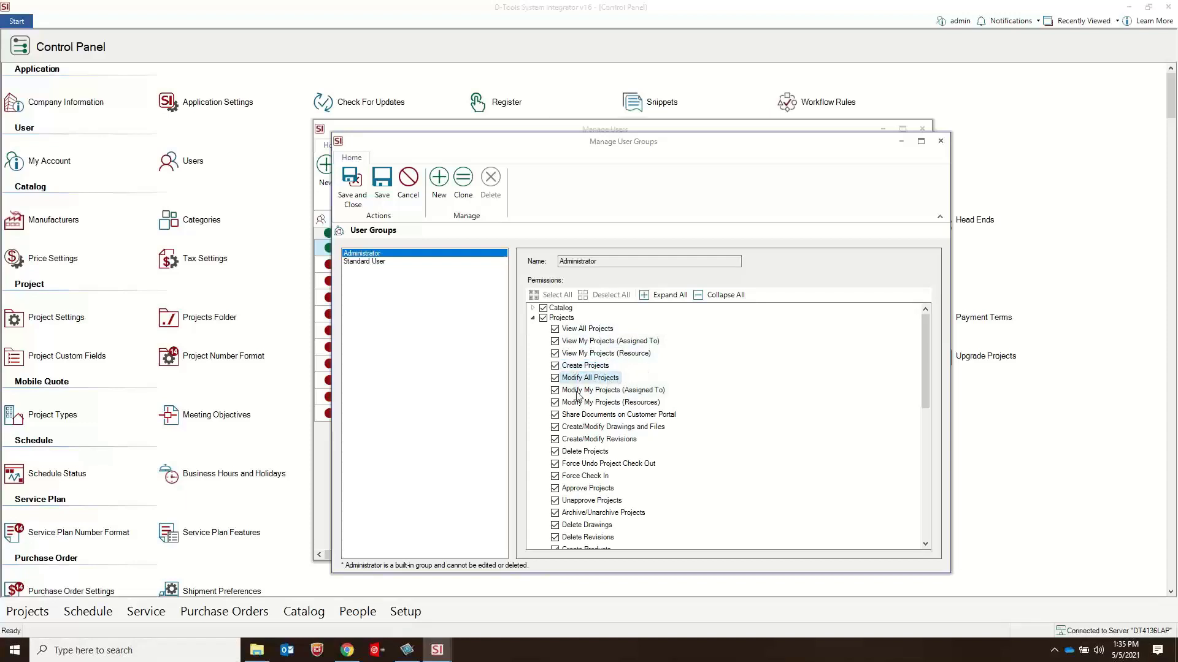
{"action": "left_click", "coordinate": [614, 391]}
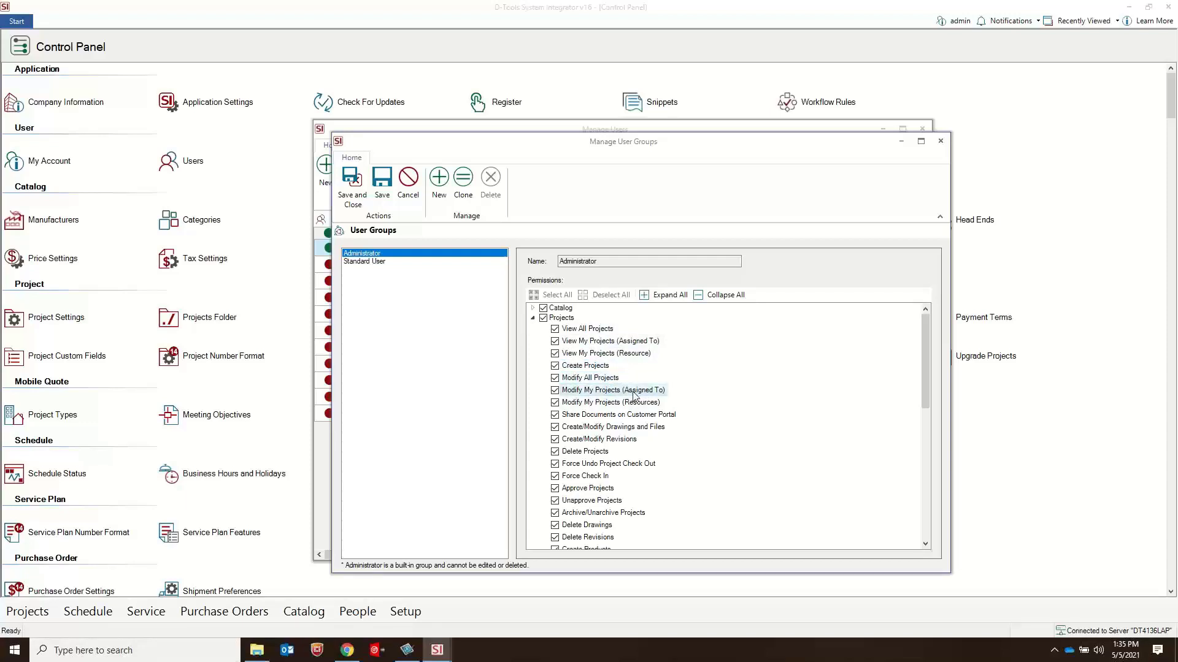
{"action": "left_click", "coordinate": [593, 404]}
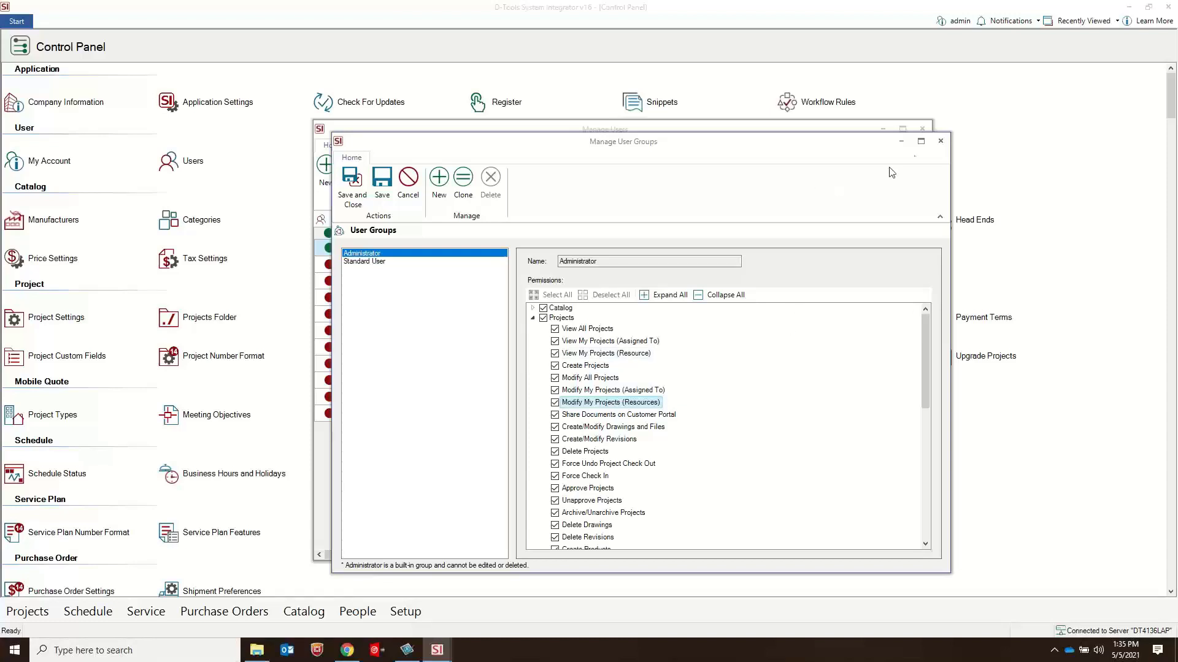
Step: Close the user groups and users managers and open the Project Explorer
{"action": "left_click", "coordinate": [941, 141]}
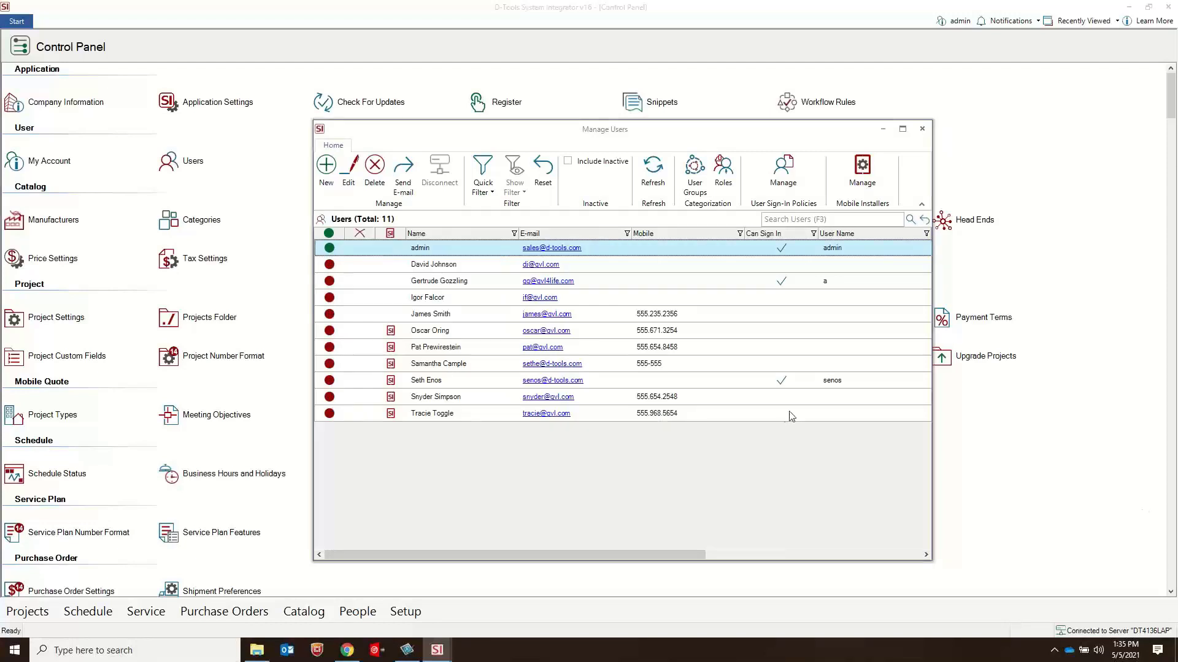
{"action": "left_click", "coordinate": [921, 129]}
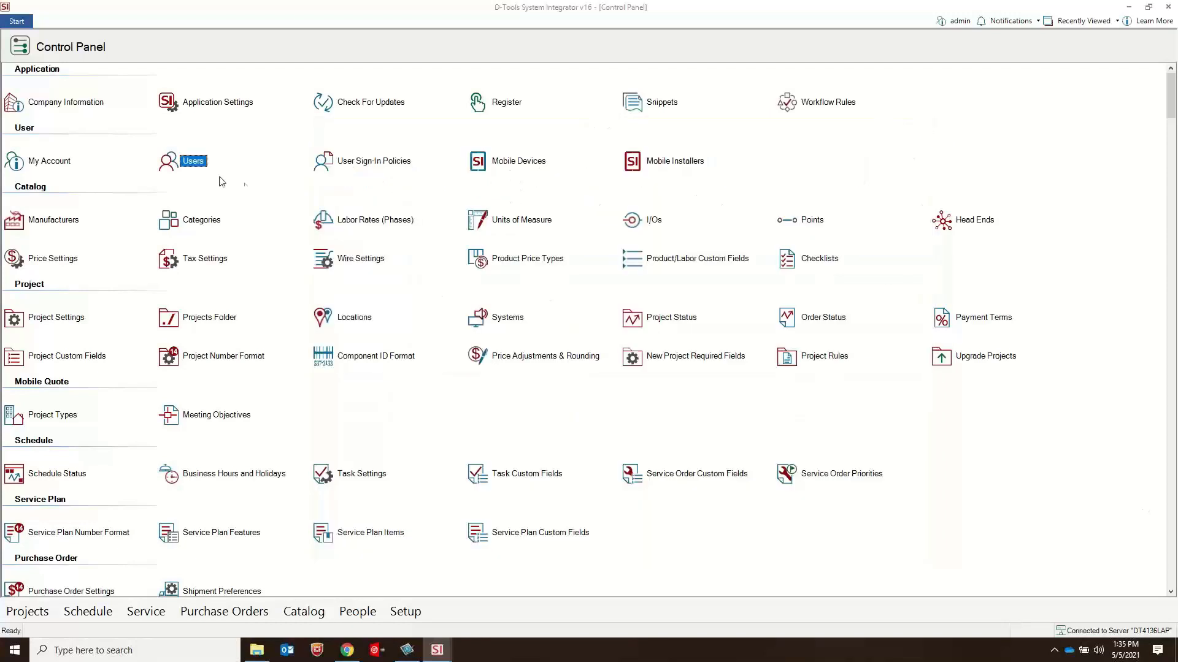
{"action": "left_click", "coordinate": [20, 21]}
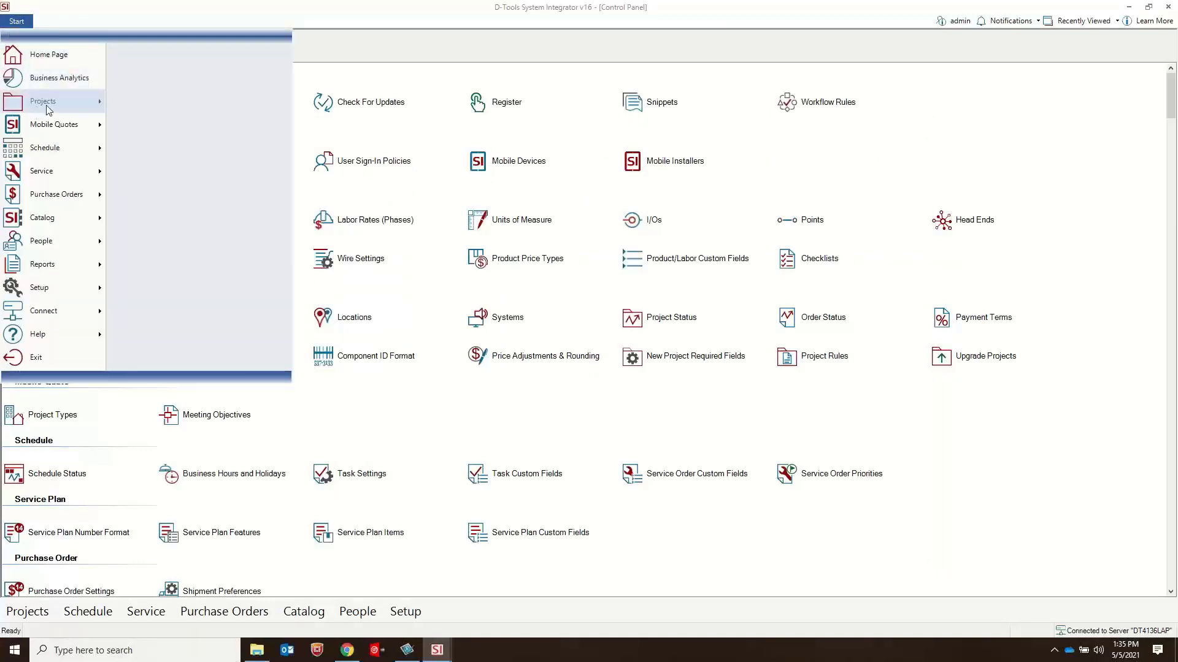
{"action": "left_click", "coordinate": [150, 42]}
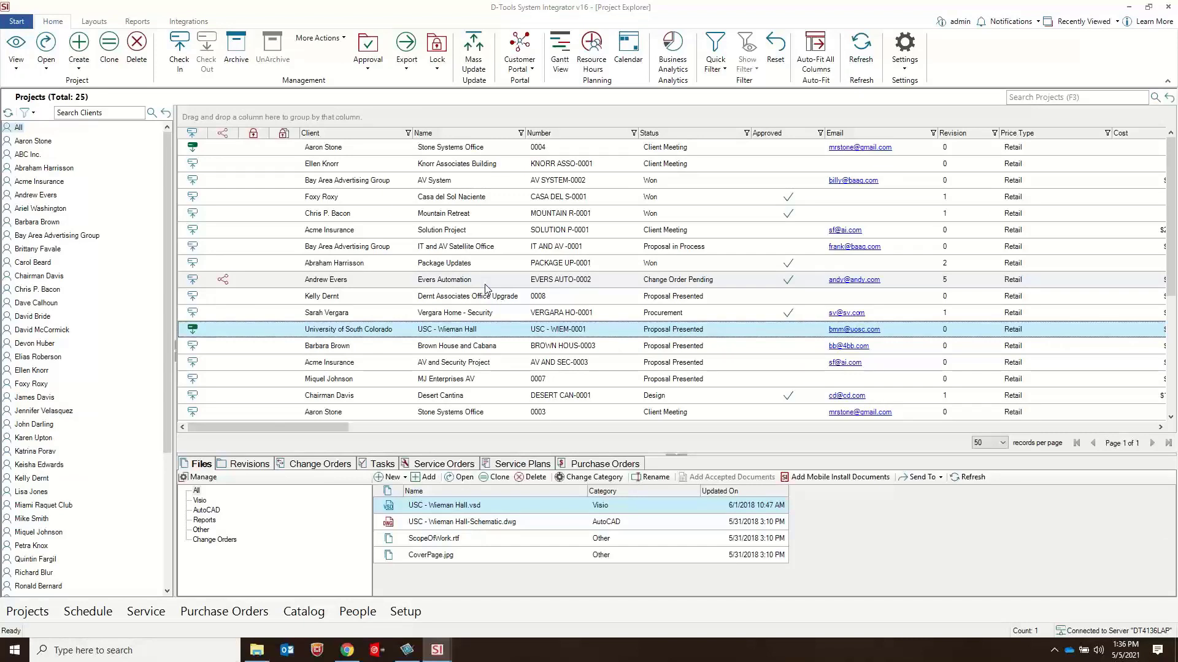
Step: Review the general and custom fields that Mass Update offers for the checked-in office upgrade project, and close the Mass Update window
{"action": "left_click", "coordinate": [474, 55]}
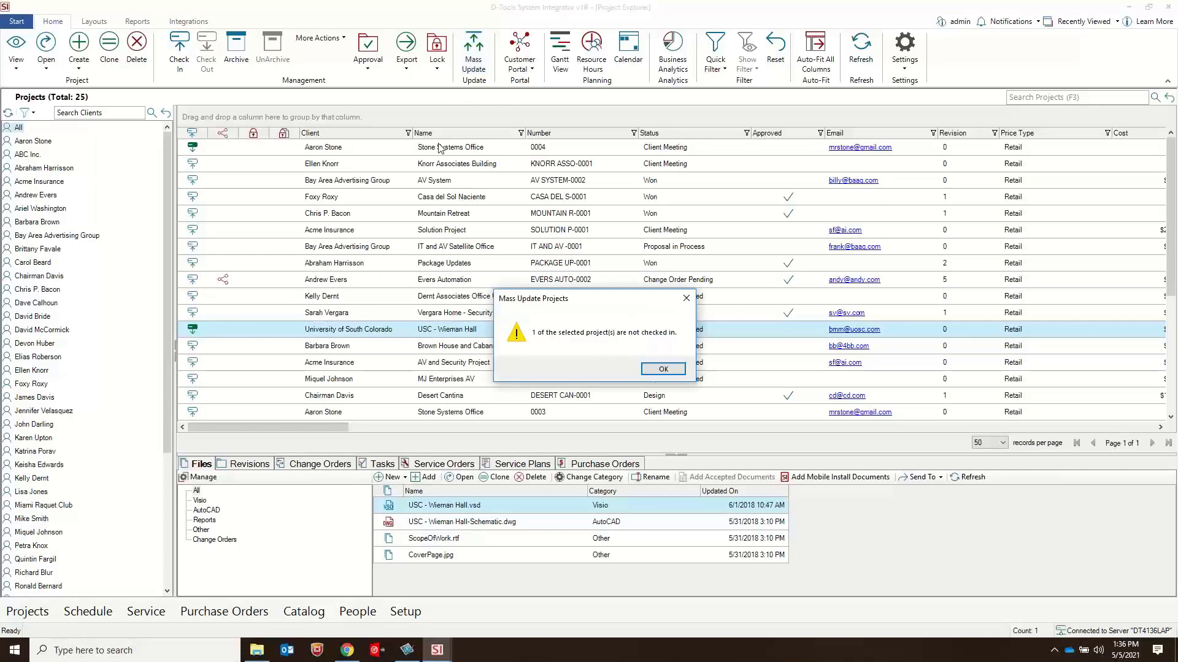
{"action": "left_click", "coordinate": [663, 369]}
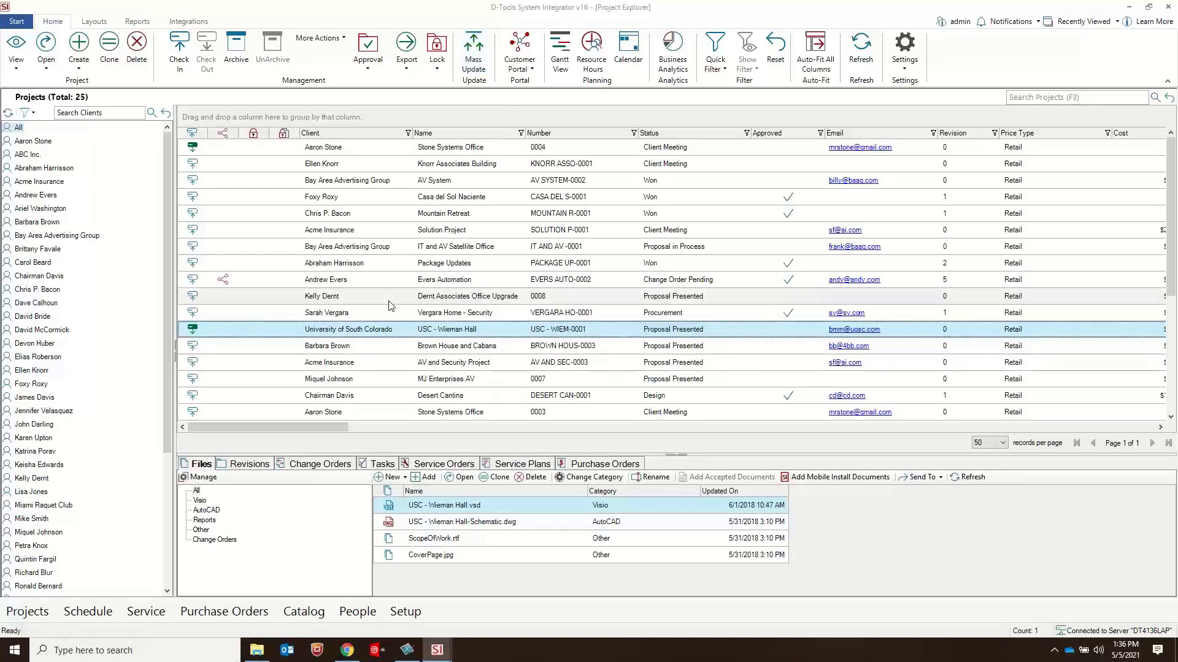
{"action": "left_click", "coordinate": [468, 61]}
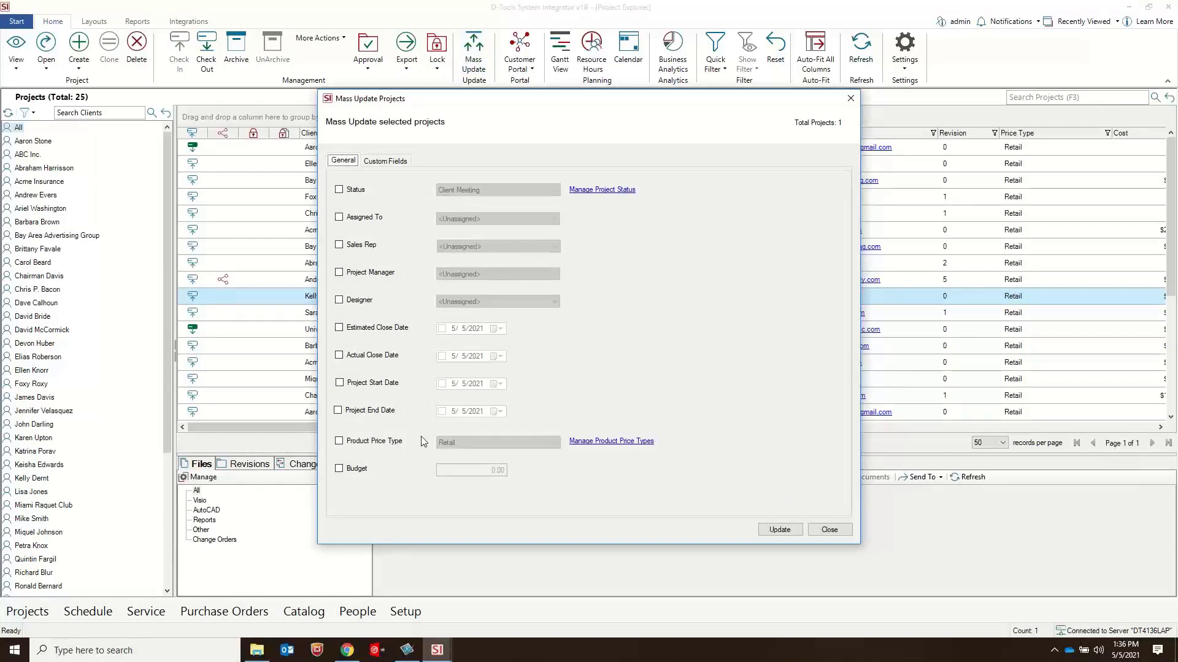
{"action": "left_click", "coordinate": [386, 161]}
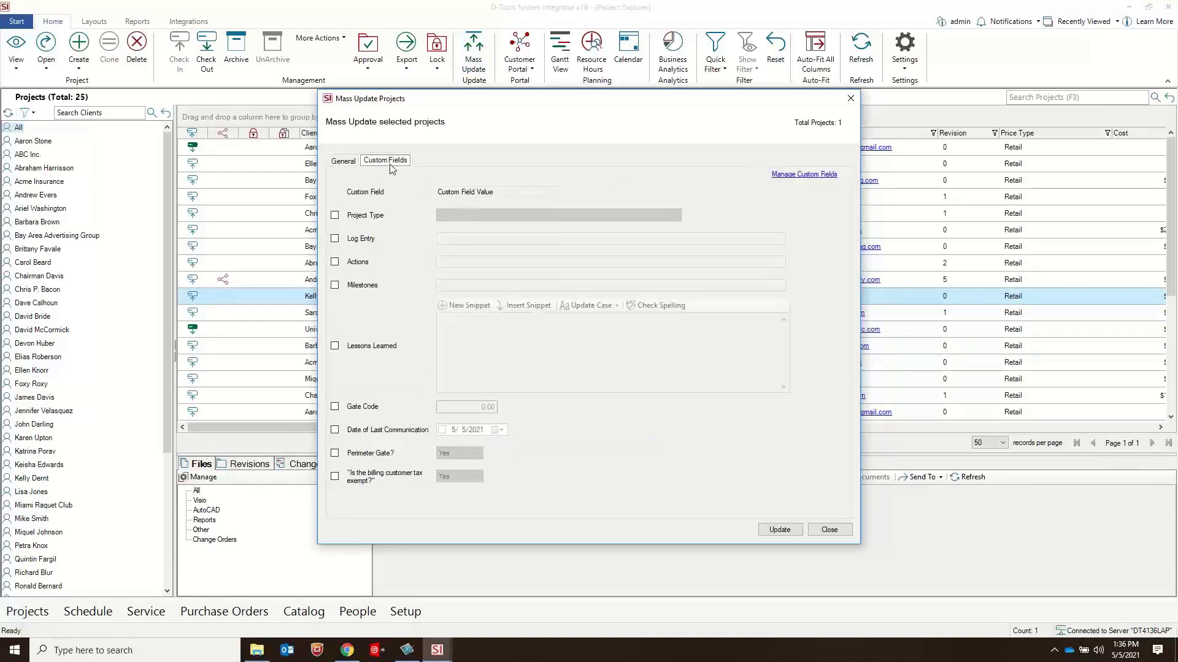
{"action": "left_click", "coordinate": [347, 162]}
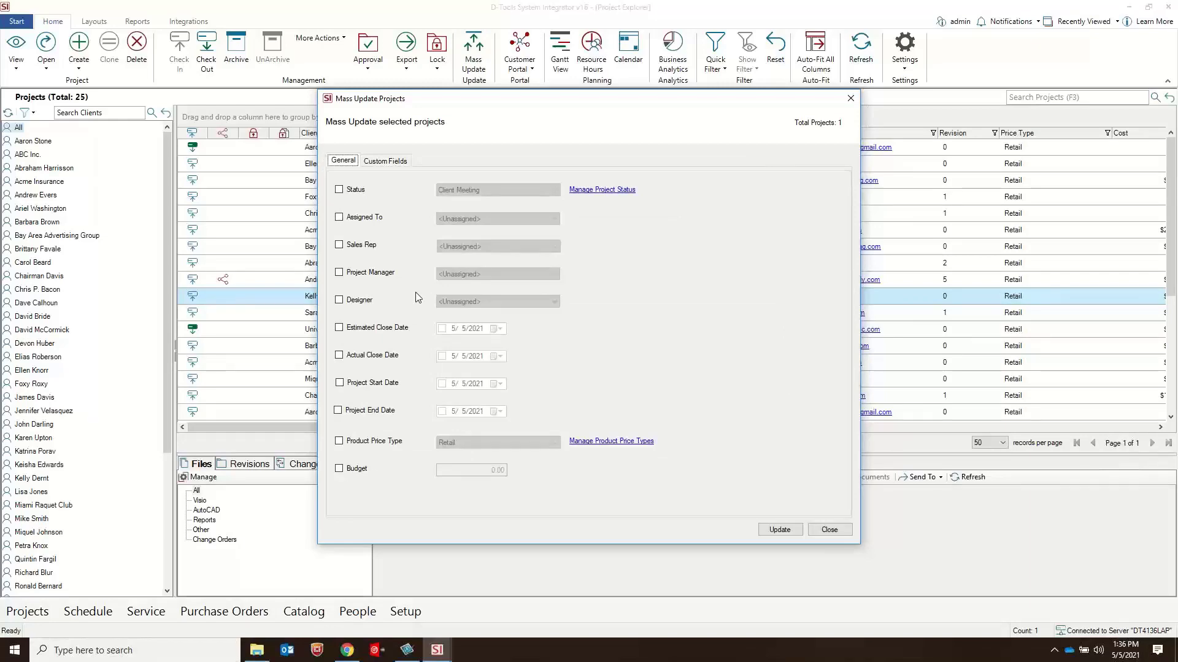
{"action": "left_click", "coordinate": [850, 98]}
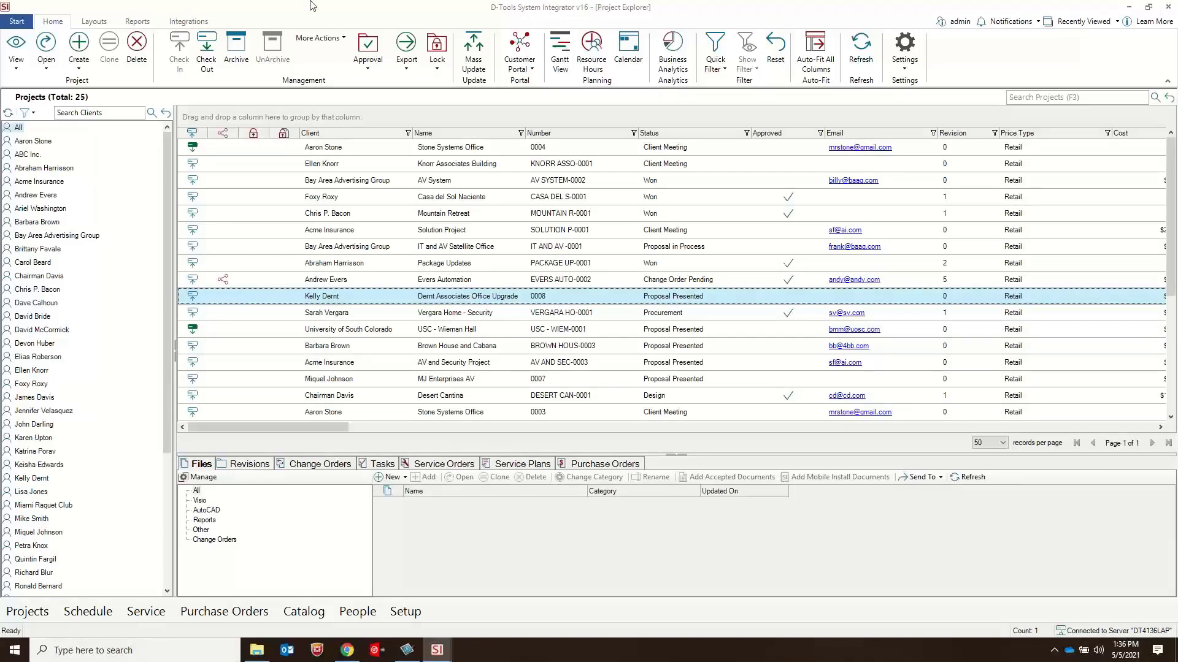
Step: Try assigning a sales rep and a project manager in the New Project Wizard, and cancel the project creation
{"action": "left_click", "coordinate": [51, 72]}
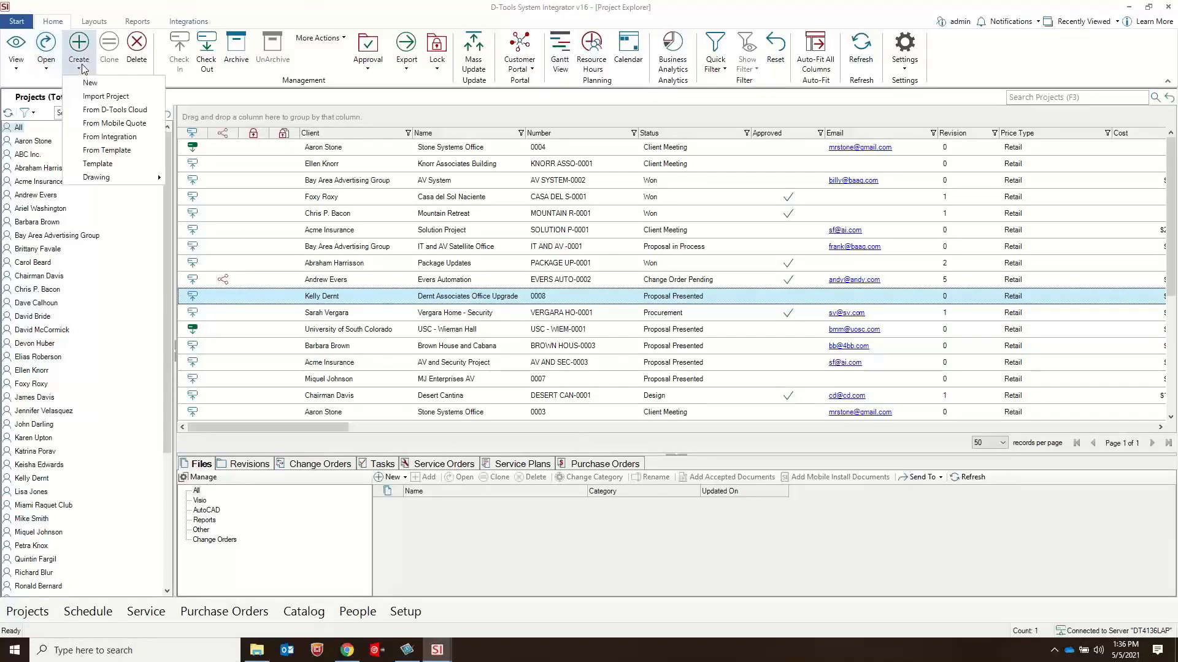
{"action": "left_click", "coordinate": [98, 83]}
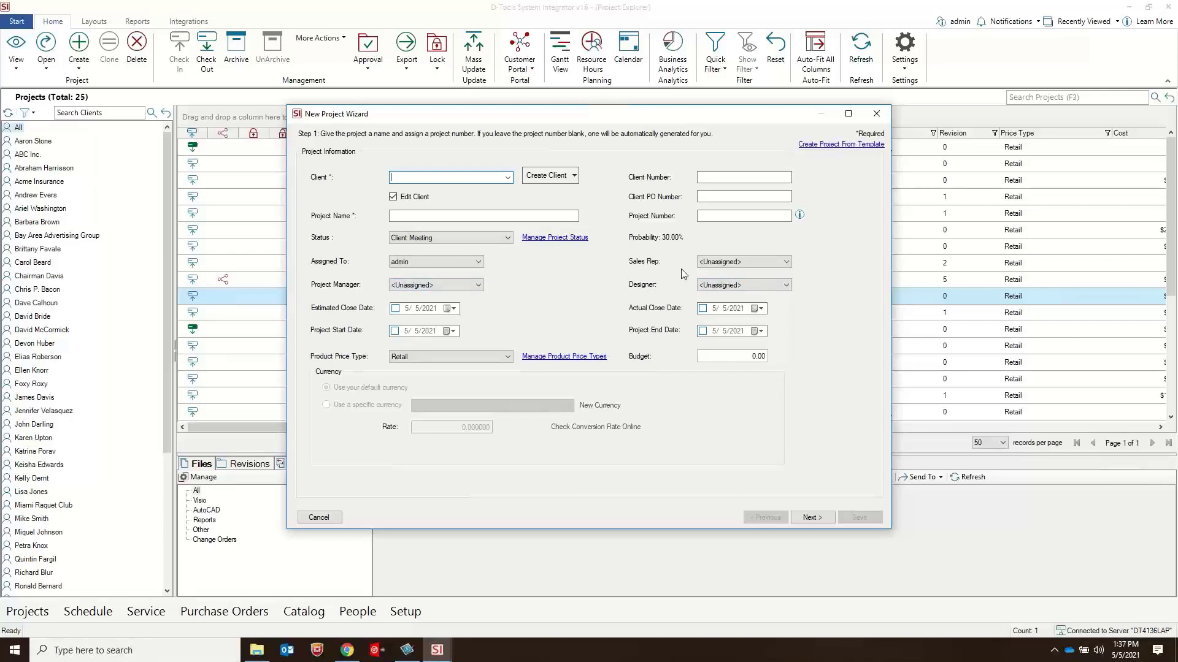
{"action": "left_click", "coordinate": [736, 262]}
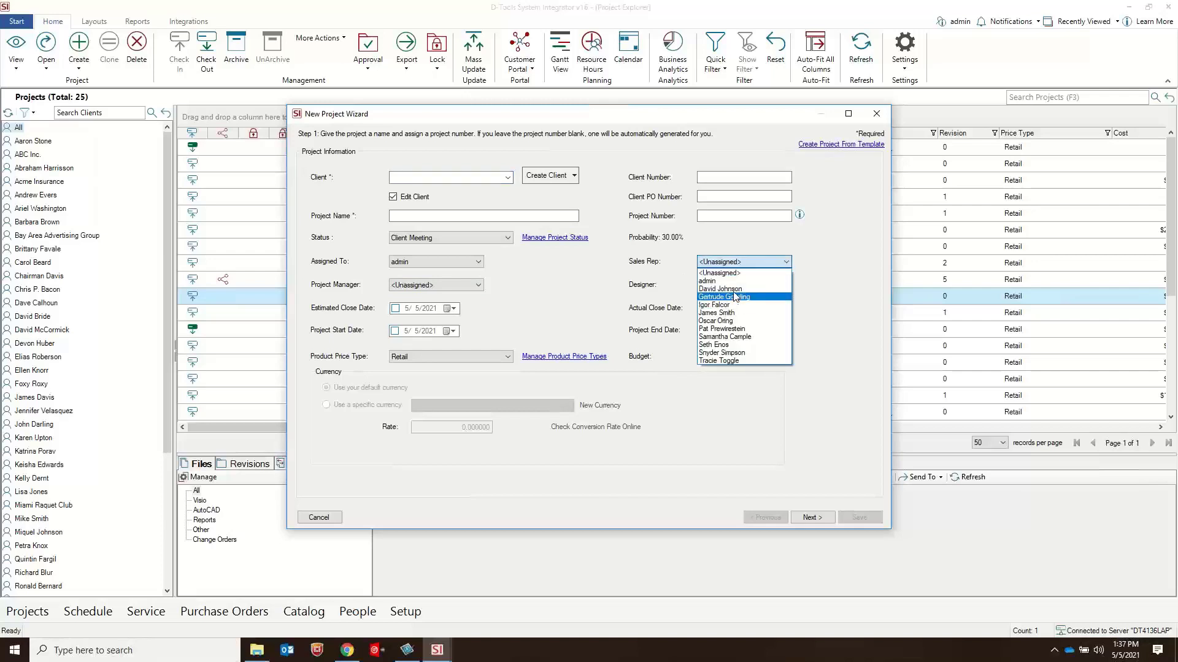
{"action": "left_click", "coordinate": [734, 291]}
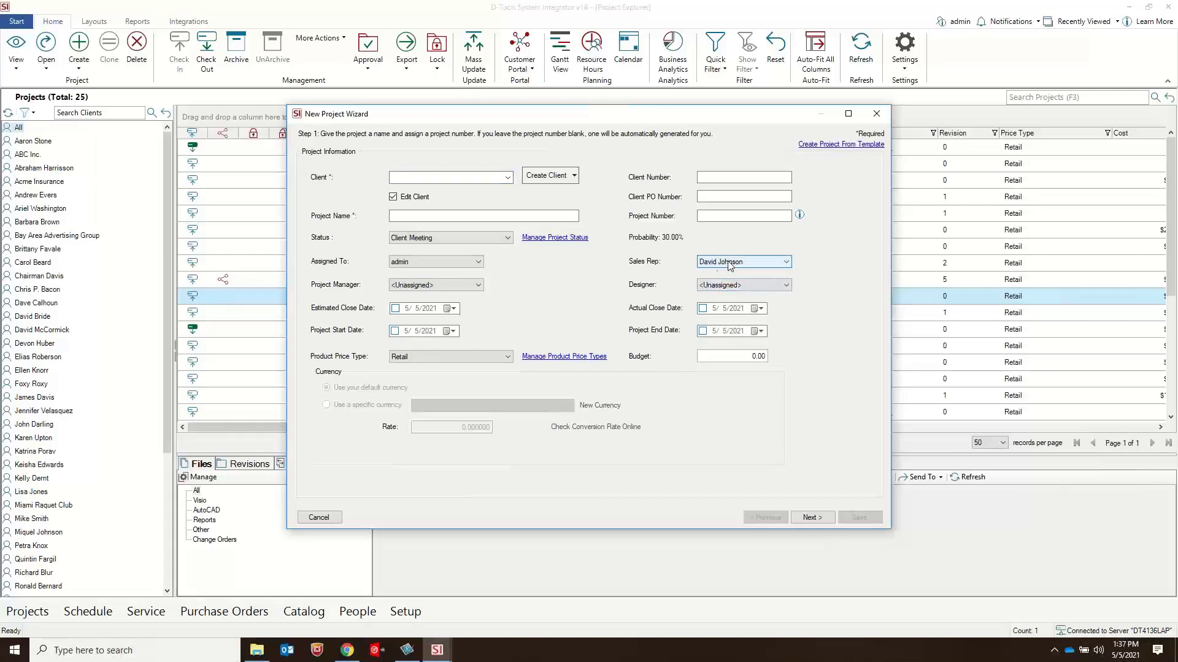
{"action": "left_click", "coordinate": [444, 286]}
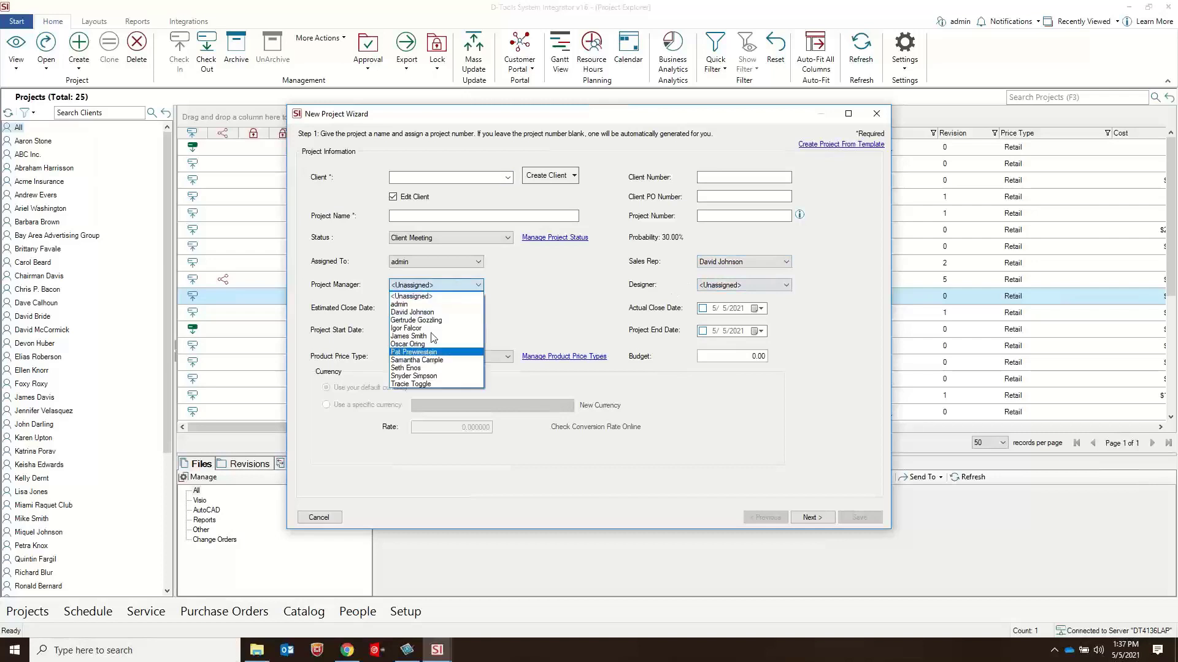
{"action": "left_click", "coordinate": [430, 336]}
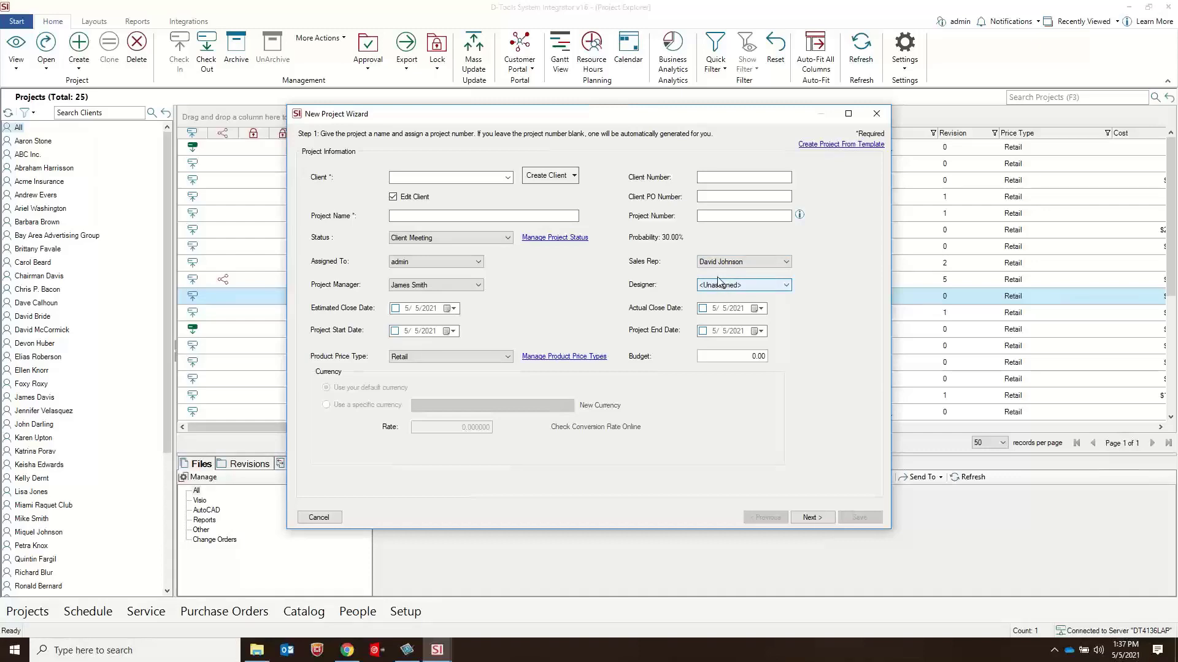
{"action": "left_click", "coordinate": [876, 113]}
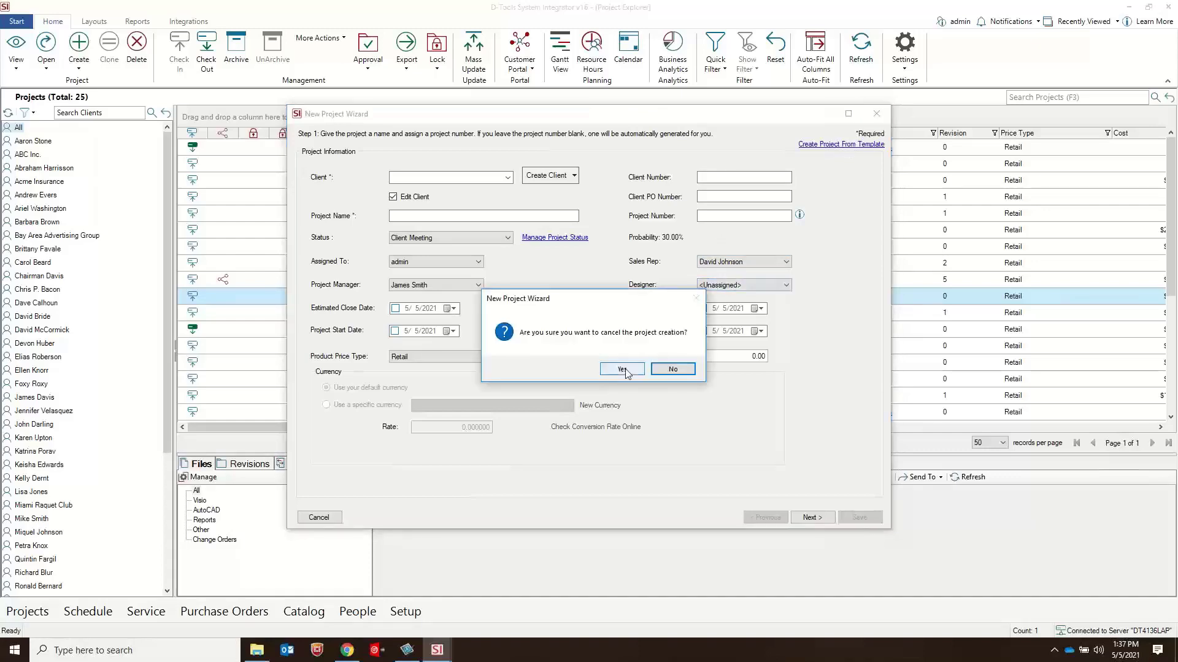
{"action": "left_click", "coordinate": [635, 372]}
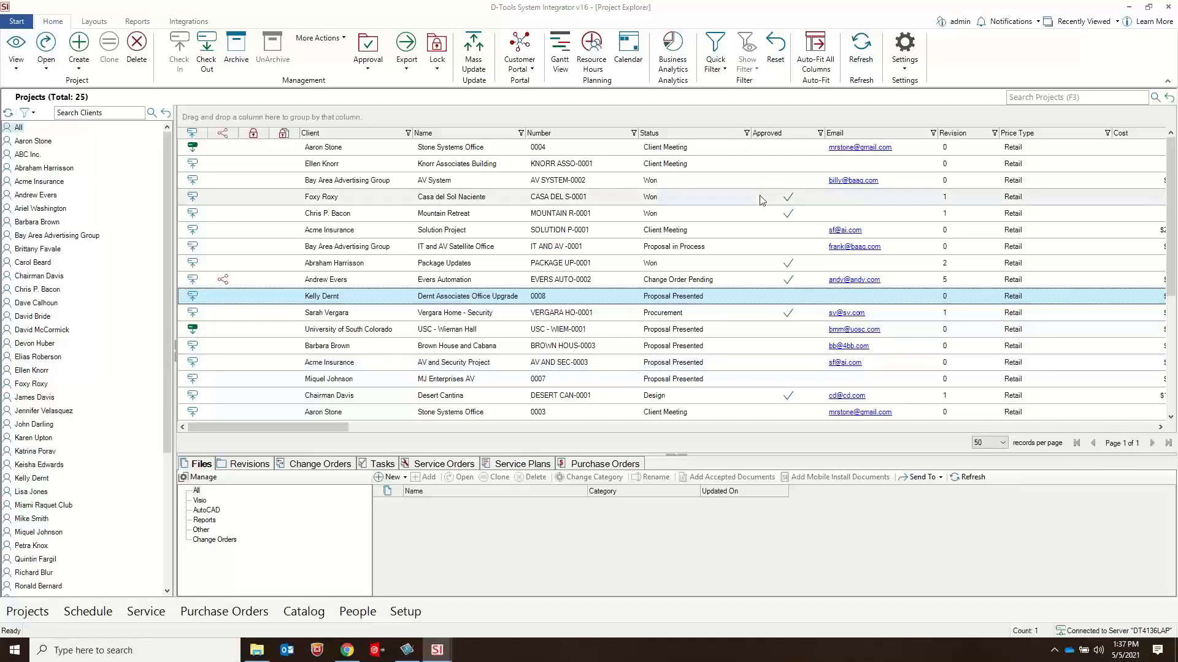
Step: In the project rules, try enabling automatic revisions on check-in for the Design and Procurement statuses, and clear both again
{"action": "left_click", "coordinate": [904, 49]}
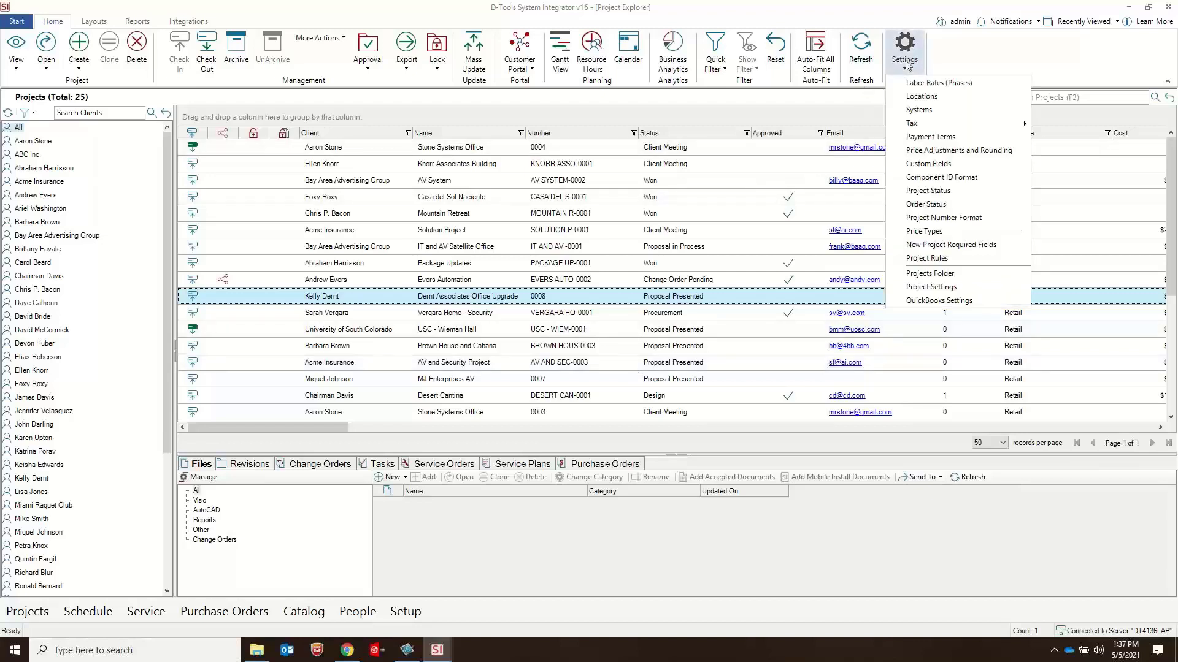
{"action": "left_click", "coordinate": [940, 259]}
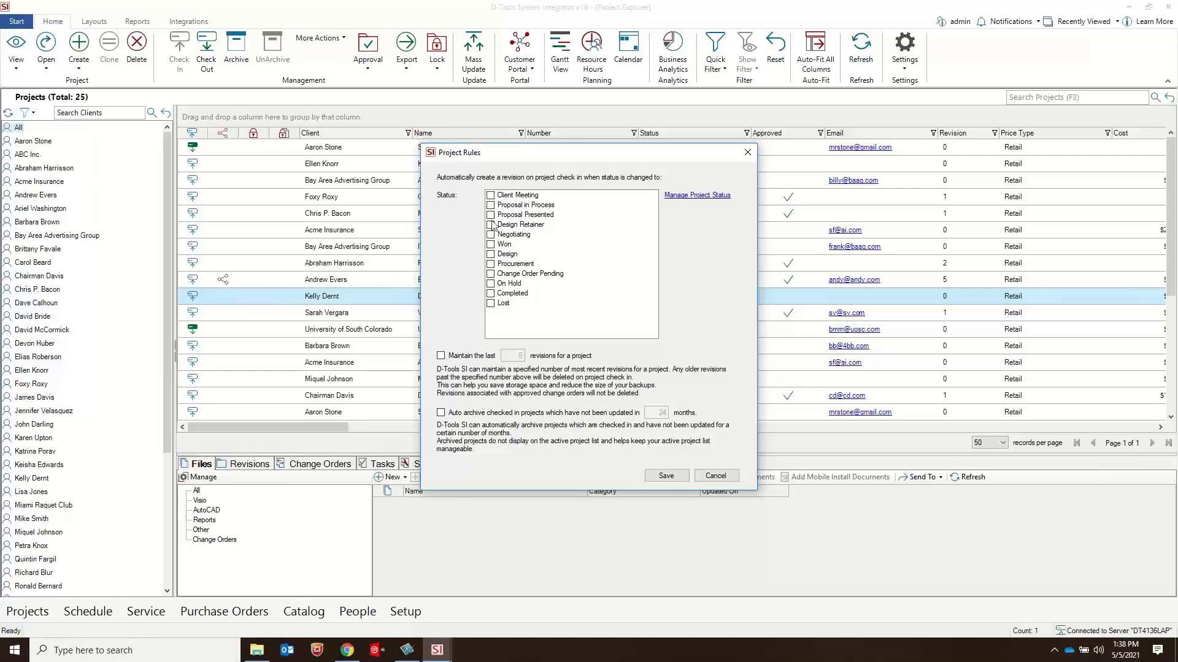
{"action": "left_click", "coordinate": [490, 254]}
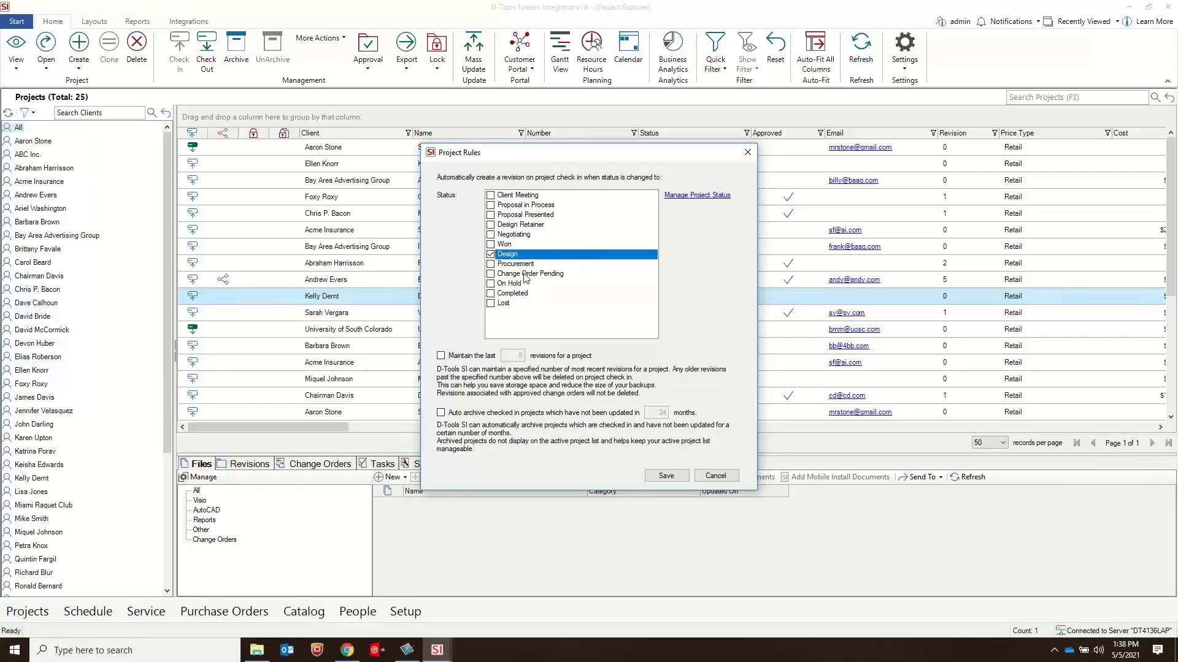
{"action": "left_click", "coordinate": [490, 264]}
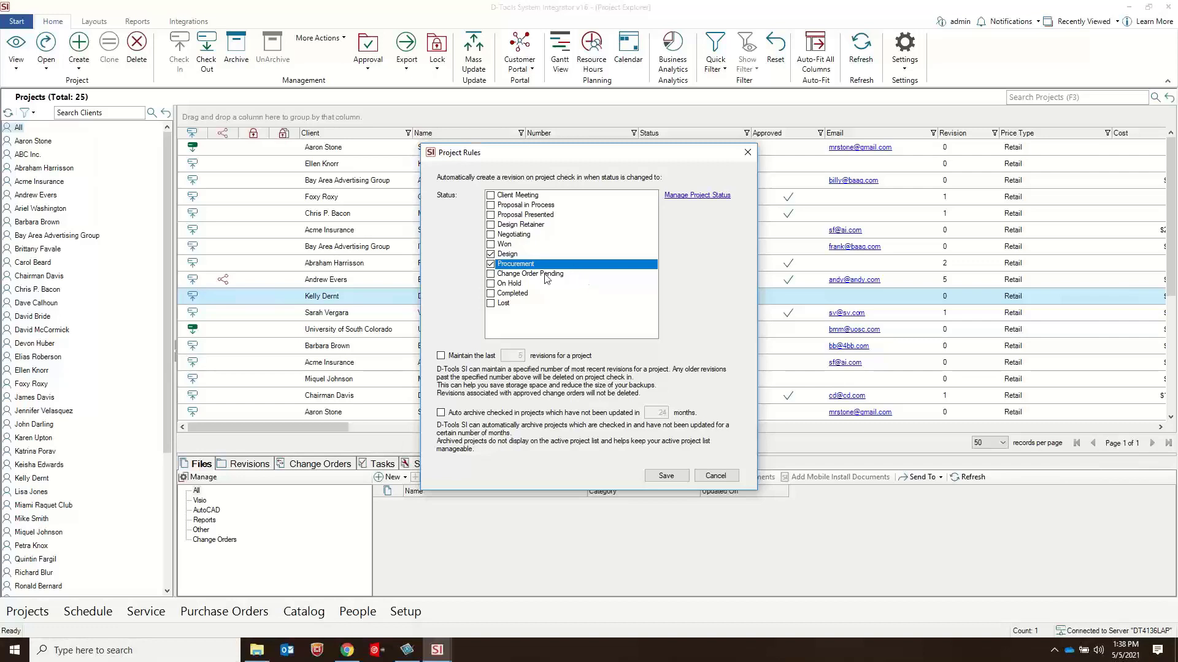
{"action": "left_click", "coordinate": [490, 265]}
{"action": "left_click", "coordinate": [490, 255]}
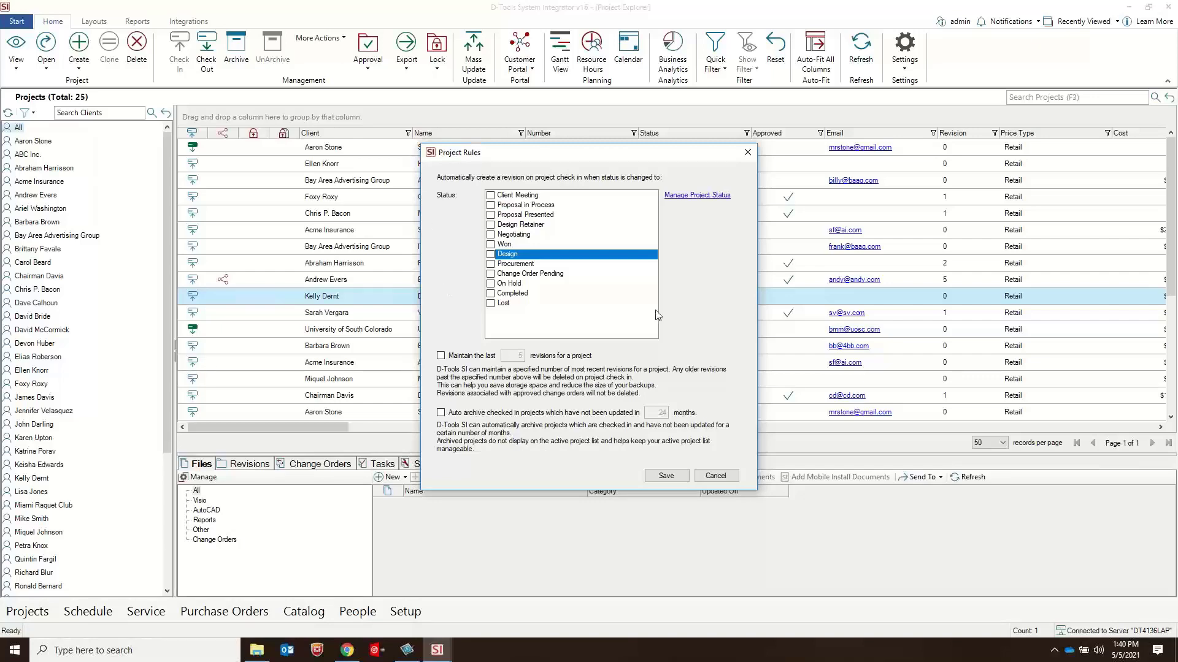
Step: Close the project rules and show the change orders of the selected office upgrade project
{"action": "left_click", "coordinate": [746, 153]}
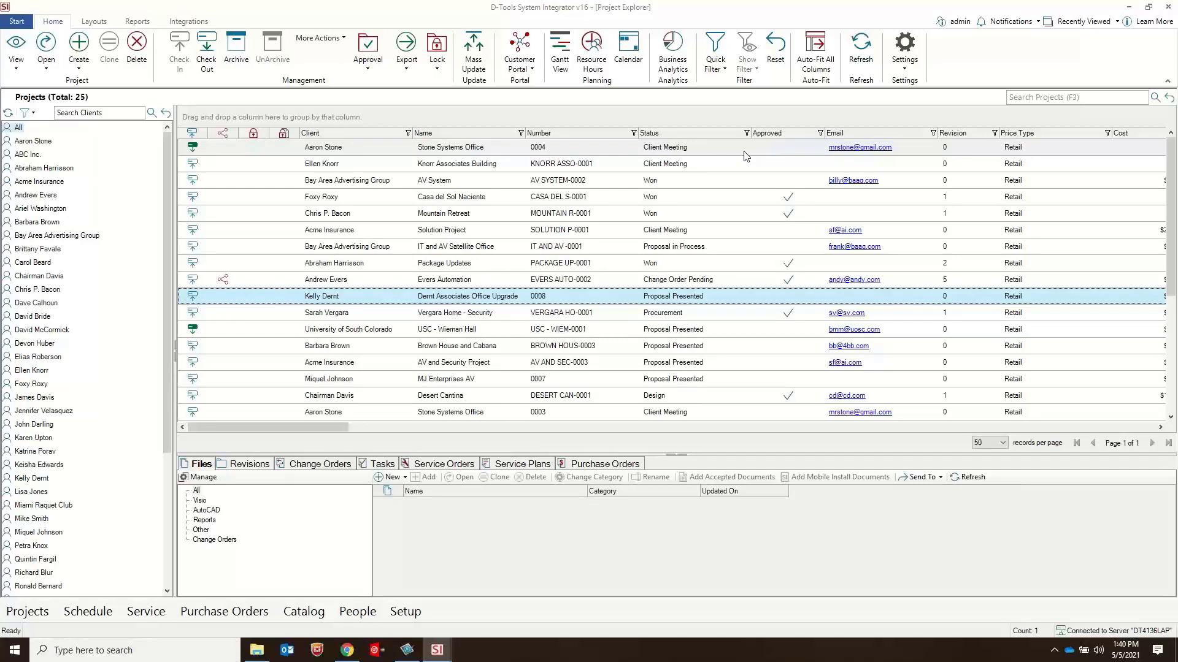
{"action": "left_click", "coordinate": [323, 465]}
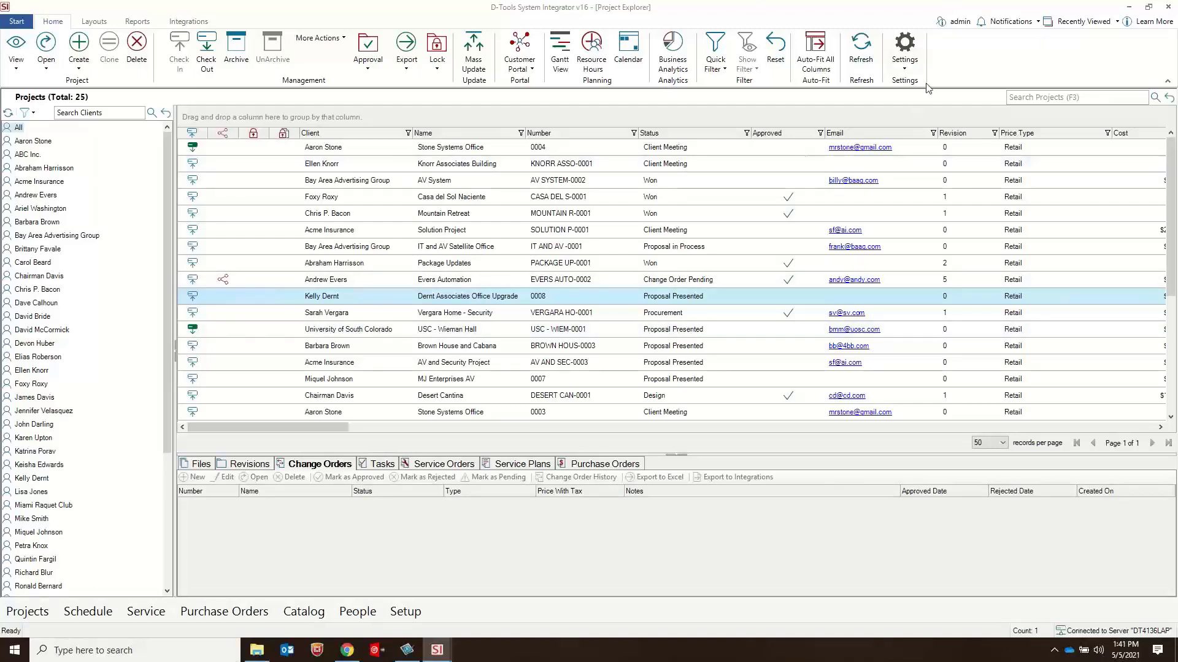
Step: In the project number format, try enabling separate numbering for external and internal change orders, and cancel
{"action": "left_click", "coordinate": [904, 51]}
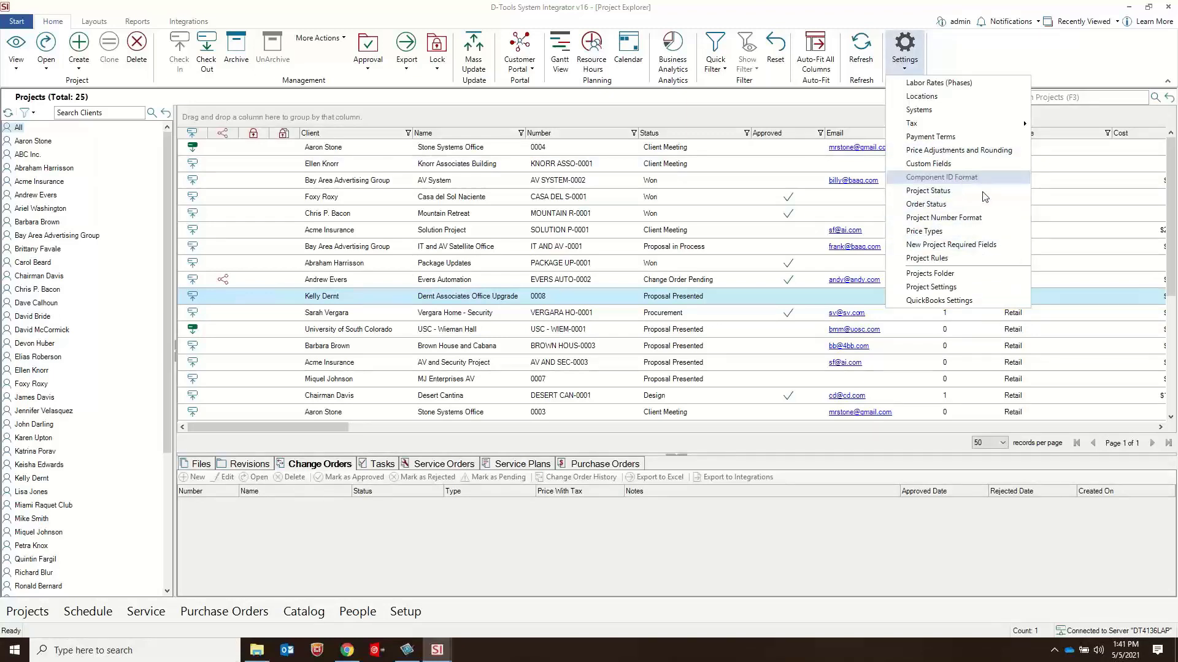
{"action": "left_click", "coordinate": [958, 219]}
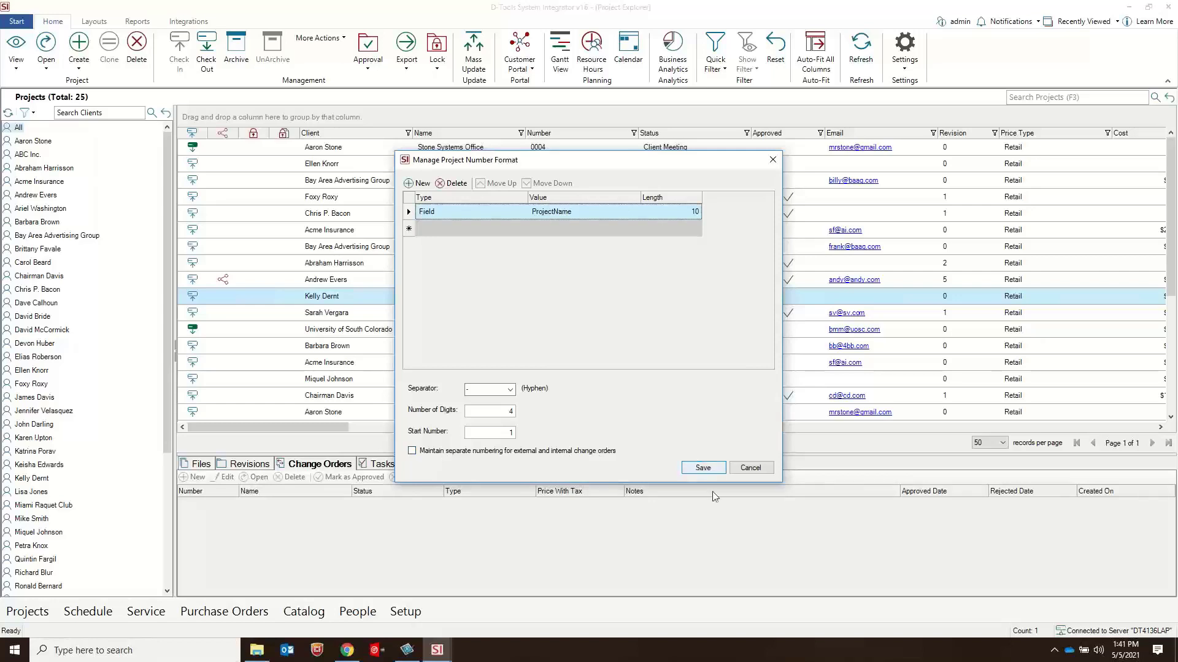
{"action": "left_click", "coordinate": [437, 452]}
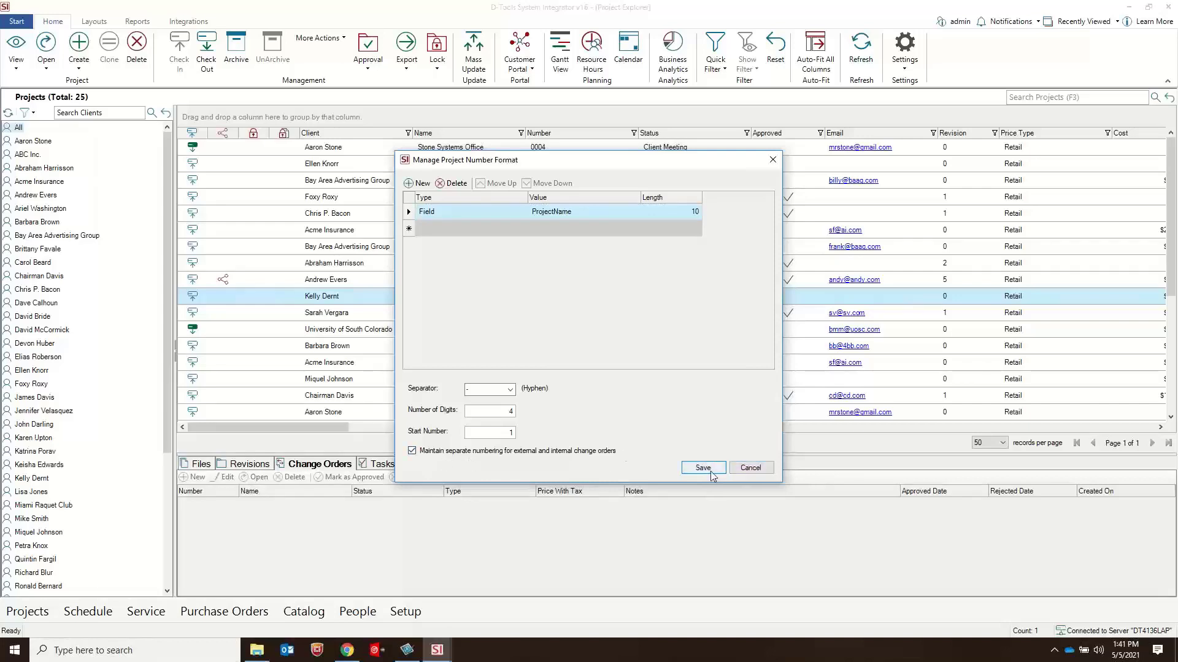
{"action": "left_click", "coordinate": [747, 470]}
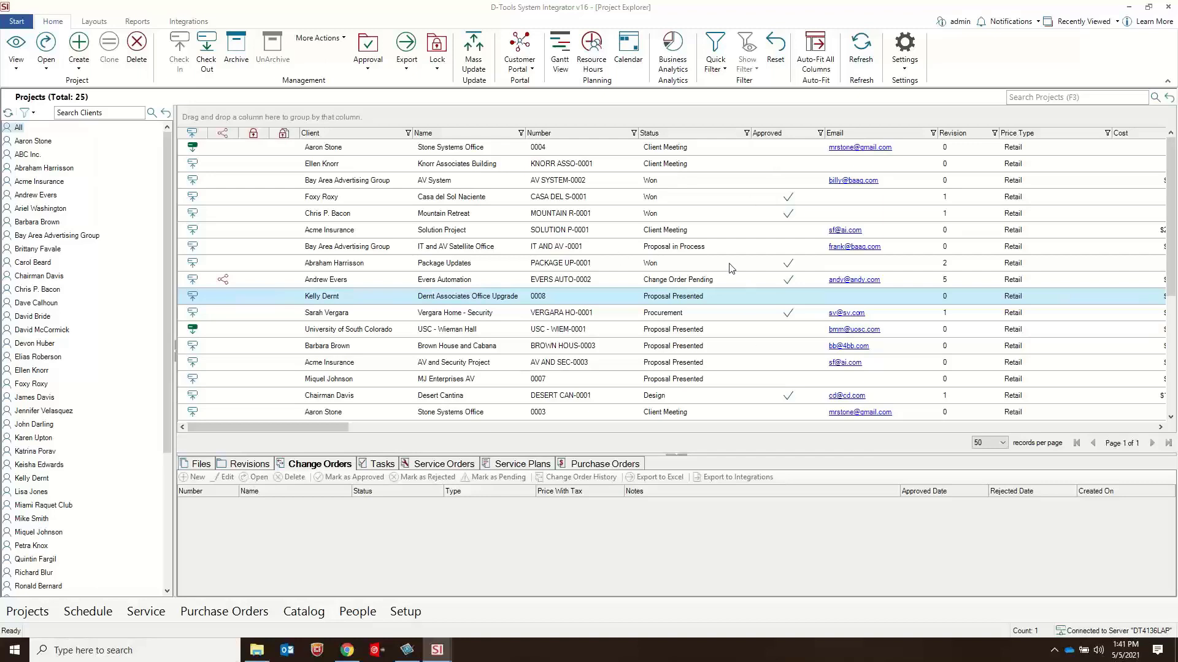
Step: Review the financial, labor, tax, hours and budget columns of the project list and the available layout commands
{"action": "left_click", "coordinate": [315, 431]}
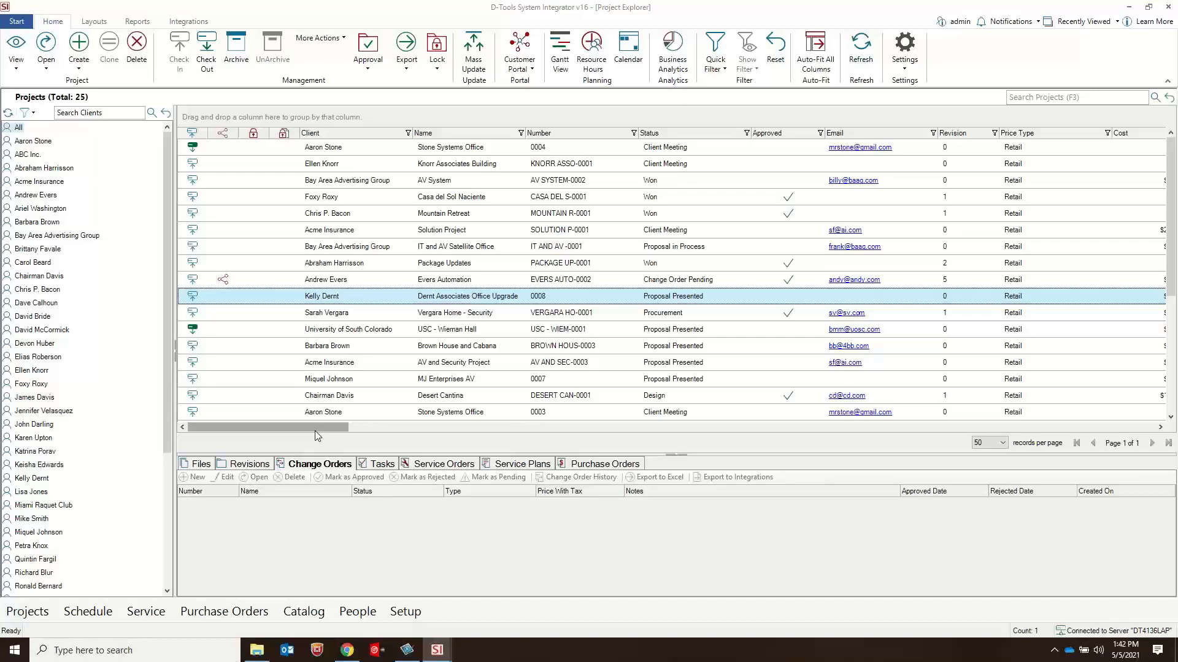
{"action": "left_click_drag", "start_coordinate": [315, 431], "coordinate": [605, 412]}
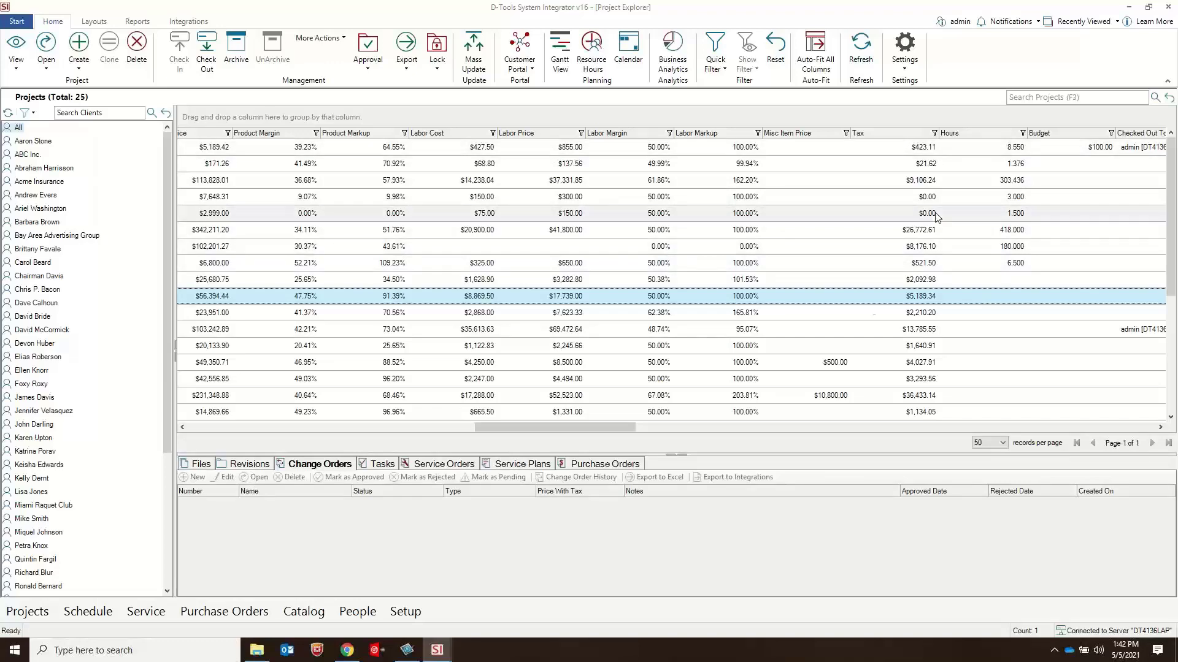
{"action": "left_click_drag", "start_coordinate": [555, 427], "coordinate": [270, 427]}
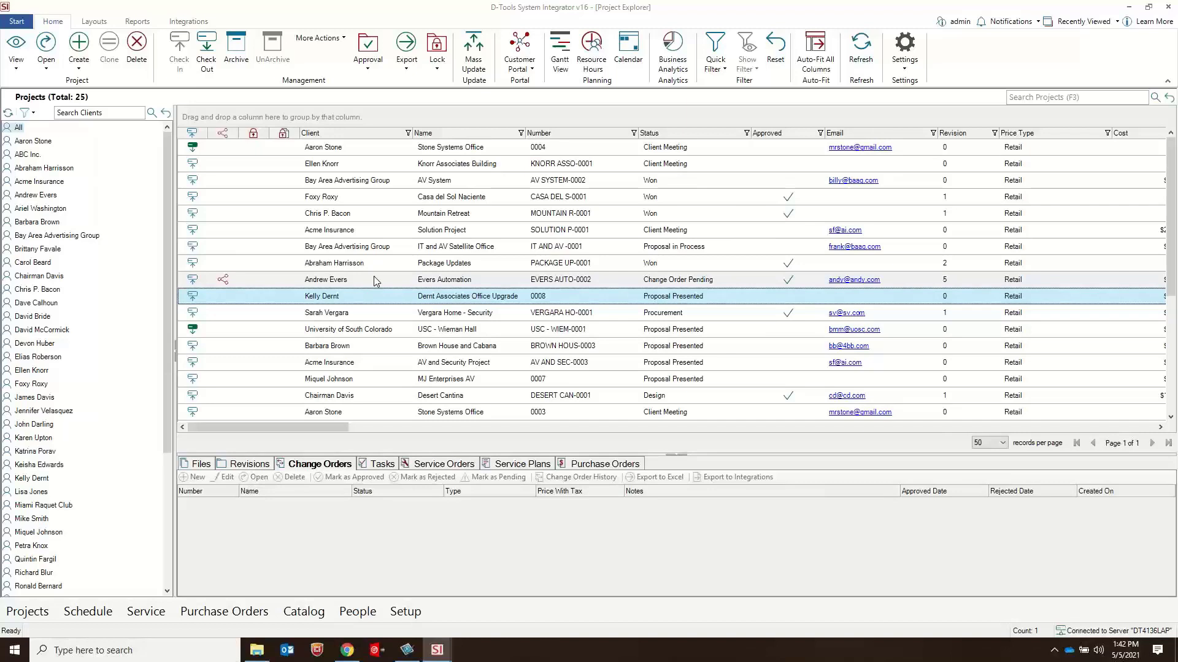
{"action": "left_click", "coordinate": [94, 21]}
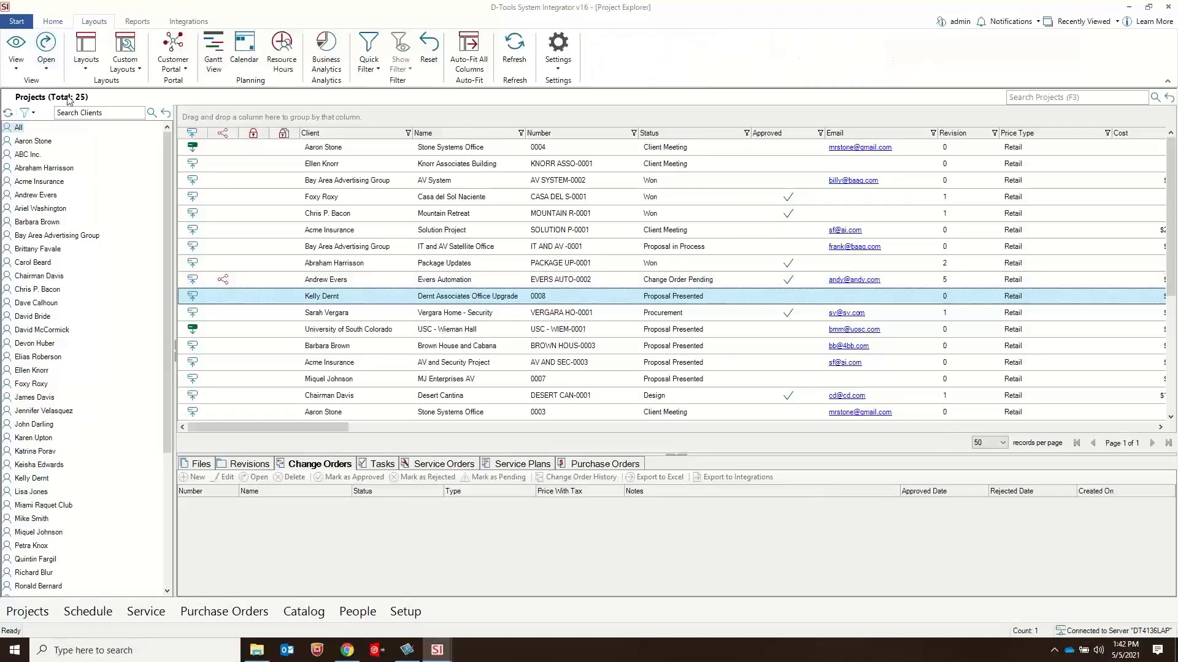
{"action": "left_click", "coordinate": [53, 22]}
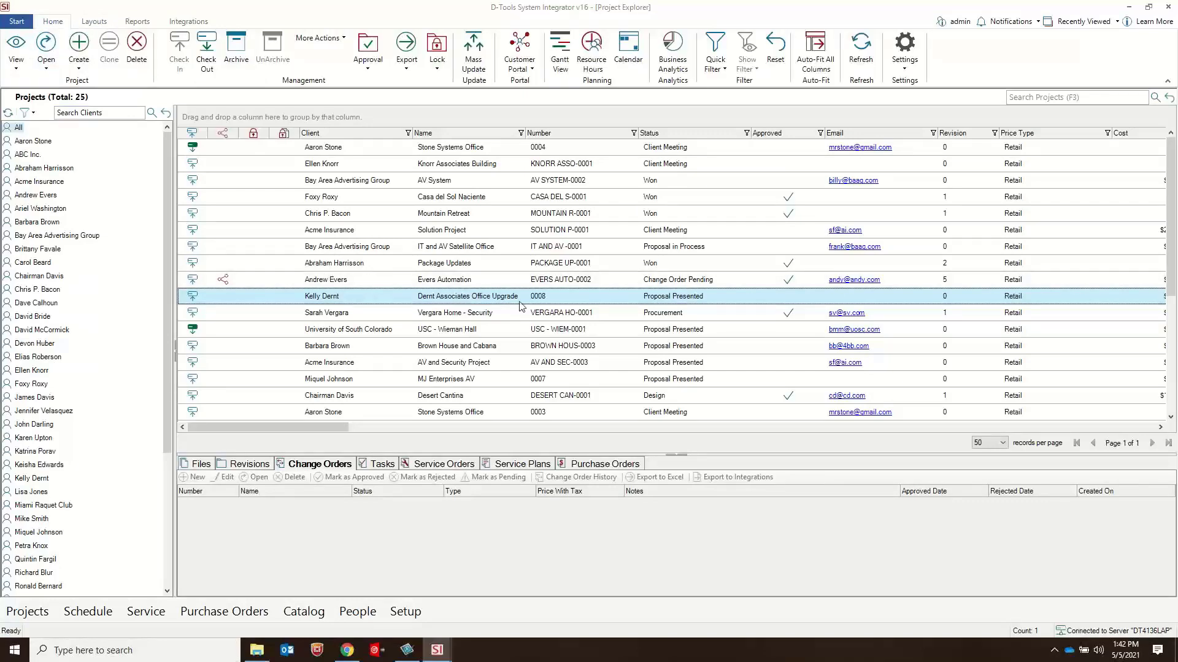
Step: Try checking in the Office Access Control project, review the folder files missing from its file list, and cancel the check-in
{"action": "scroll", "coordinate": [522, 312], "scroll_direction": "down", "scroll_amount": 3}
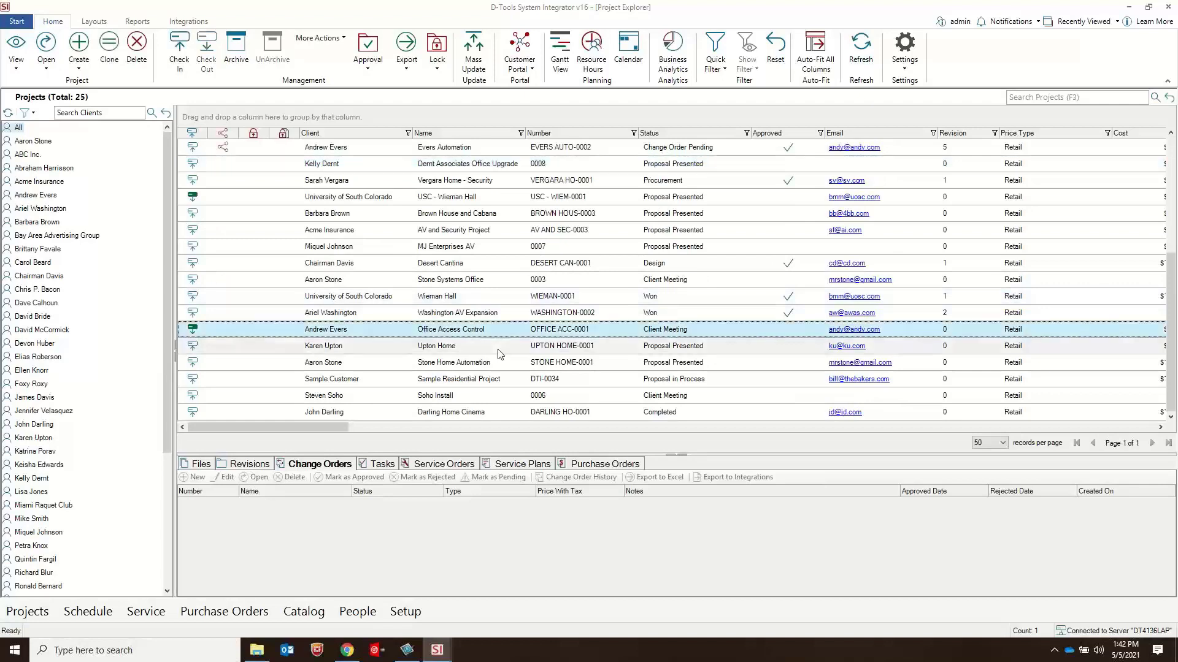
{"action": "left_click", "coordinate": [497, 331]}
{"action": "left_click", "coordinate": [201, 465]}
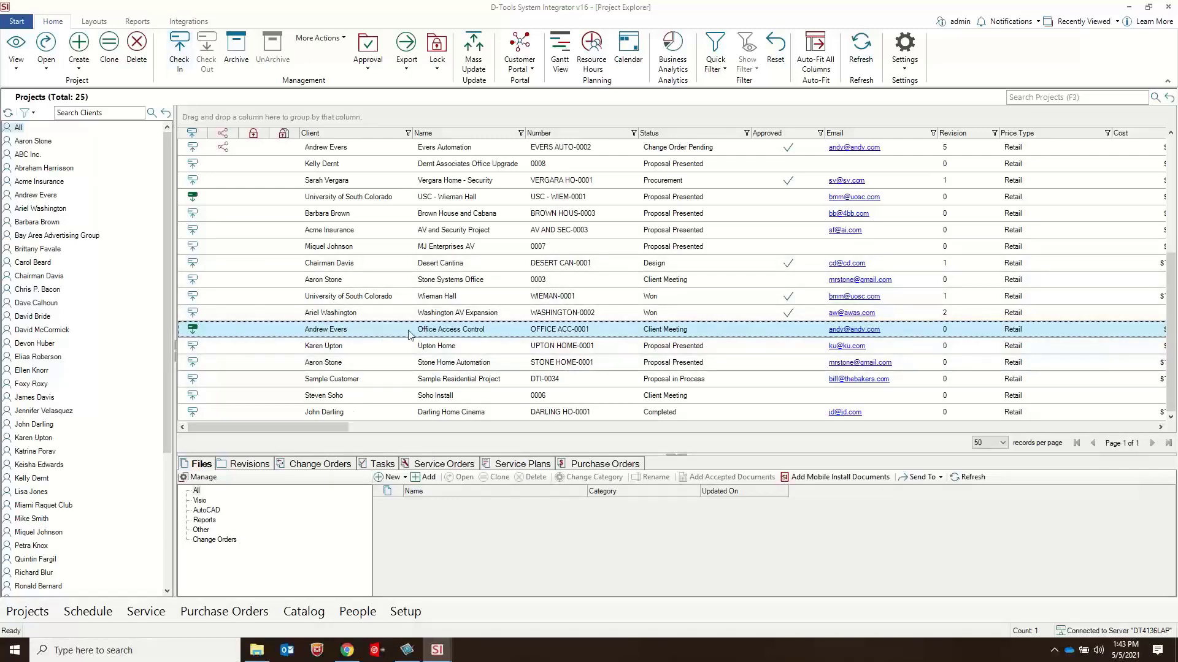
{"action": "left_click", "coordinate": [179, 50]}
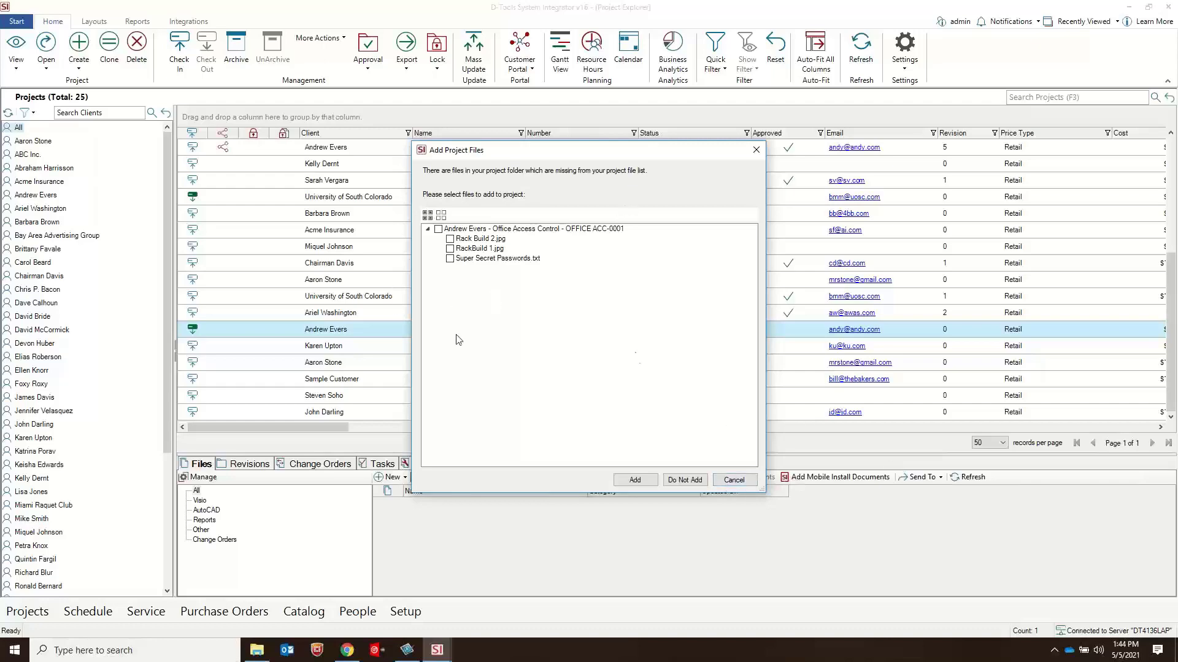
{"action": "key", "text": "Escape"}
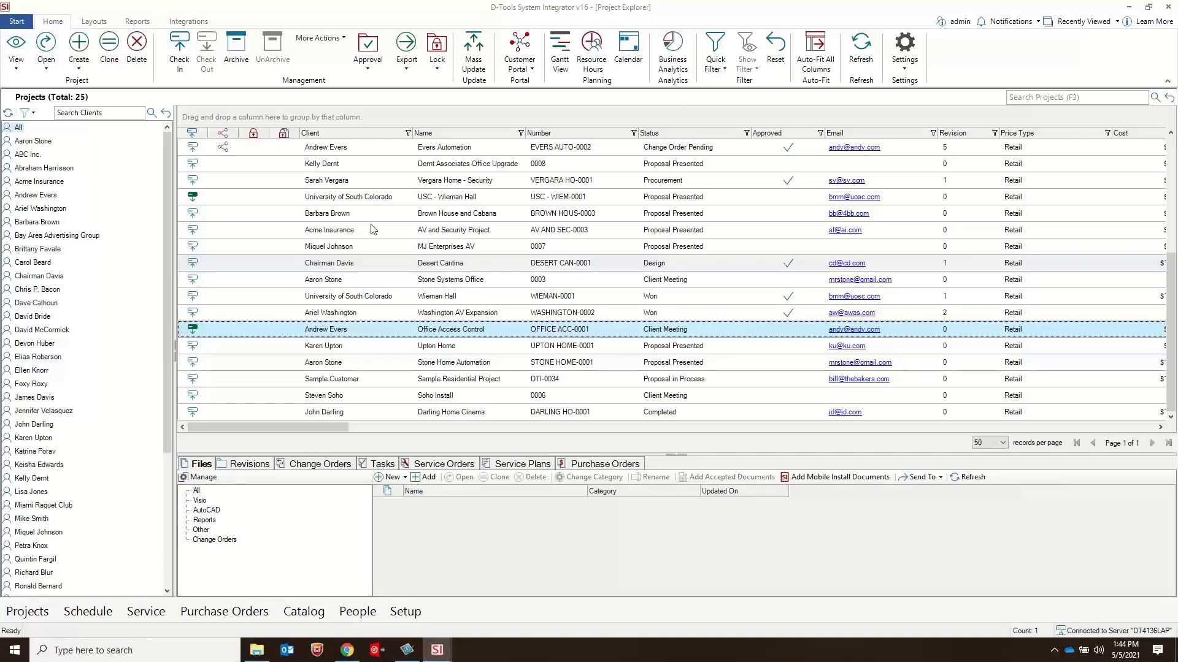
Step: Switch to the Project Editor for USC - Wieman Hall and show its Item Summary
{"action": "left_click", "coordinate": [437, 652]}
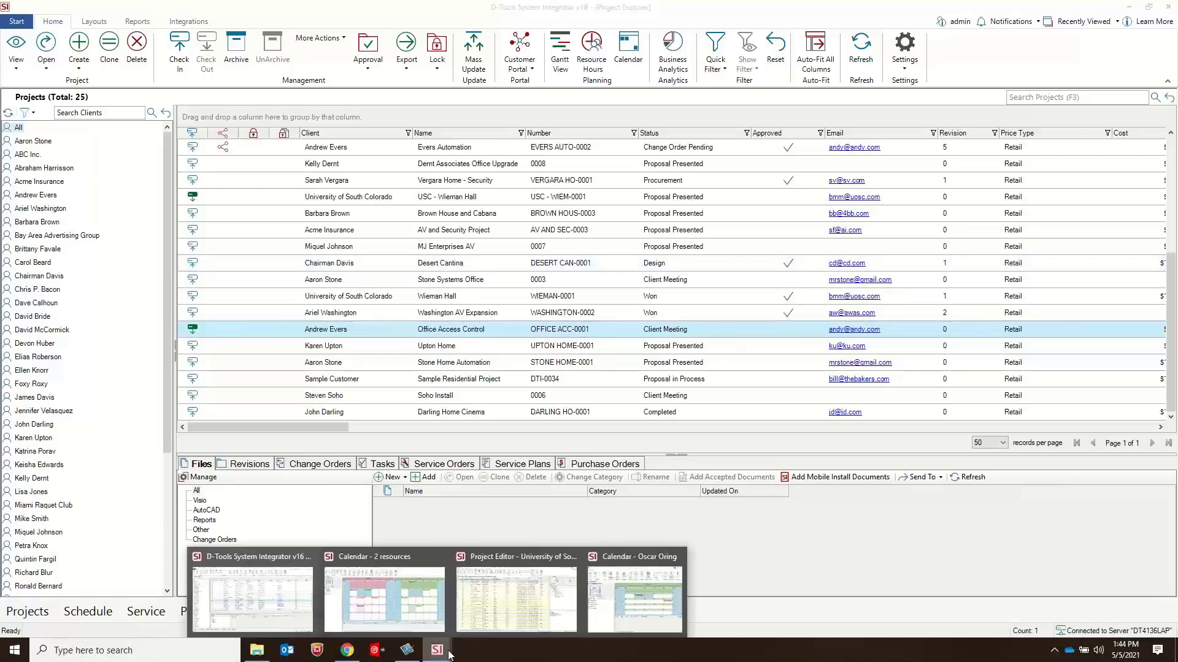
{"action": "left_click", "coordinate": [531, 594]}
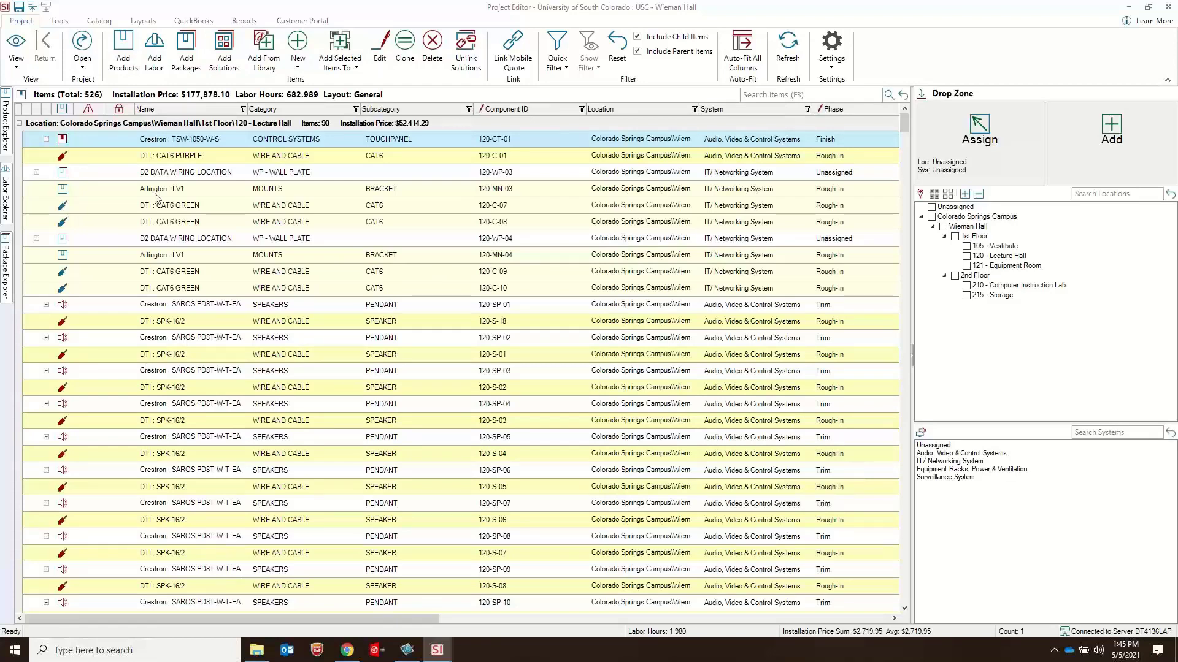
{"action": "left_click", "coordinate": [16, 69]}
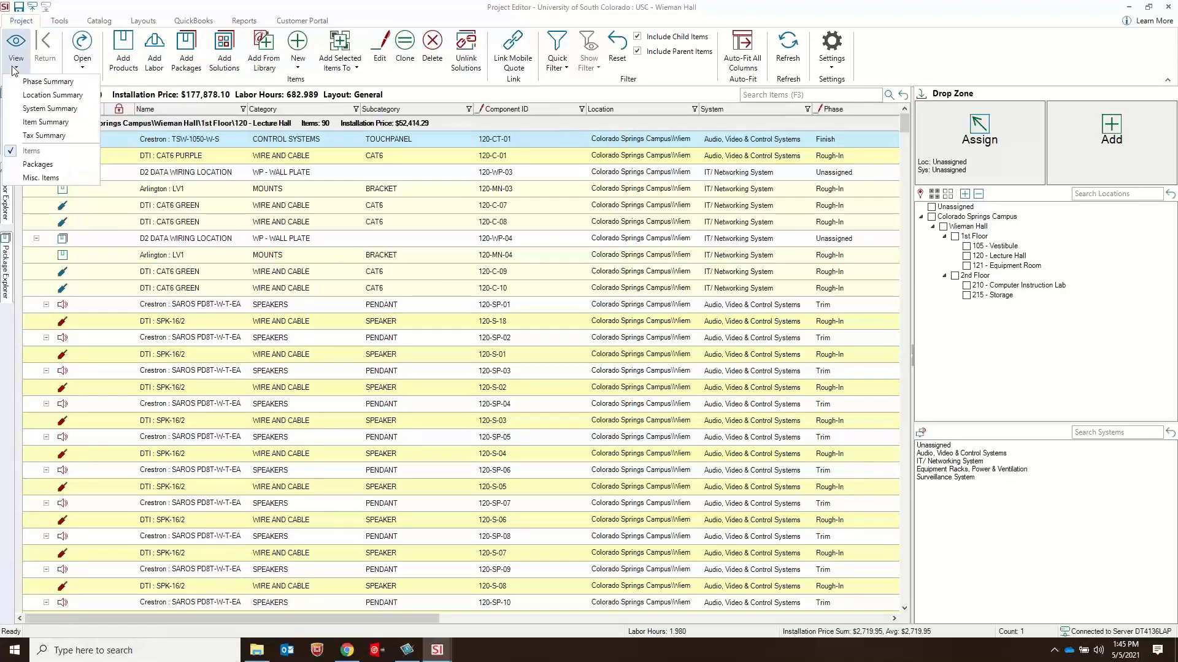
{"action": "left_click", "coordinate": [60, 122]}
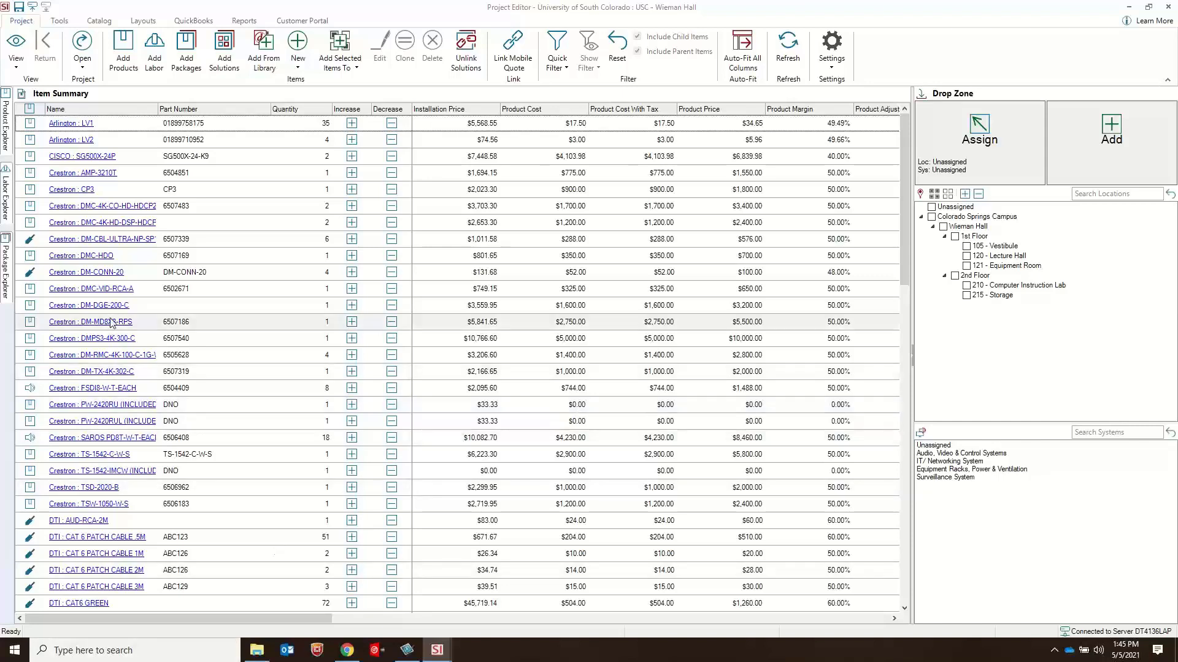
Step: Review the CSV, Excel and PDF export options for the Item Summary without exporting anything
{"action": "left_click", "coordinate": [59, 22]}
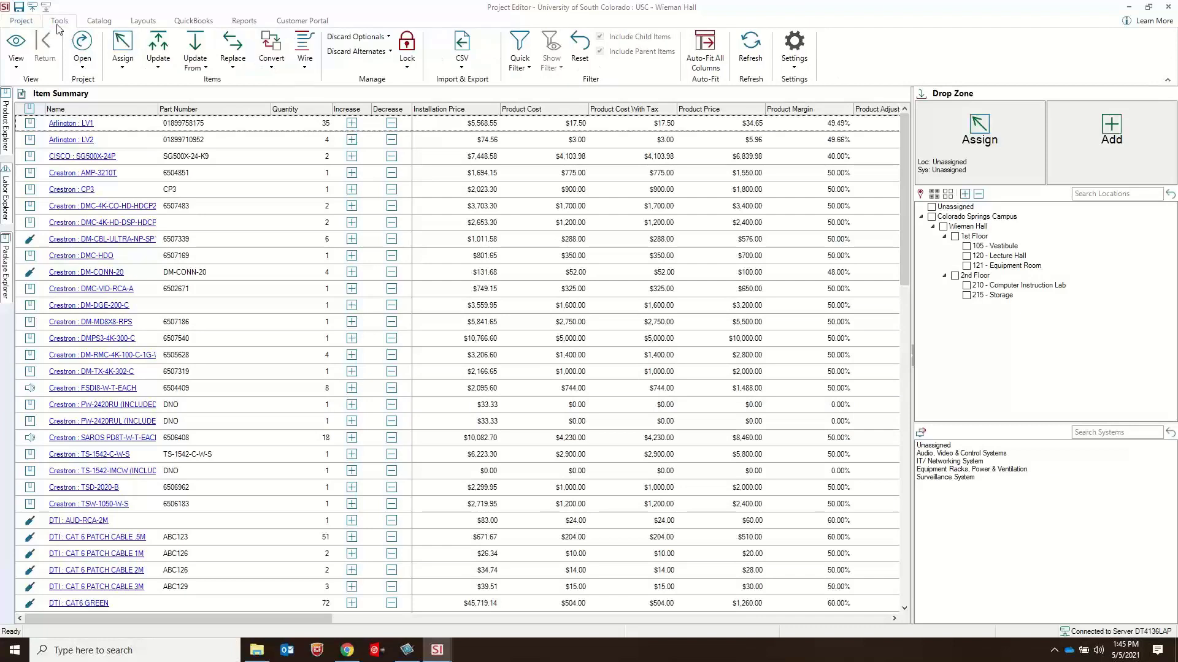
{"action": "left_click", "coordinate": [466, 67]}
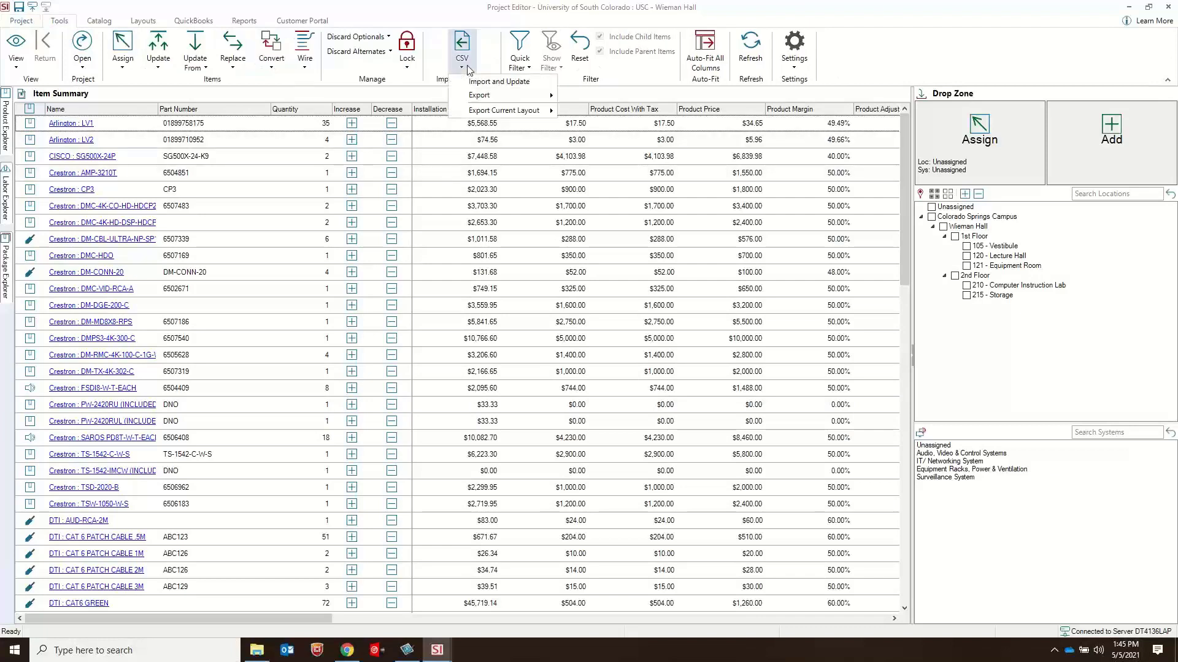
{"action": "mouse_move", "coordinate": [503, 98]}
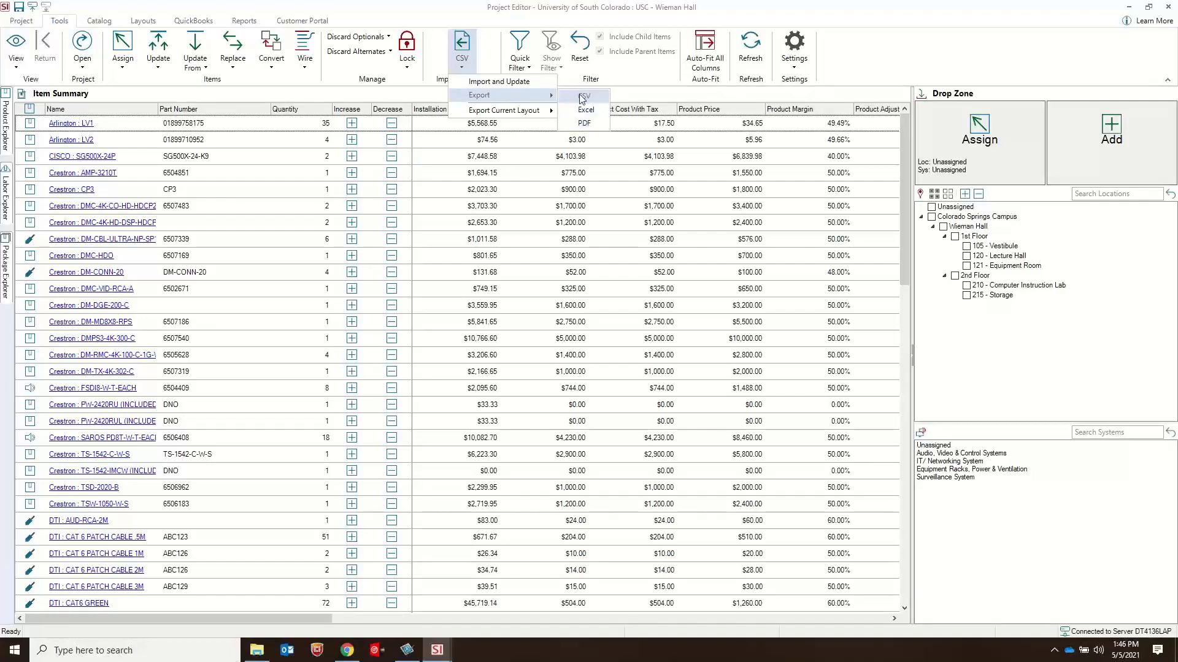
{"action": "left_click", "coordinate": [407, 41]}
{"action": "left_click_drag", "start_coordinate": [409, 6], "coordinate": [383, 98]}
{"action": "left_click", "coordinate": [665, 95]}
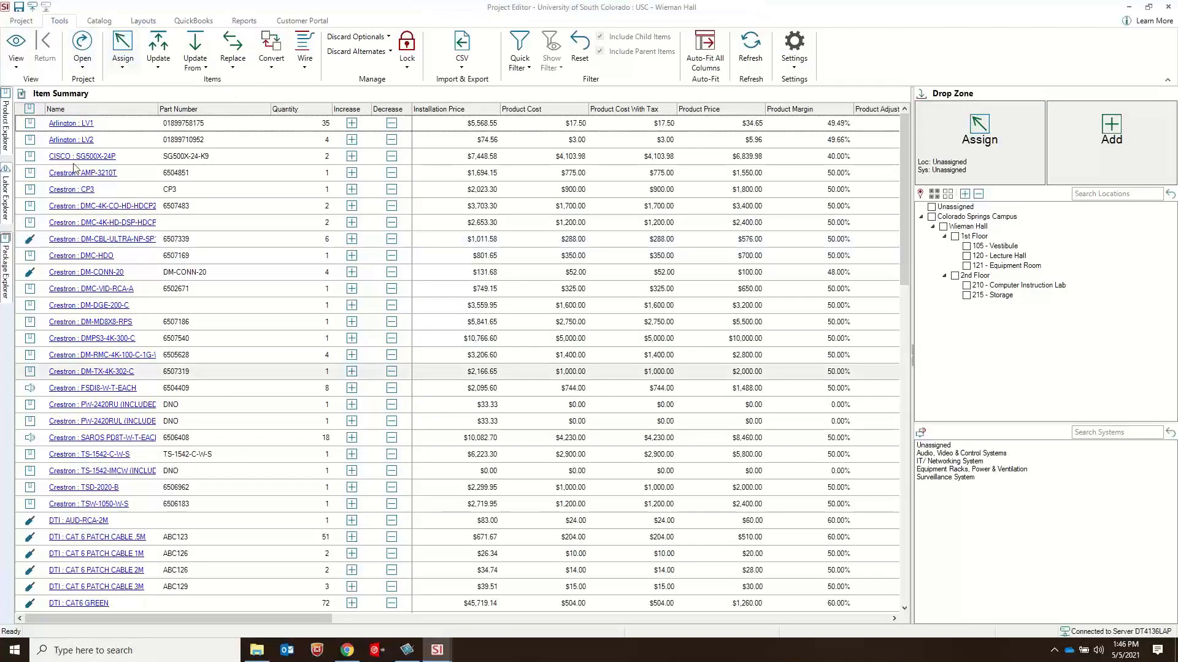
Step: Review the location and system grouping options for the Item Summary, keeping the grouping at None
{"action": "left_click", "coordinate": [142, 20]}
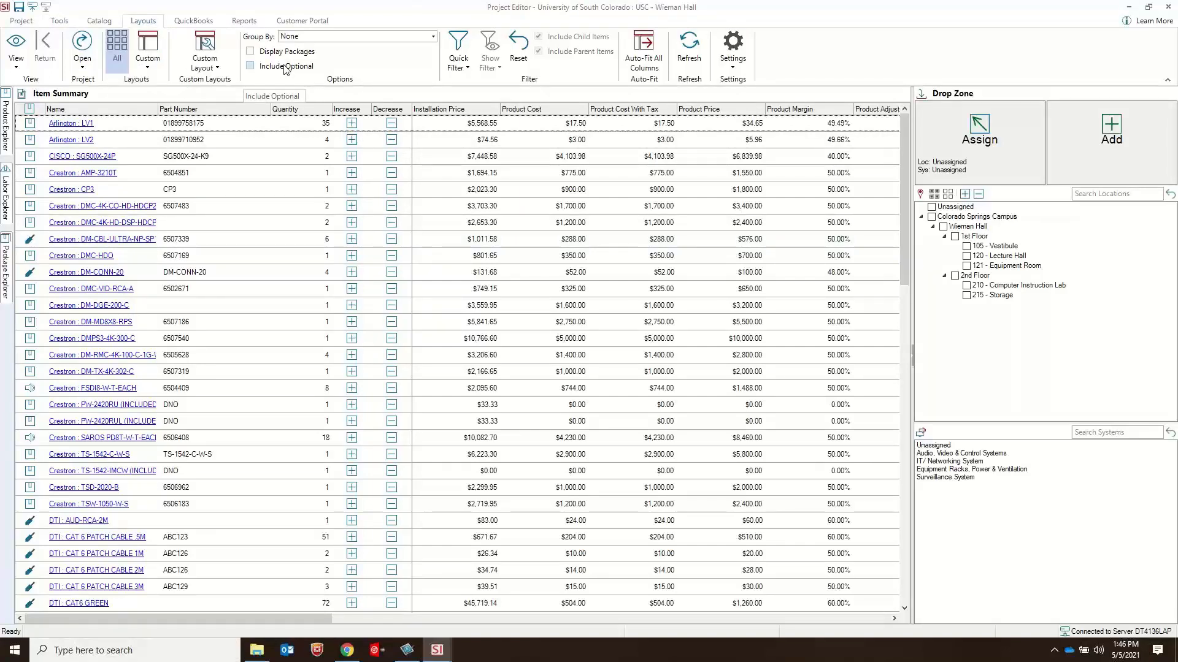
{"action": "left_click", "coordinate": [322, 37]}
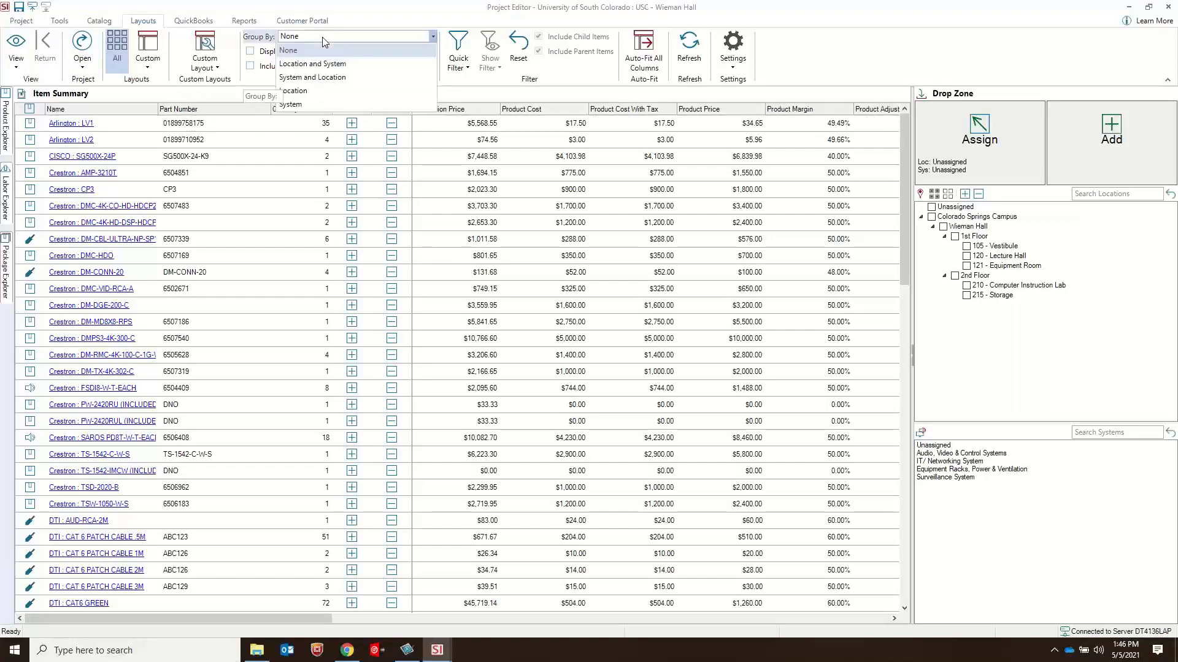
{"action": "left_click", "coordinate": [322, 37]}
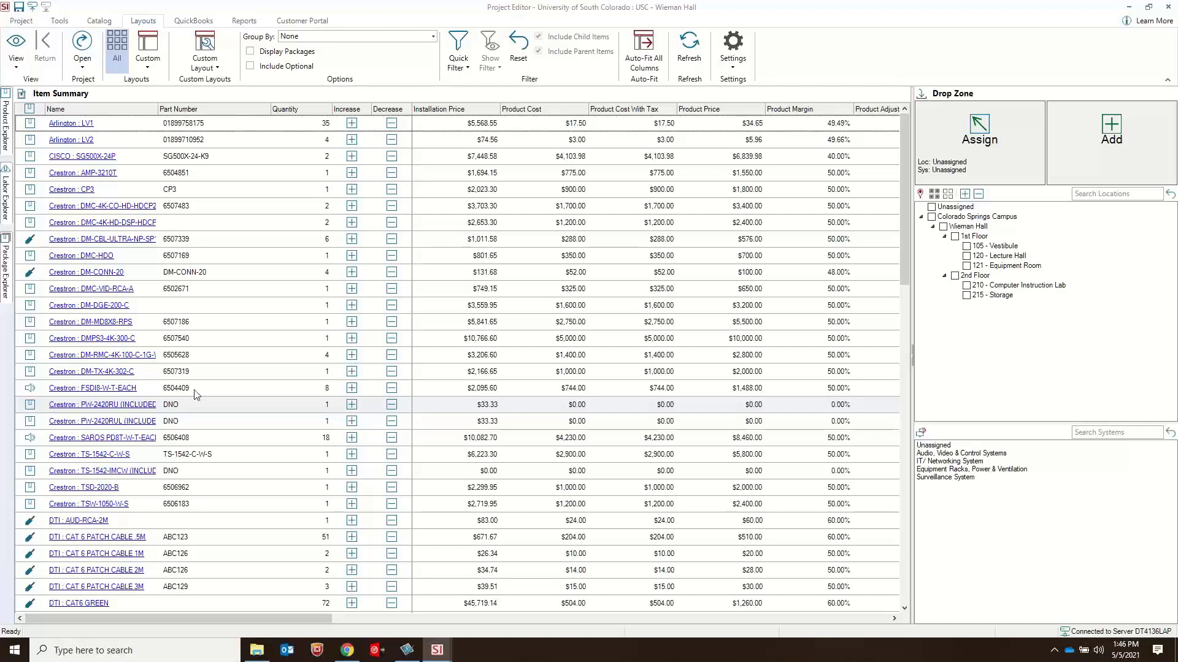
Step: Include optional items in the Item Summary and look through the list down to its grand total
{"action": "left_click", "coordinate": [266, 68]}
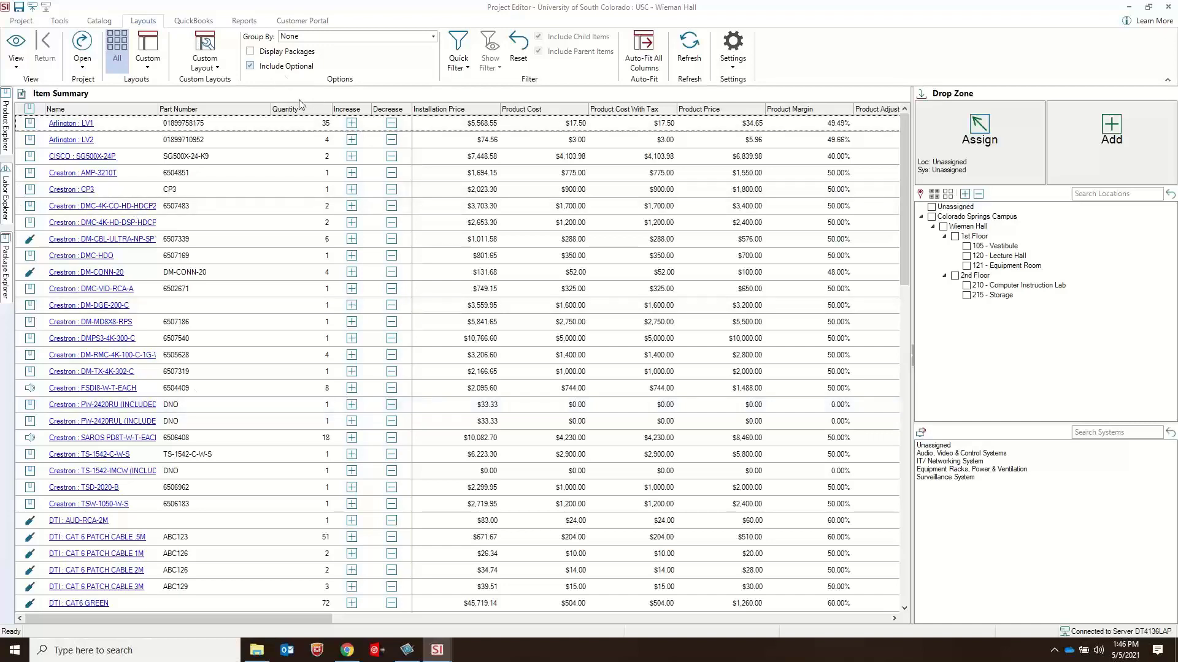
{"action": "scroll", "coordinate": [473, 341], "scroll_direction": "down", "scroll_amount": 9}
{"action": "scroll", "coordinate": [473, 340], "scroll_direction": "down", "scroll_amount": 3}
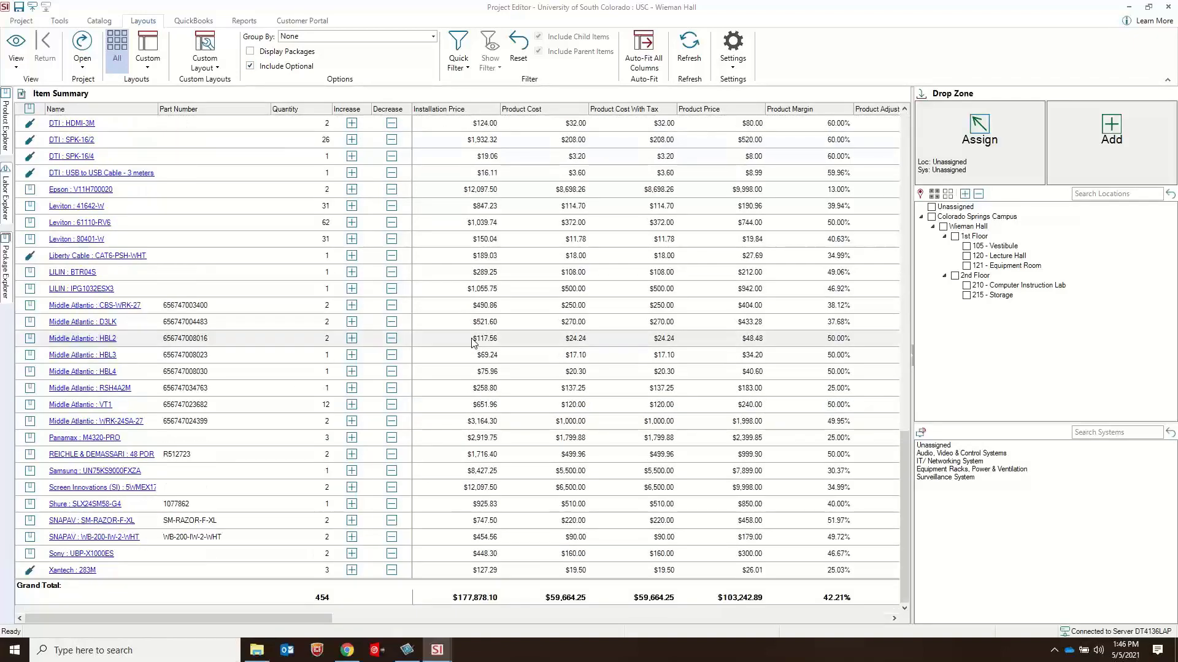
{"action": "scroll", "coordinate": [460, 331], "scroll_direction": "up", "scroll_amount": 12}
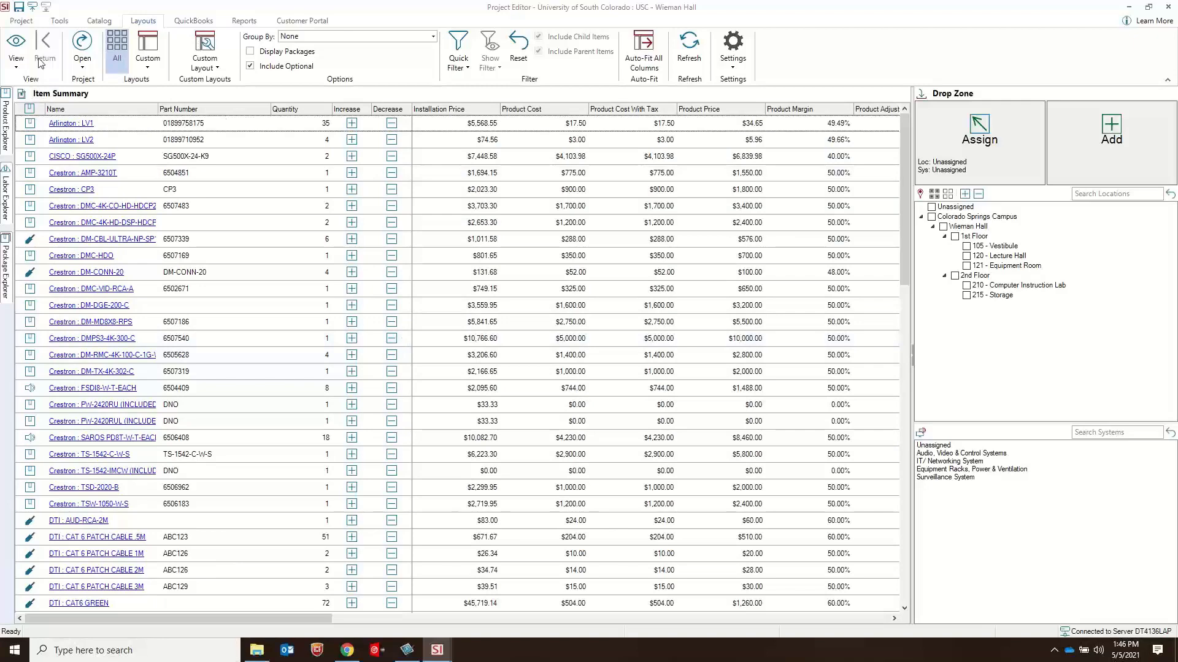
Step: Return to the project's items view and select the lecture hall pendant speakers 120-SP-01, 120-SP-02 and 120-SP-03
{"action": "left_click", "coordinate": [16, 58]}
{"action": "left_click", "coordinate": [45, 153]}
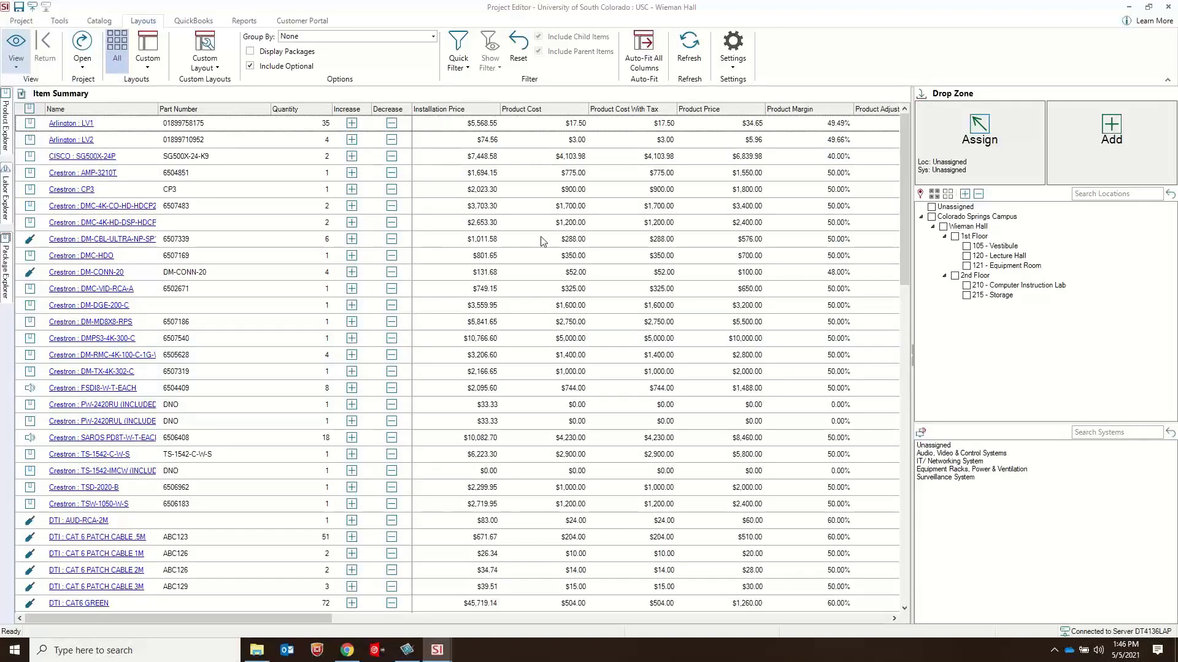
{"action": "left_click", "coordinate": [275, 306]}
{"action": "left_click", "coordinate": [275, 337], "text": "ctrl"}
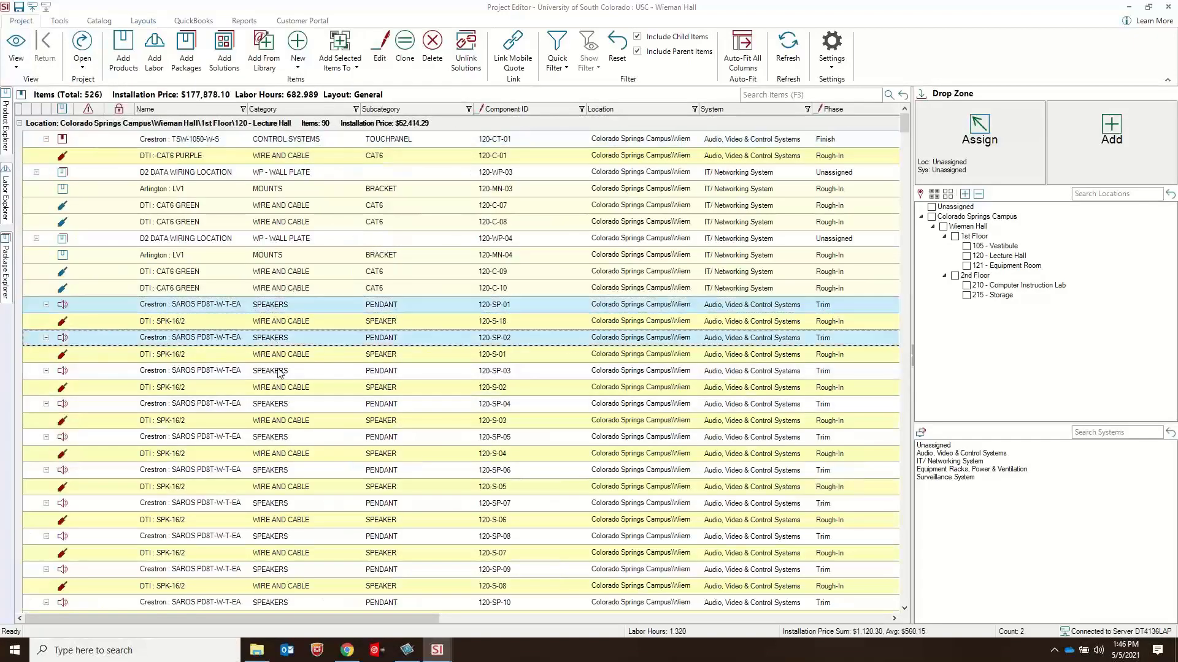
{"action": "left_click", "coordinate": [275, 371], "text": "ctrl"}
Step: Mark the three selected speakers as optional with Mass Update, save the change and close the Mass Update window
{"action": "right_click", "coordinate": [276, 371]}
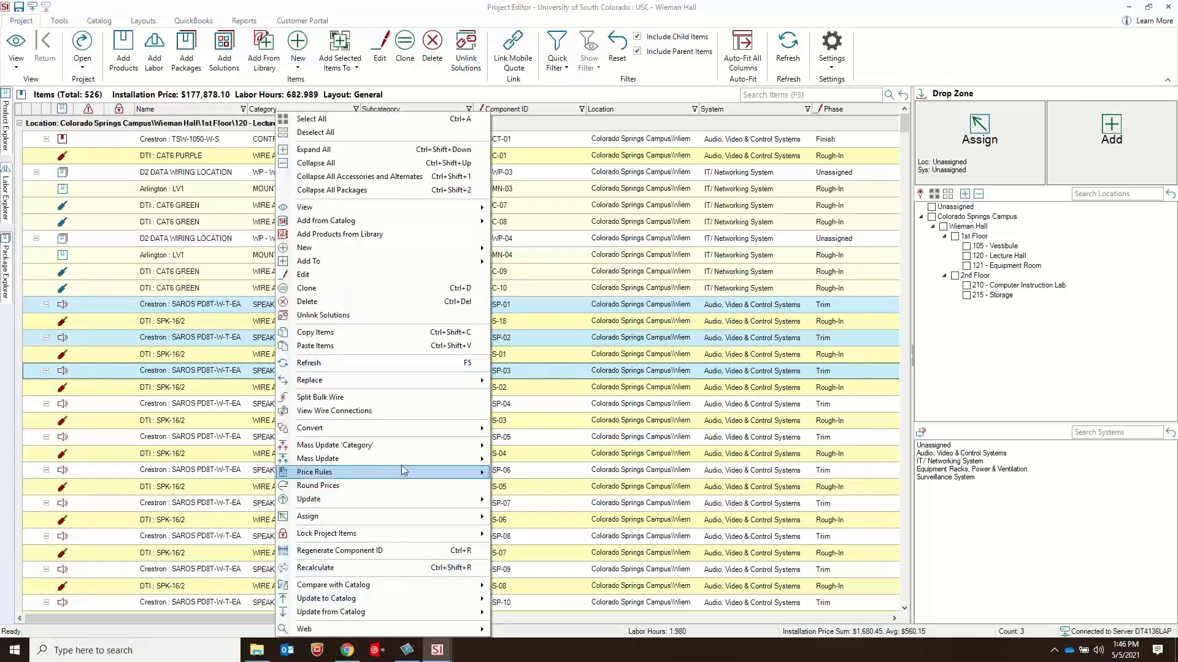
{"action": "mouse_move", "coordinate": [411, 458]}
{"action": "left_click", "coordinate": [526, 460]}
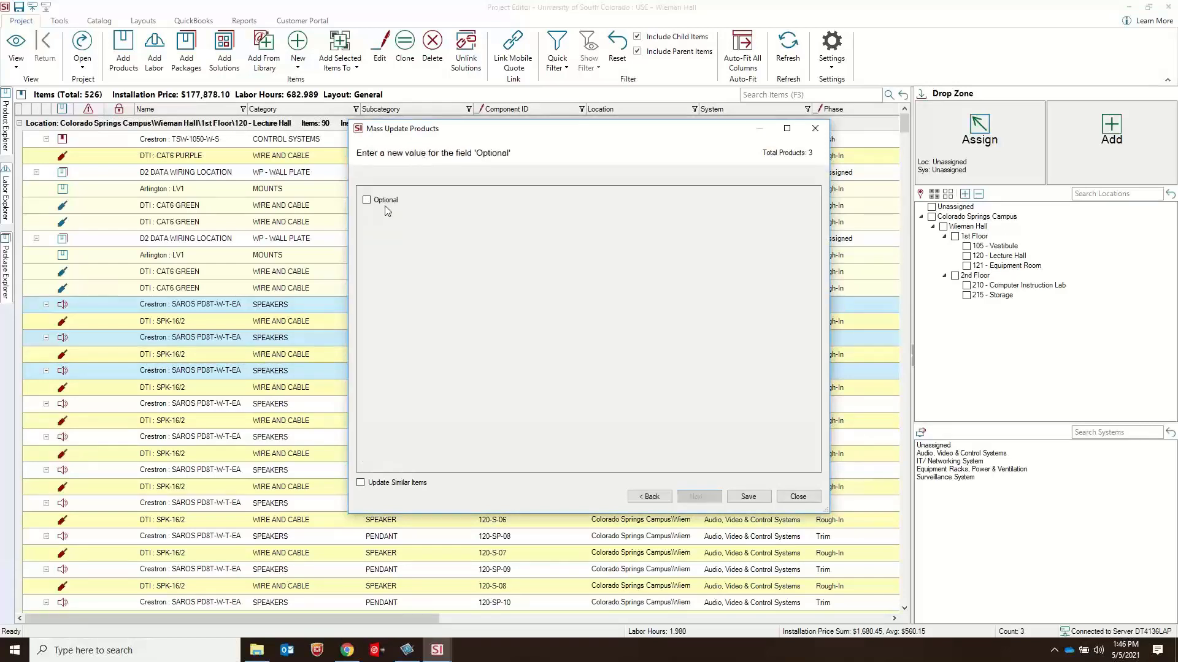
{"action": "left_click", "coordinate": [387, 203]}
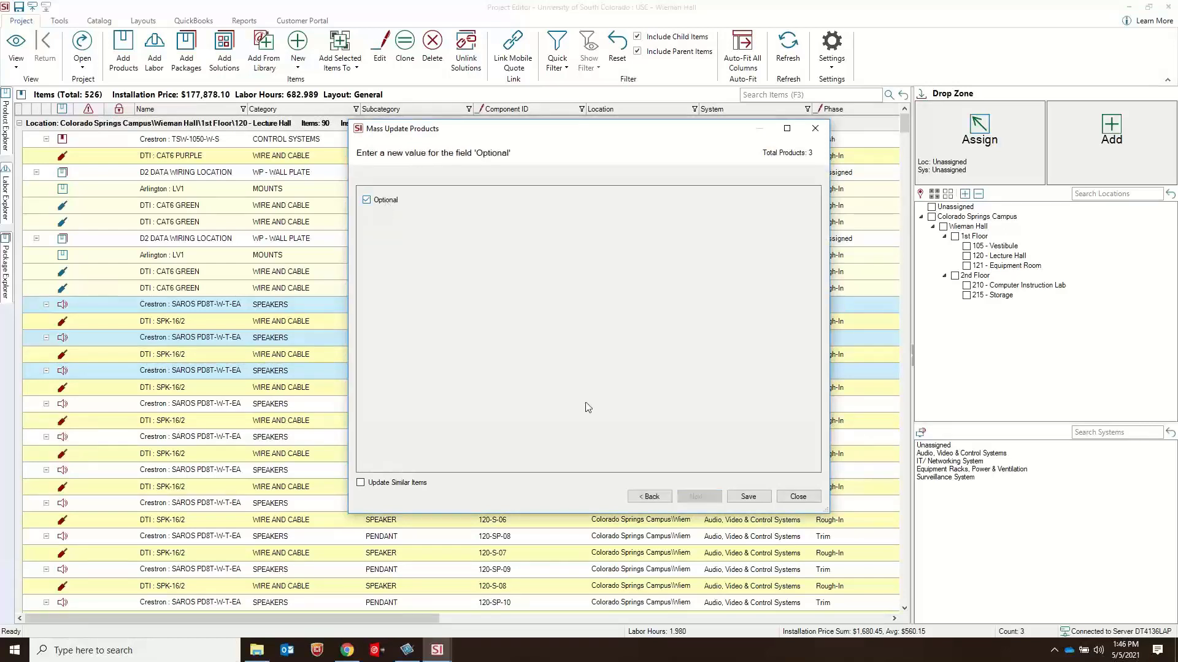
{"action": "left_click", "coordinate": [748, 501]}
{"action": "left_click", "coordinate": [647, 370]}
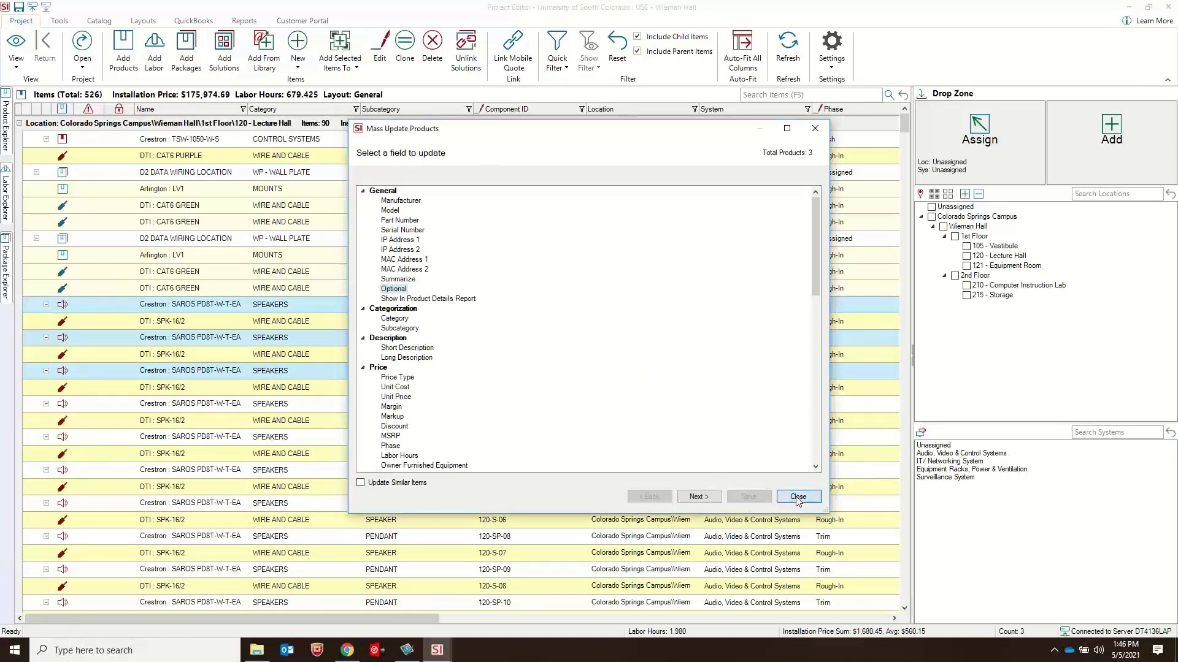
{"action": "left_click", "coordinate": [798, 496]}
{"action": "left_click", "coordinate": [416, 491]}
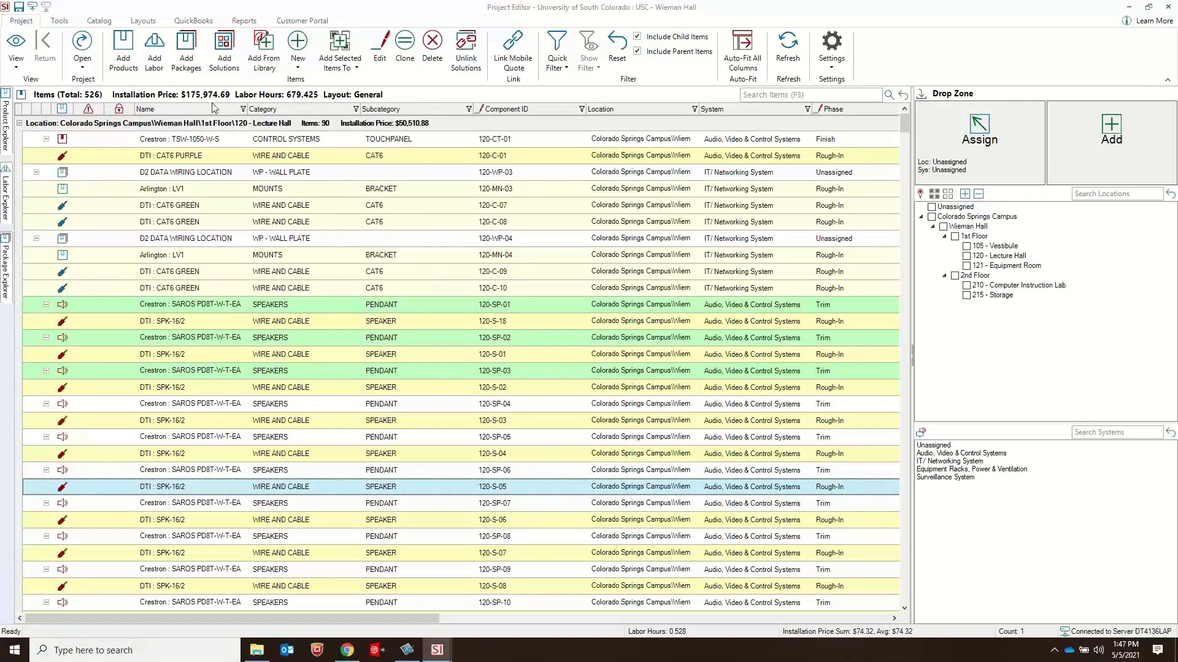
Step: Show the Item Summary and look through its optional speaker and speaker wire lines down to the grand total
{"action": "left_click", "coordinate": [22, 59]}
{"action": "left_click", "coordinate": [57, 119]}
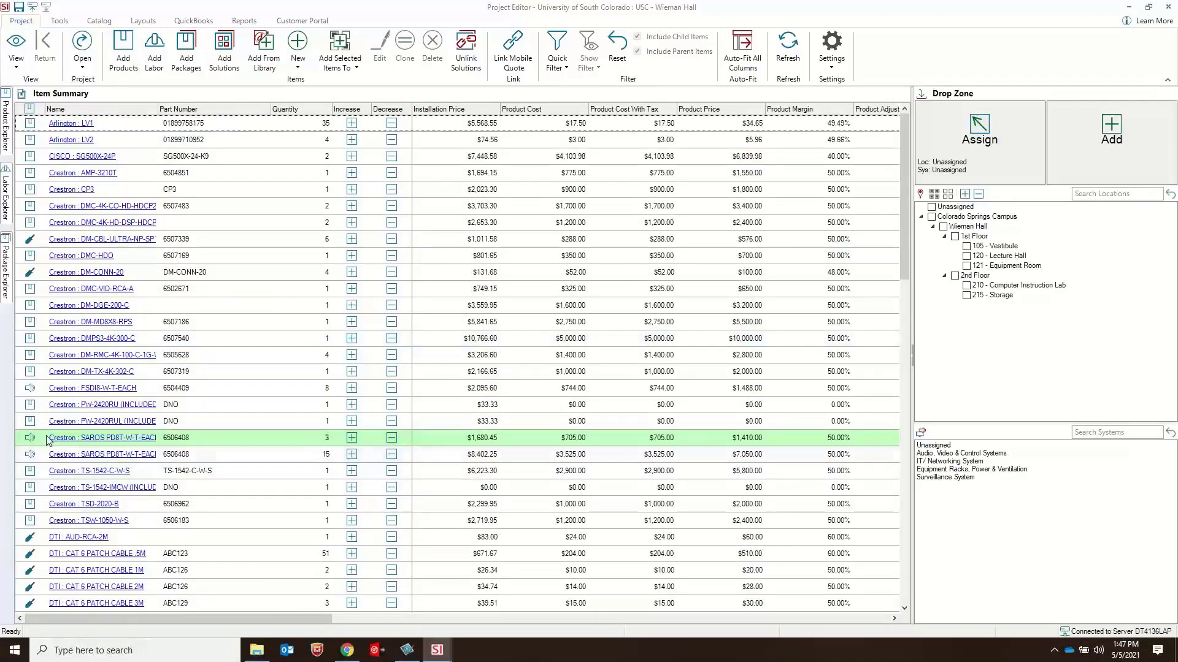
{"action": "scroll", "coordinate": [501, 473], "scroll_direction": "down", "scroll_amount": 5}
{"action": "scroll", "coordinate": [501, 473], "scroll_direction": "up", "scroll_amount": 10}
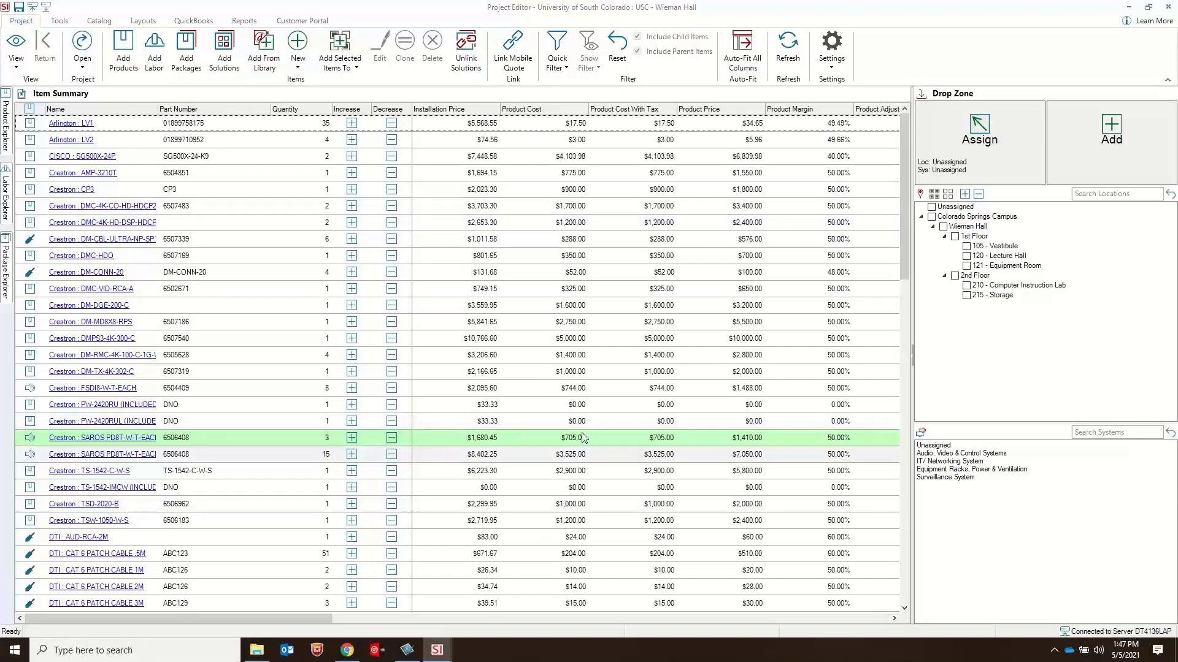
{"action": "scroll", "coordinate": [904, 218], "scroll_direction": "down", "scroll_amount": 10}
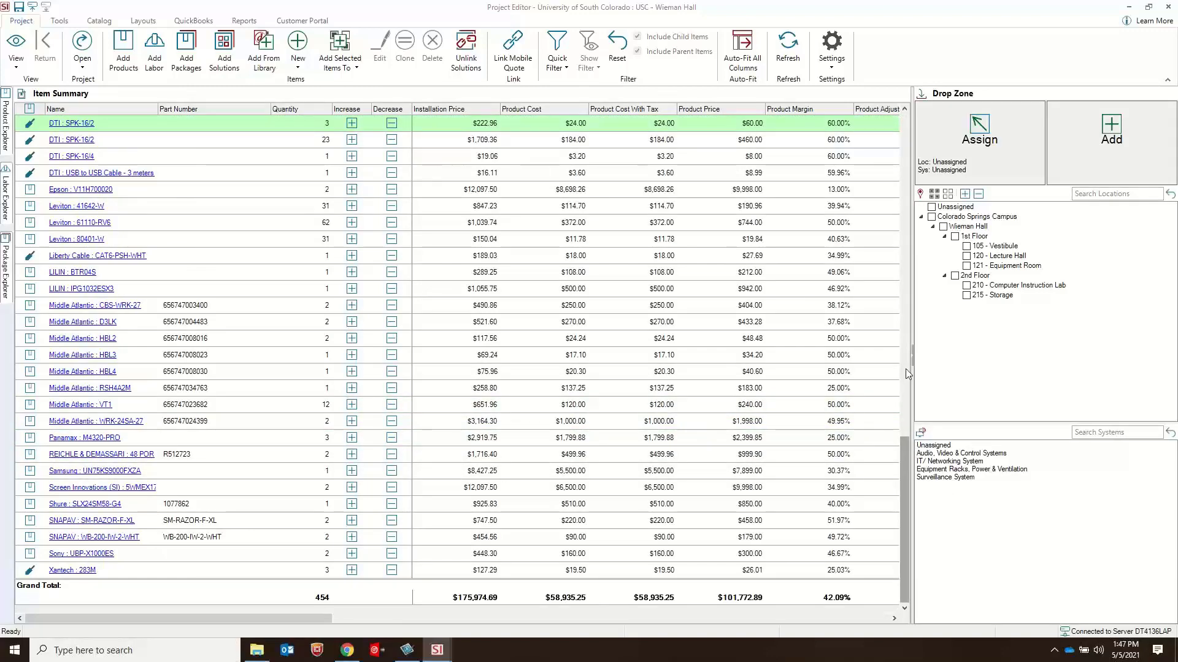
{"action": "scroll", "coordinate": [905, 369], "scroll_direction": "up", "scroll_amount": 10}
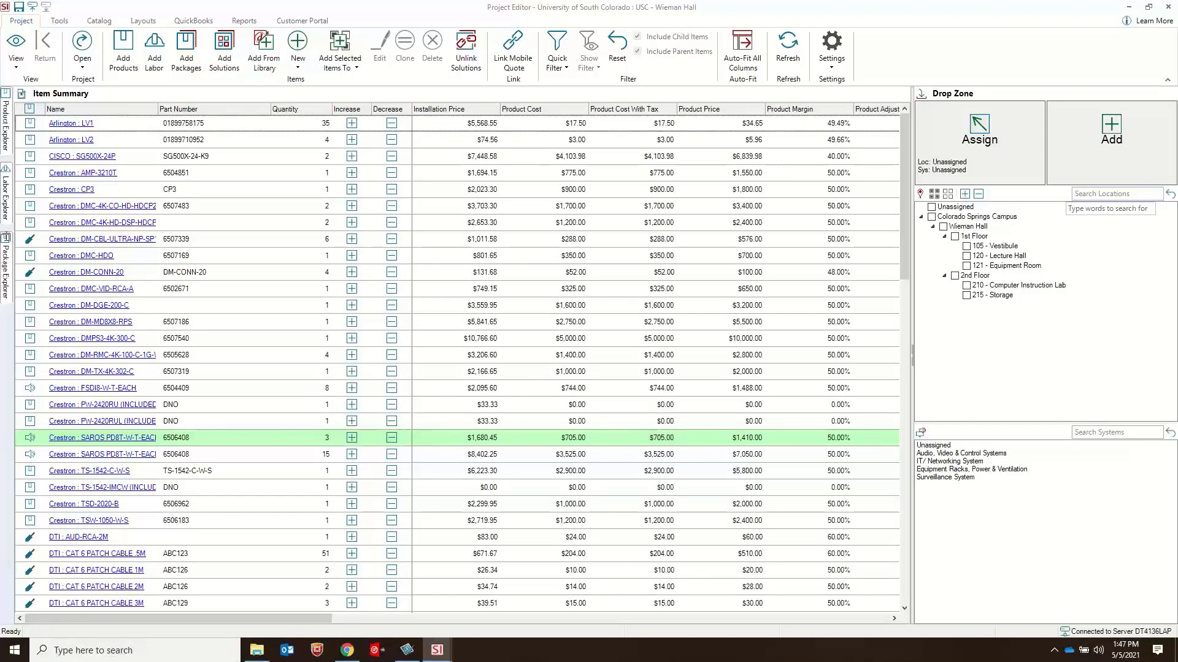
Step: Show the Phase Summary and look across its product, labor hours, labor cost and labor price columns
{"action": "left_click", "coordinate": [20, 74]}
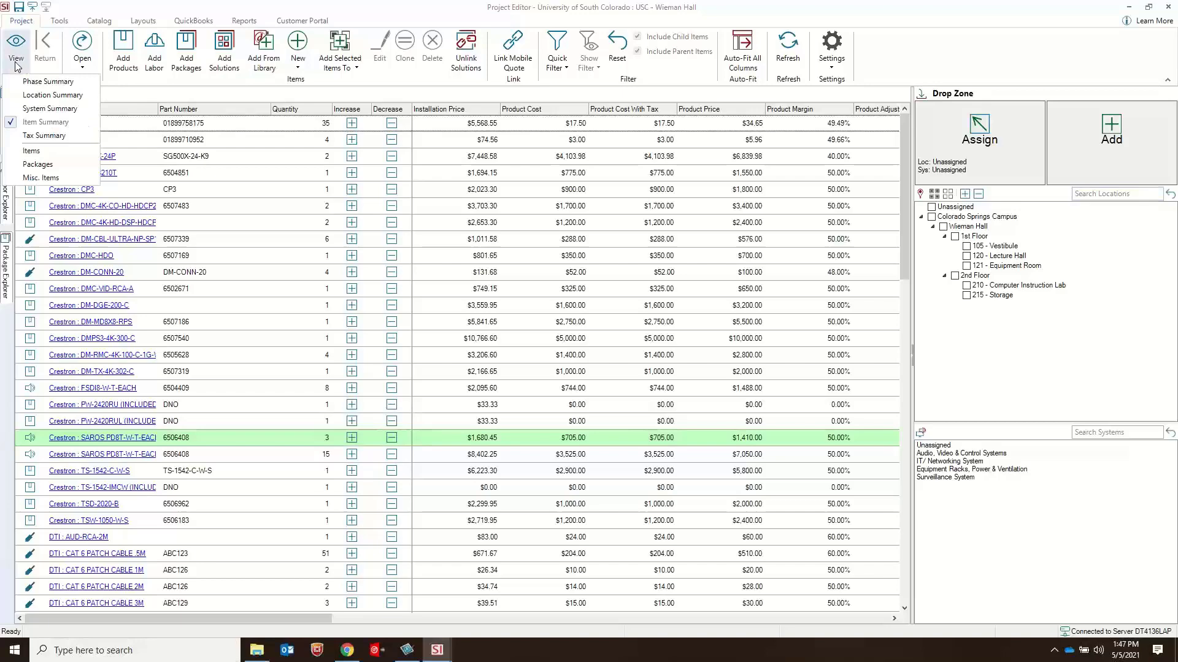
{"action": "left_click", "coordinate": [43, 83]}
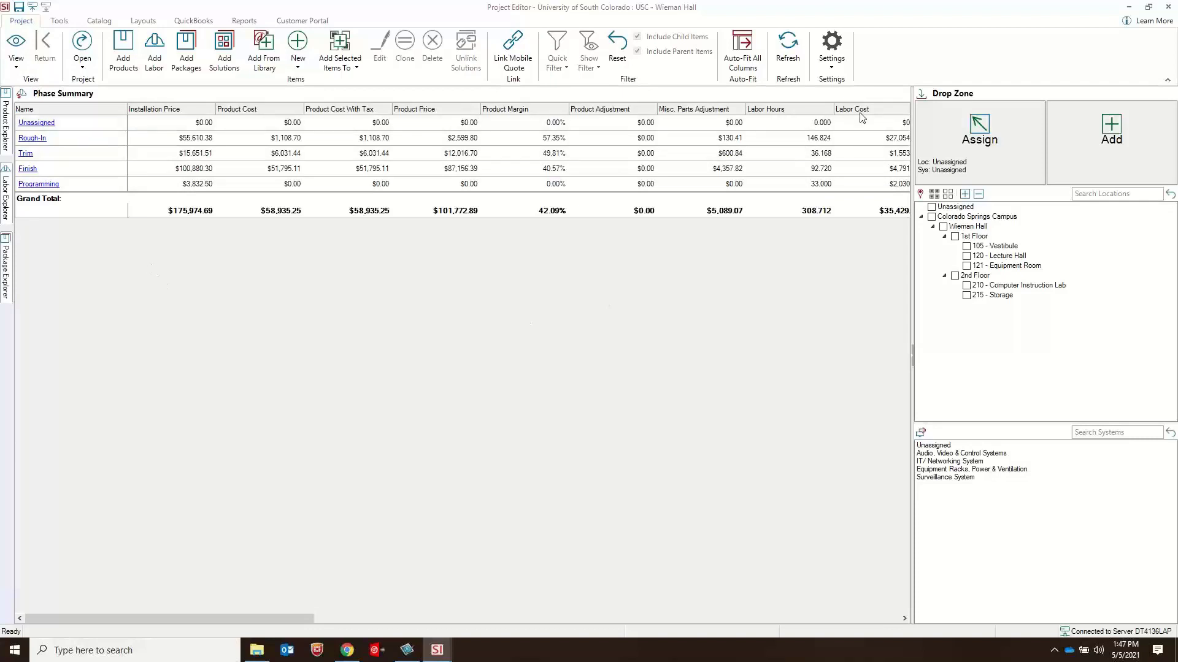
{"action": "left_click_drag", "start_coordinate": [298, 617], "coordinate": [682, 607]}
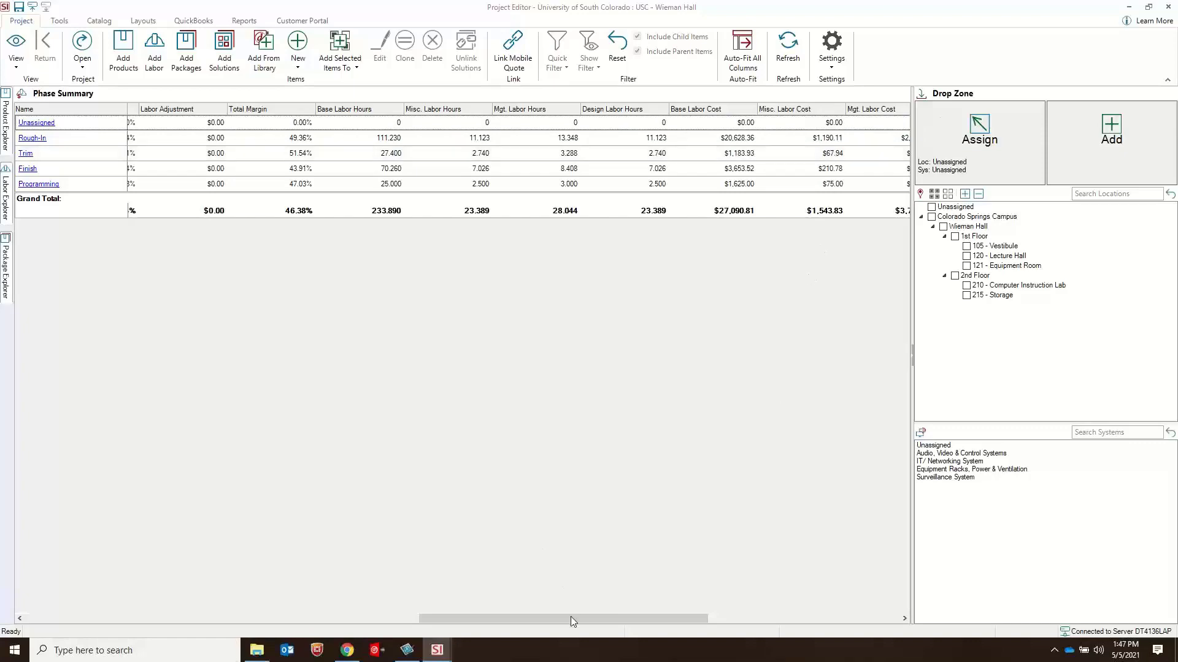
{"action": "left_click_drag", "start_coordinate": [571, 620], "coordinate": [797, 621]}
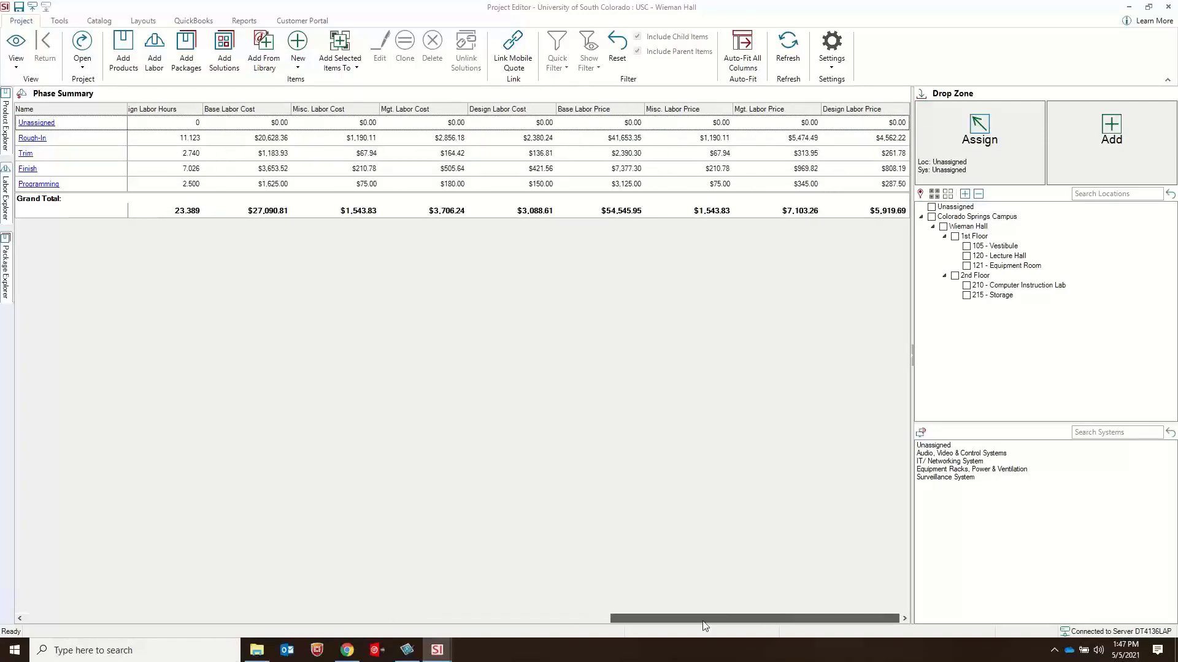
{"action": "left_click_drag", "start_coordinate": [706, 623], "coordinate": [80, 642]}
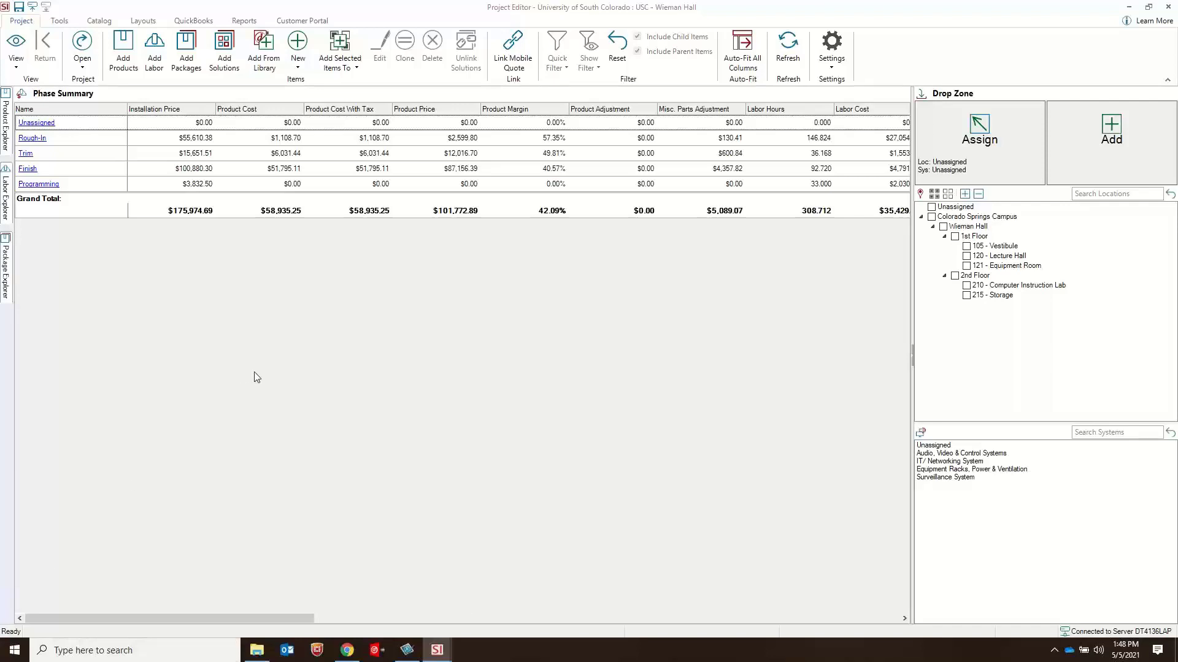
Step: Examine the project's phase labor rates for the Rough-In phase and close them without changes
{"action": "left_click", "coordinate": [838, 63]}
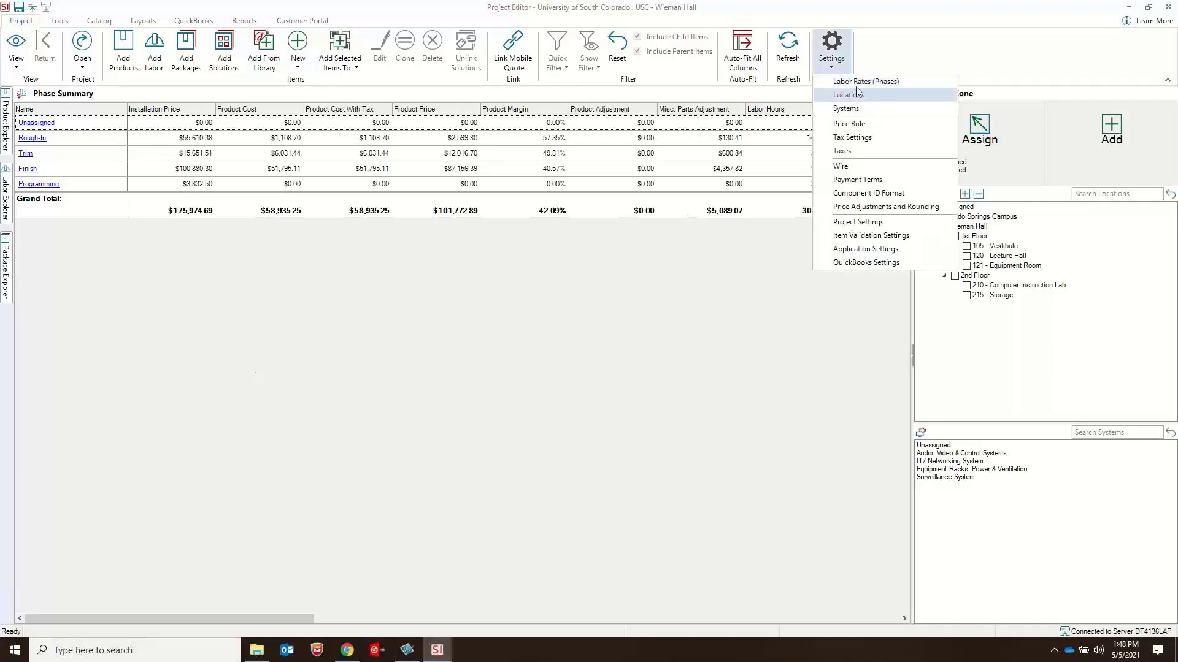
{"action": "left_click", "coordinate": [860, 84]}
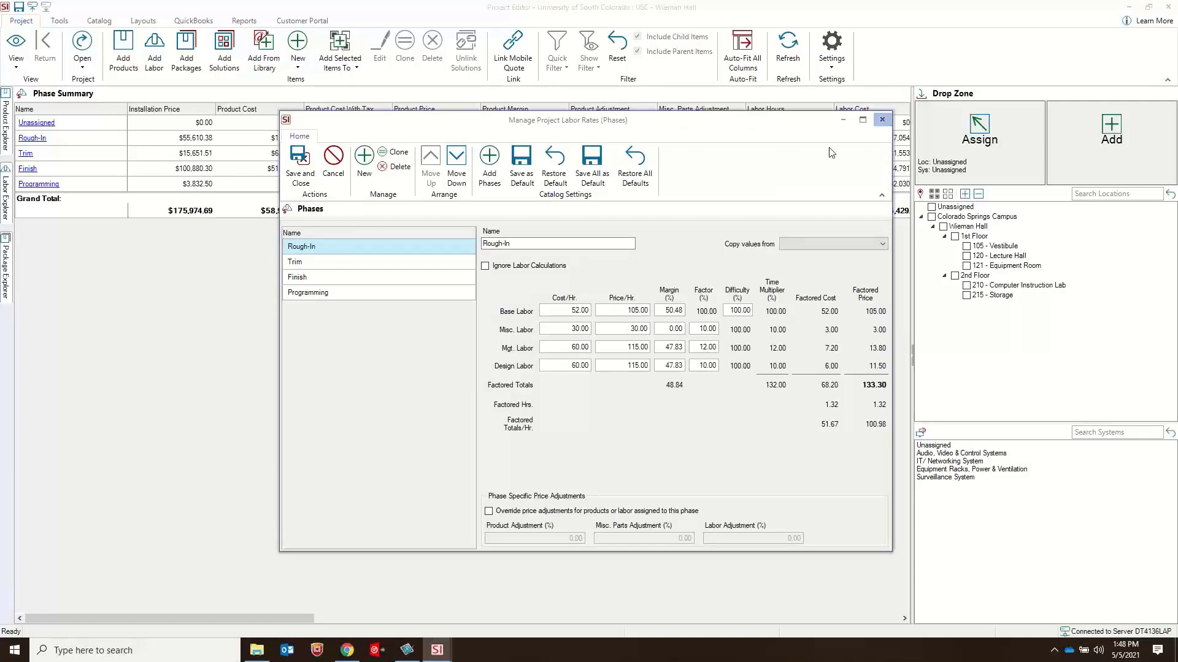
{"action": "left_click", "coordinate": [882, 120]}
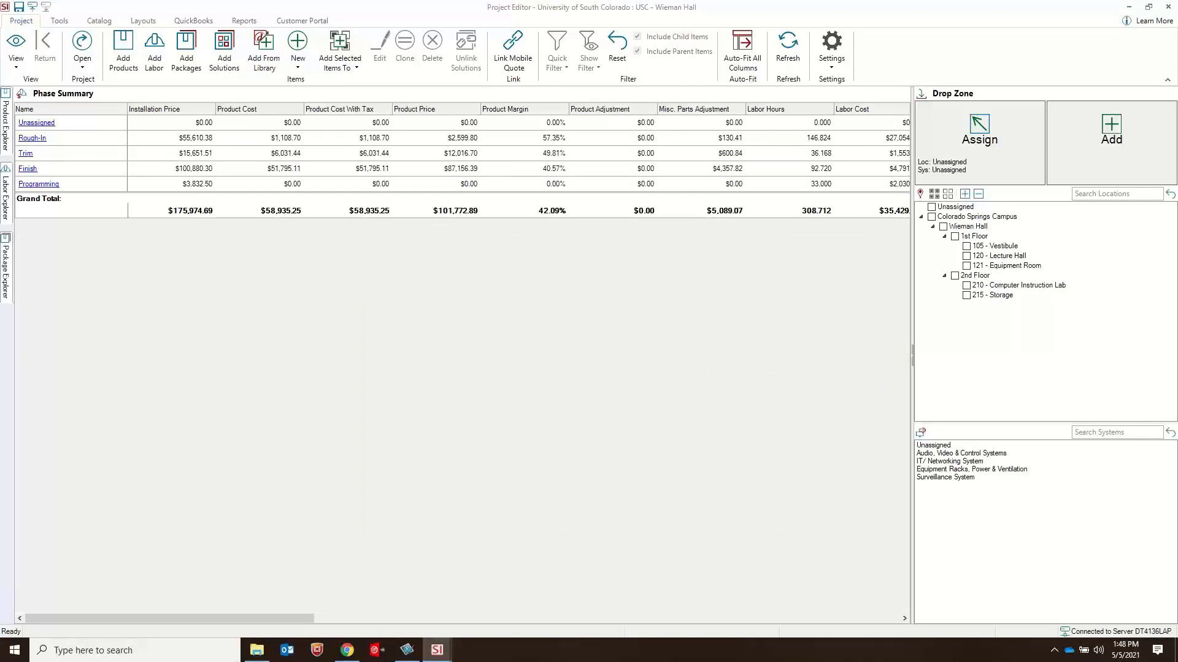
Step: Return to the project's items, examine the price details of the Middle Atlantic WRK-24SA-27 rack (121-EQ-02) and close the product
{"action": "left_click", "coordinate": [21, 62]}
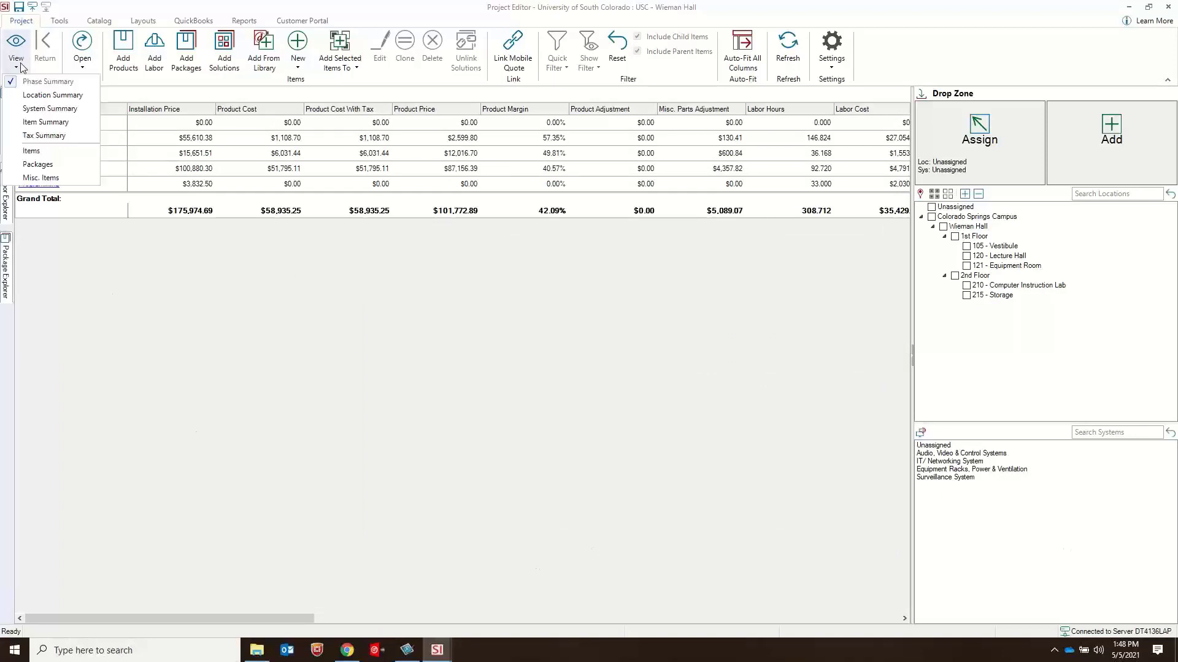
{"action": "left_click", "coordinate": [55, 157]}
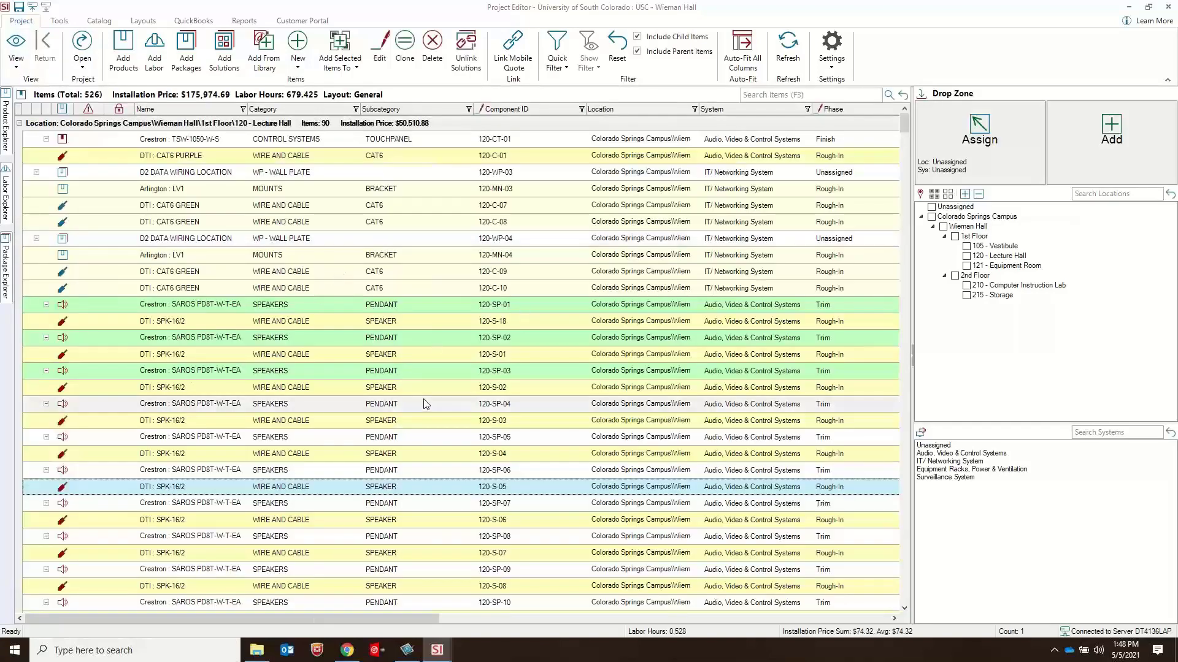
{"action": "scroll", "coordinate": [423, 417], "scroll_direction": "down", "scroll_amount": 10}
{"action": "scroll", "coordinate": [423, 425], "scroll_direction": "down", "scroll_amount": 6}
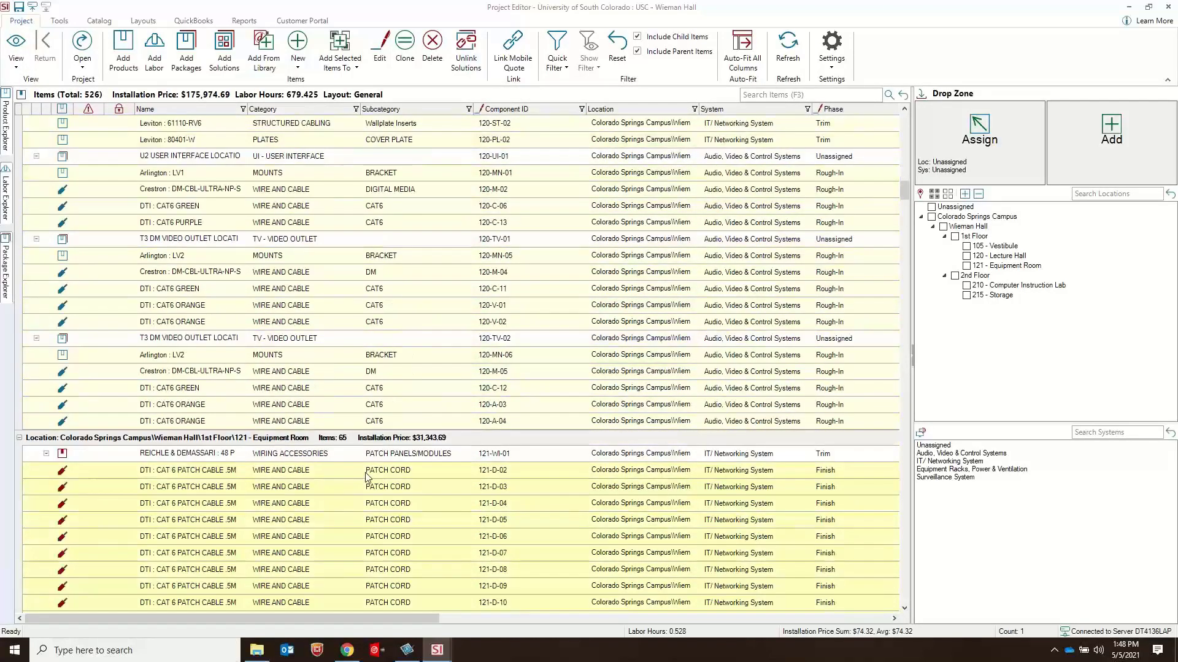
{"action": "scroll", "coordinate": [367, 477], "scroll_direction": "down", "scroll_amount": 12}
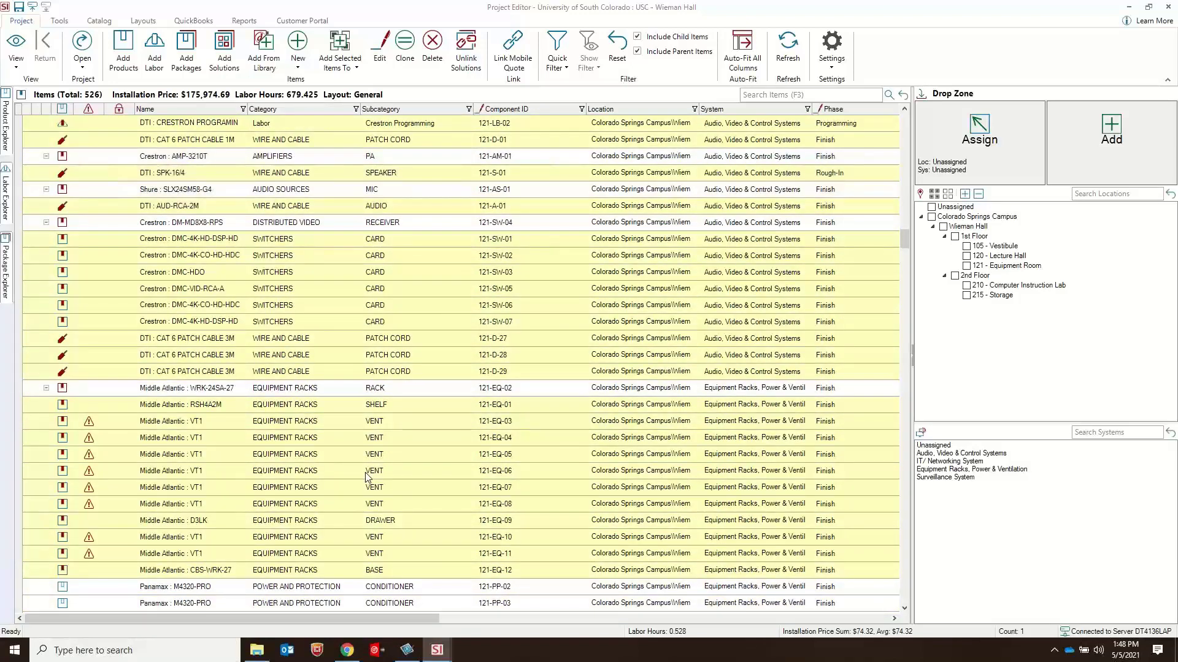
{"action": "left_click", "coordinate": [223, 392]}
{"action": "double_click", "coordinate": [277, 388]}
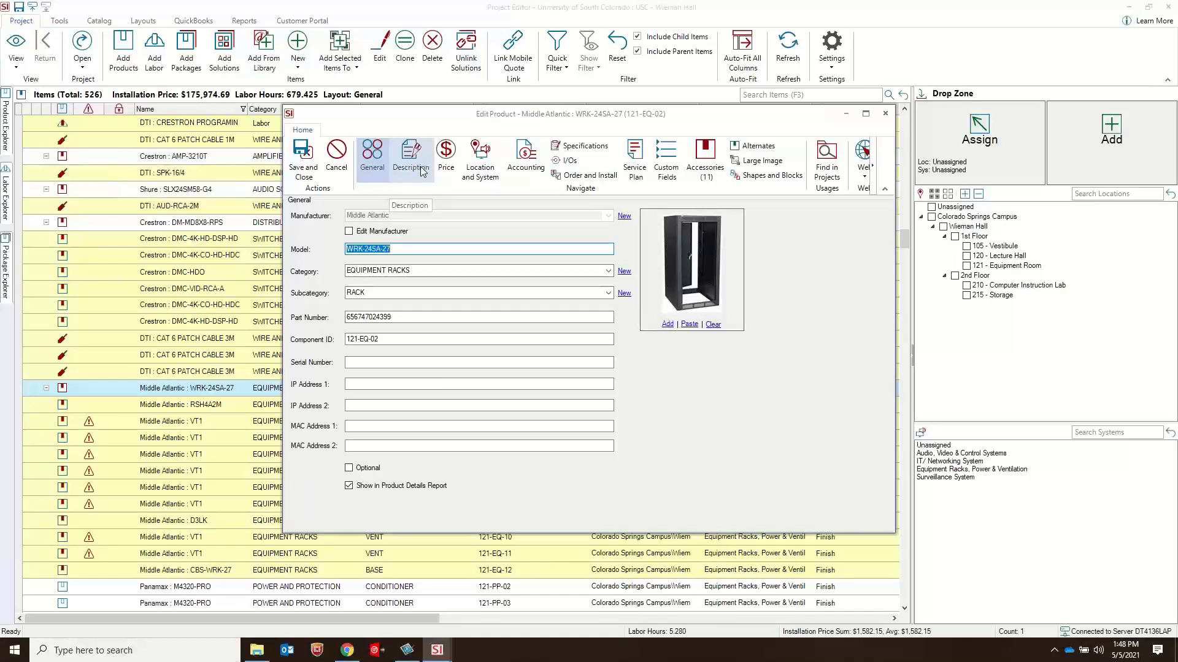
{"action": "left_click", "coordinate": [446, 161]}
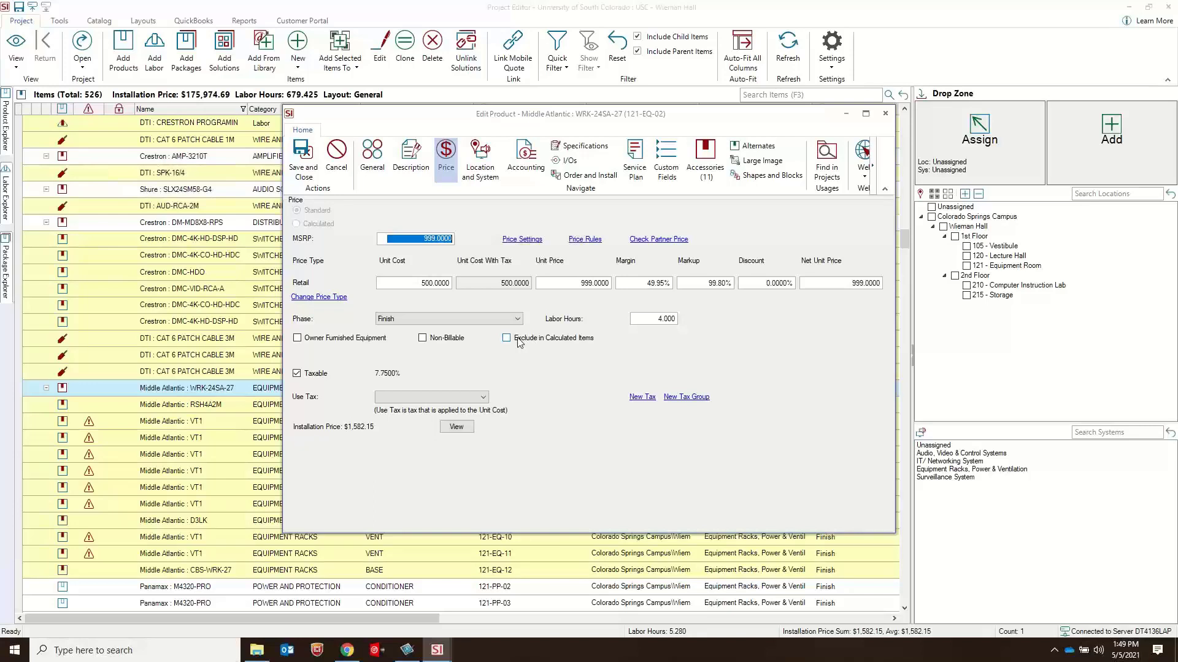
{"action": "left_click", "coordinate": [885, 113]}
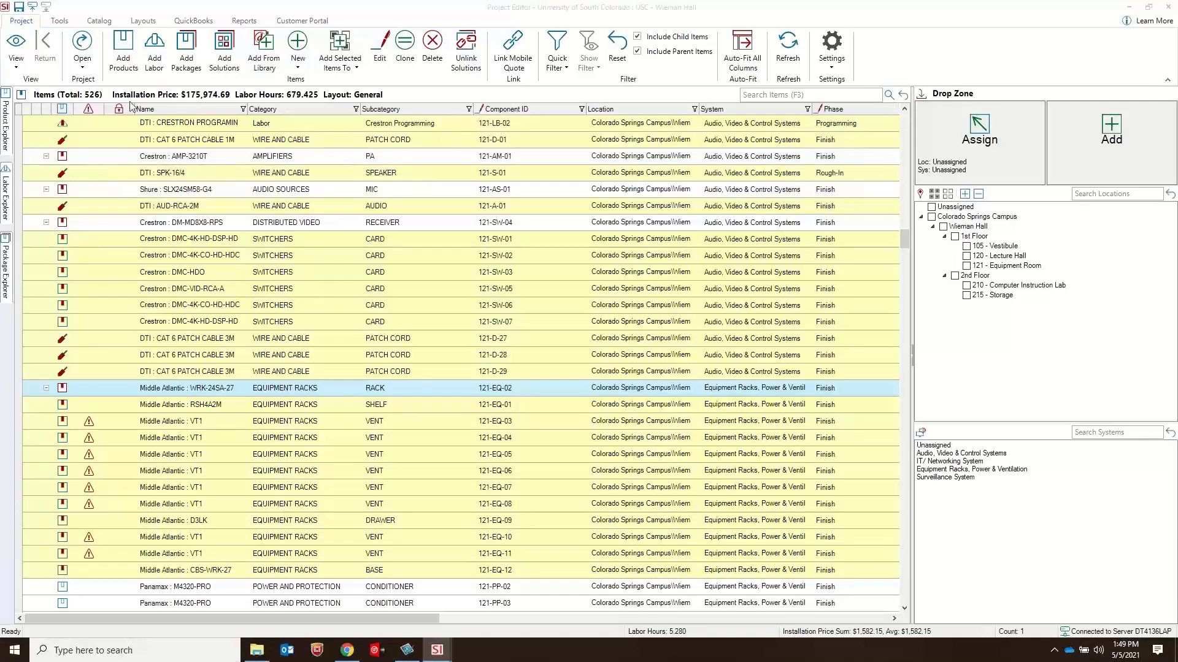
Step: Review the calculated price options and unit cost sources for a new product, discarding the product without saving
{"action": "left_click", "coordinate": [305, 69]}
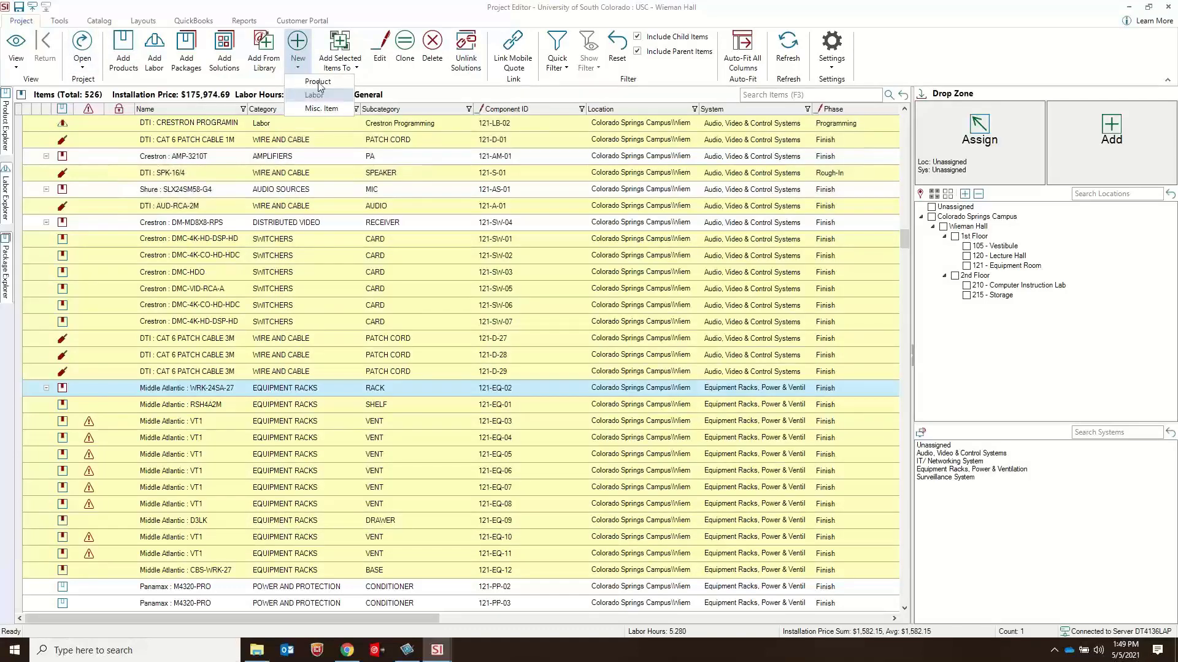
{"action": "left_click", "coordinate": [317, 82]}
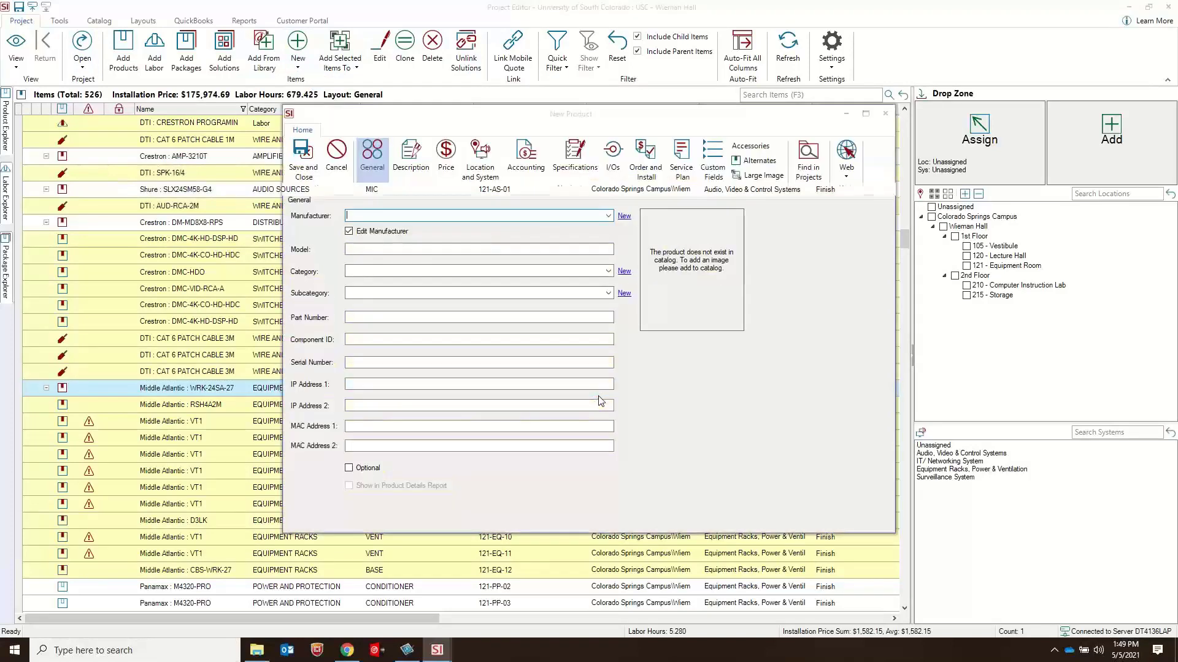
{"action": "left_click", "coordinate": [446, 158]}
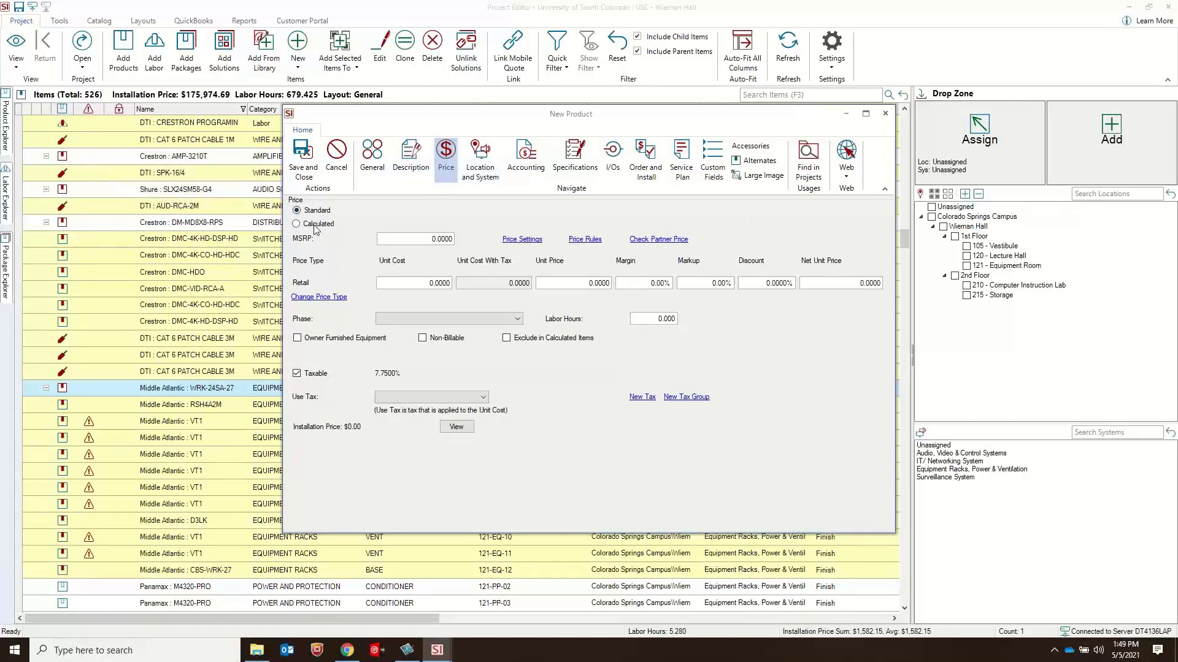
{"action": "left_click", "coordinate": [317, 226]}
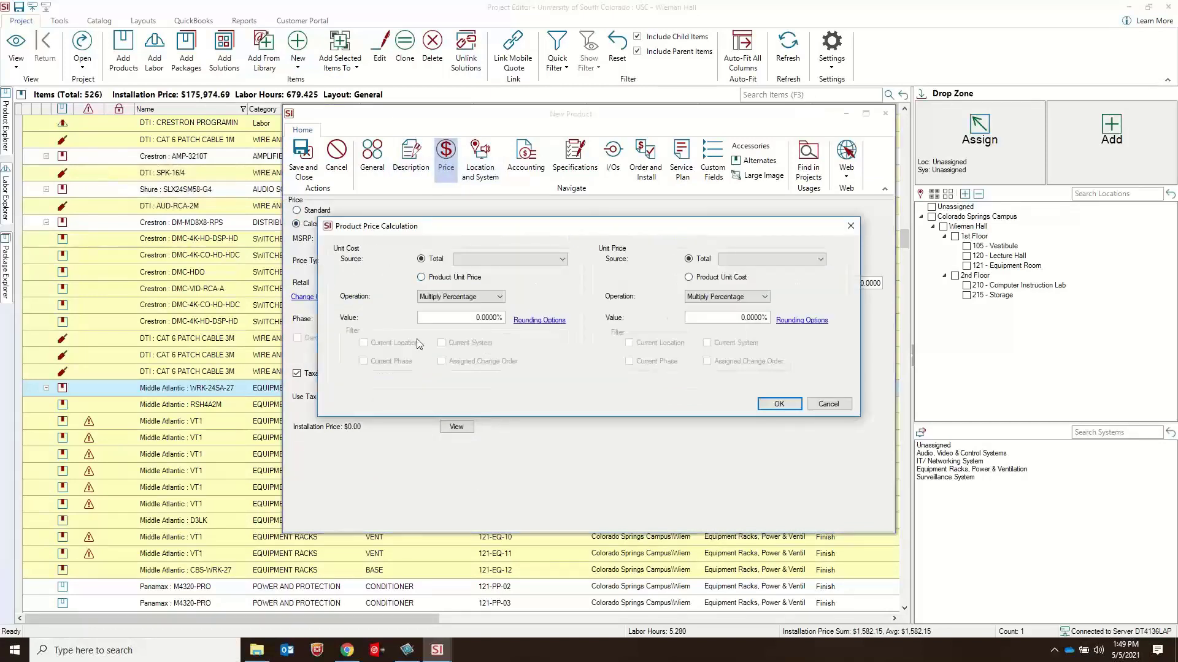
{"action": "left_click", "coordinate": [555, 259]}
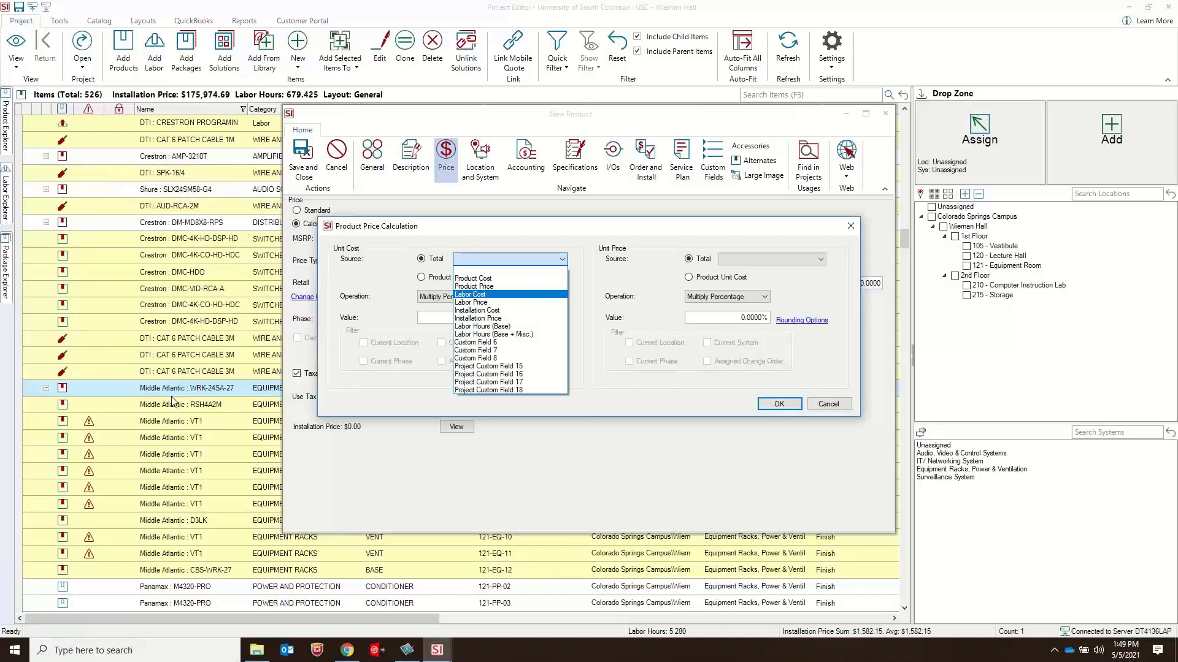
{"action": "left_click", "coordinate": [838, 409]}
{"action": "left_click", "coordinate": [829, 404]}
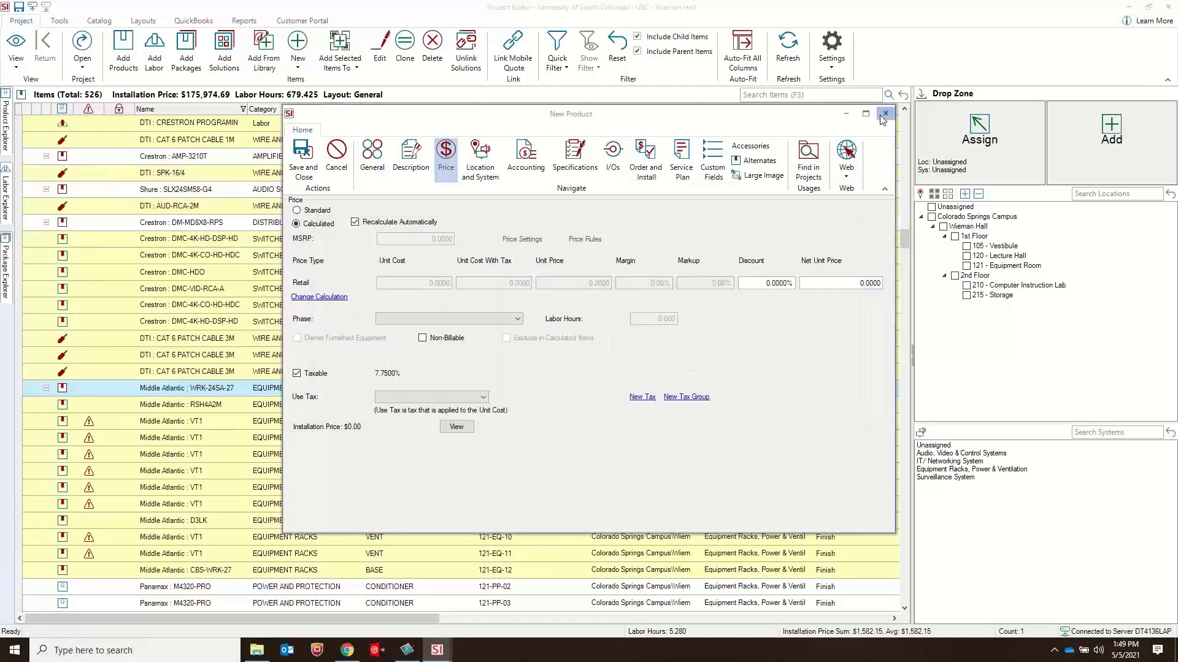
{"action": "left_click", "coordinate": [883, 116]}
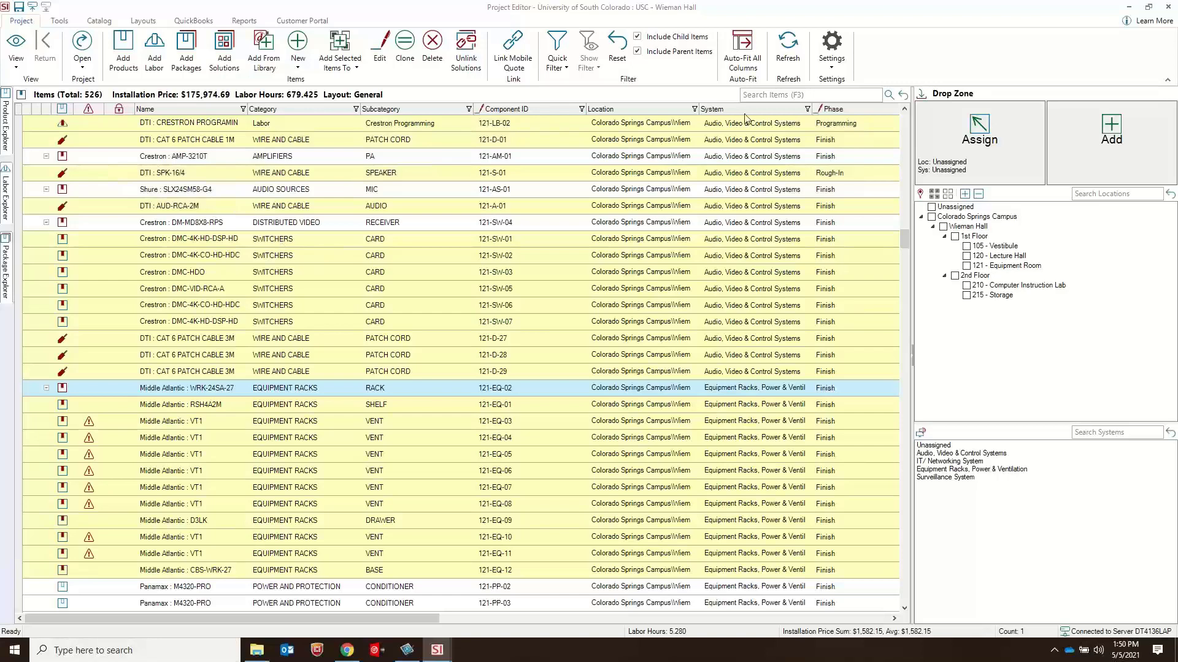
Step: Try rounding the project's unit prices to 0 decimal places and close the price adjustment settings without saving
{"action": "left_click", "coordinate": [830, 65]}
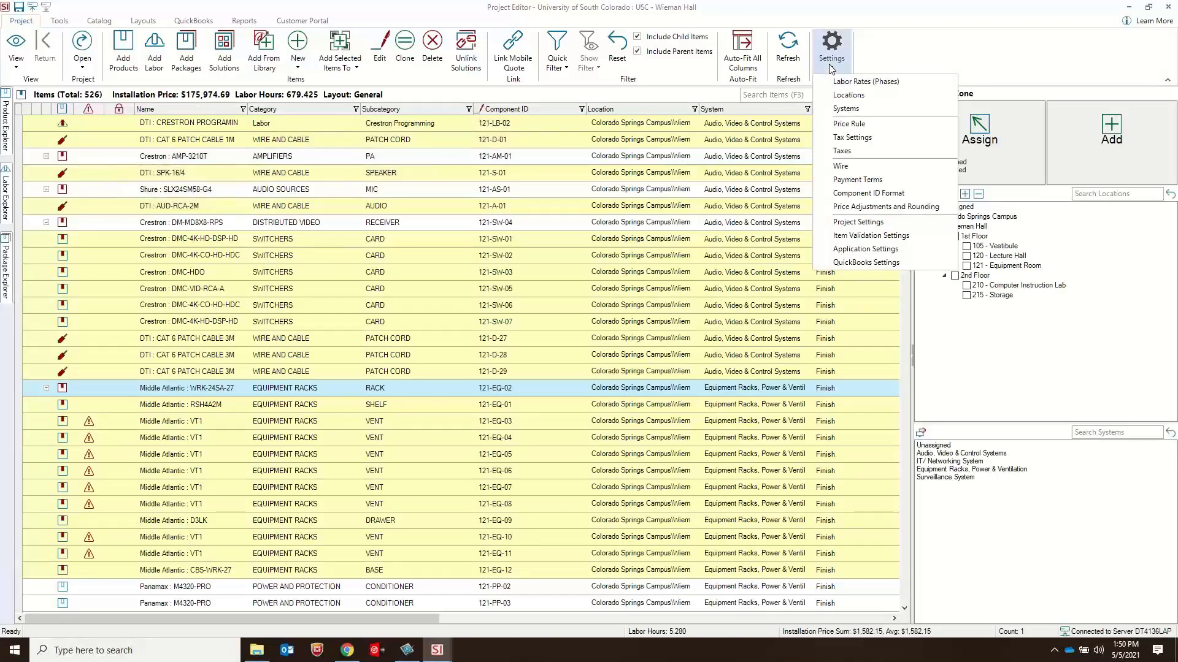
{"action": "left_click", "coordinate": [886, 207]}
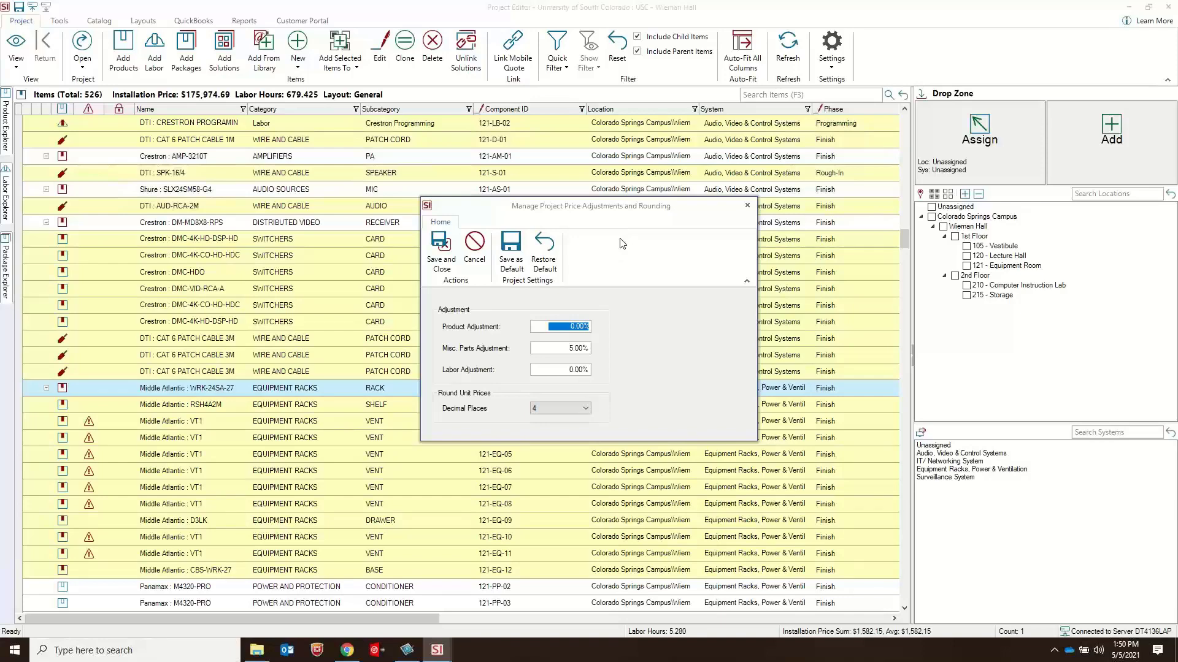
{"action": "left_click", "coordinate": [566, 408]}
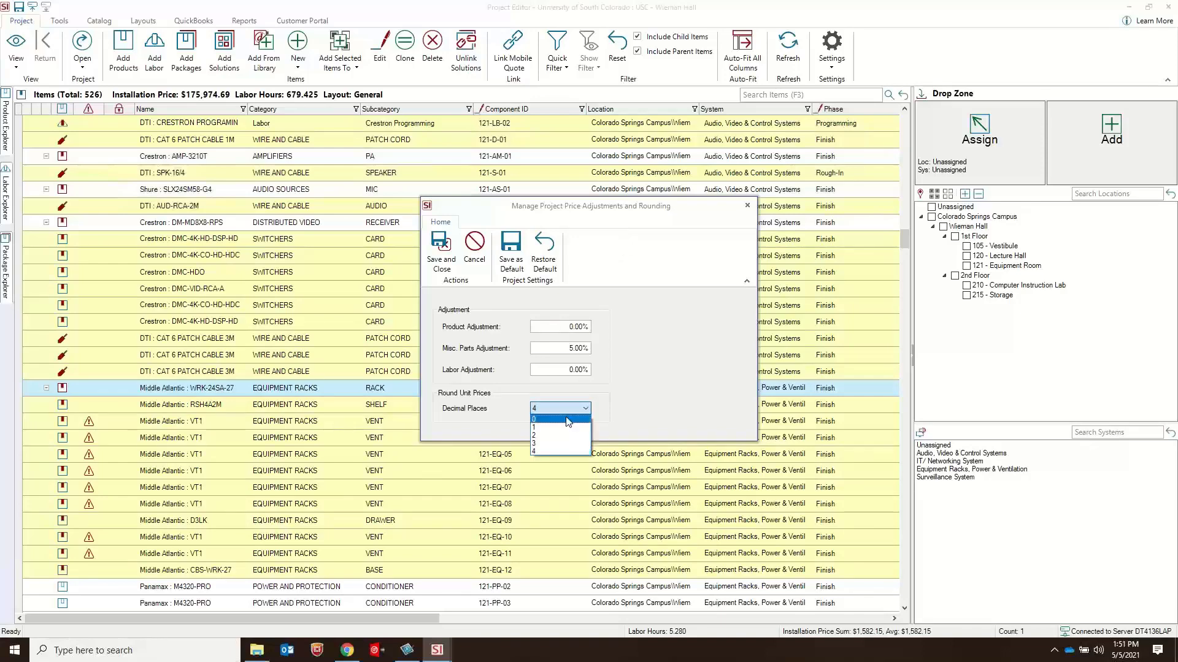
{"action": "left_click", "coordinate": [567, 420]}
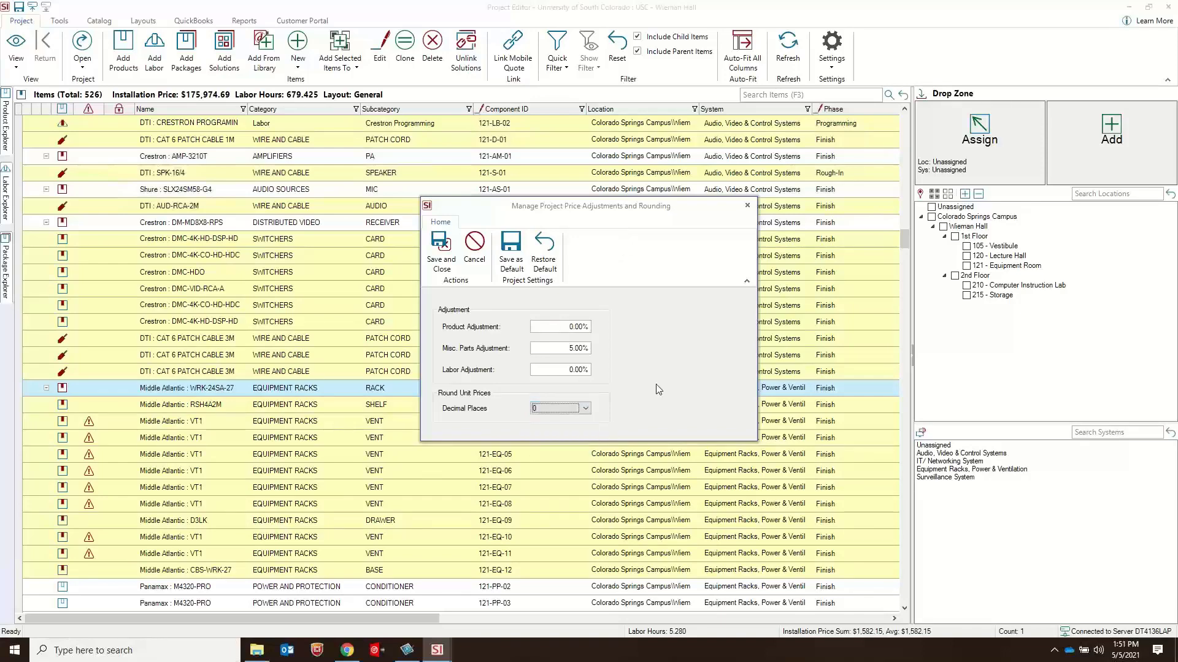
{"action": "left_click", "coordinate": [568, 408]}
{"action": "left_click", "coordinate": [556, 438]}
{"action": "left_click", "coordinate": [747, 207]}
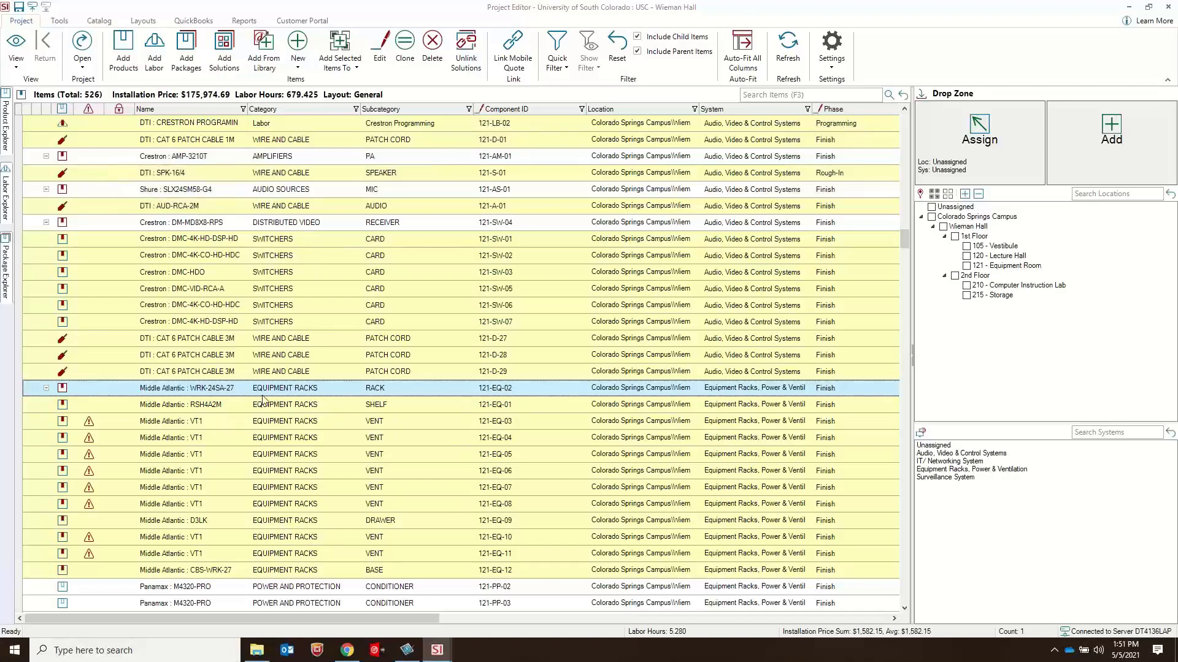
Step: Review the package item options for updating the U2 USER INTERFACE LOCATION package (120-UI-01) to the catalog and close without updating
{"action": "scroll", "coordinate": [263, 399], "scroll_direction": "up", "scroll_amount": 20}
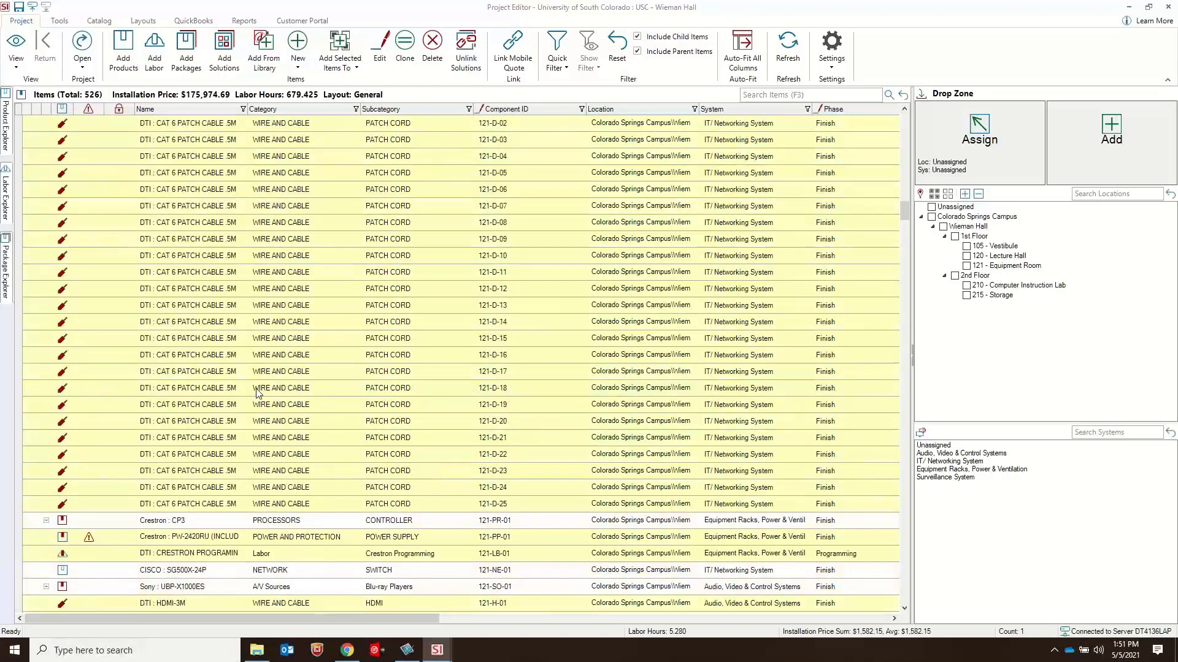
{"action": "left_click", "coordinate": [216, 313]}
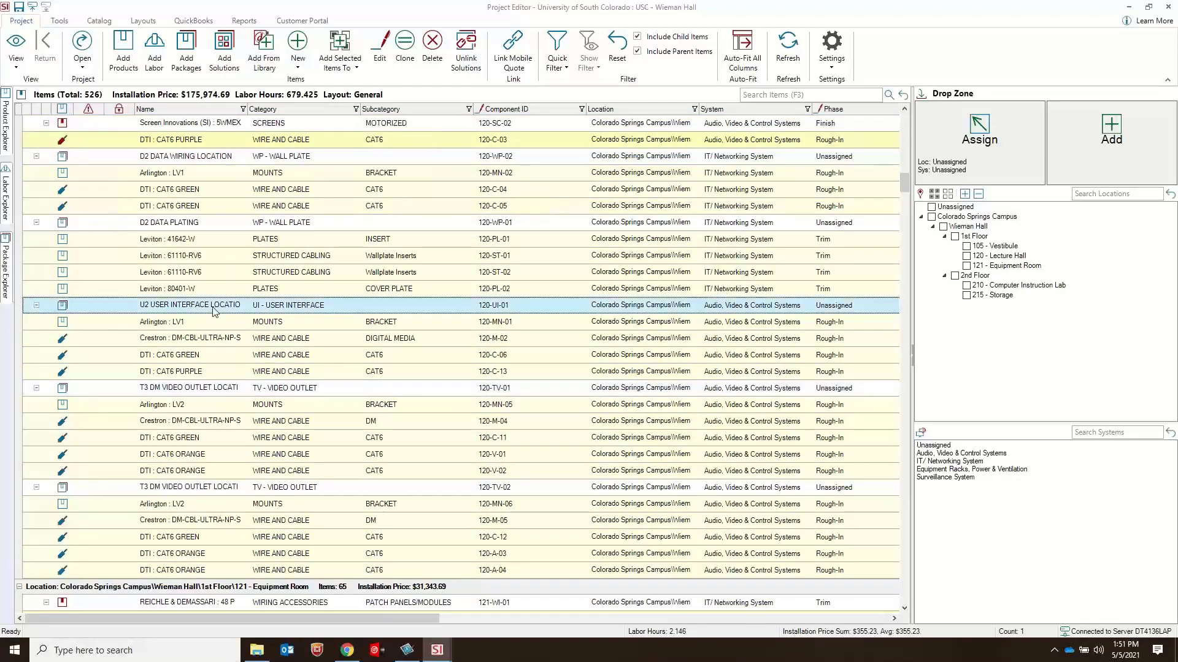
{"action": "right_click", "coordinate": [222, 309]}
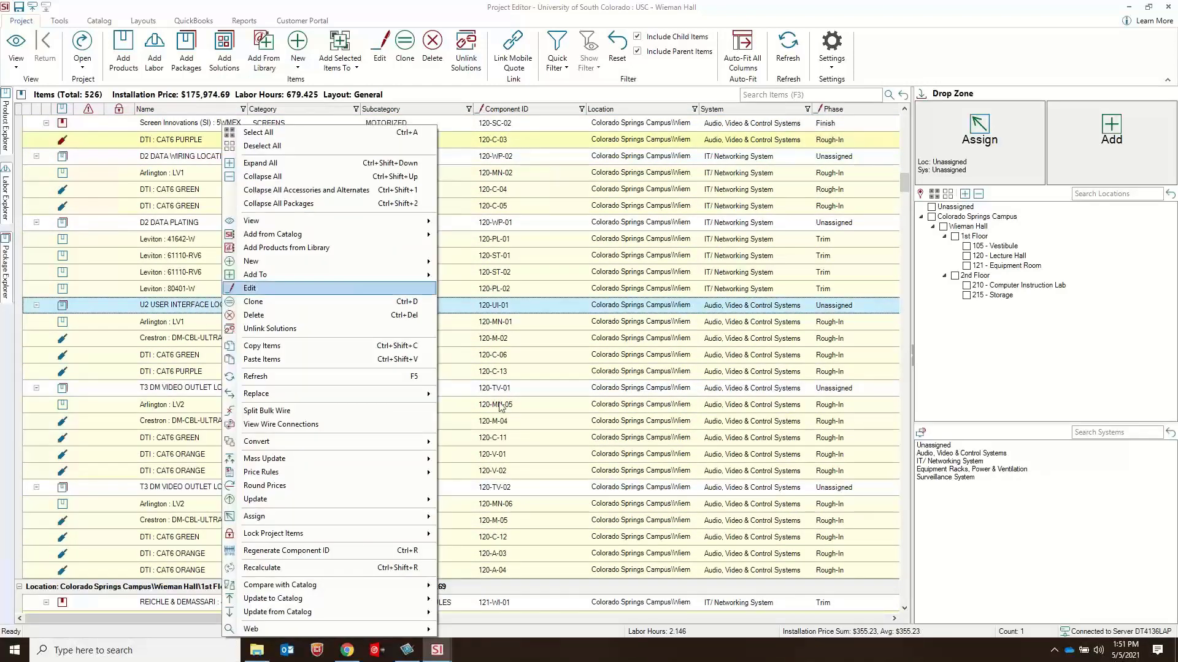
{"action": "mouse_move", "coordinate": [399, 598]}
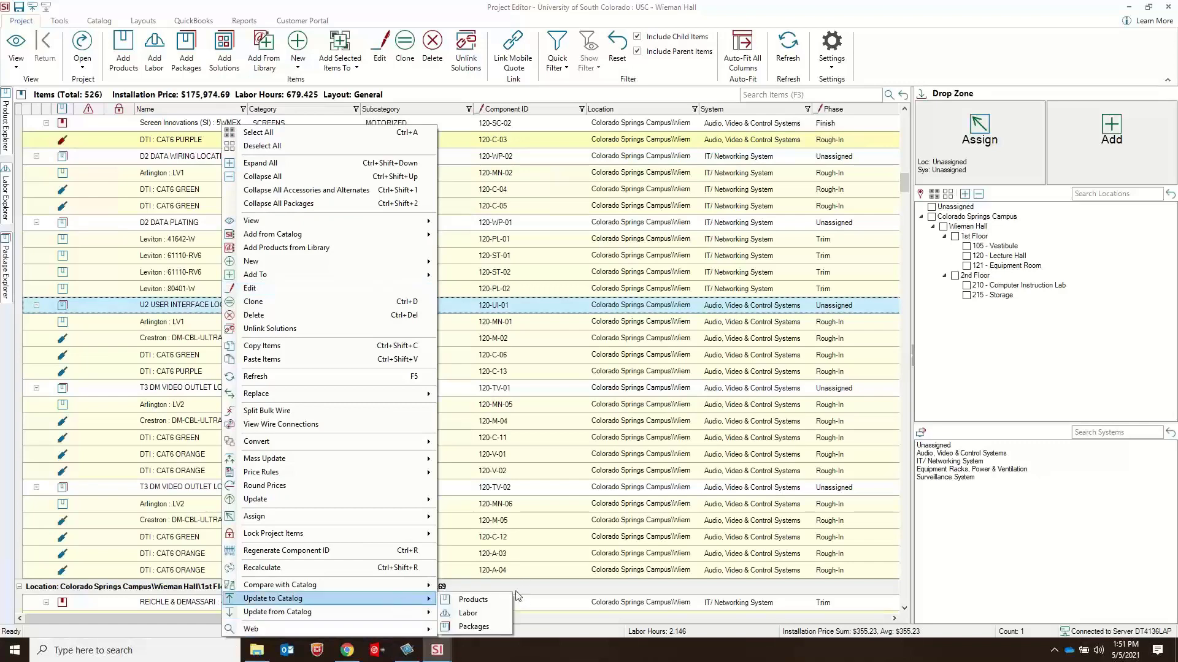
{"action": "left_click", "coordinate": [476, 627]}
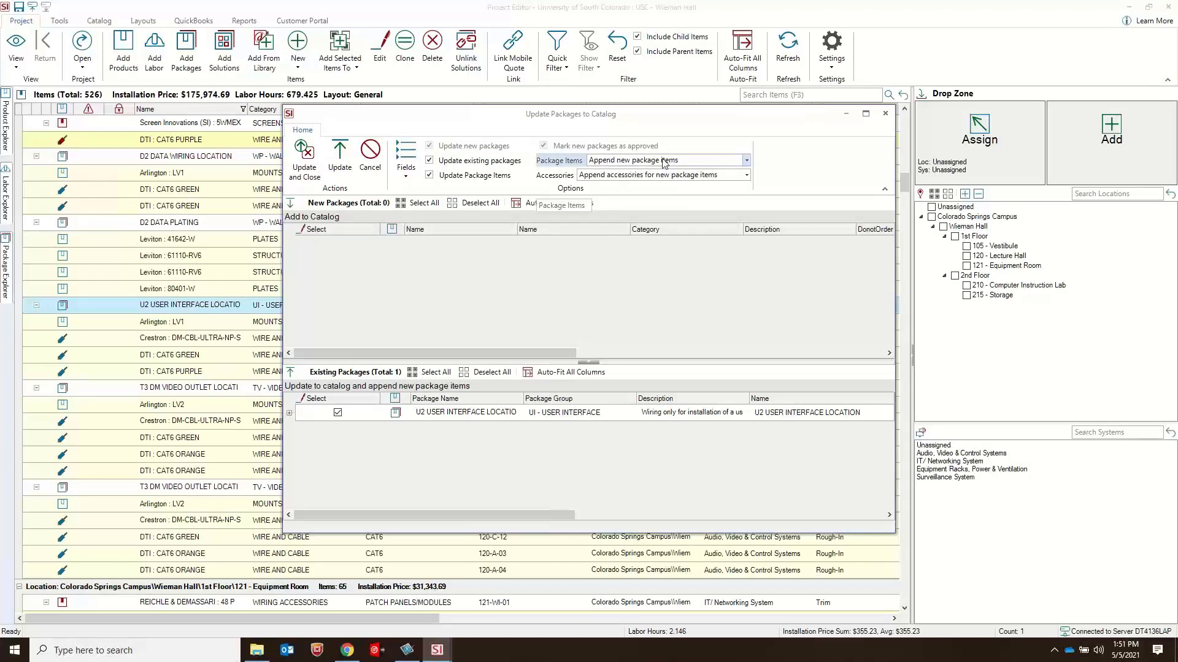
{"action": "left_click", "coordinate": [716, 161]}
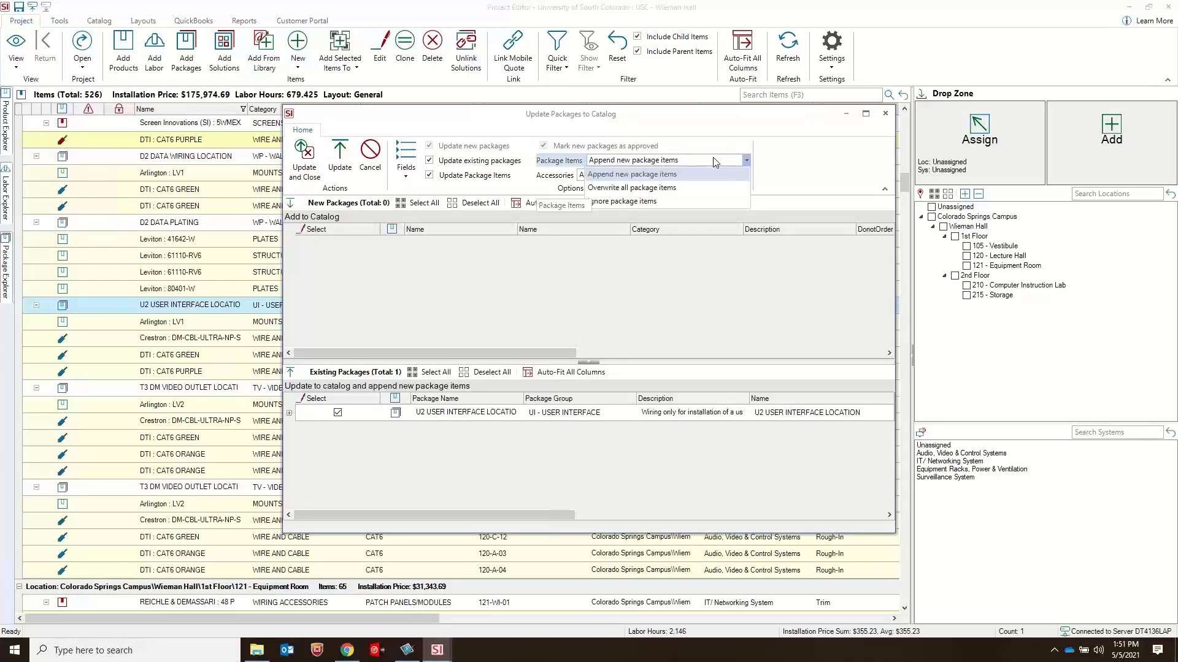
{"action": "left_click", "coordinate": [715, 161]}
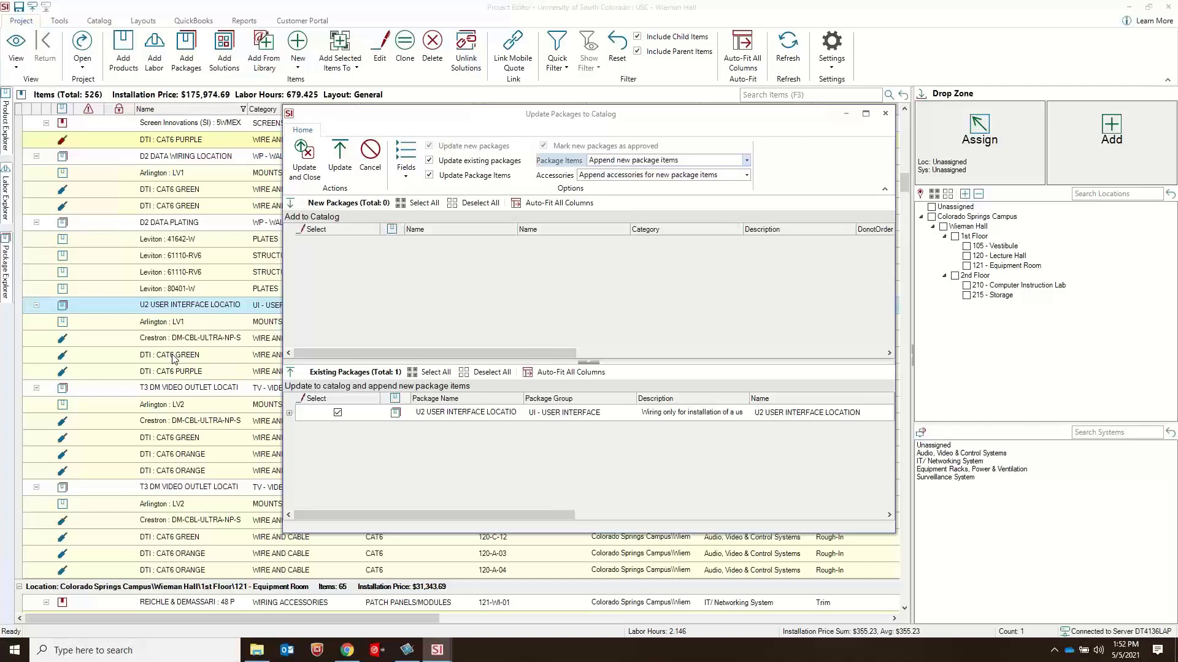
{"action": "left_click", "coordinate": [178, 307]}
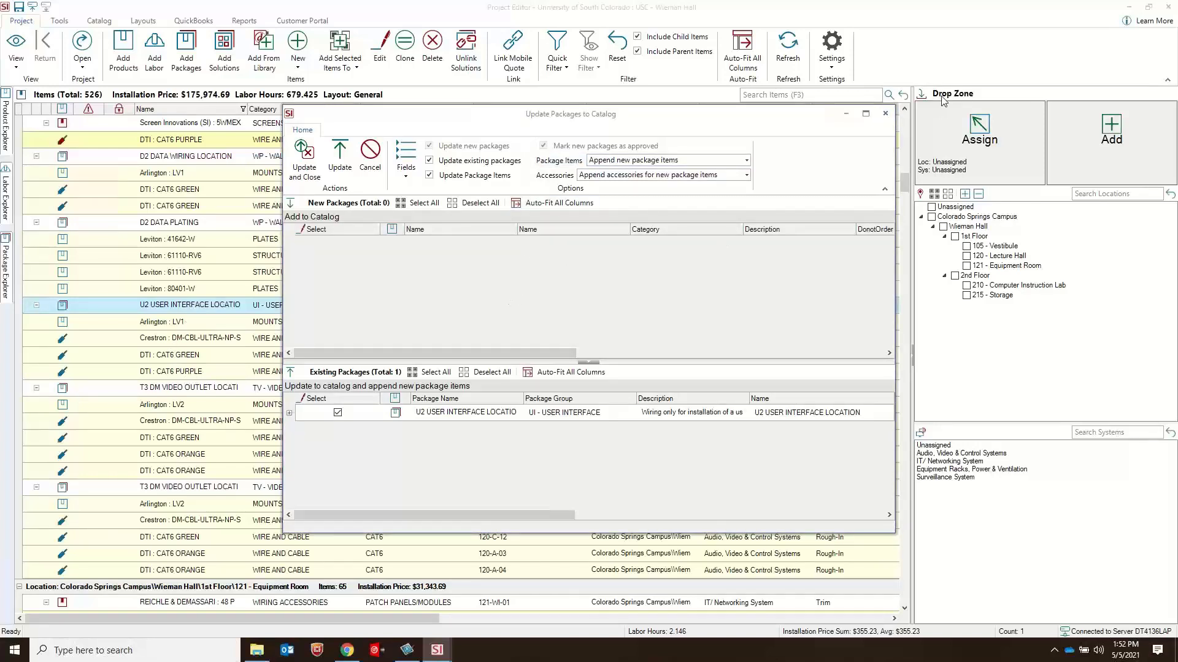
{"action": "left_click", "coordinate": [885, 113]}
Step: Select the four items inside package 120-UI-01, review their update-to-catalog and replace options, and dismiss them without changes
{"action": "left_click", "coordinate": [281, 321]}
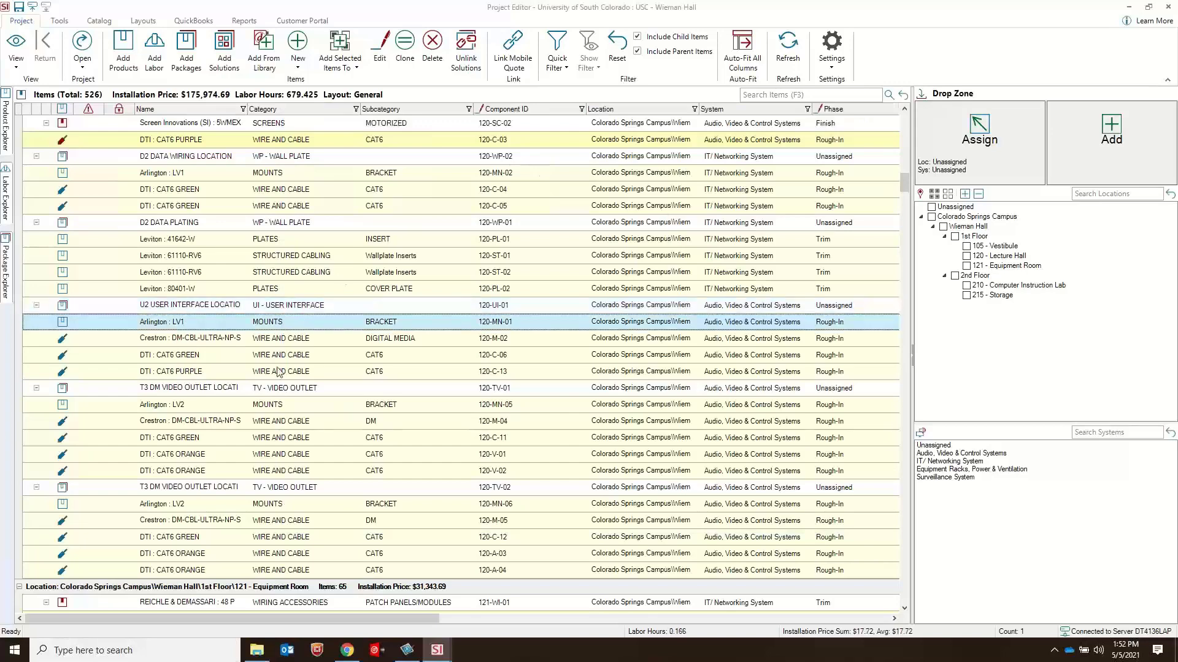
{"action": "left_click", "coordinate": [279, 371], "text": "shift"}
{"action": "right_click", "coordinate": [341, 362]}
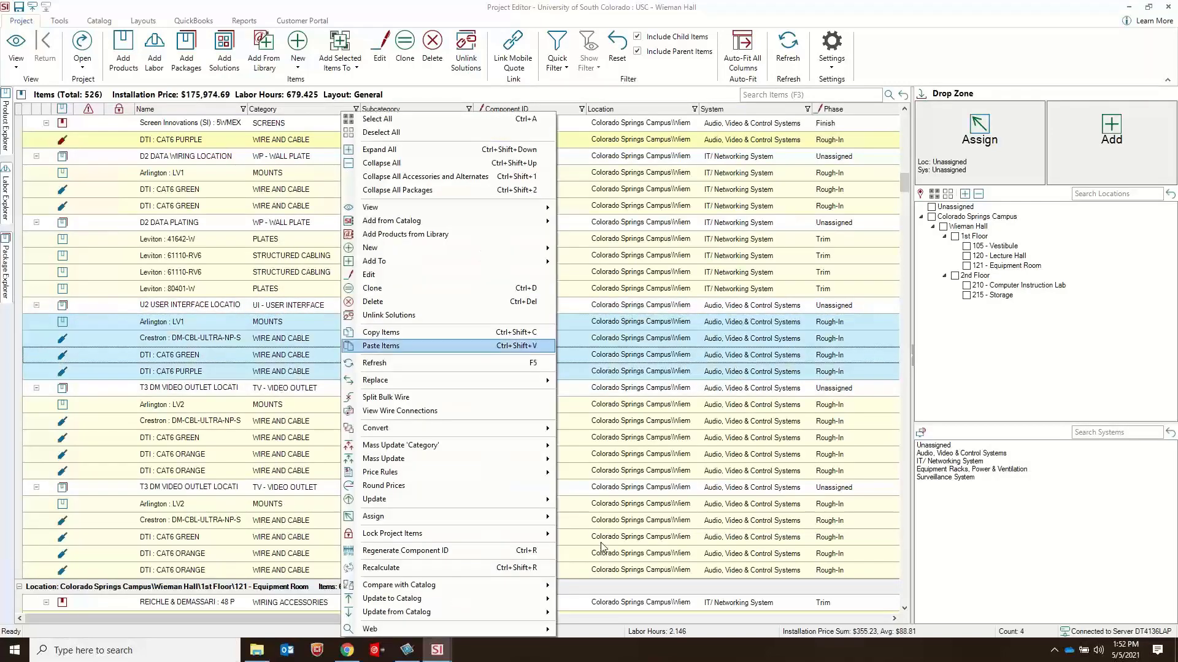
{"action": "mouse_move", "coordinate": [529, 600]}
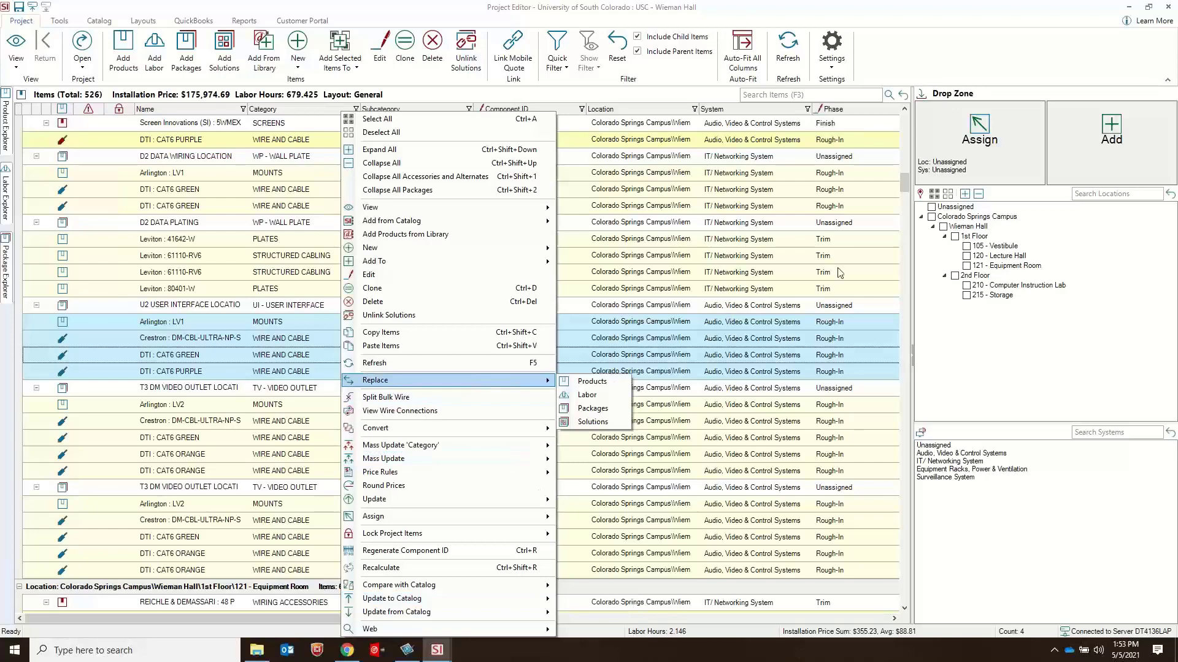
{"action": "left_click", "coordinate": [149, 291]}
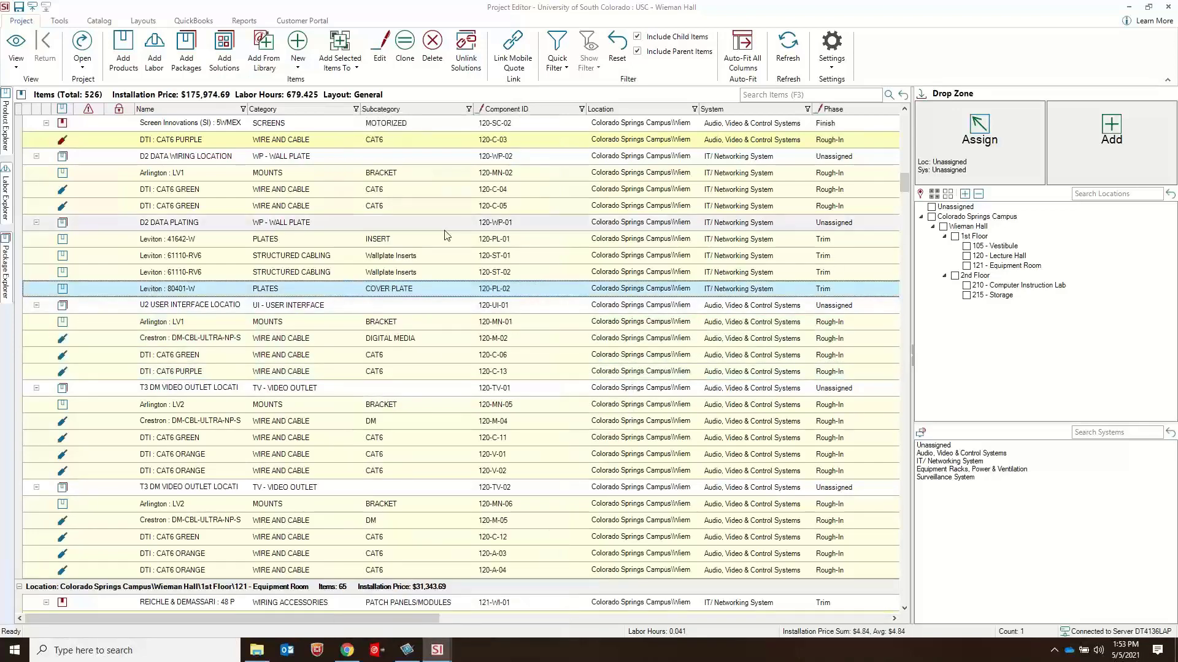
Step: Switch the project's item list to the Custom Fields layout
{"action": "left_click", "coordinate": [143, 22]}
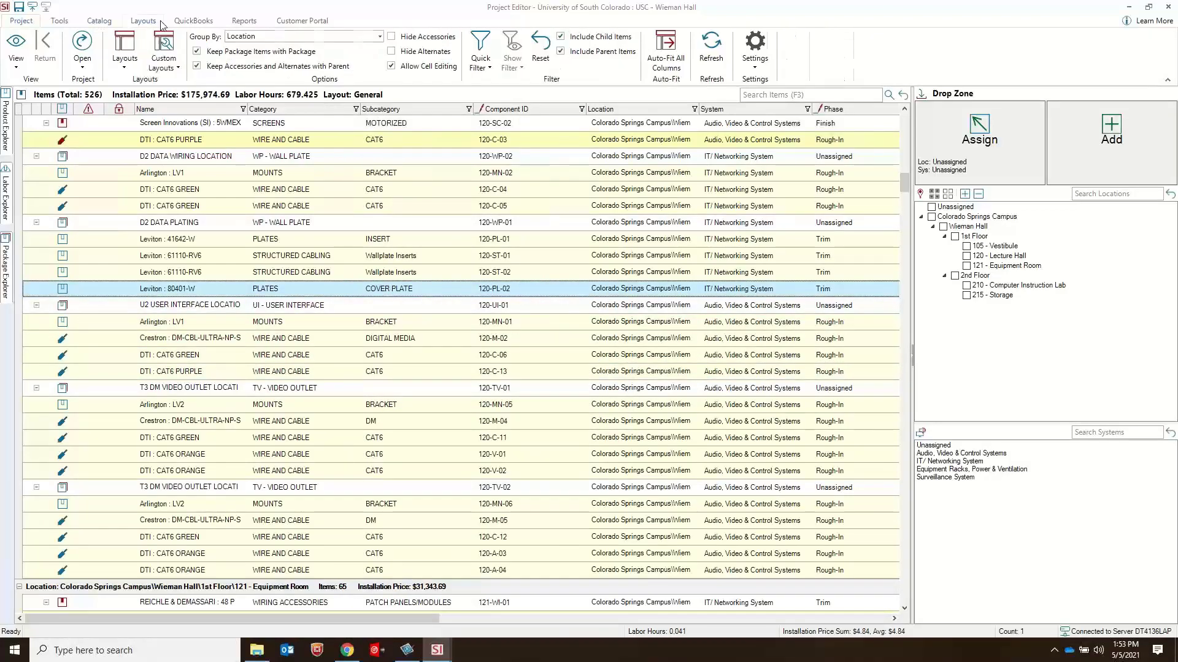
{"action": "left_click", "coordinate": [125, 69]}
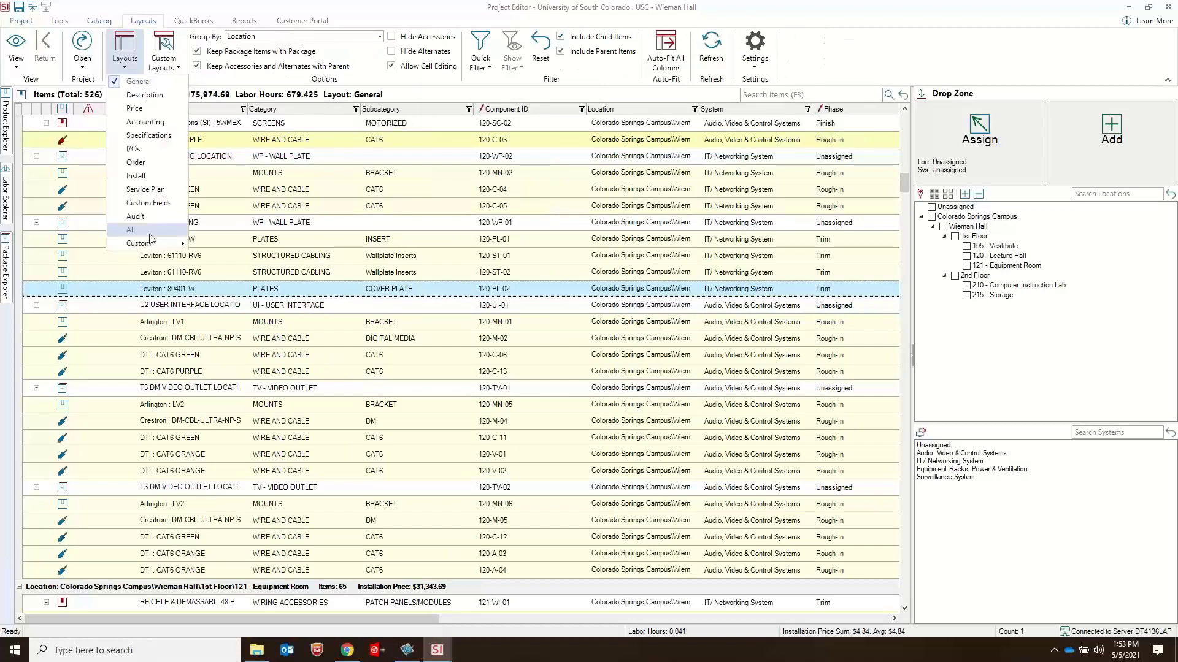
{"action": "left_click", "coordinate": [161, 206]}
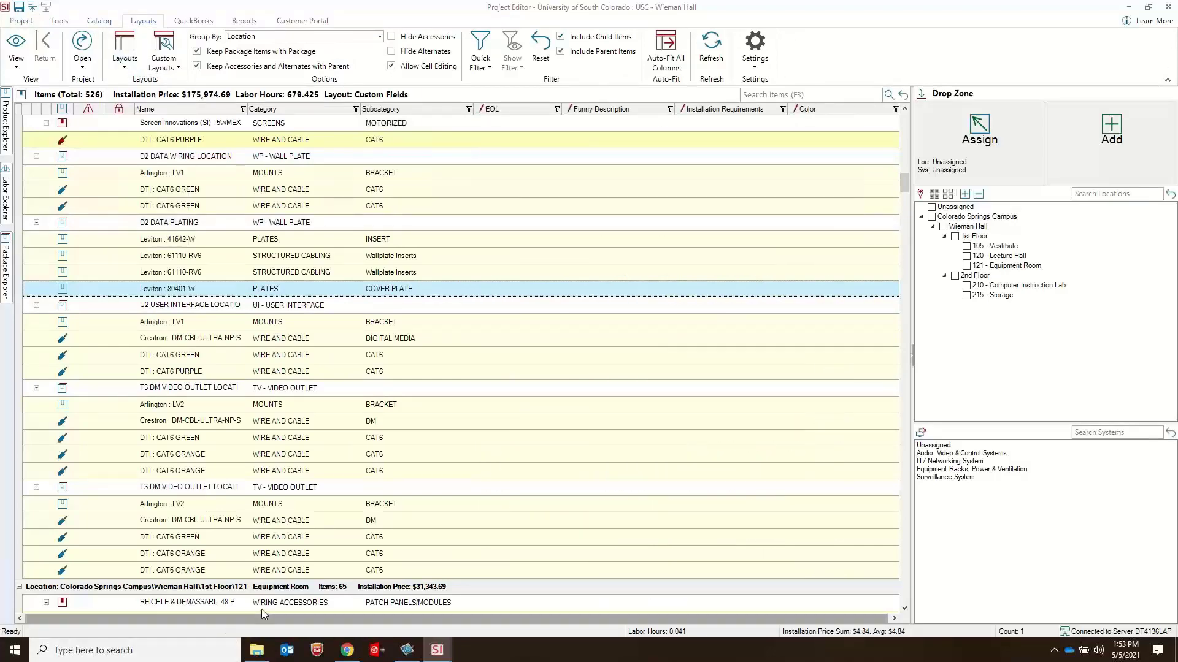
Step: Examine the Funny Description and Installation Requirements entries and the product's custom fields for DTI CAT6 PURPLE (120-C-03), closing each without changes
{"action": "left_click", "coordinate": [671, 141]}
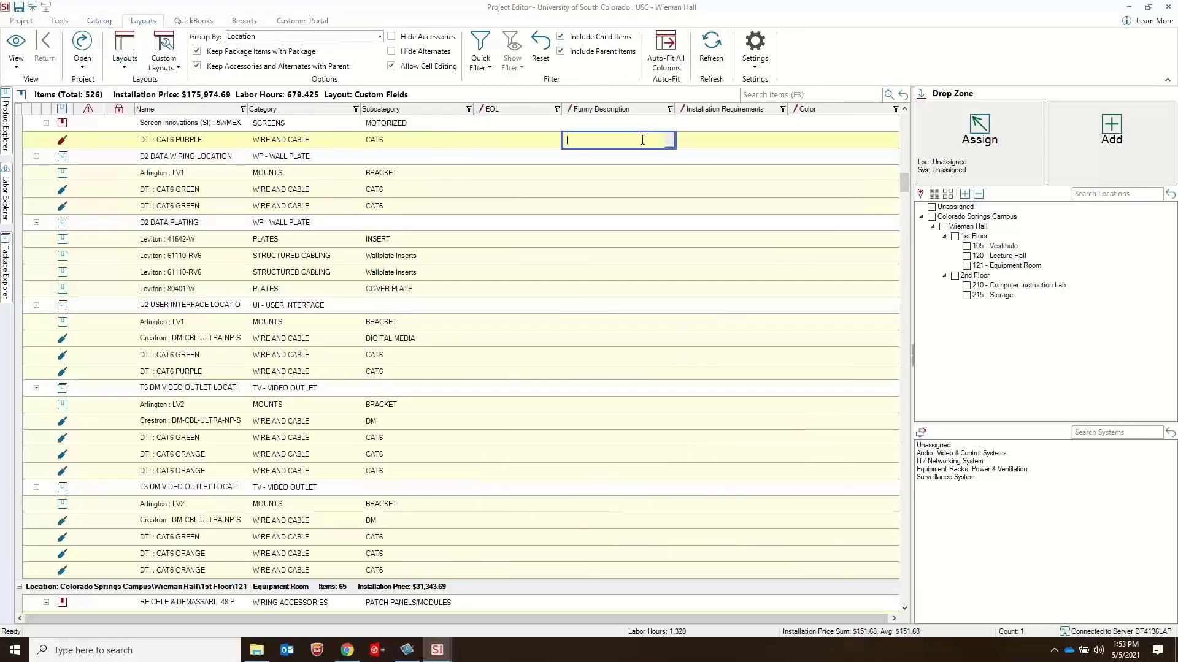
{"action": "left_click", "coordinate": [673, 145]}
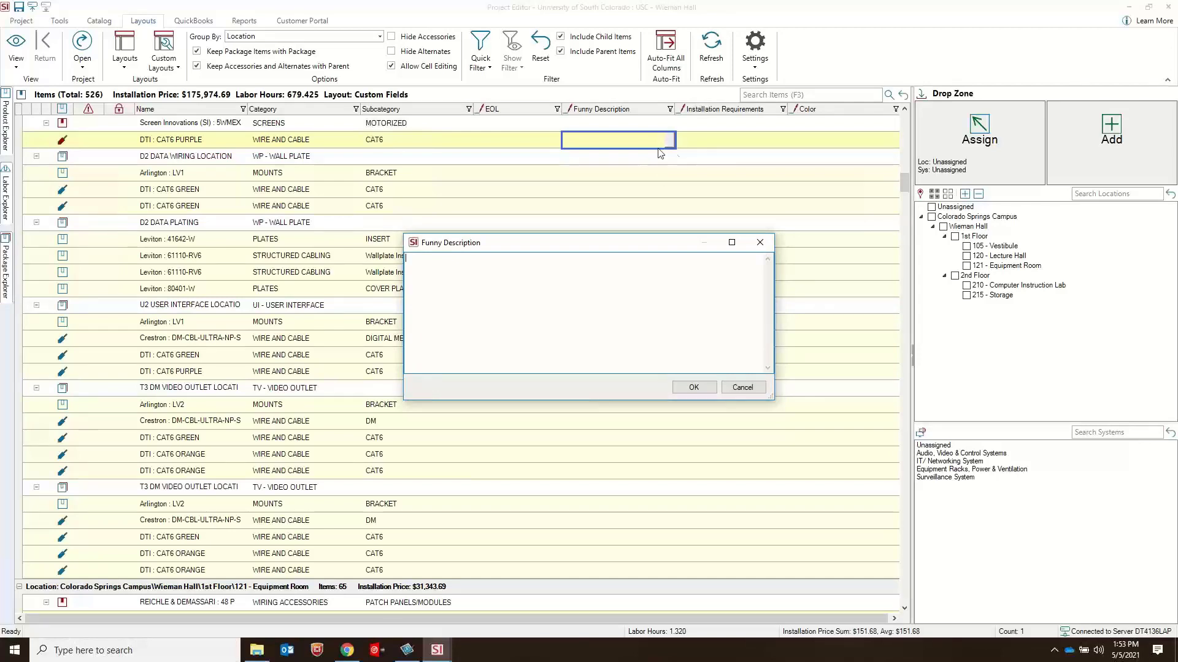
{"action": "left_click", "coordinate": [742, 387]}
{"action": "left_click", "coordinate": [718, 140]}
{"action": "left_click", "coordinate": [784, 140]}
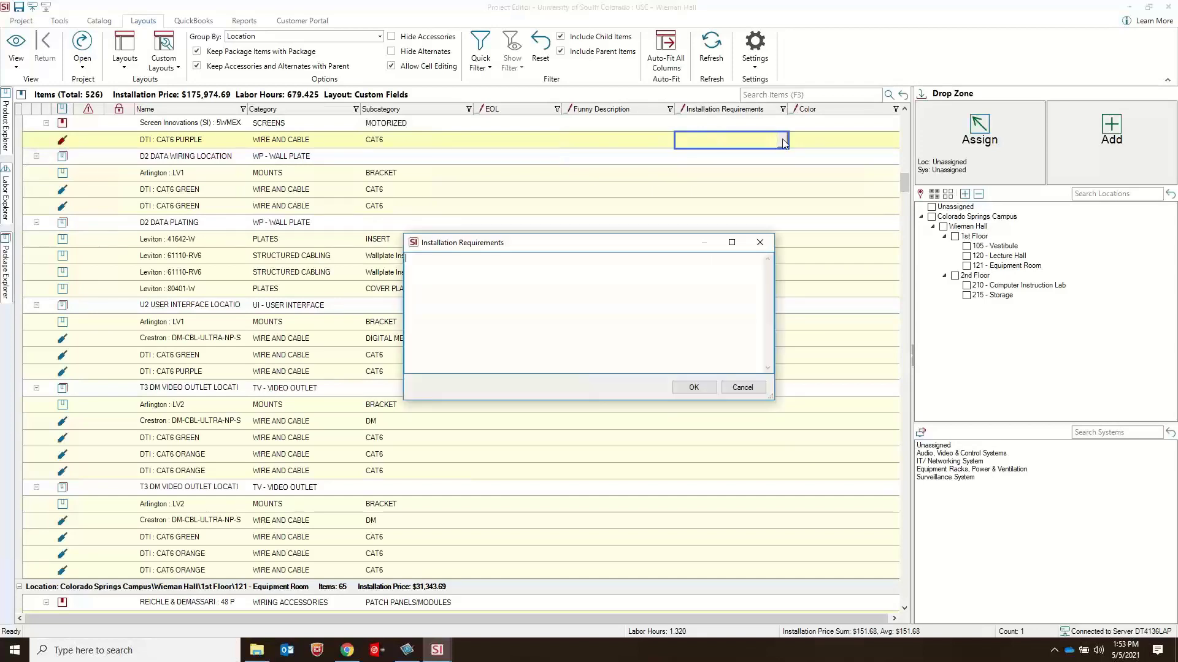
{"action": "left_click", "coordinate": [760, 243]}
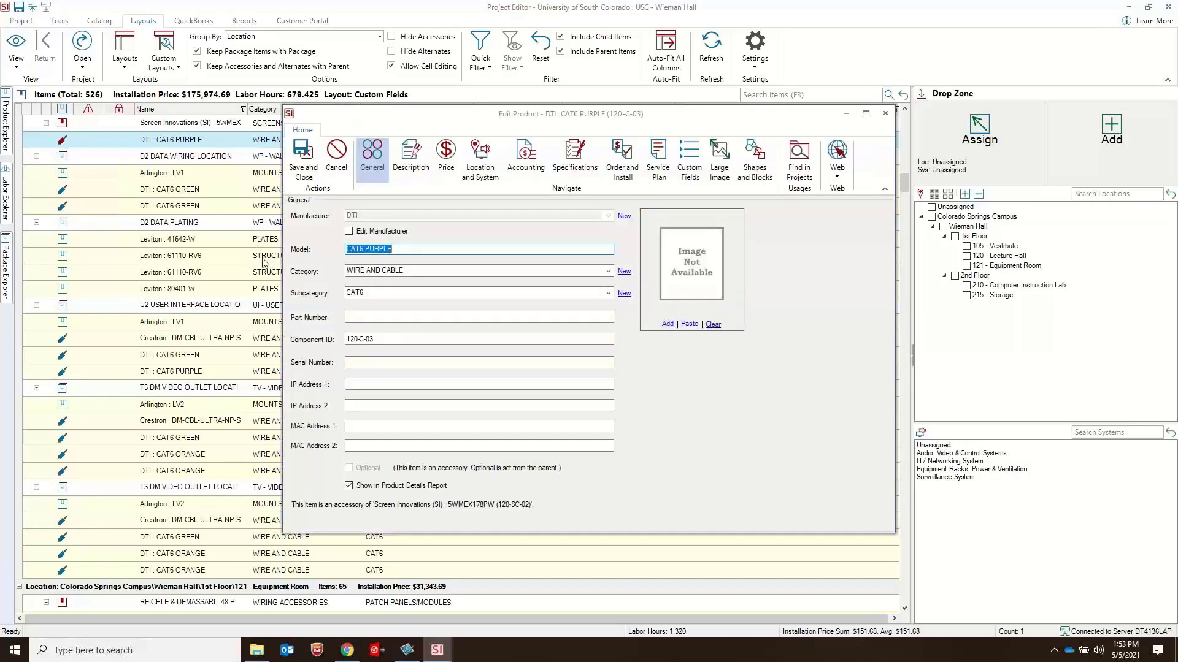
{"action": "left_click", "coordinate": [683, 180]}
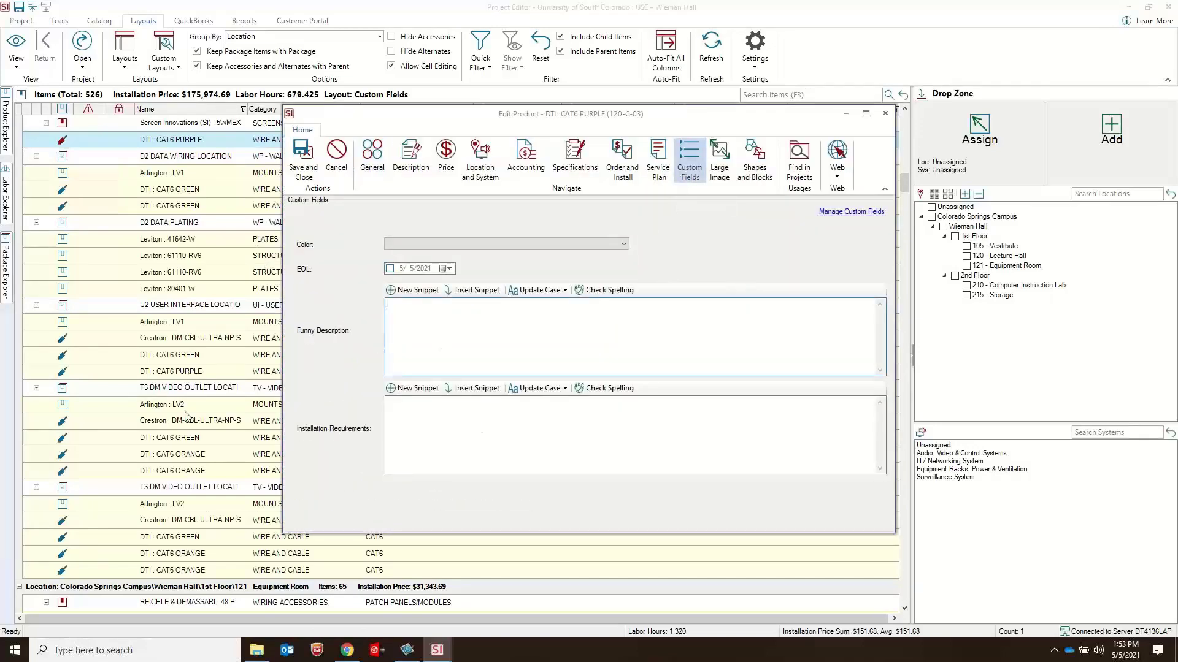
{"action": "left_click", "coordinate": [885, 114]}
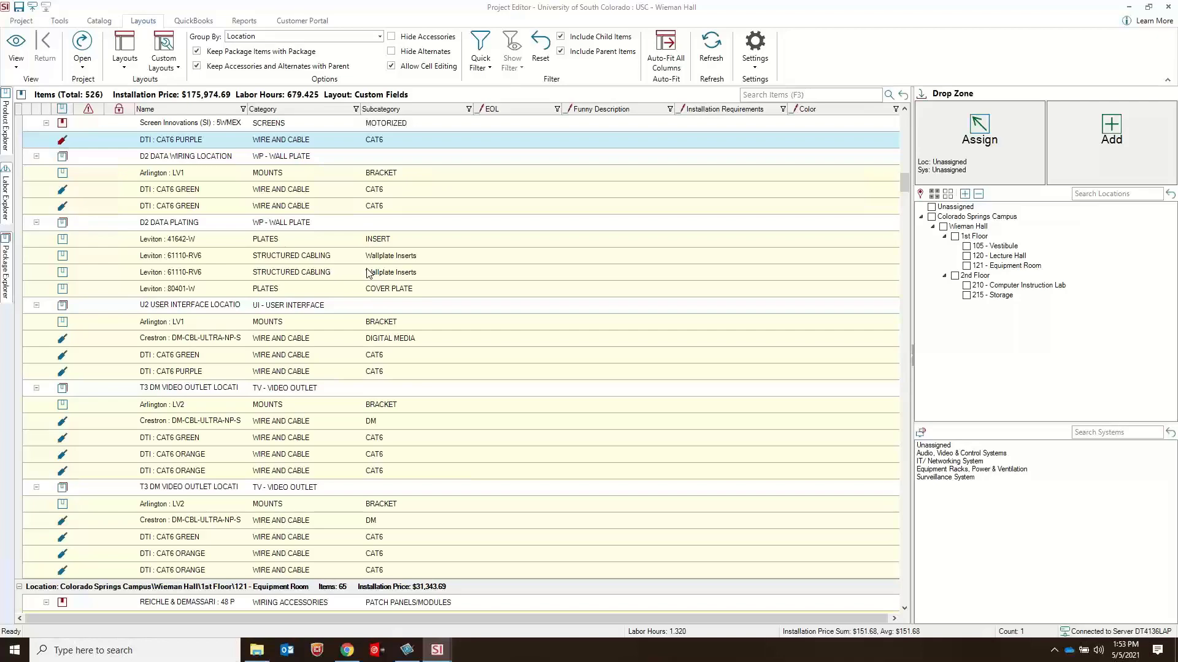
Step: Switch to the main System Integrator window and open the catalog's product list
{"action": "left_click", "coordinate": [444, 657]}
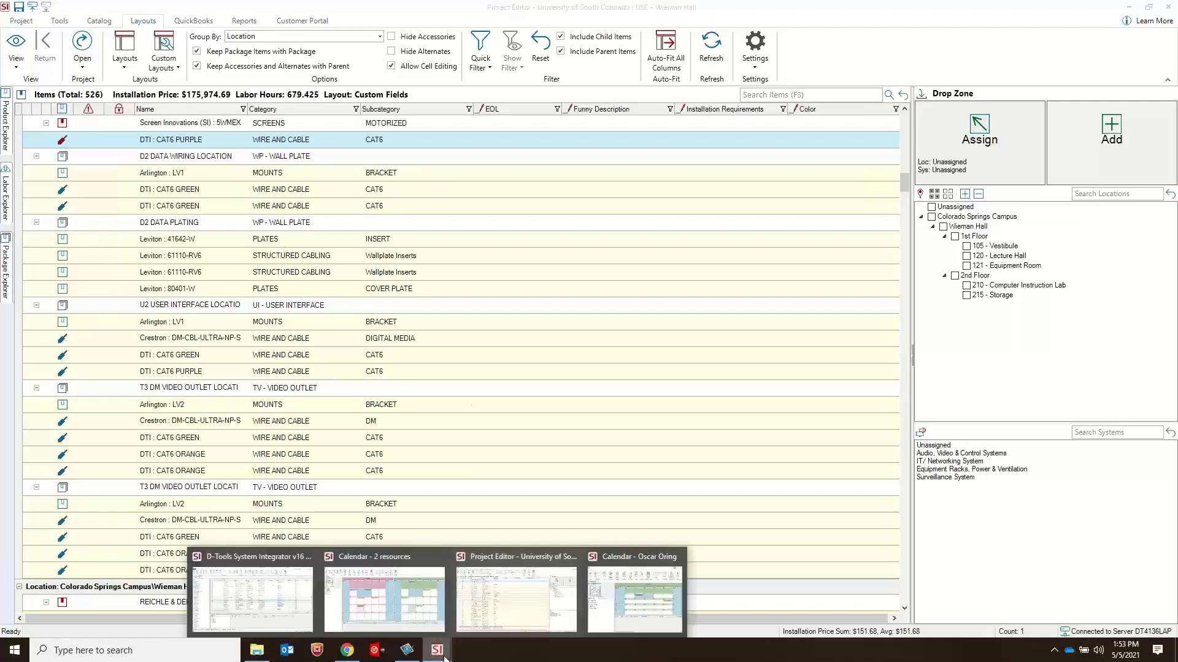
{"action": "left_click", "coordinate": [267, 601]}
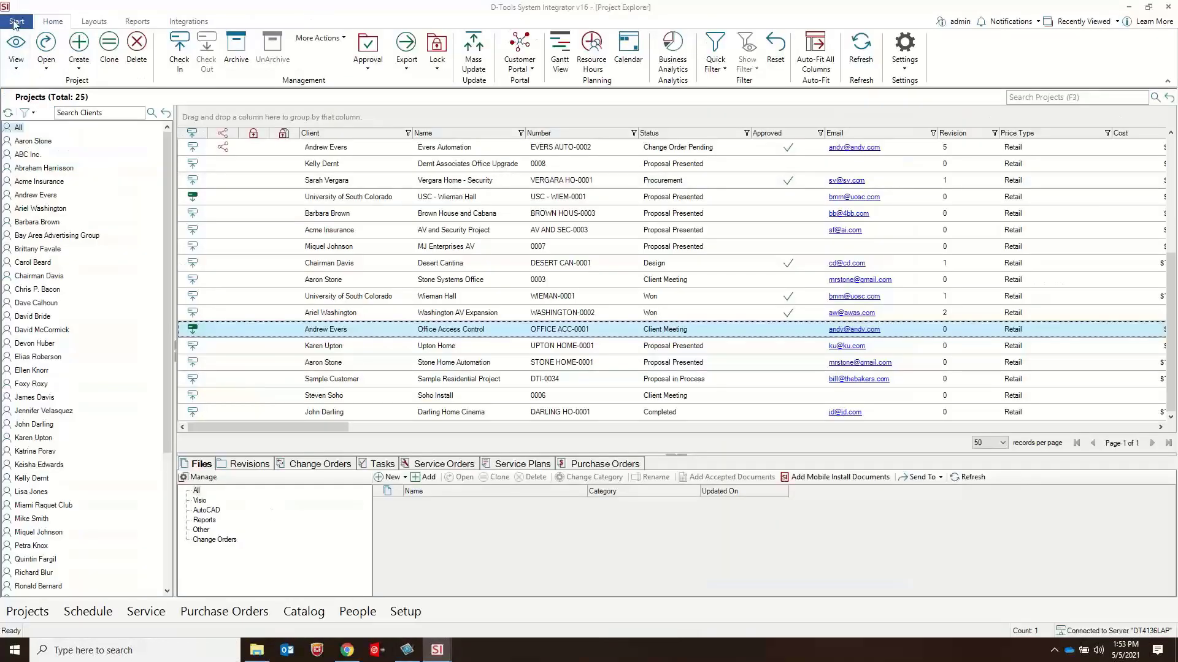
{"action": "left_click", "coordinate": [16, 23]}
{"action": "mouse_move", "coordinate": [59, 232]}
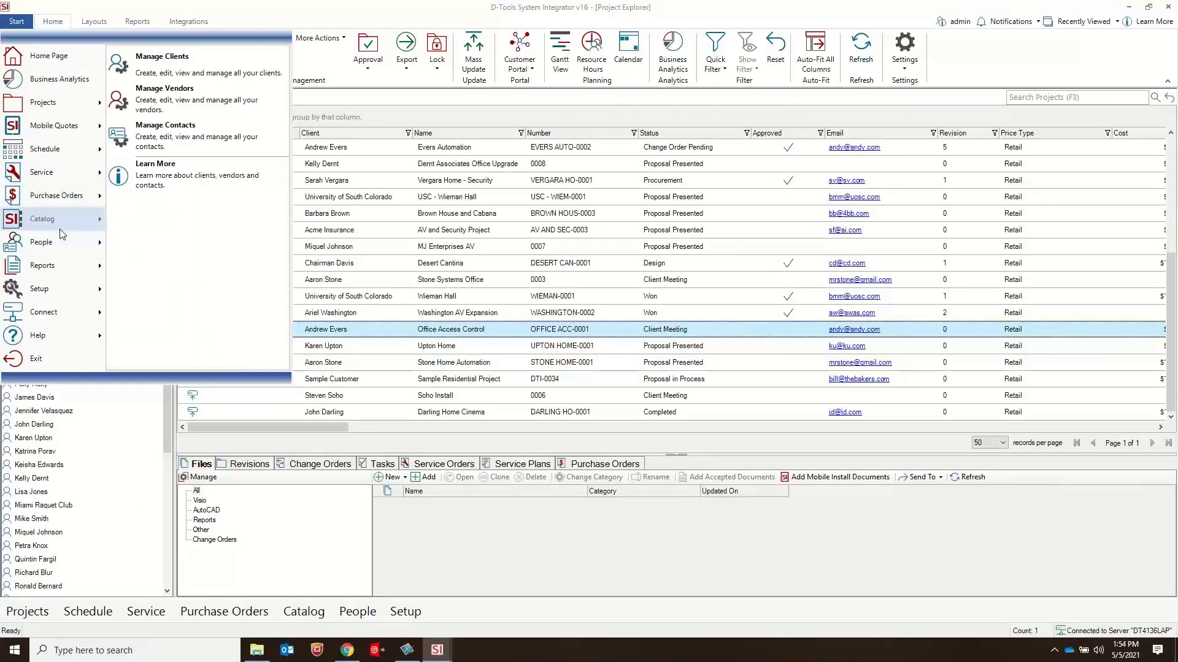
{"action": "left_click", "coordinate": [178, 56]}
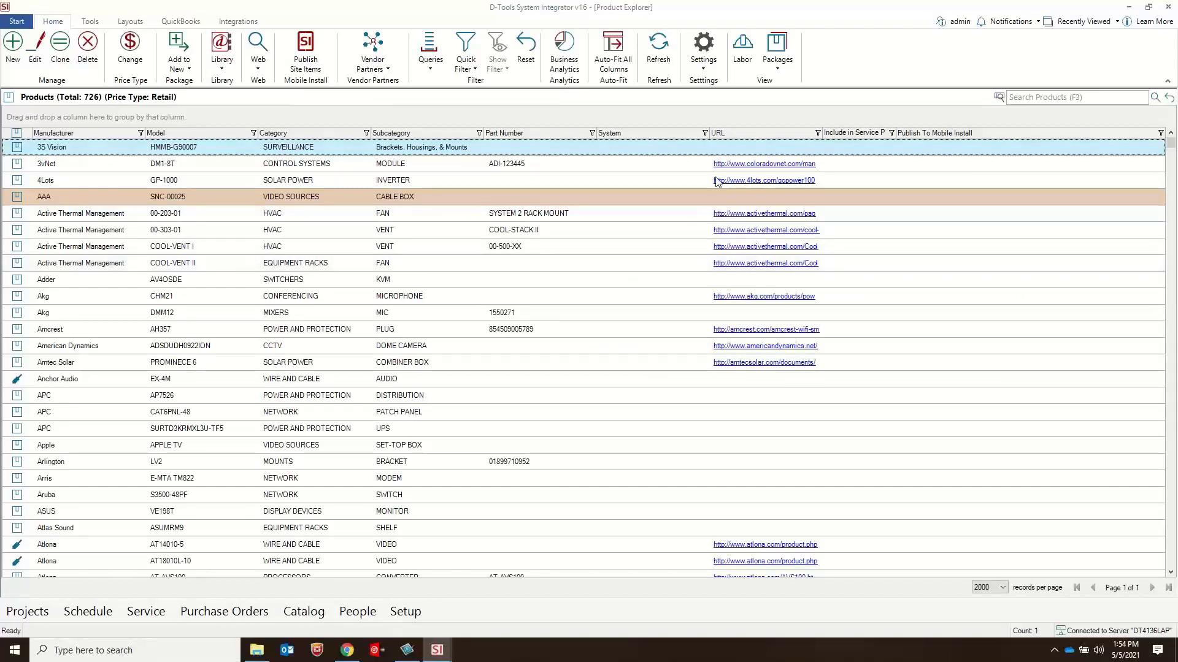
Step: Review the catalog's product price types and the form for adding one, cancelling the new price type
{"action": "left_click", "coordinate": [704, 68]}
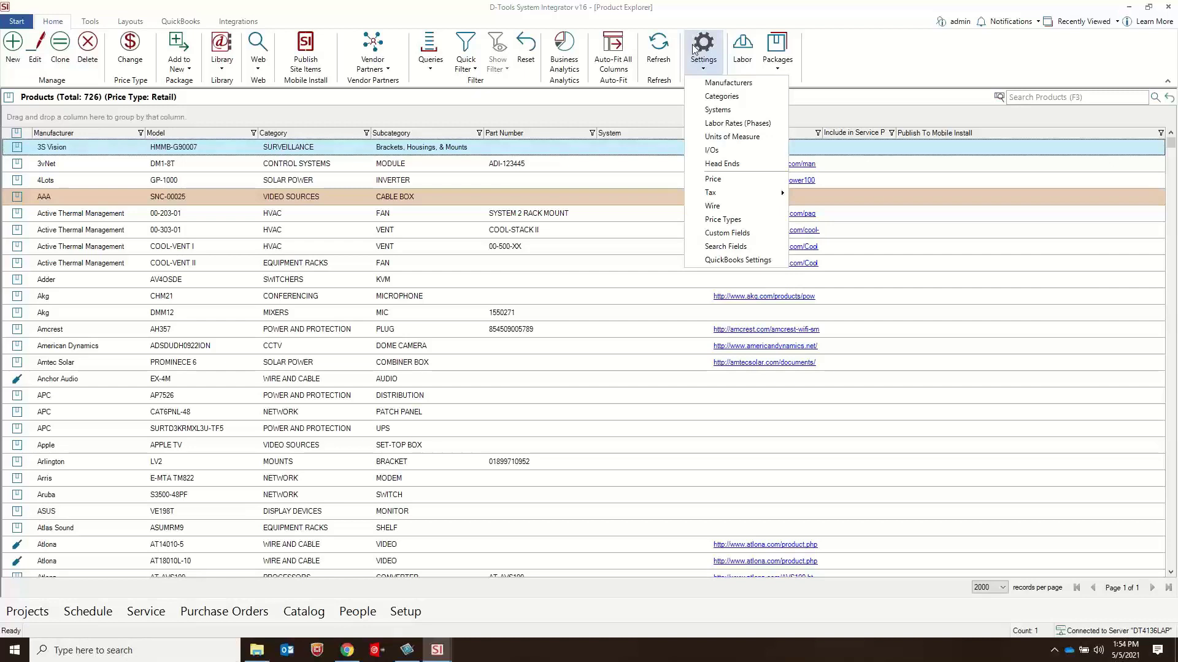
{"action": "left_click", "coordinate": [726, 220]}
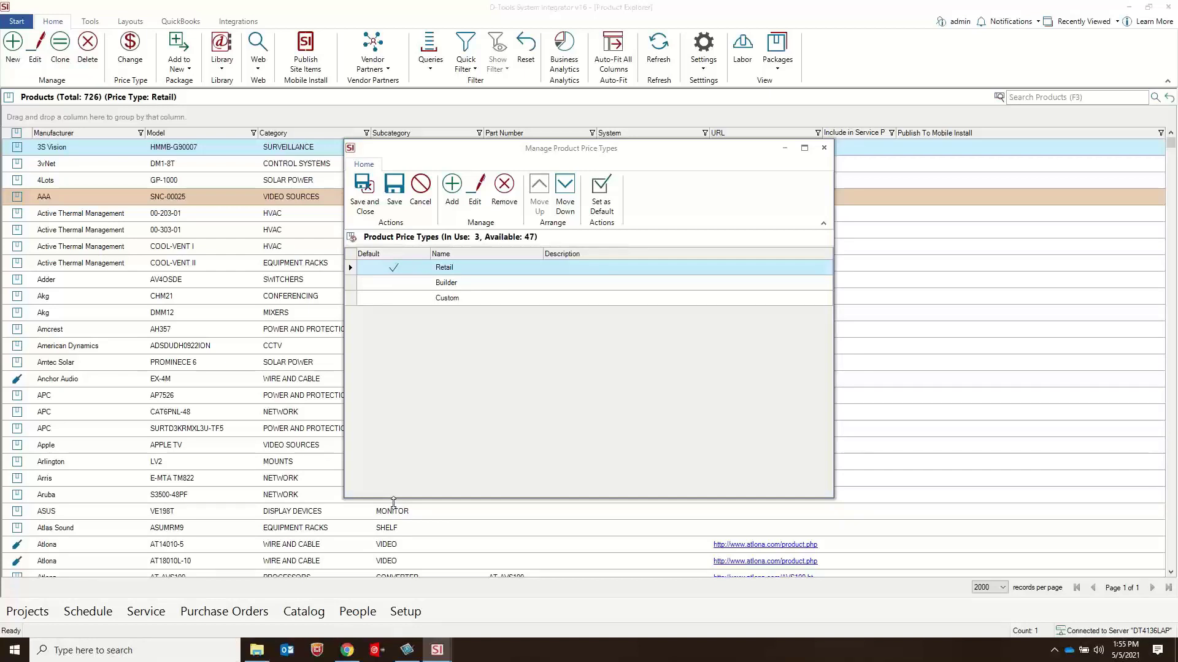
{"action": "left_click", "coordinate": [453, 195]}
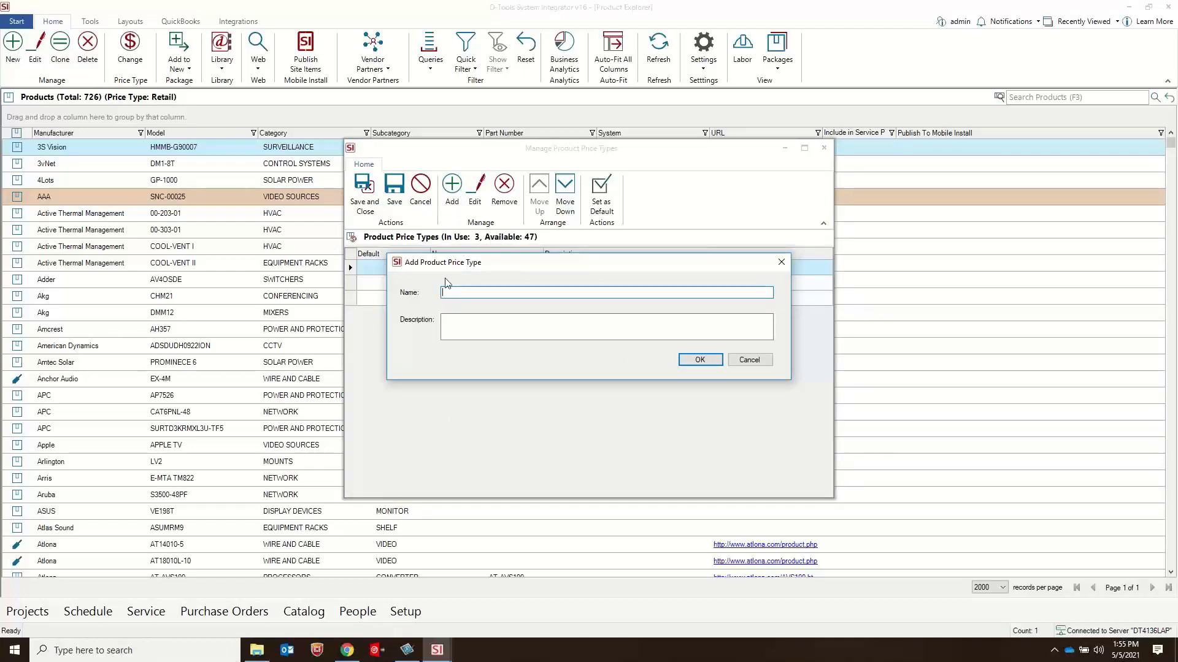
{"action": "left_click", "coordinate": [750, 360]}
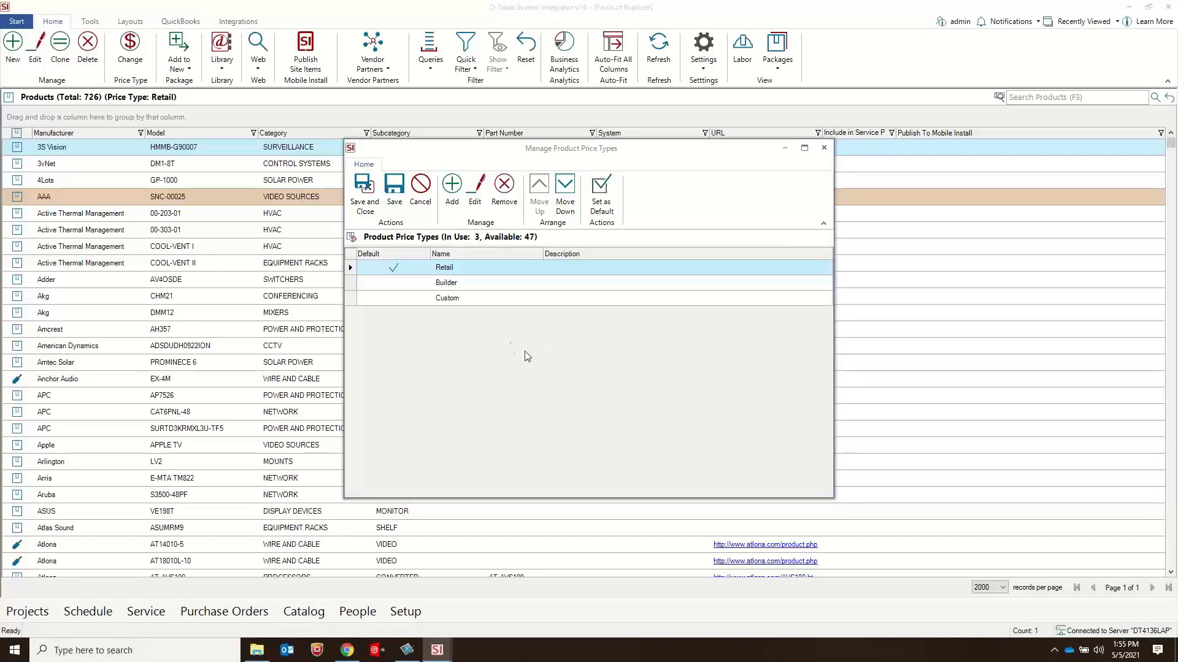
Step: Try Builder as the default product price type, make Retail the default again, and save the price types
{"action": "left_click", "coordinate": [518, 283]}
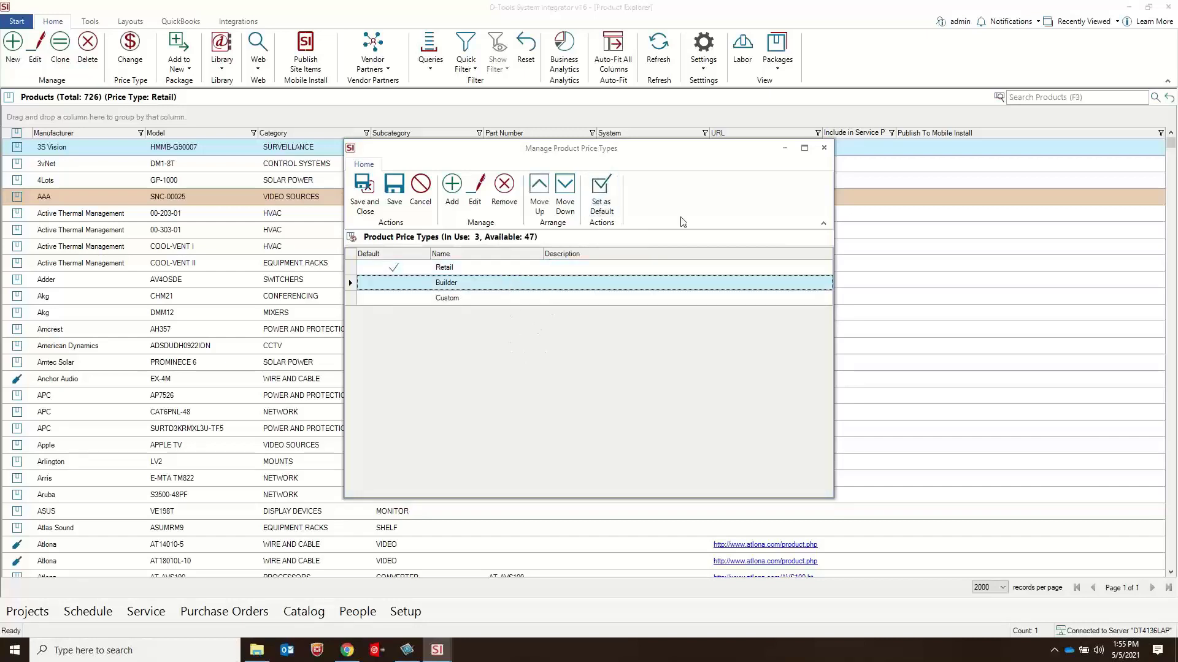
{"action": "left_click", "coordinate": [609, 203]}
{"action": "left_click", "coordinate": [636, 369]}
{"action": "left_click", "coordinate": [601, 195]}
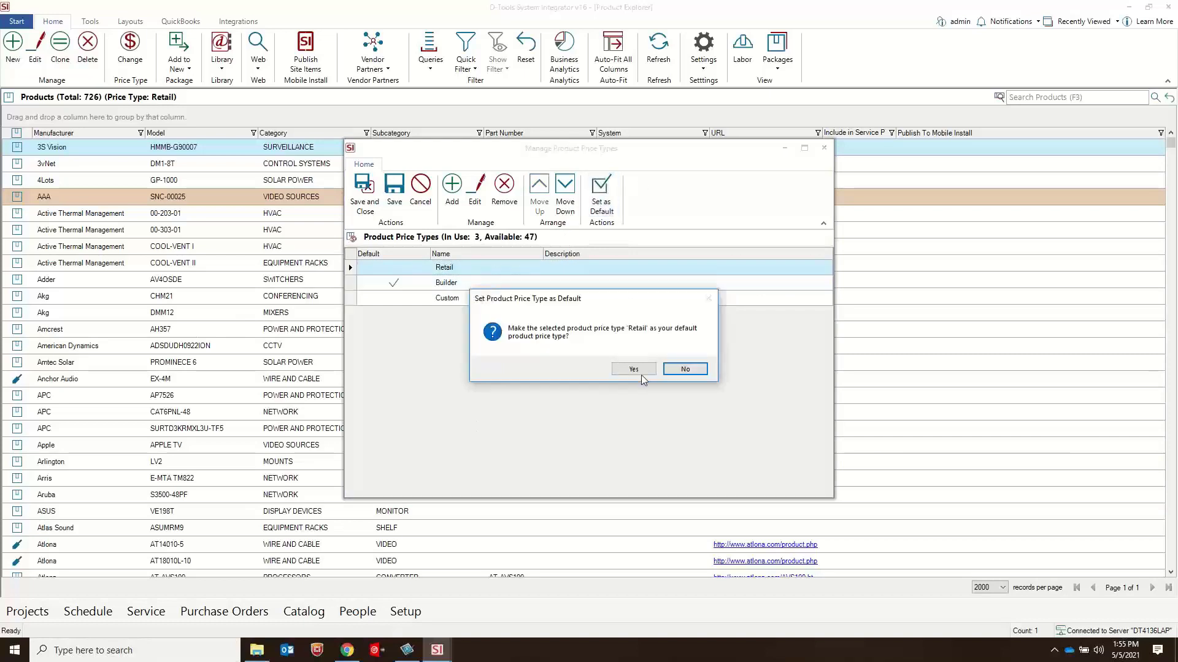
{"action": "left_click", "coordinate": [640, 373]}
{"action": "left_click", "coordinate": [358, 192]}
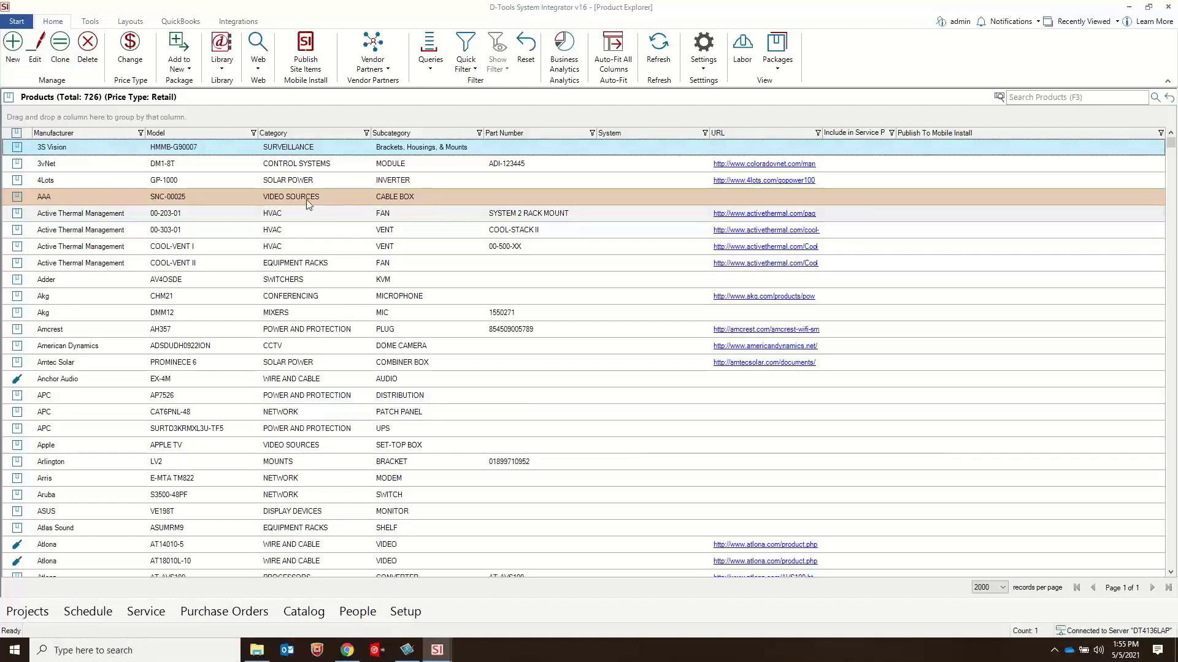
{"action": "left_click", "coordinate": [371, 396]}
{"action": "left_click", "coordinate": [385, 347]}
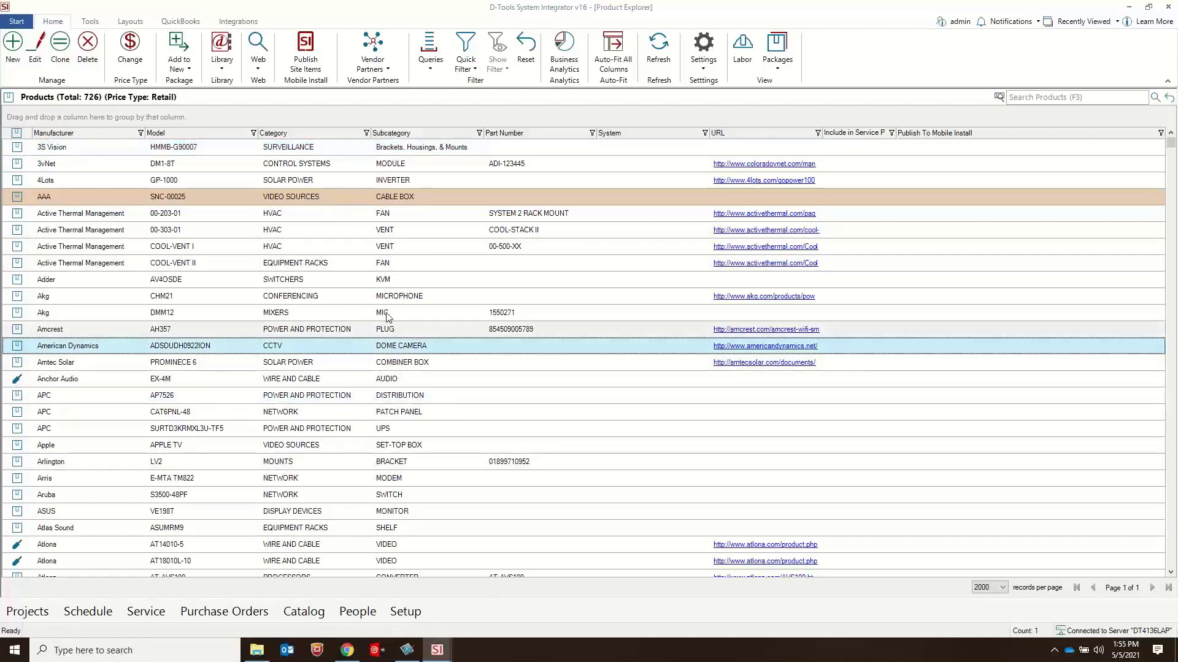
{"action": "left_click", "coordinate": [386, 314]}
{"action": "left_click", "coordinate": [355, 413]}
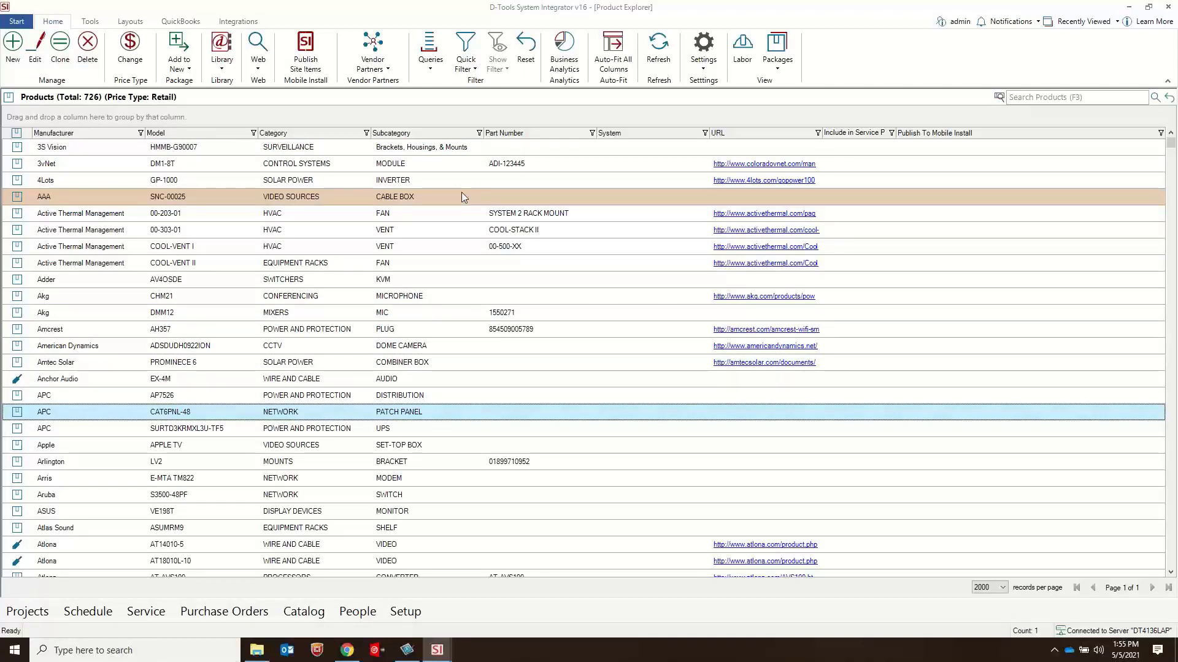
Step: Examine the general information and price settings of the AAA SNC-00025 cable box, closing the product without changes
{"action": "double_click", "coordinate": [320, 200]}
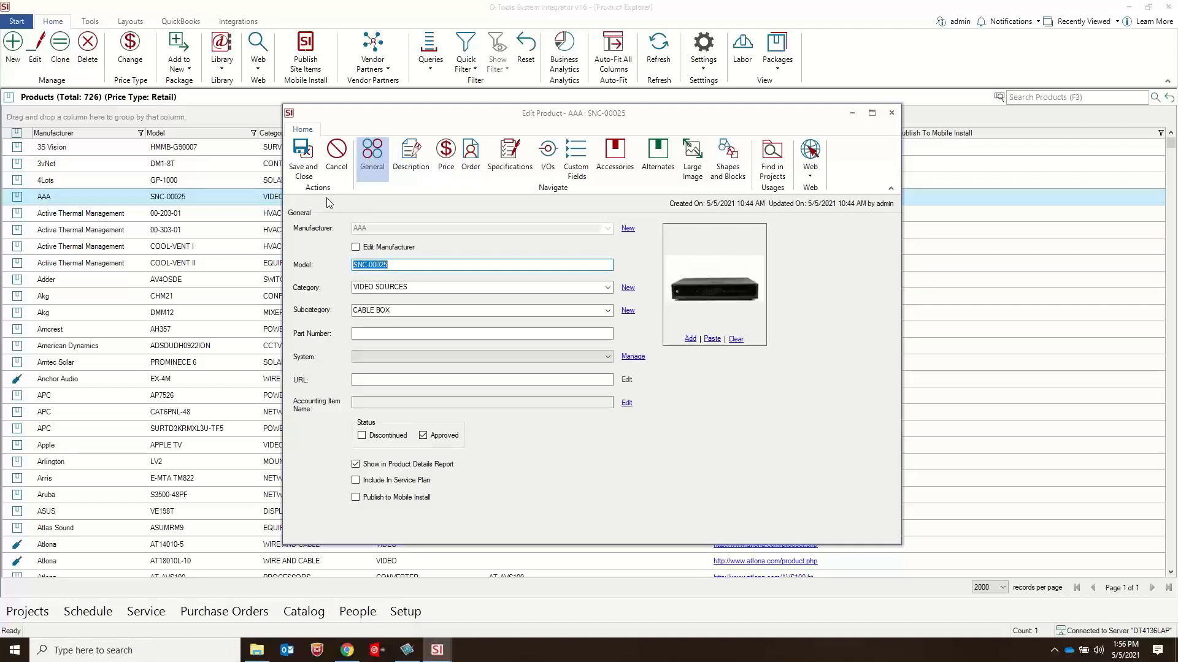
{"action": "left_click", "coordinate": [449, 157]}
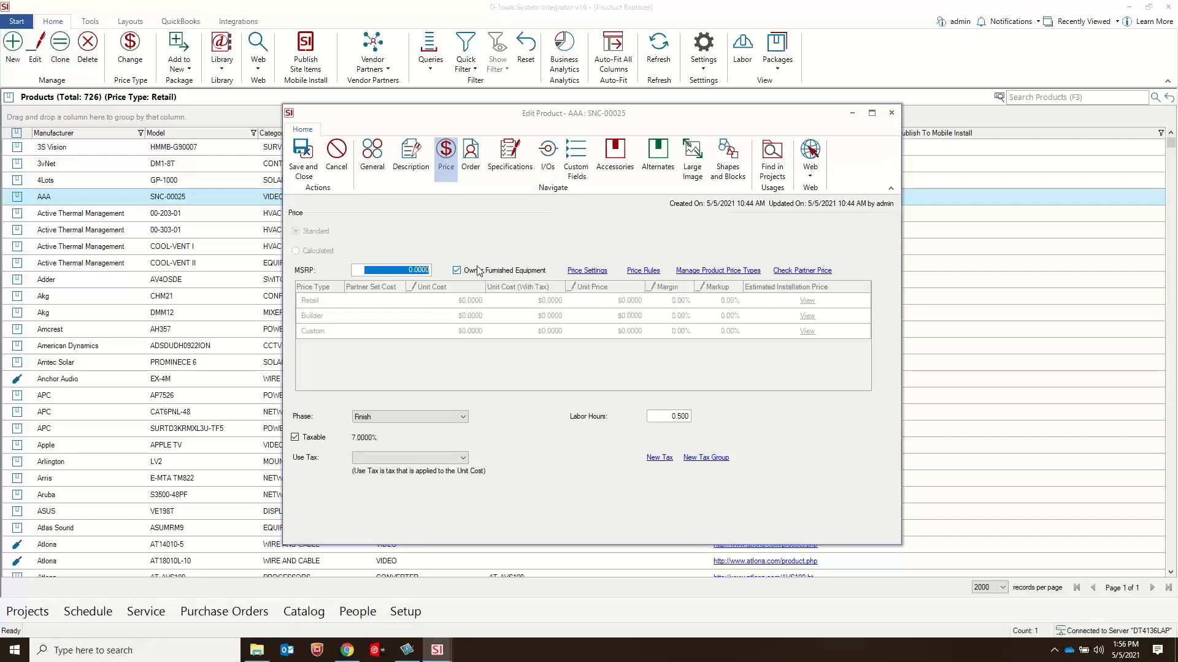
{"action": "left_click", "coordinate": [891, 112]}
{"action": "left_click", "coordinate": [295, 201]}
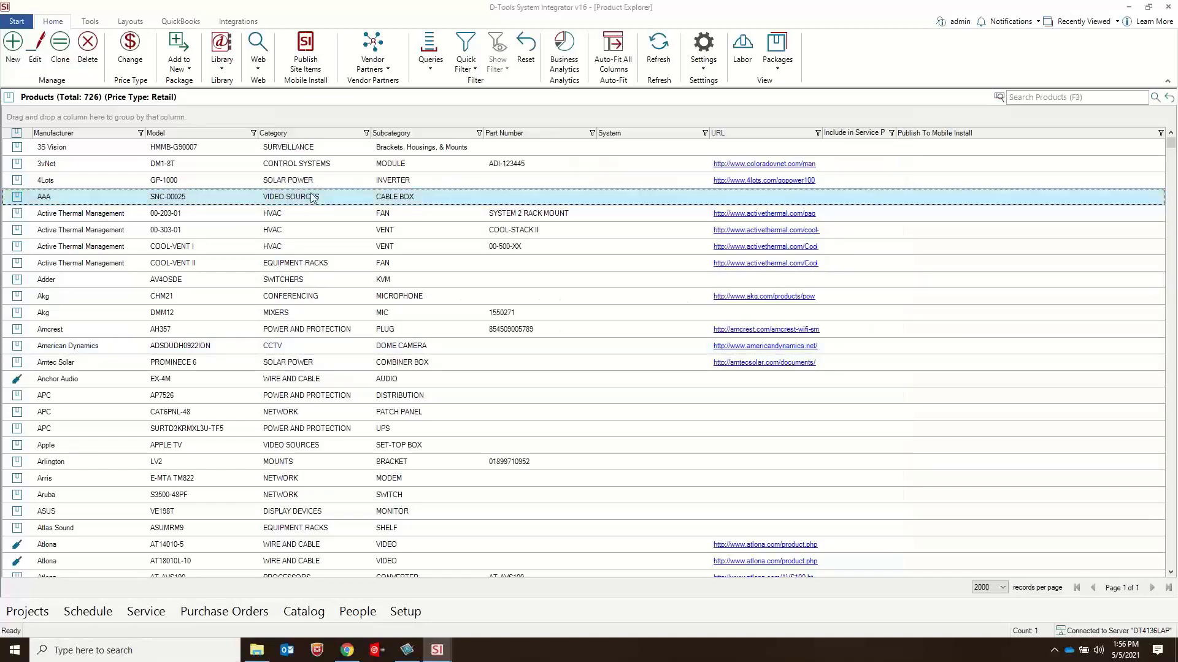
{"action": "left_click", "coordinate": [309, 248]}
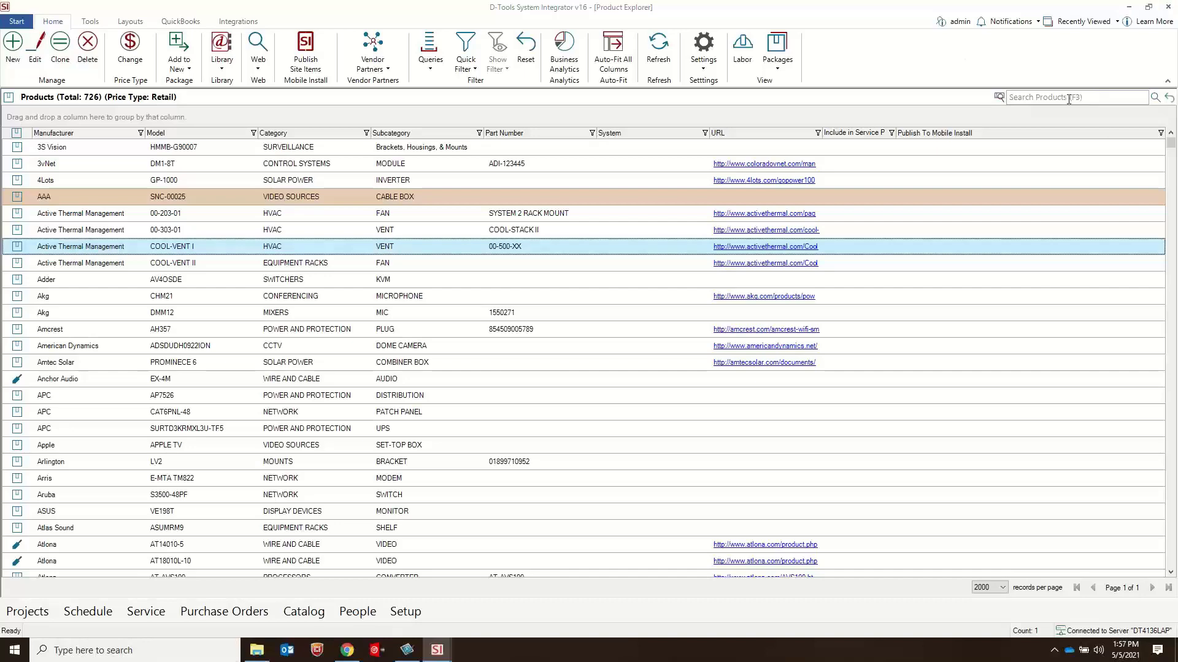
Step: Search the catalog's product list for "speaker"
{"action": "left_click", "coordinate": [1037, 97]}
{"action": "type", "text": "speaker"}
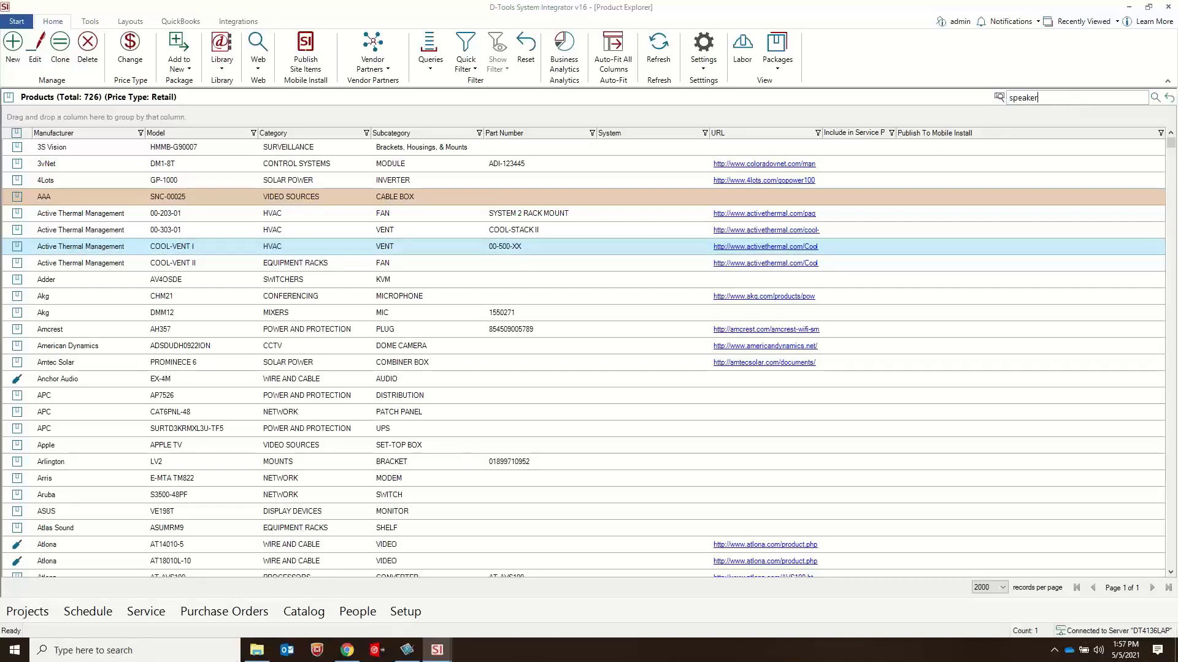
{"action": "key", "text": "Return"}
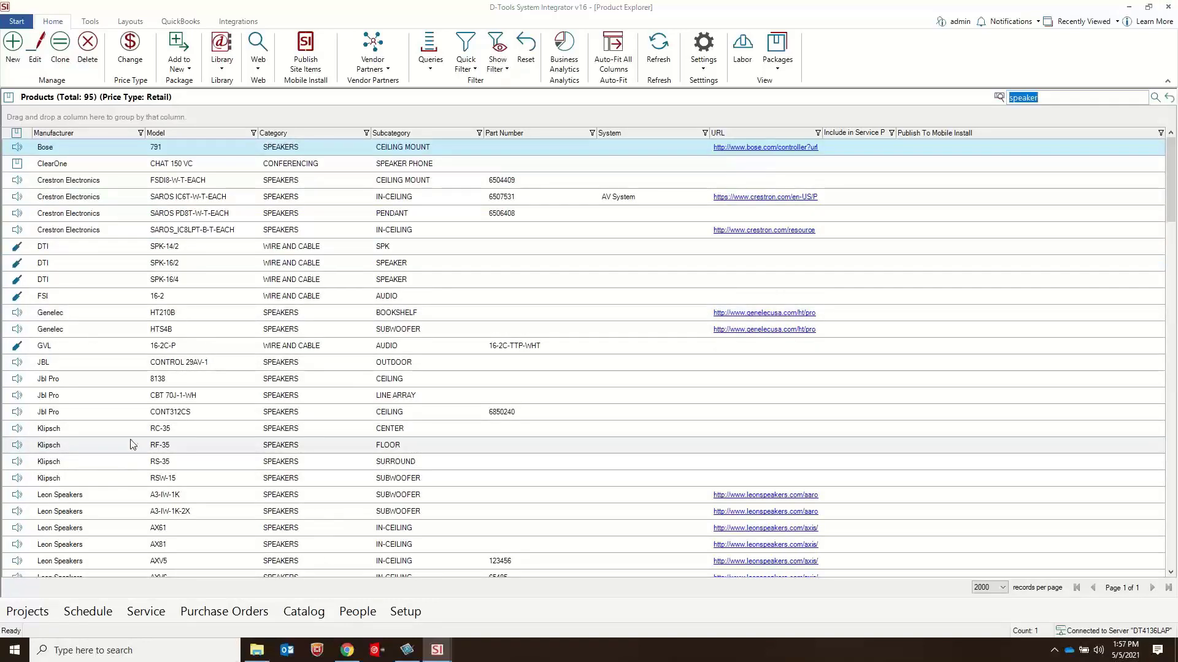
Step: Review the accessories of the Jbl Pro 8138 speaker and try marking MTC-81TB8 as Do Not Order, closing the product without using Save and Close
{"action": "left_click", "coordinate": [136, 380]}
{"action": "double_click", "coordinate": [164, 379]}
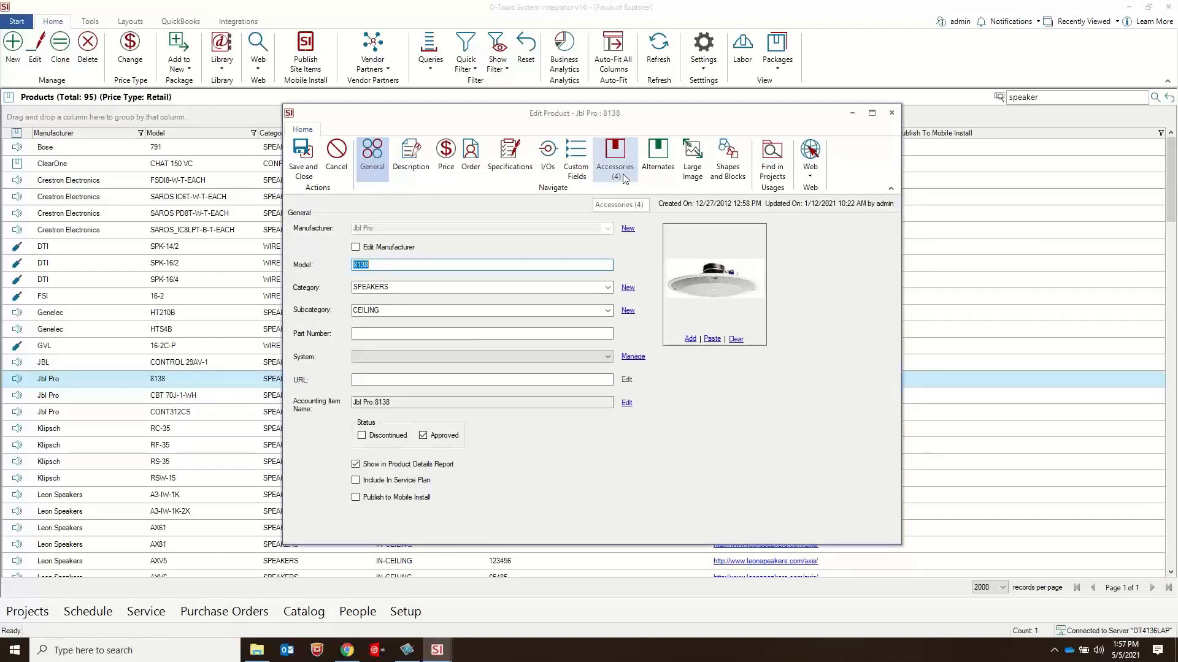
{"action": "left_click", "coordinate": [623, 157]}
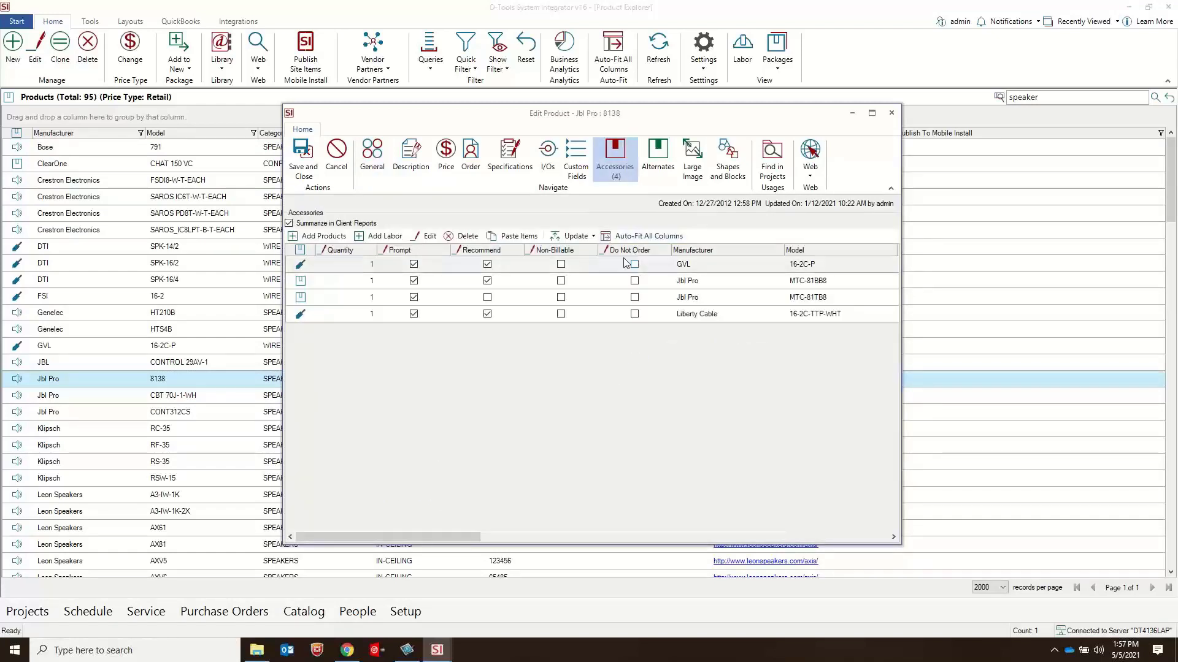
{"action": "left_click", "coordinate": [635, 298]}
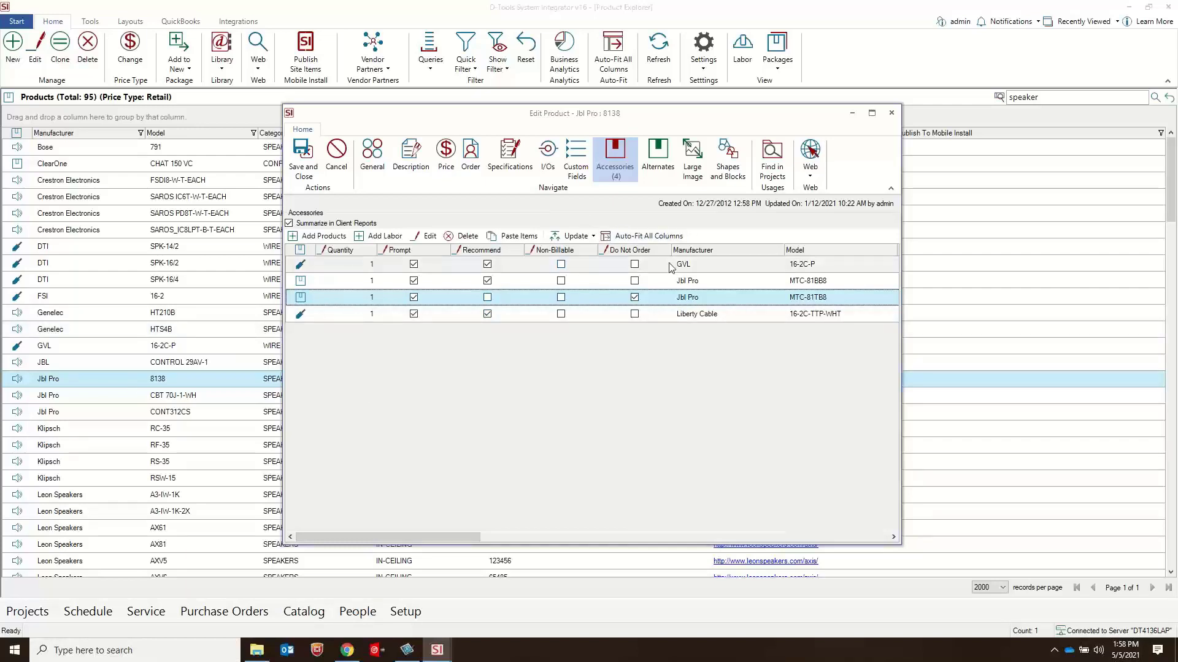
{"action": "left_click", "coordinate": [891, 112]}
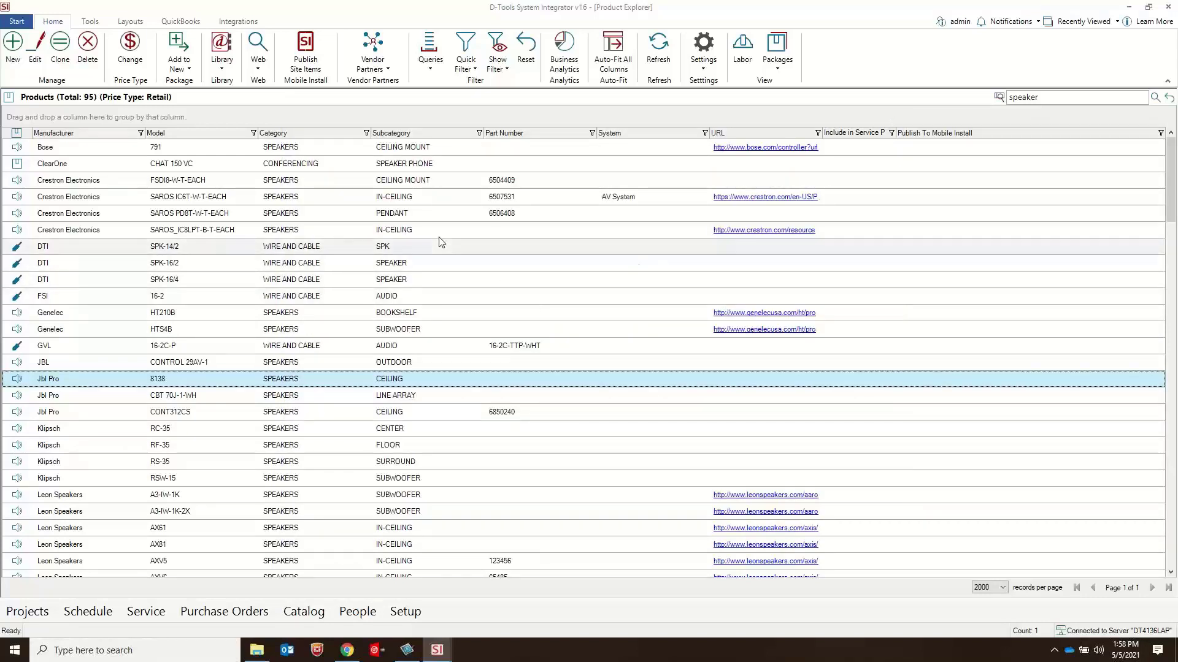
Step: Auto-fit all columns of the product list
{"action": "left_click", "coordinate": [17, 21]}
{"action": "left_click", "coordinate": [356, 18]}
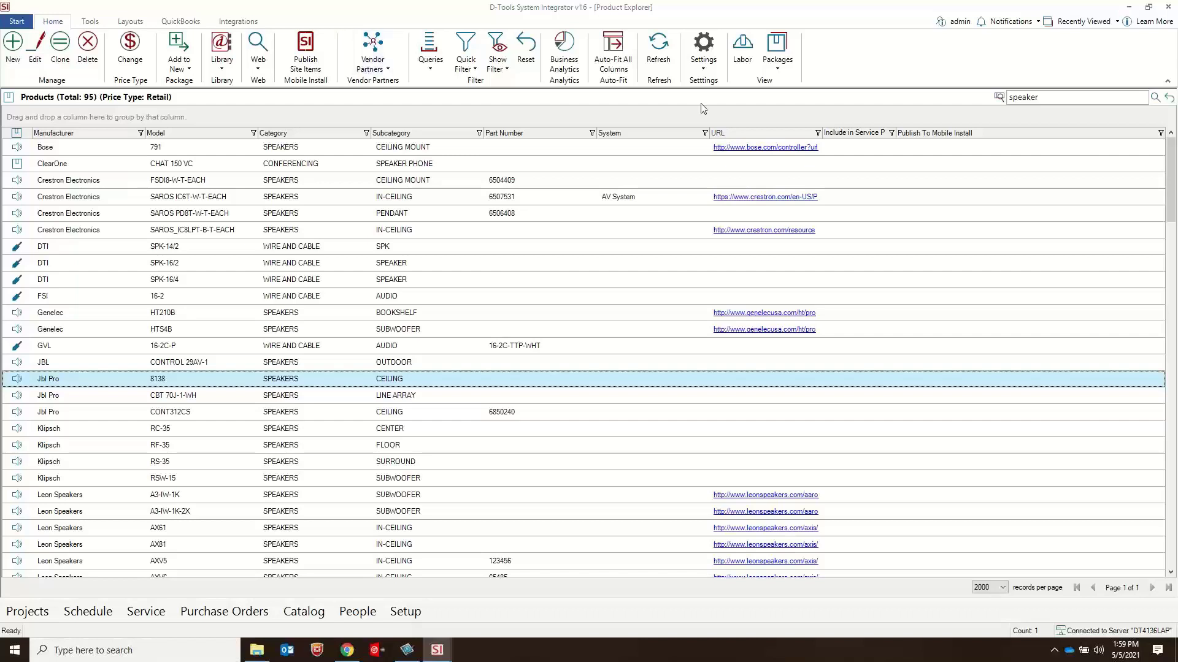
{"action": "left_click", "coordinate": [610, 60]}
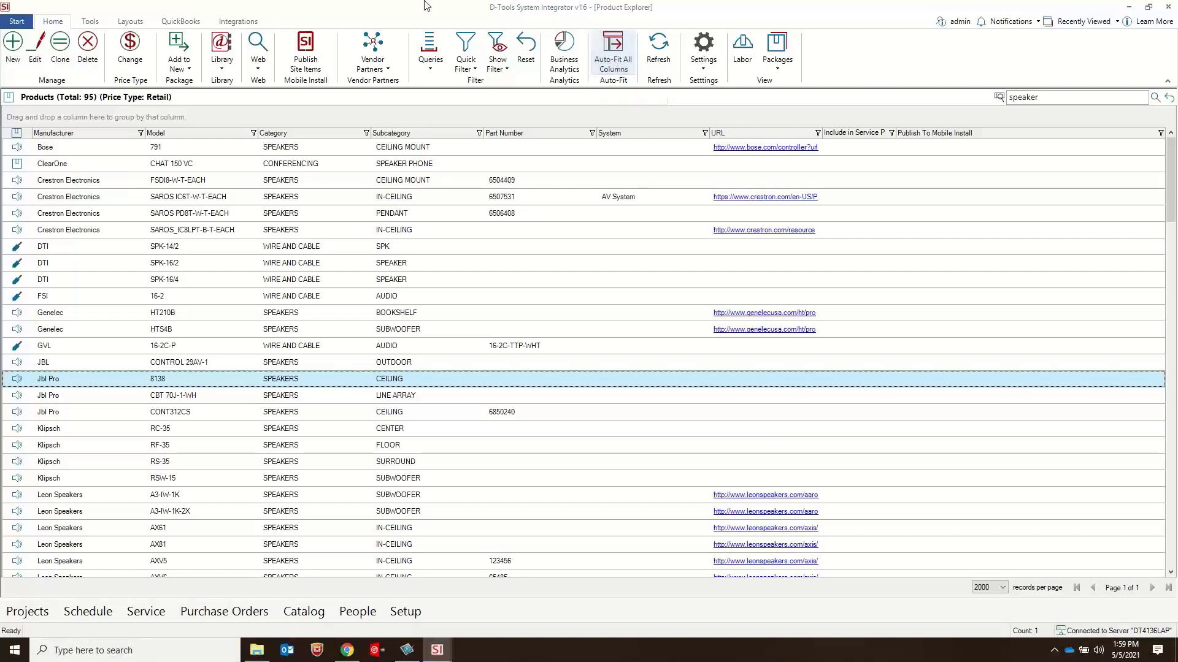
{"action": "left_click", "coordinate": [122, 24]}
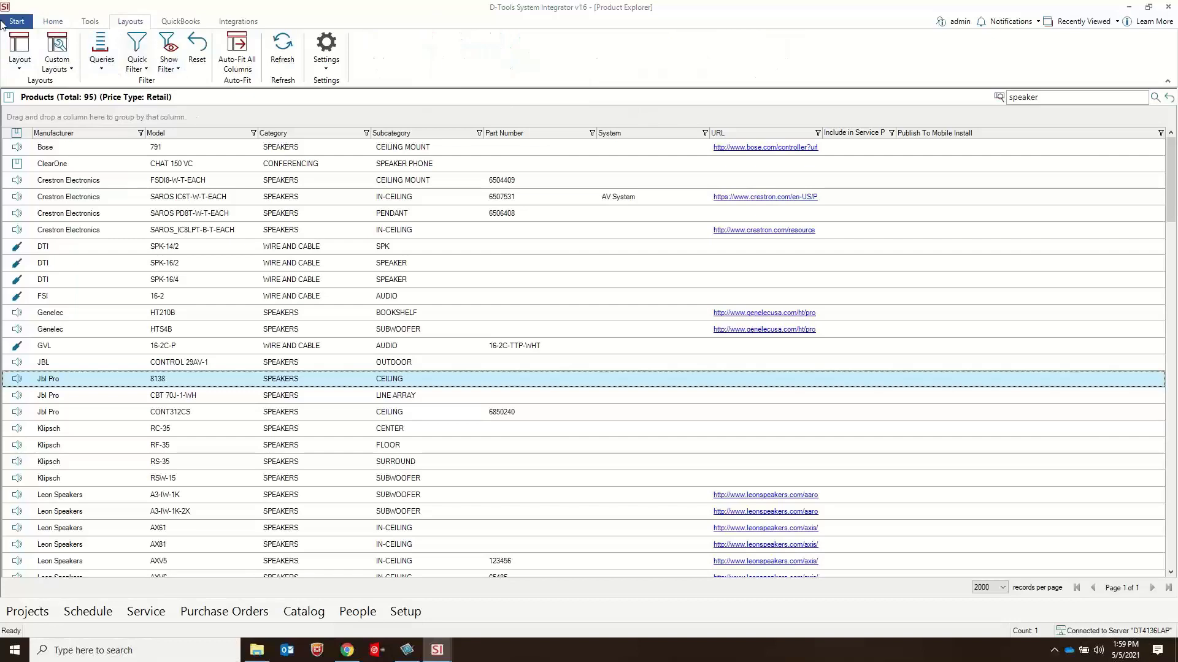
{"action": "left_click", "coordinate": [53, 22]}
{"action": "left_click", "coordinate": [606, 43]}
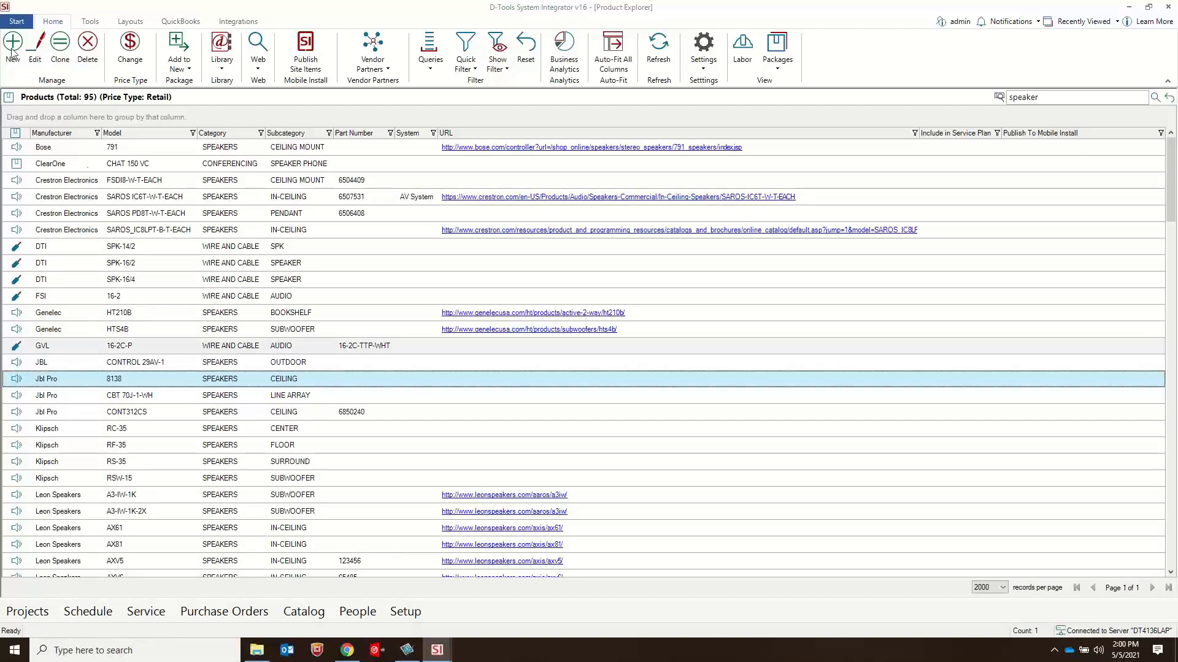
Step: Open the client list and review the general details and addresses of Acme Insurance, closing the client without changes
{"action": "left_click", "coordinate": [21, 24]}
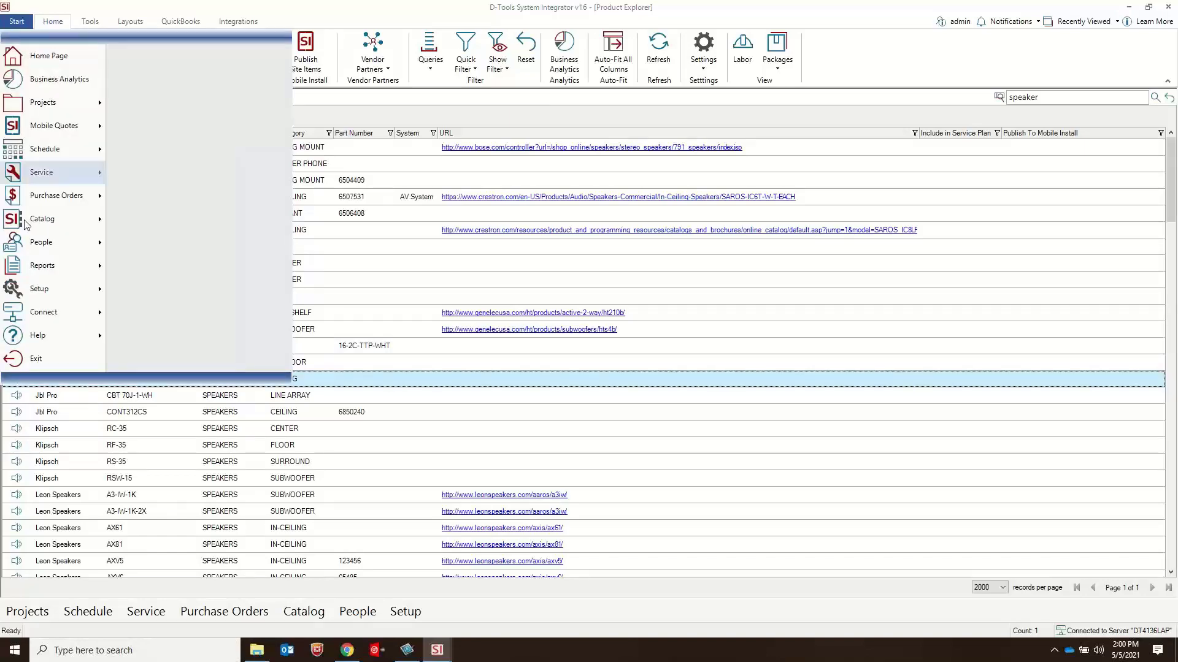
{"action": "mouse_move", "coordinate": [49, 248]}
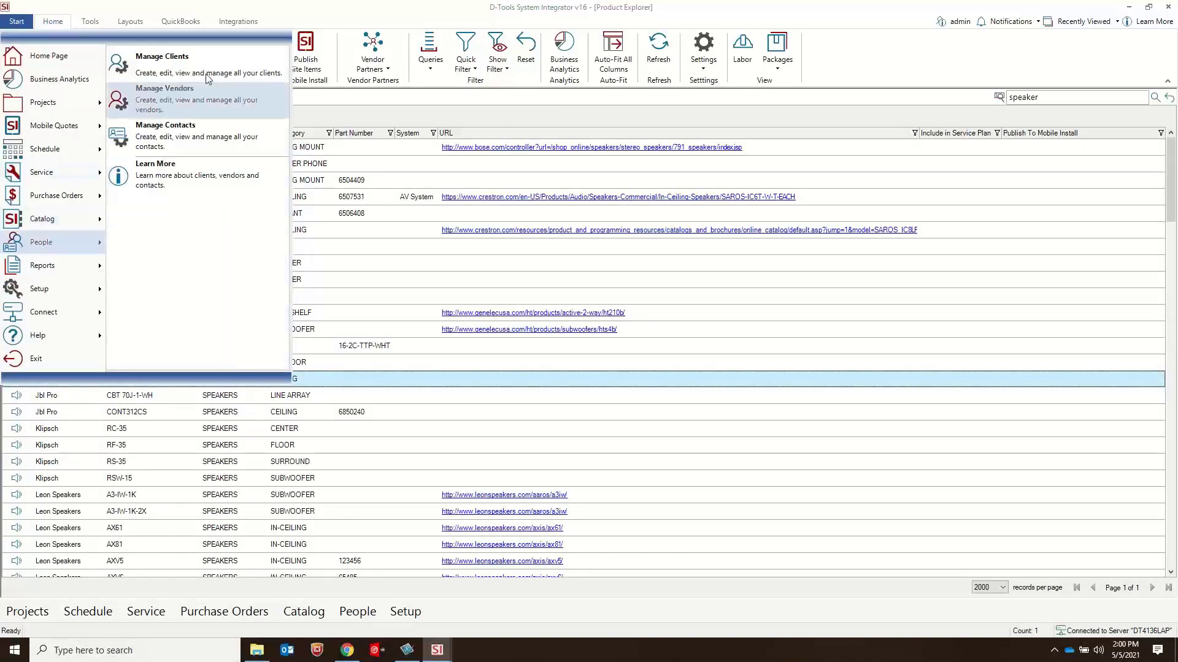
{"action": "left_click", "coordinate": [165, 93]}
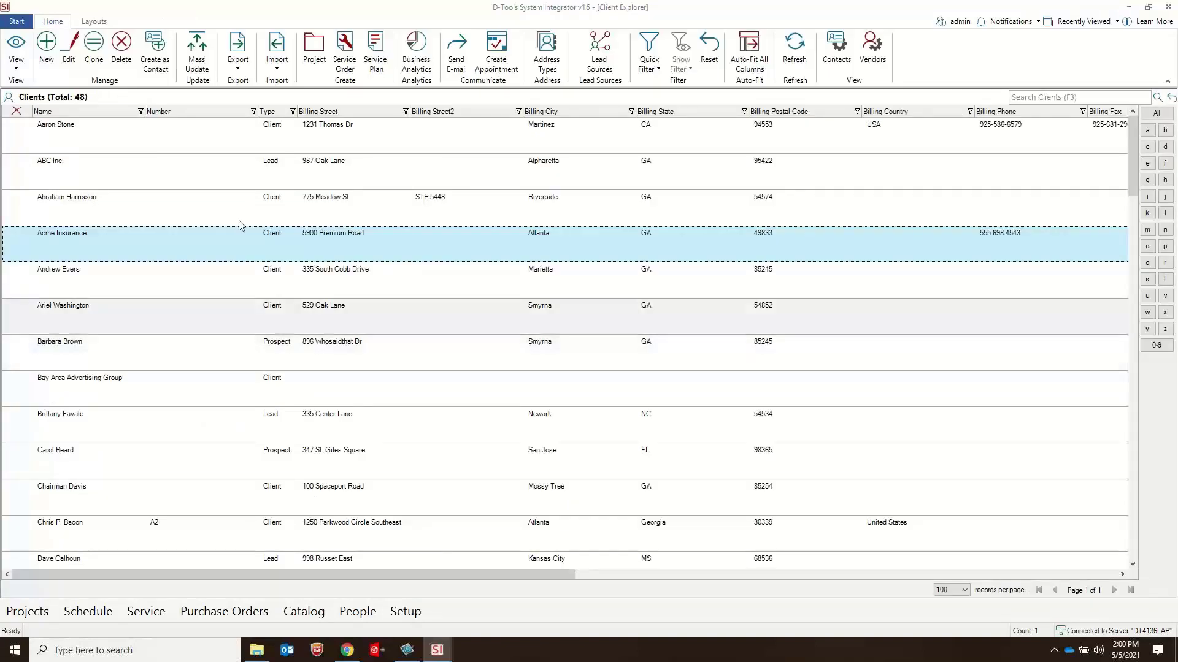
{"action": "double_click", "coordinate": [342, 235]}
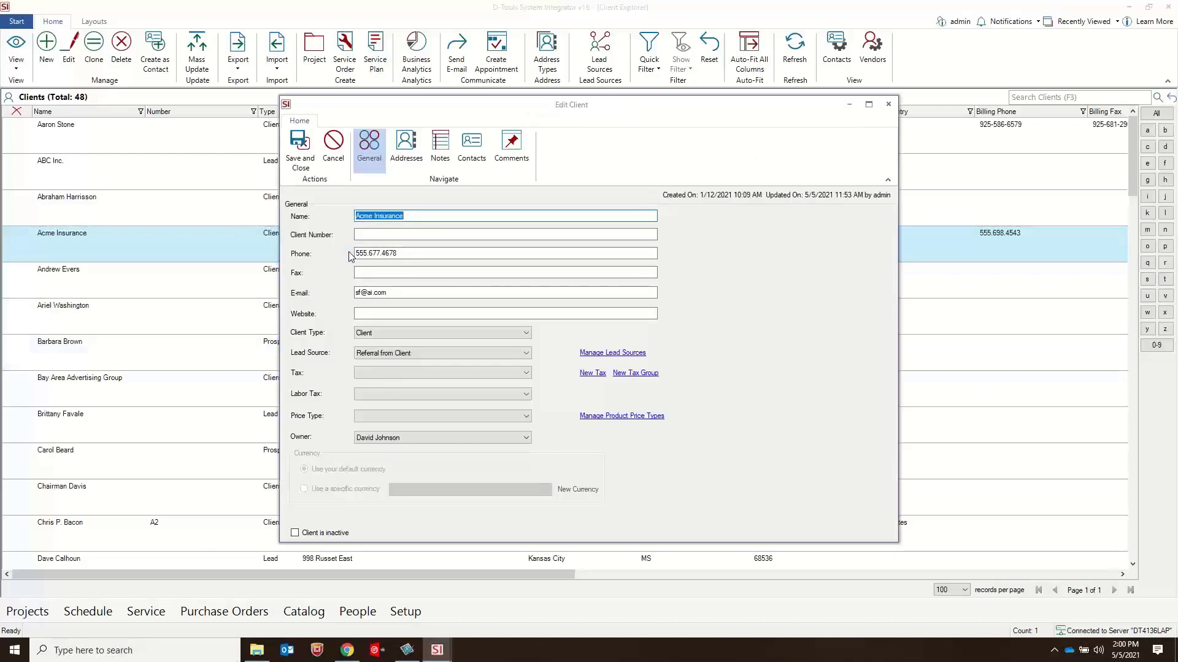
{"action": "left_click", "coordinate": [407, 159]}
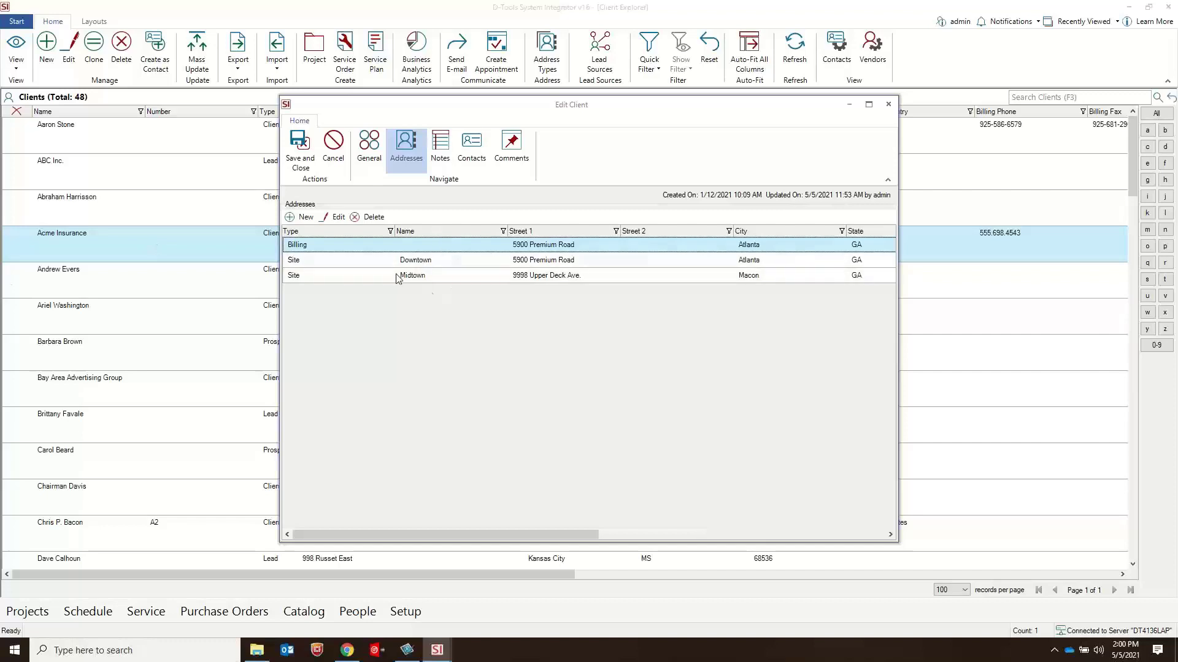
{"action": "left_click", "coordinate": [888, 105]}
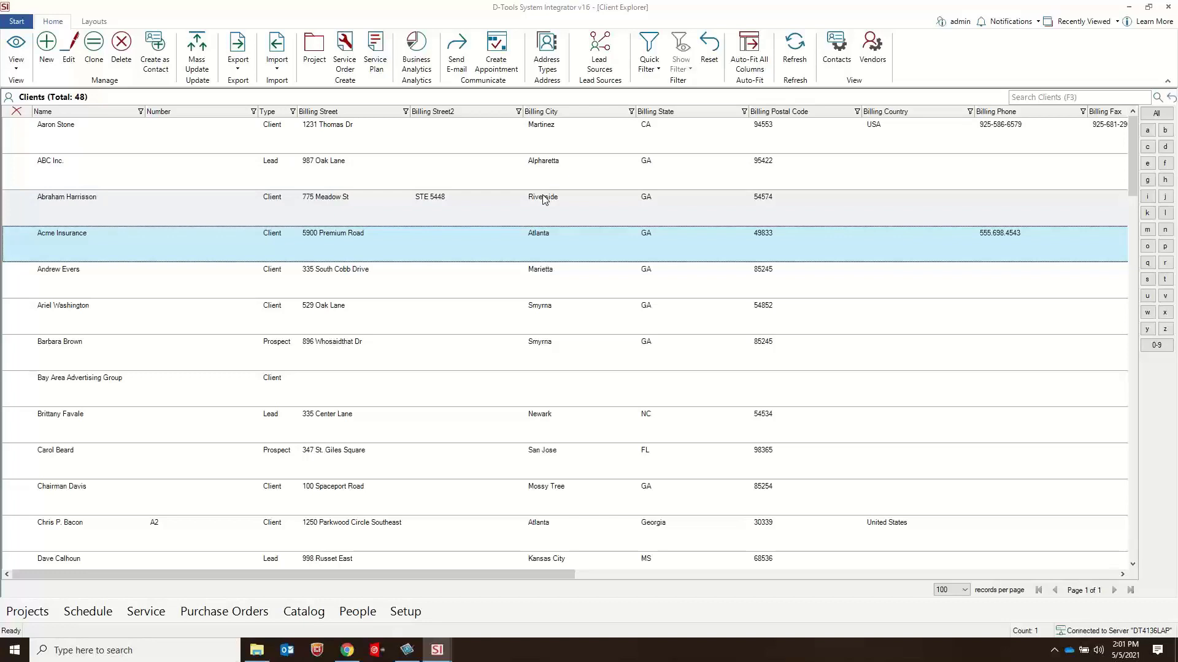
Step: Open the Control Panel with the application's setup options
{"action": "left_click", "coordinate": [11, 25]}
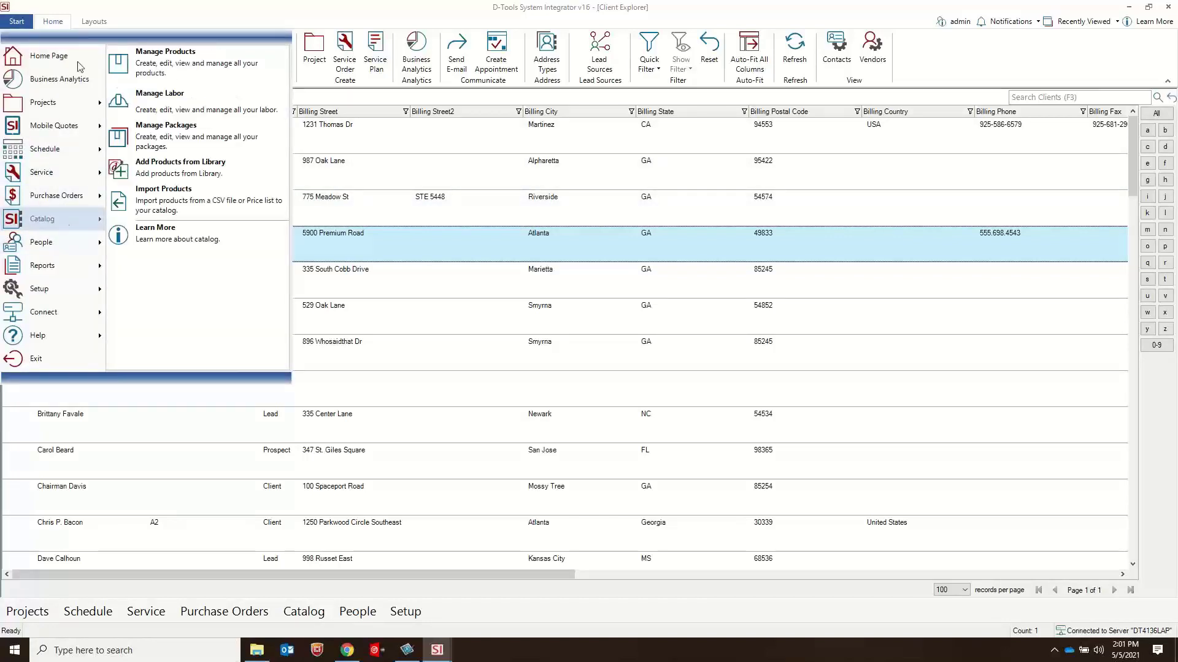
{"action": "mouse_move", "coordinate": [73, 146]}
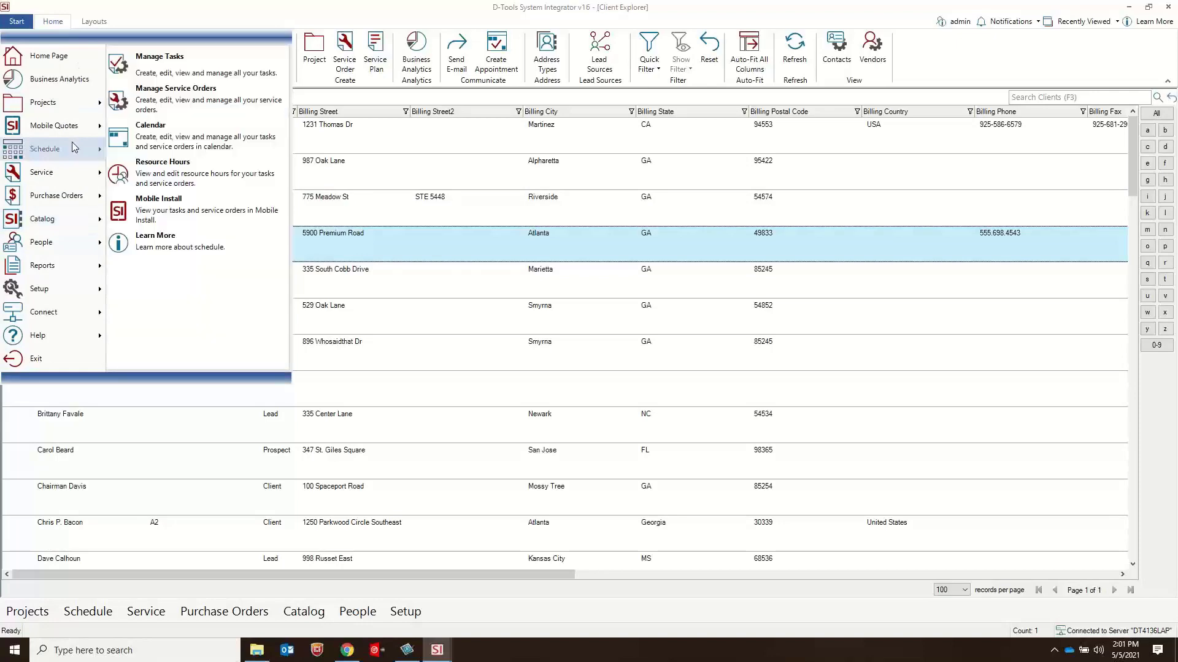
{"action": "mouse_move", "coordinate": [68, 288]}
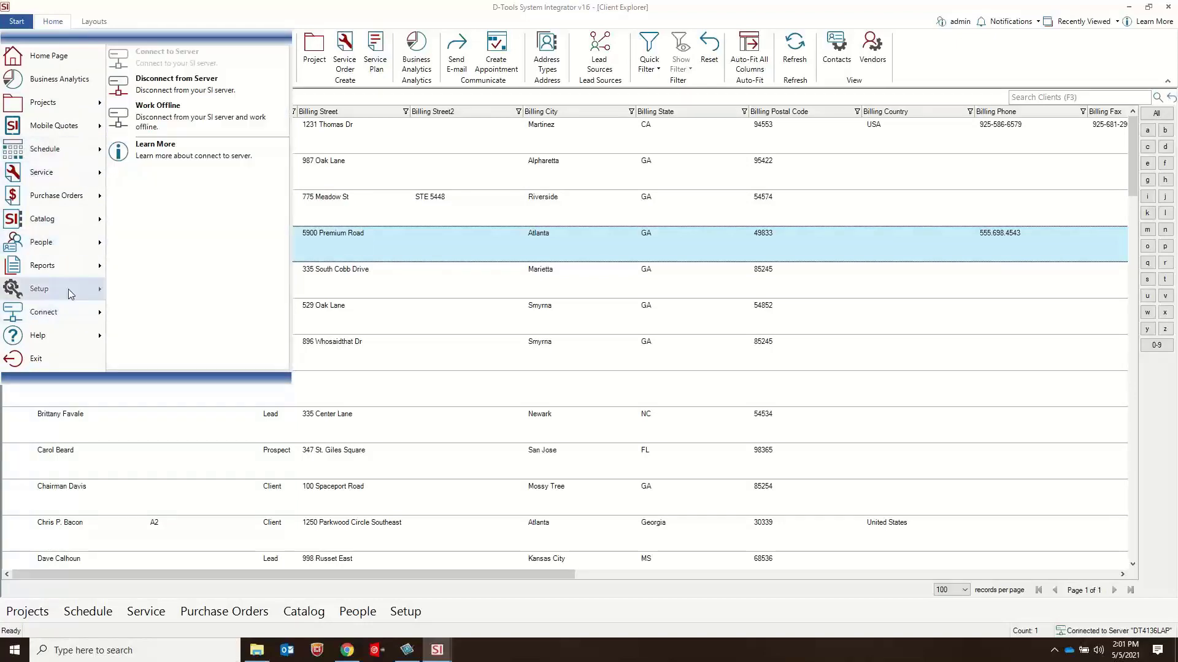
{"action": "left_click", "coordinate": [184, 92]}
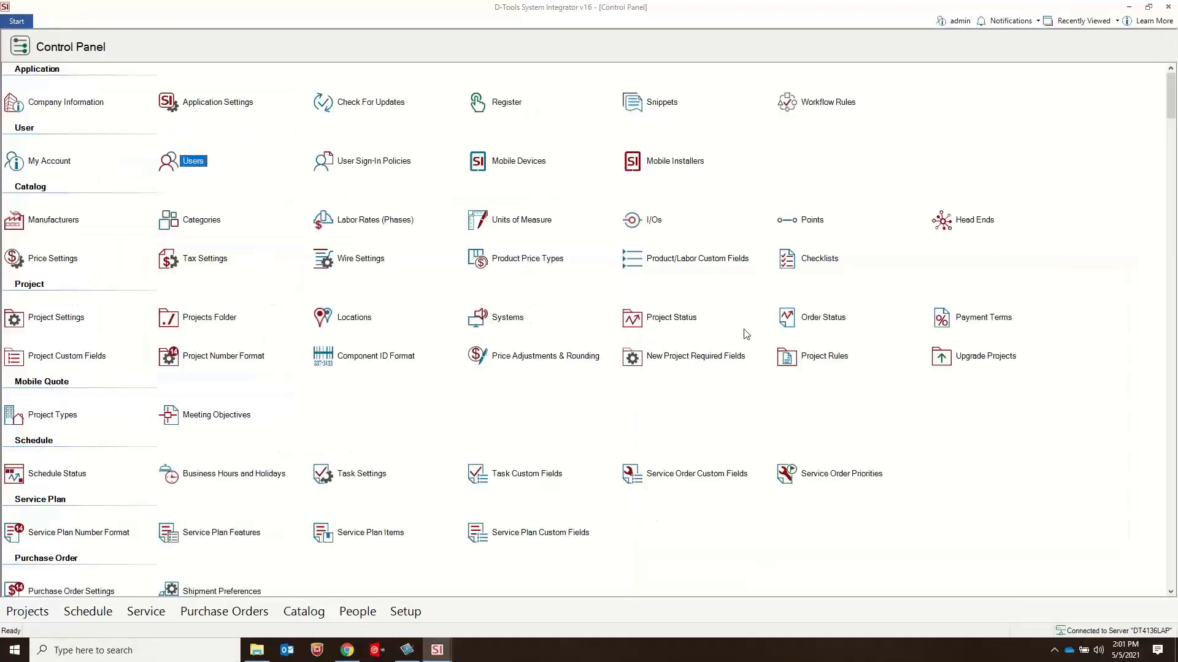
Step: Examine the QuickBooks Desktop data files in the QuickBooks Settings, closing the settings without changes
{"action": "scroll", "coordinate": [746, 334], "scroll_direction": "down", "scroll_amount": 10}
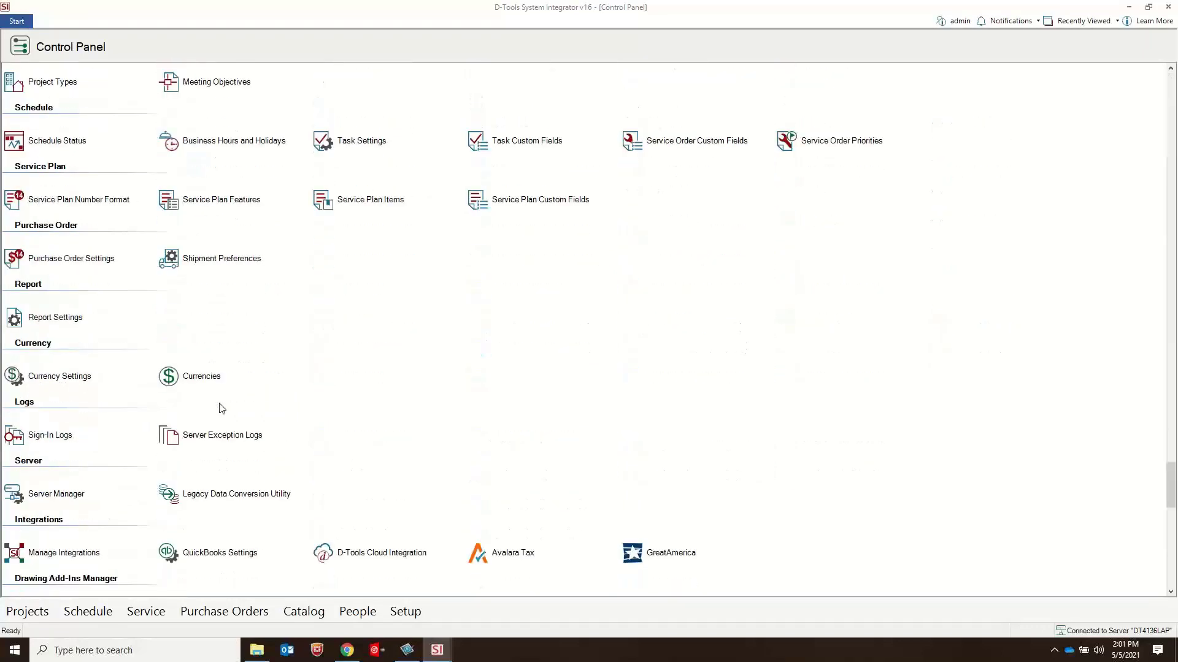
{"action": "left_click", "coordinate": [225, 490]}
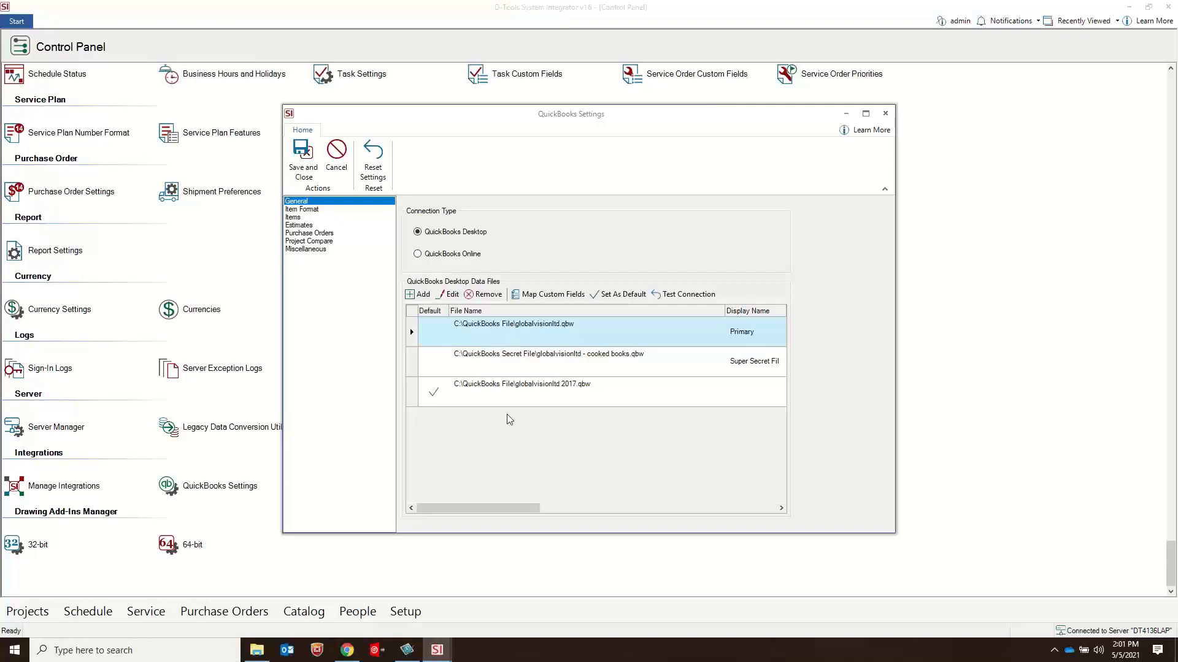
{"action": "left_click", "coordinate": [577, 363]}
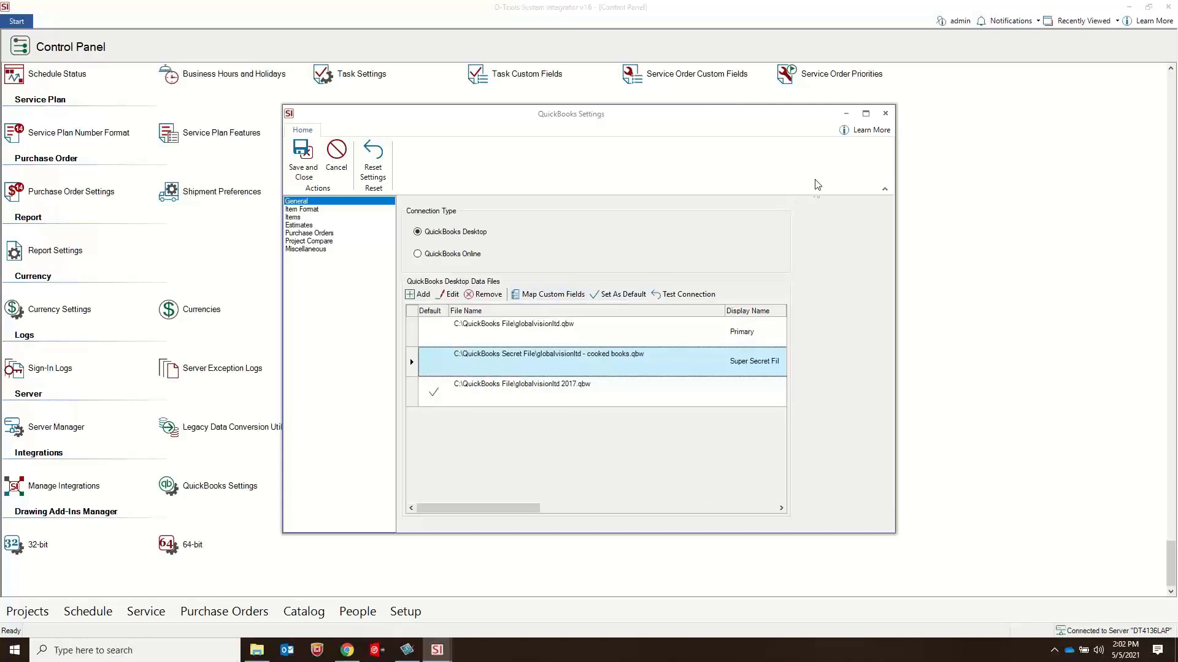
{"action": "left_click", "coordinate": [890, 114]}
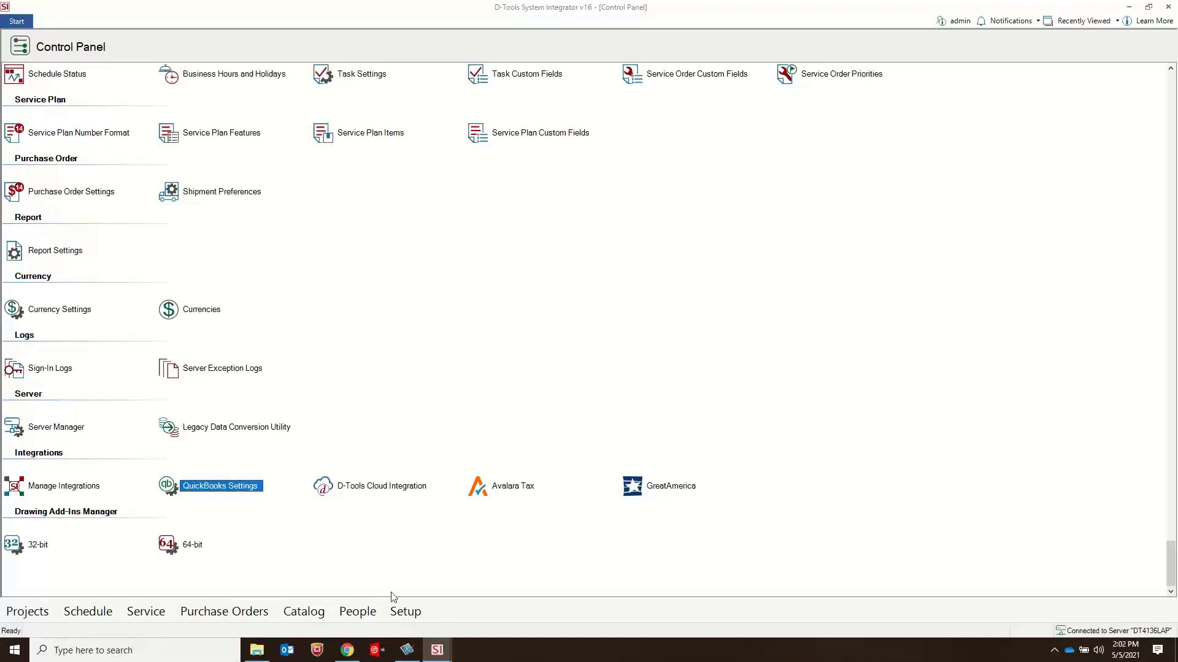
Step: Switch to Chrome and read the site inventory section of the QuickBooks Purchase Orders documentation, minimizing the browser when done
{"action": "left_click", "coordinate": [347, 656]}
{"action": "left_click", "coordinate": [214, 13]}
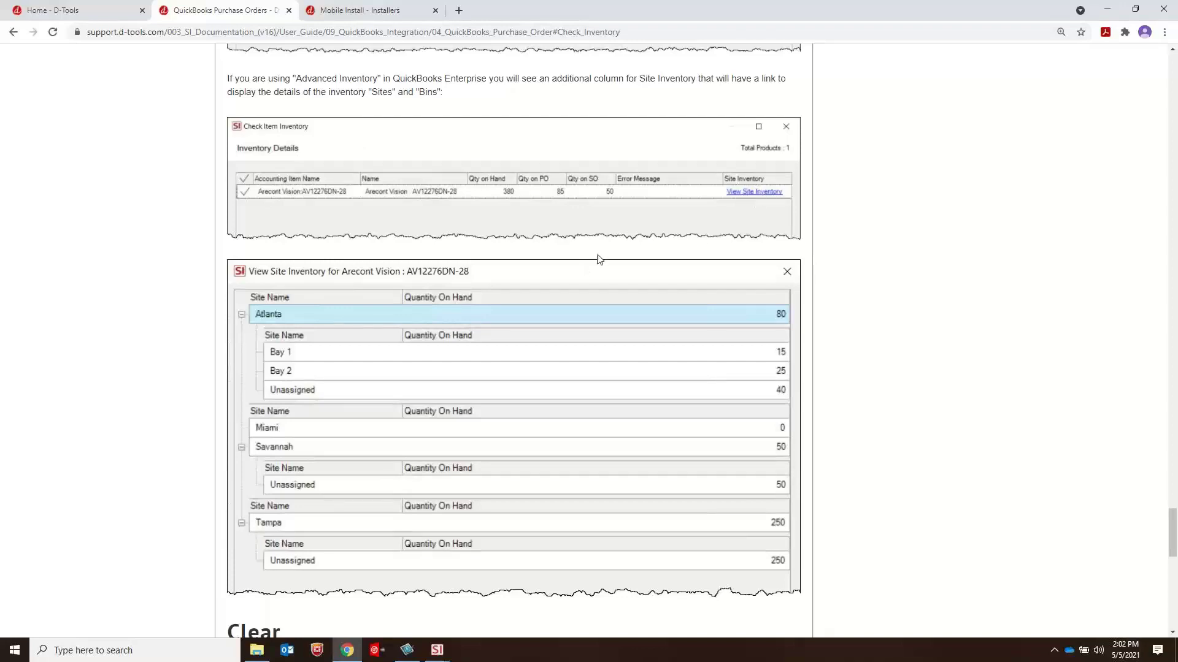
{"action": "scroll", "coordinate": [593, 254], "scroll_direction": "down", "scroll_amount": 2}
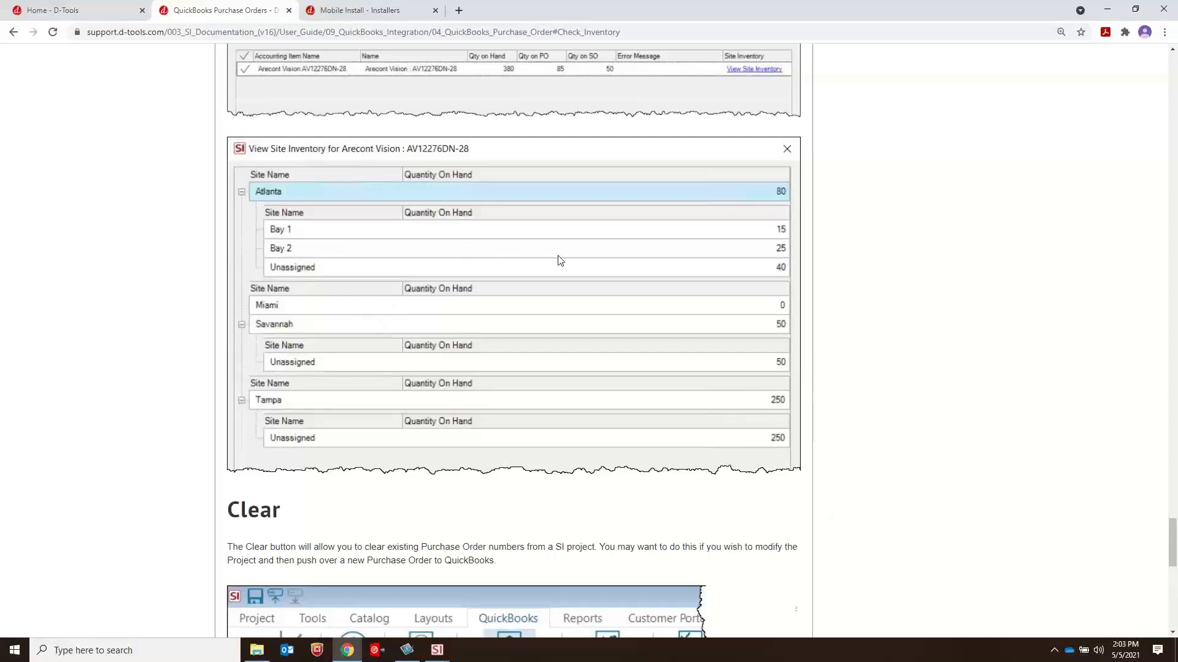
{"action": "left_click", "coordinate": [1109, 12]}
Step: Leave the Control Panel and open Business Analytics
{"action": "scroll", "coordinate": [411, 292], "scroll_direction": "up", "scroll_amount": 5}
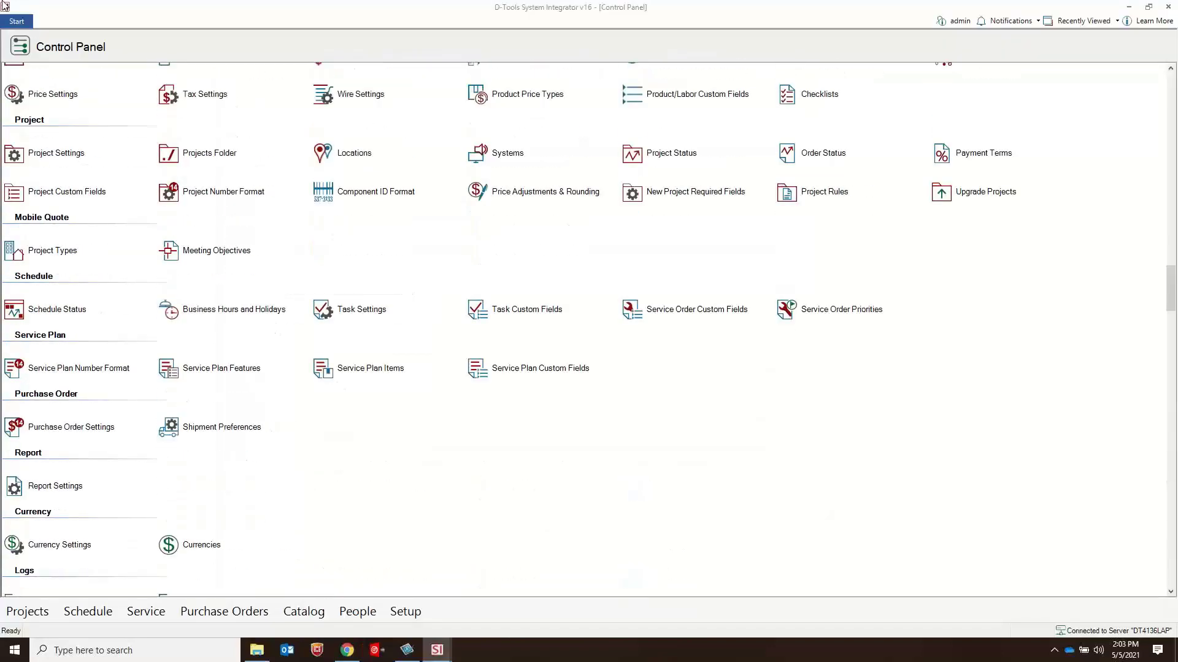
{"action": "left_click", "coordinate": [18, 21]}
{"action": "left_click", "coordinate": [71, 76]}
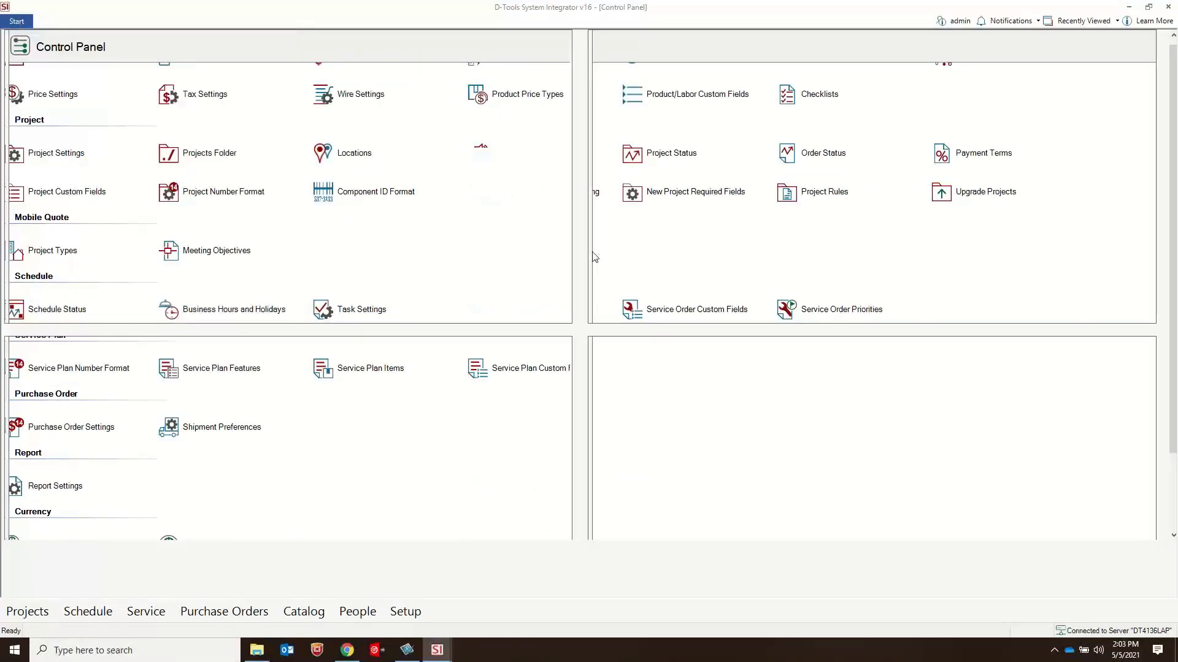